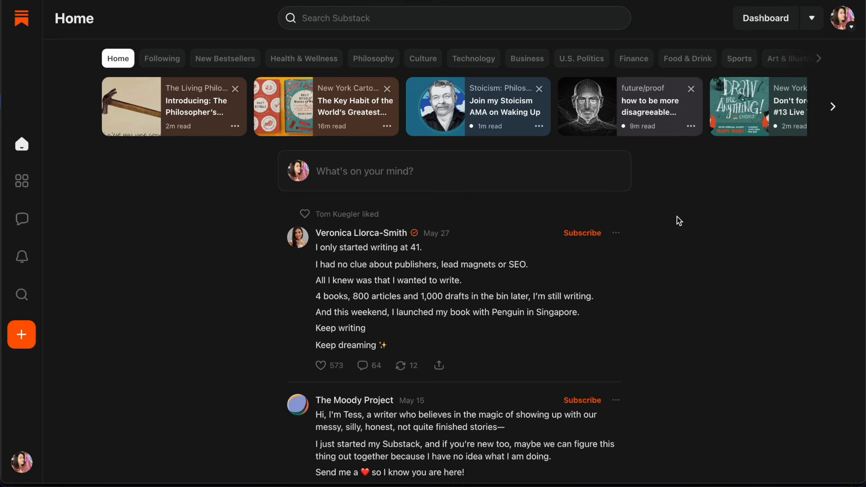
Show the Following feed and look through its posts and suggestions
click(169, 60)
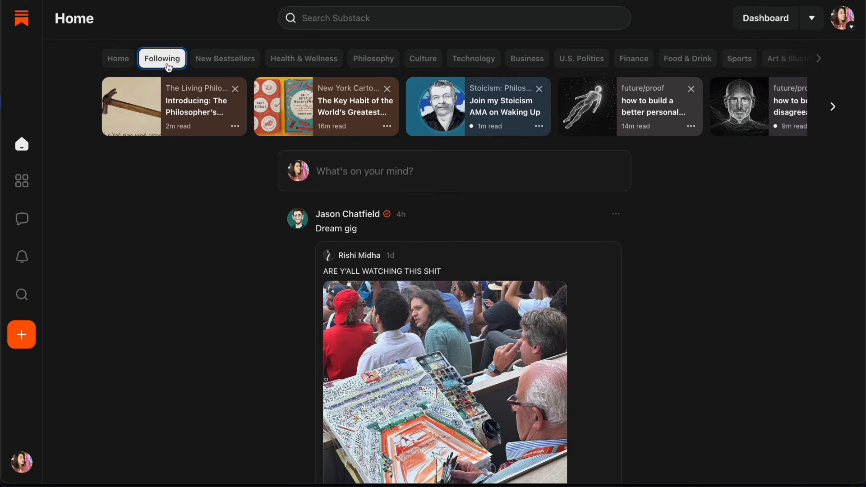
scroll(207, 266, down, 1)
scroll(207, 267, down, 20)
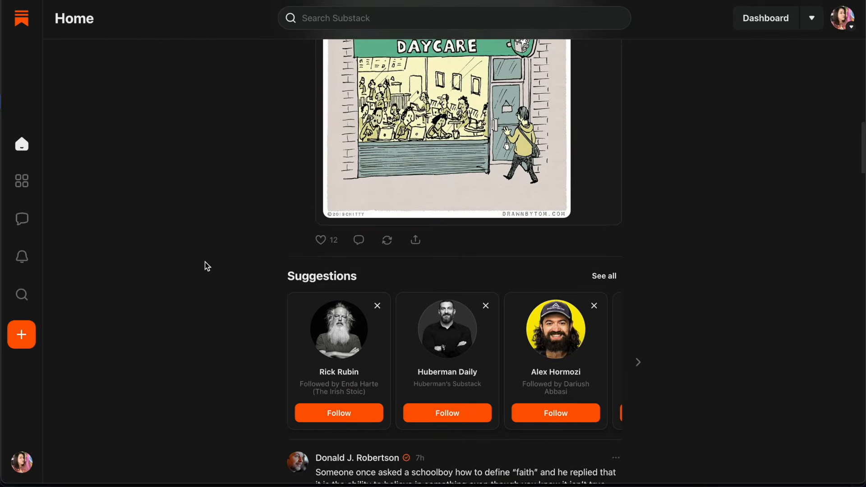
scroll(207, 266, up, 20)
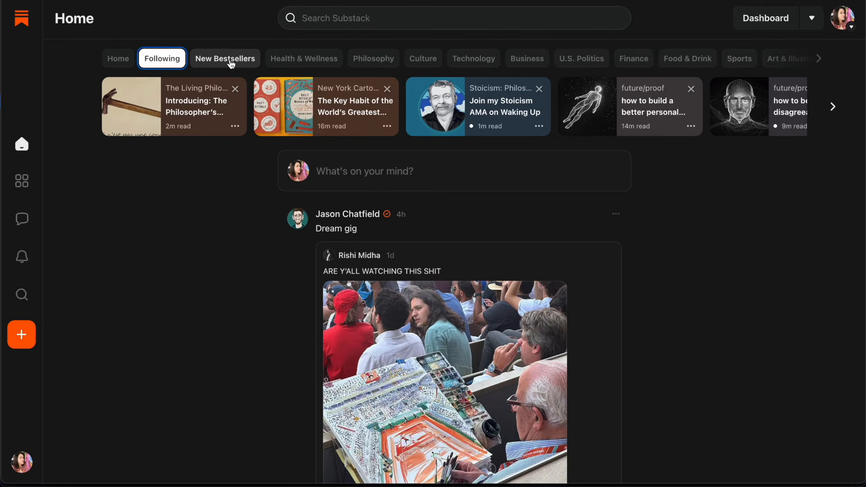
Browse the New Bestsellers, Health & Wellness, Philosophy and Culture feeds, ending back on the main Home feed
click(235, 68)
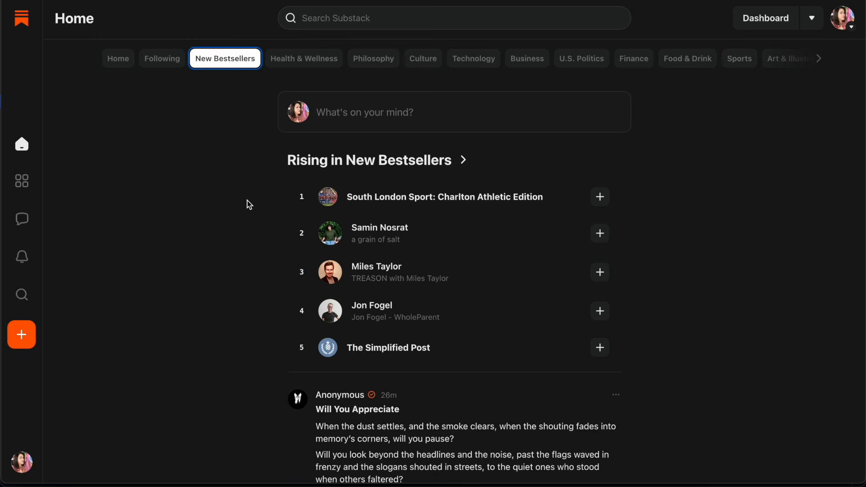
click(306, 59)
click(372, 60)
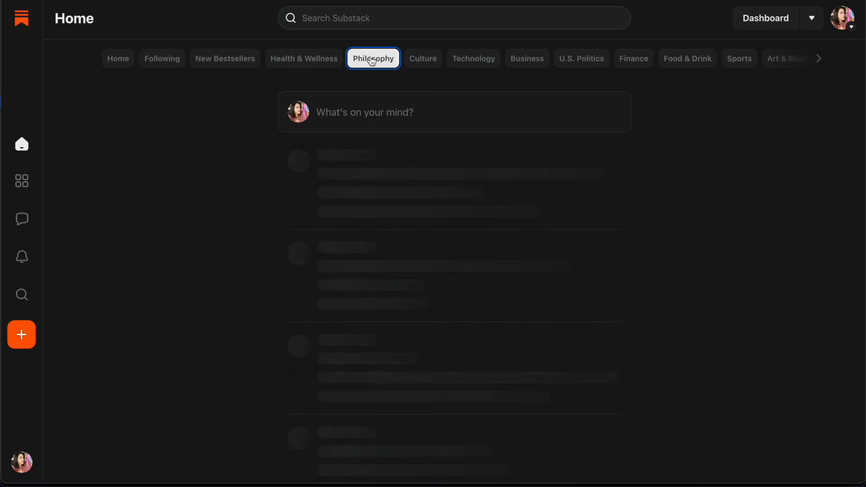
click(421, 62)
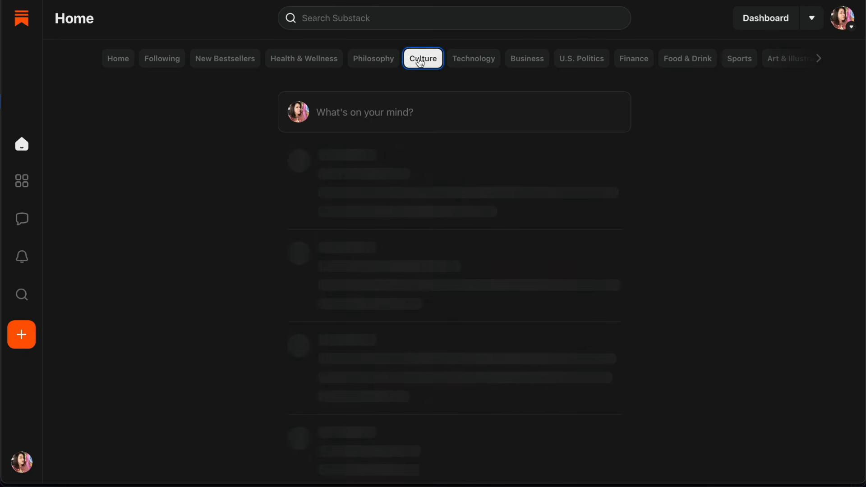
click(119, 62)
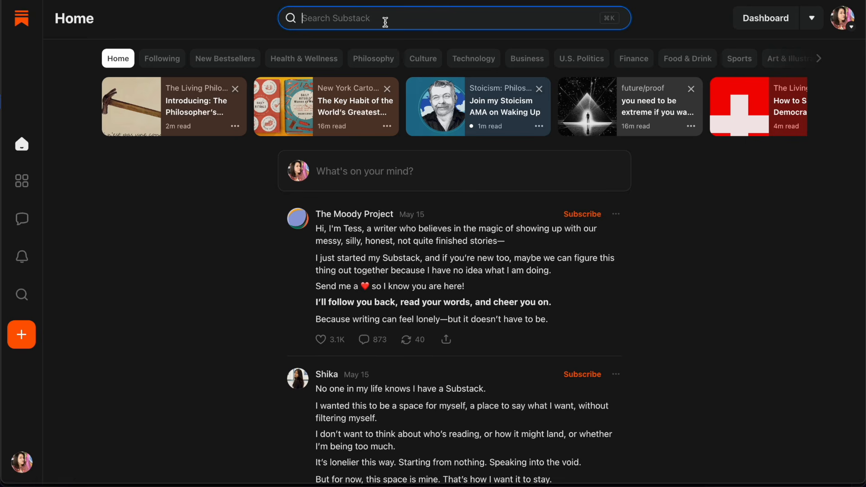
Search Substack for "philosophy"
click(363, 20)
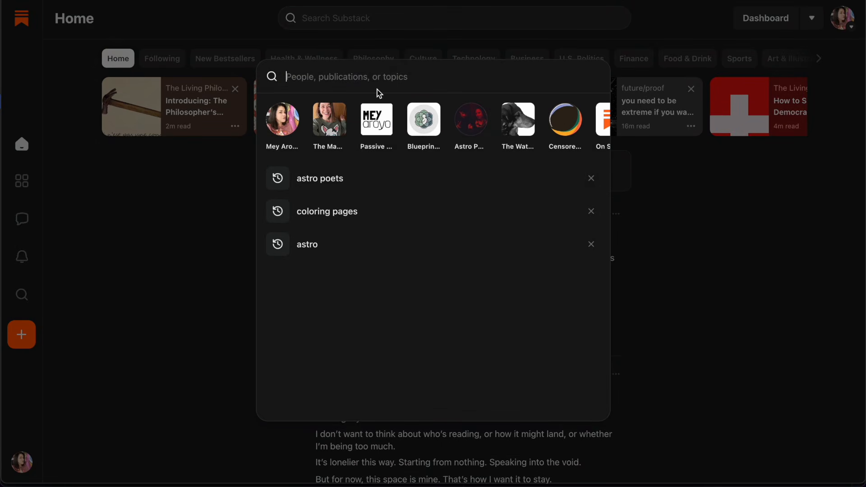
text(philo)
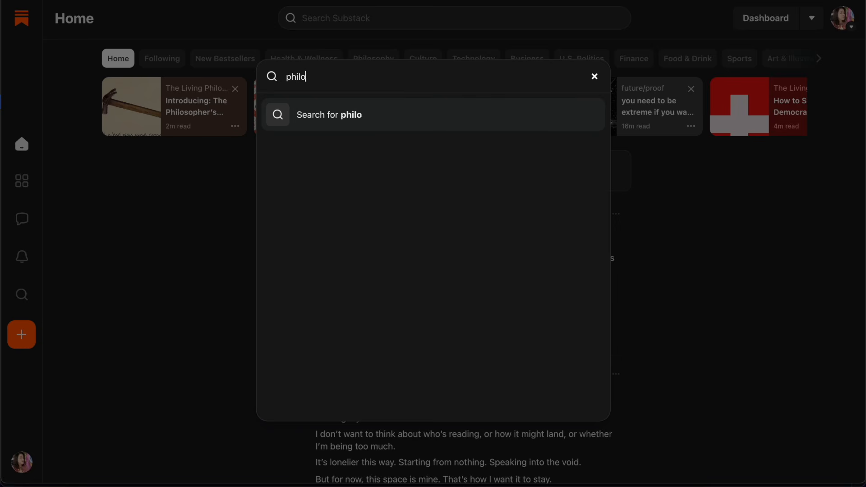
text(sophy)
key(Return)
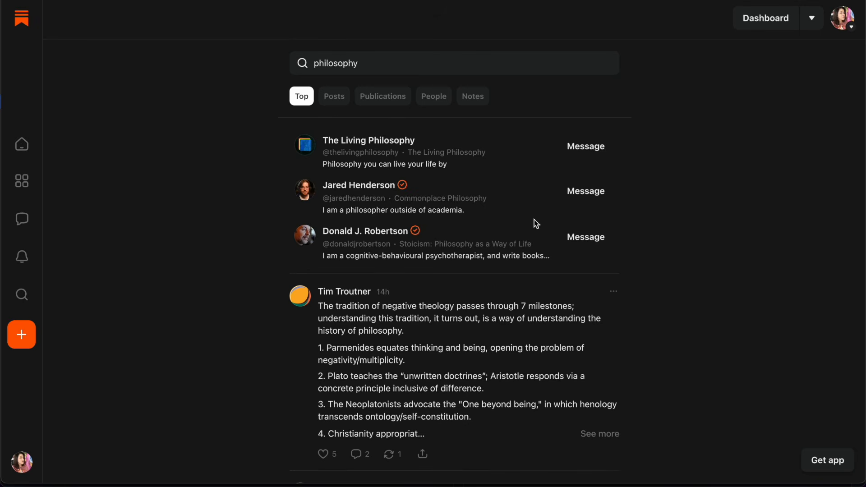
Review the search results by Posts, Publications with its language options, People and Notes, and return to the Top results
click(335, 99)
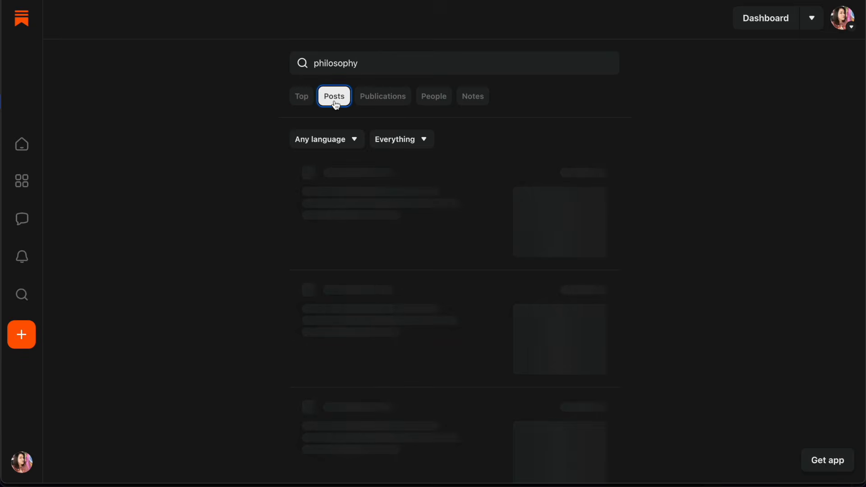
click(385, 103)
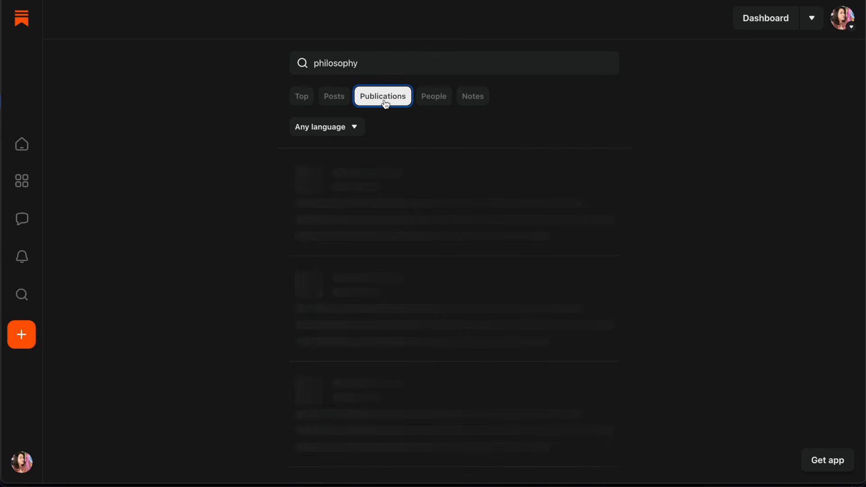
click(347, 129)
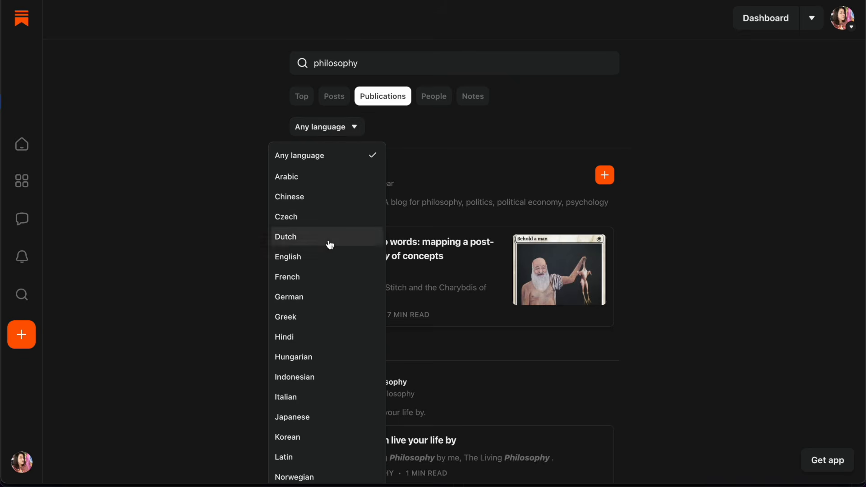
click(468, 133)
click(441, 107)
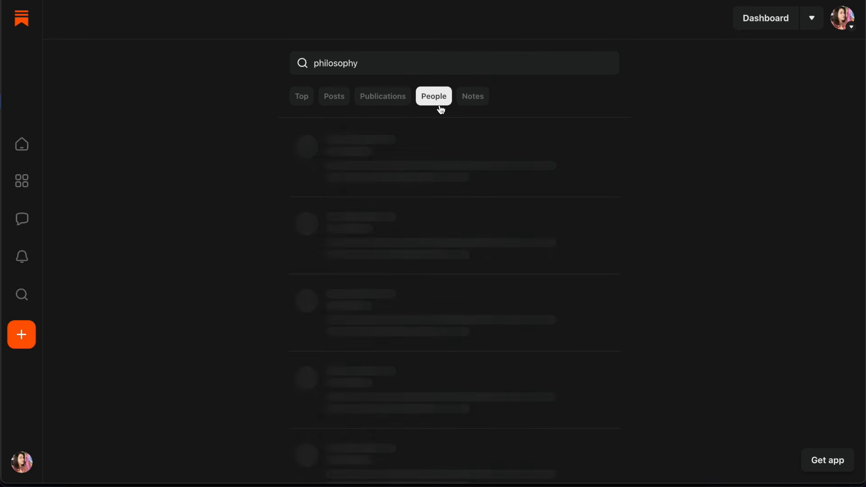
click(476, 100)
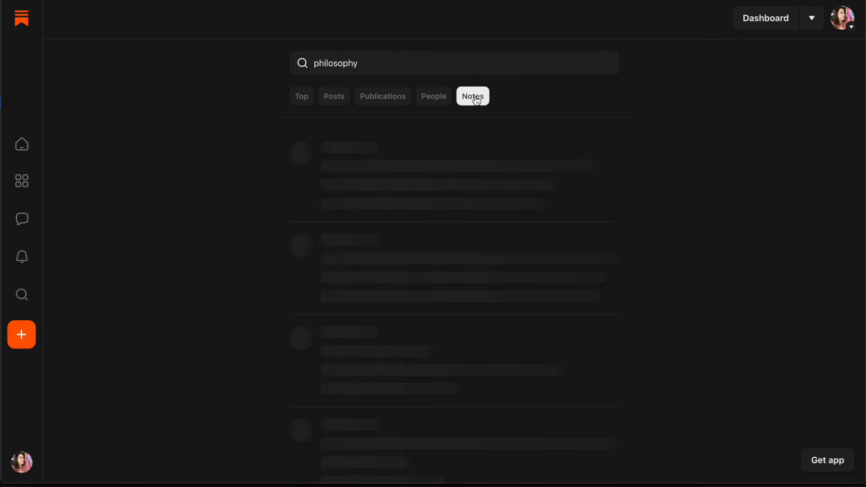
click(301, 100)
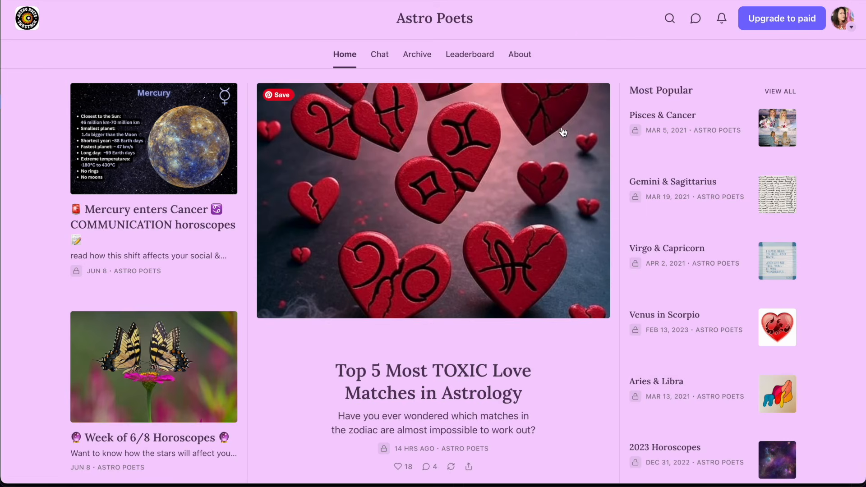
Look over the Astro Poets homepage and skim its "Week of 6/8 Horoscopes" post
scroll(380, 284, down, 3)
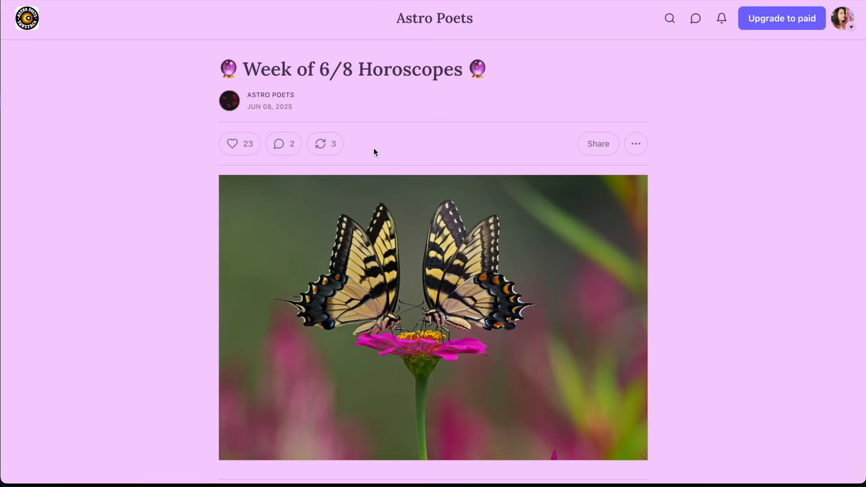
scroll(561, 178, down, 7)
scroll(559, 175, up, 7)
scroll(559, 175, down, 5)
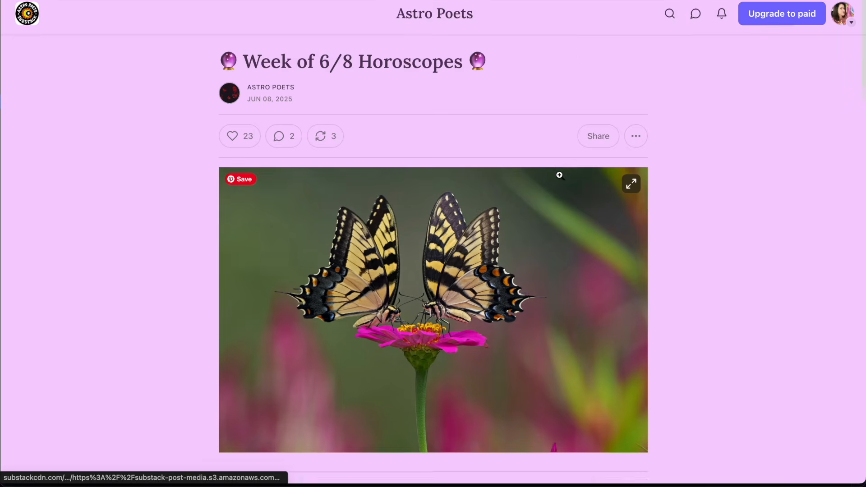
scroll(612, 243, down, 20)
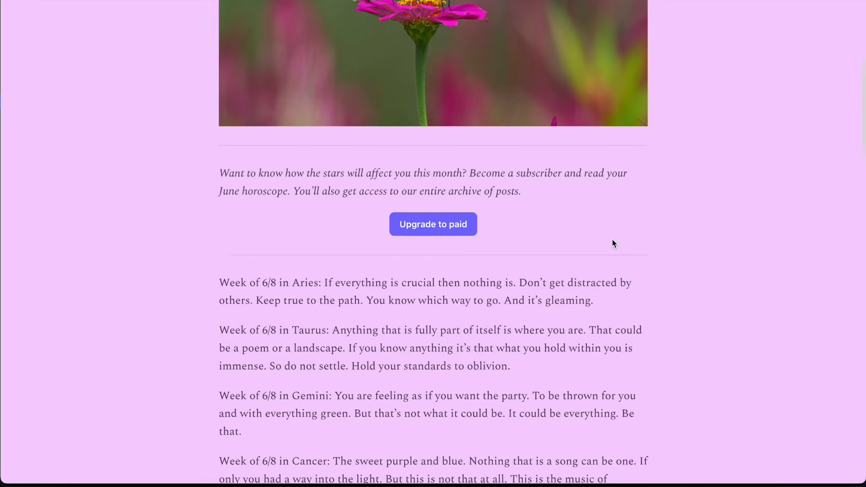
scroll(612, 238, up, 13)
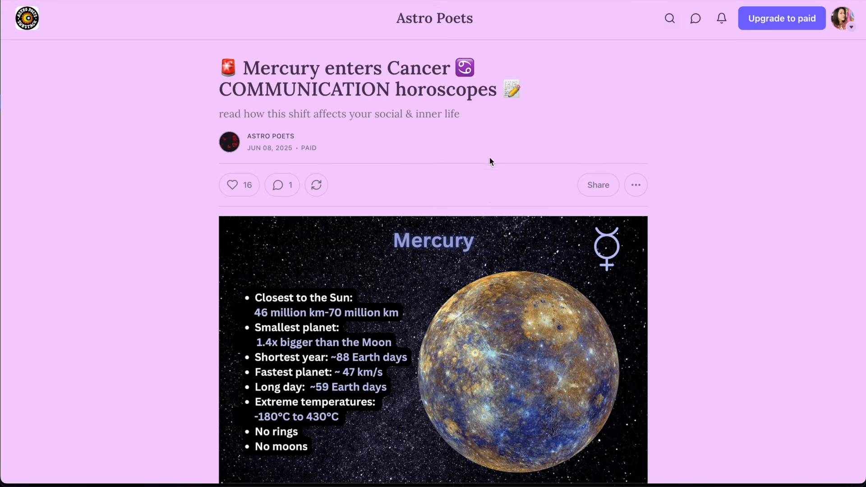
Skim the paid Astro Poets post on Mercury entering Cancer down to its subscription paywall
scroll(489, 158, down, 8)
scroll(489, 158, down, 3)
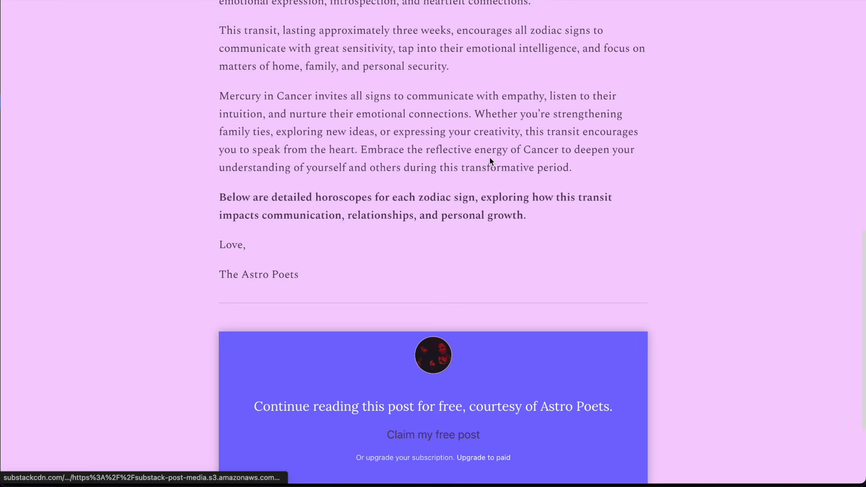
scroll(489, 158, down, 4)
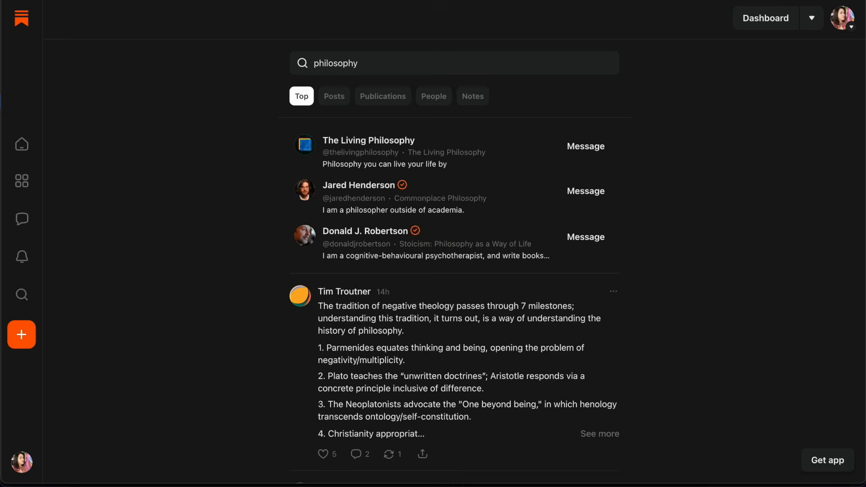
Open the account's own profile page and look through the posts and notes in its Activity feed
click(845, 20)
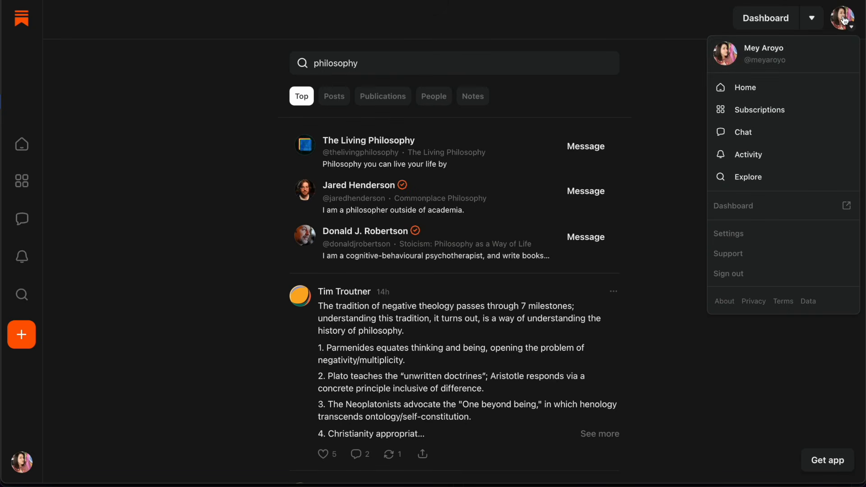
click(759, 52)
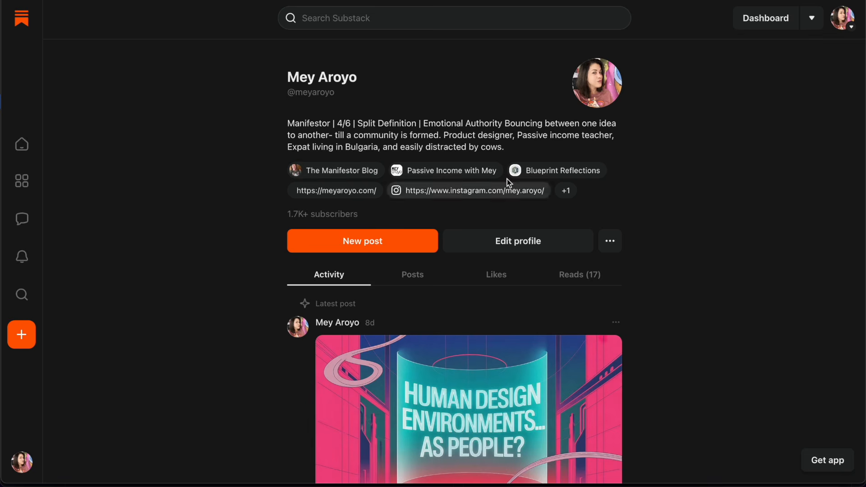
scroll(686, 167, down, 4)
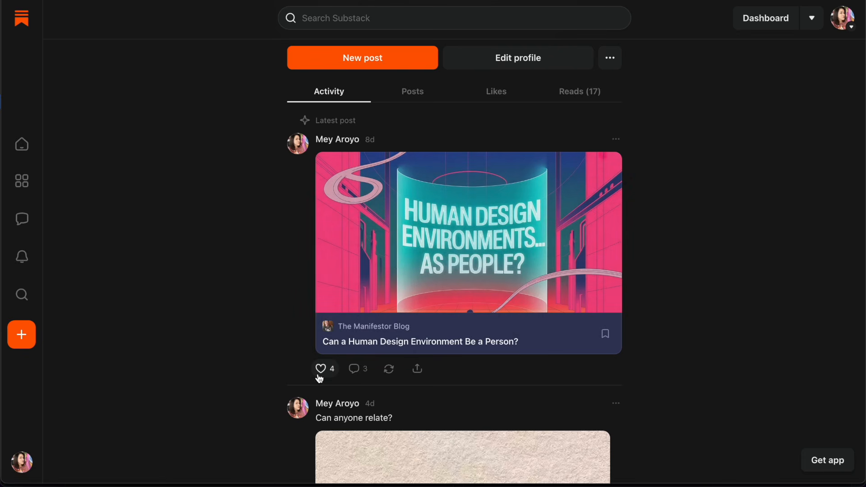
scroll(511, 246, up, 2)
scroll(496, 315, down, 2)
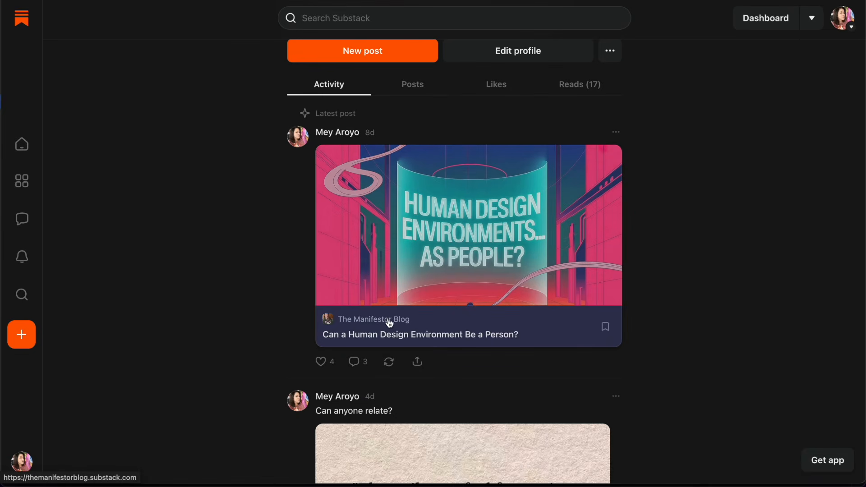
scroll(368, 321, down, 6)
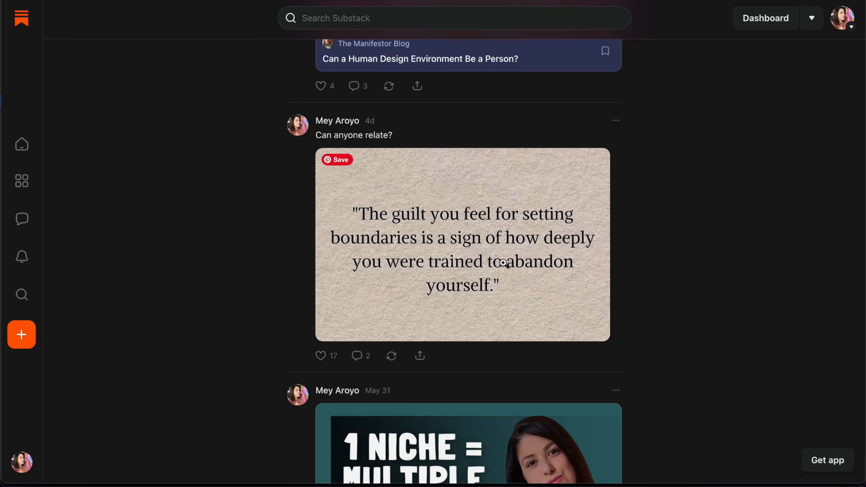
scroll(503, 263, down, 7)
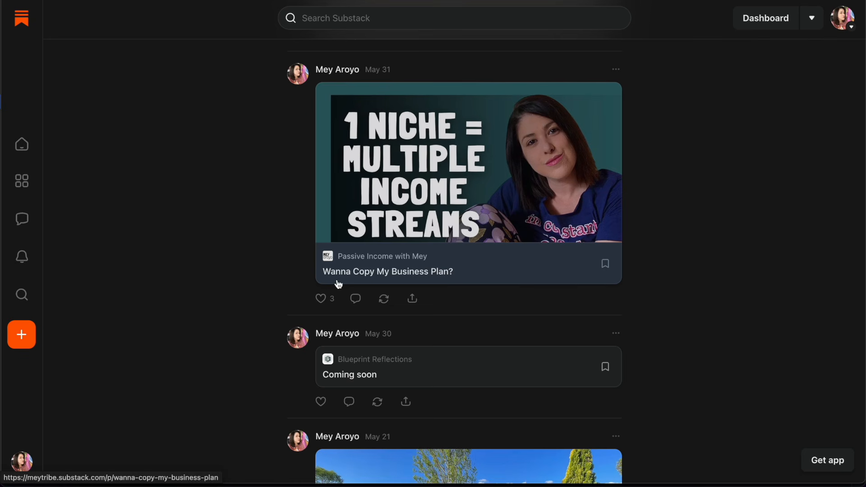
scroll(465, 276, up, 9)
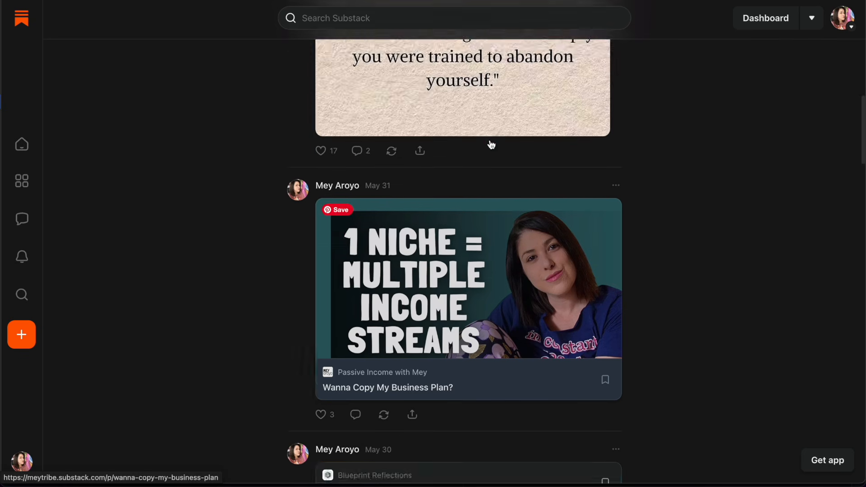
scroll(401, 247, down, 3)
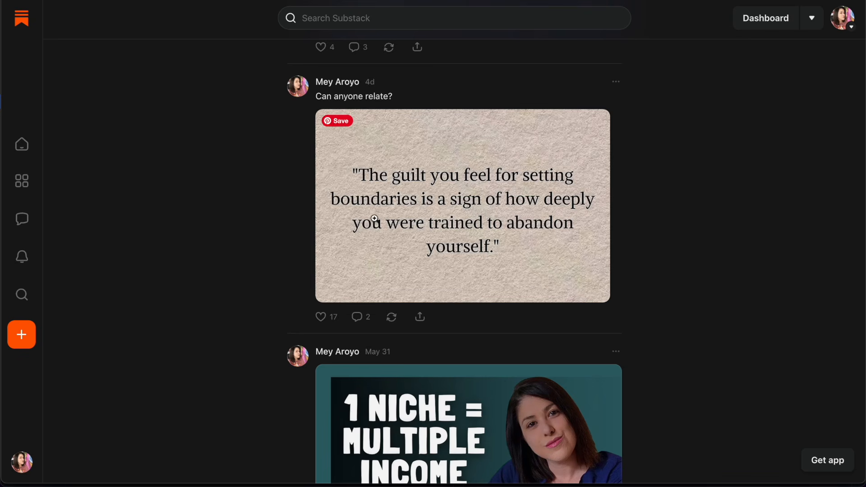
scroll(439, 217, down, 5)
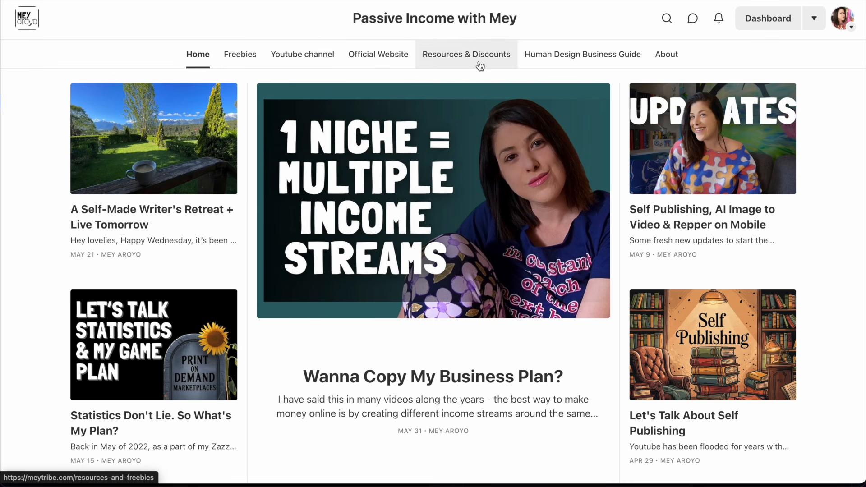
Open the passive income publication's About page and read it through to the People section
click(672, 61)
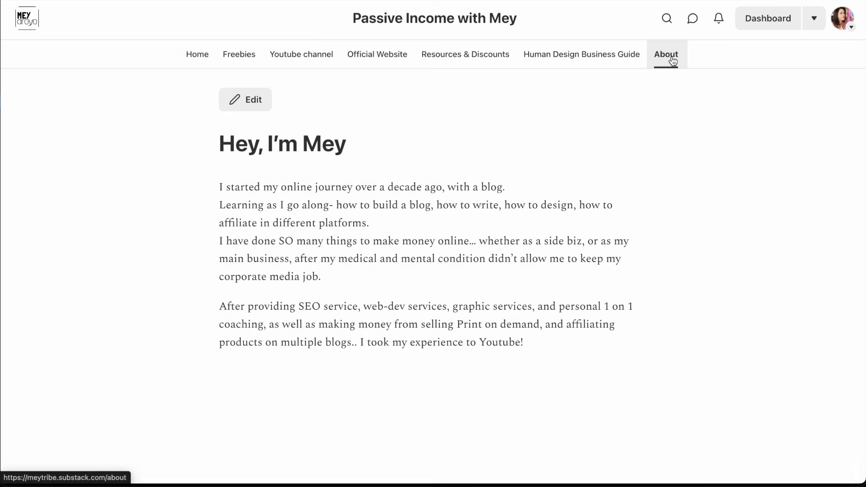
scroll(529, 120, down, 15)
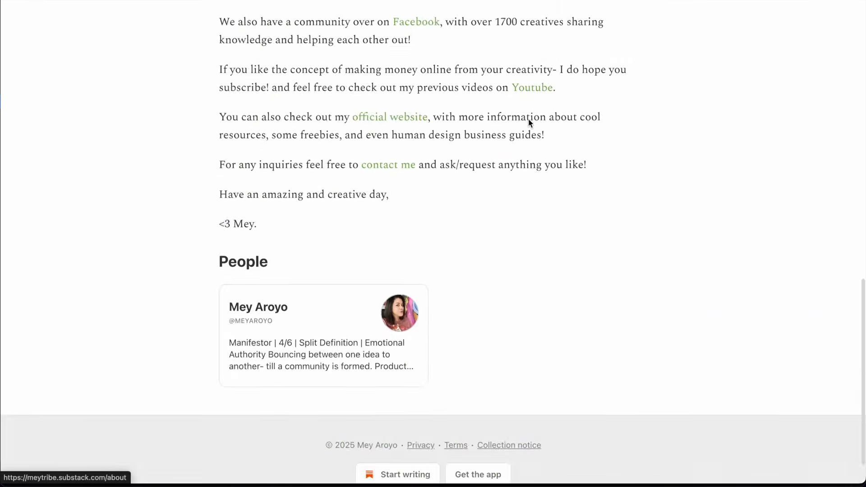
scroll(529, 119, up, 15)
View the Human Design Business Guide and Resources & Discounts pages linked from the passive income publication
click(588, 61)
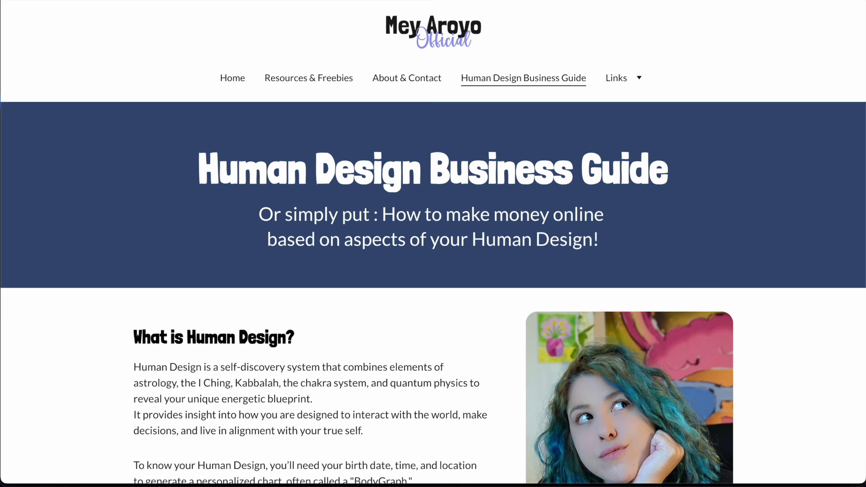
click(786, 1)
click(491, 54)
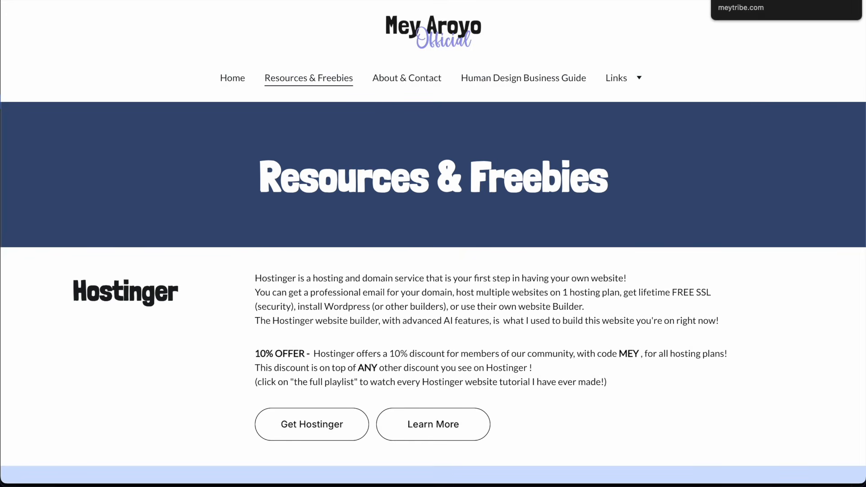
View the Official Website and Youtube channel pages linked from the passive income publication
click(786, 0)
click(392, 54)
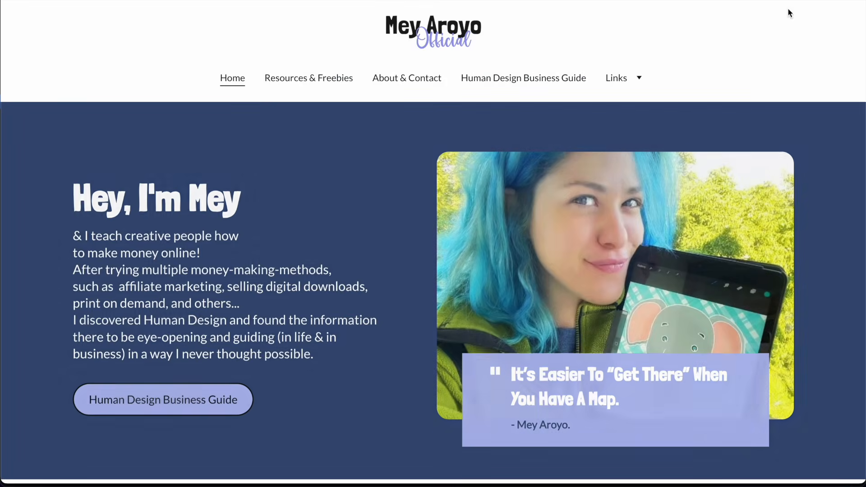
click(787, 1)
click(320, 62)
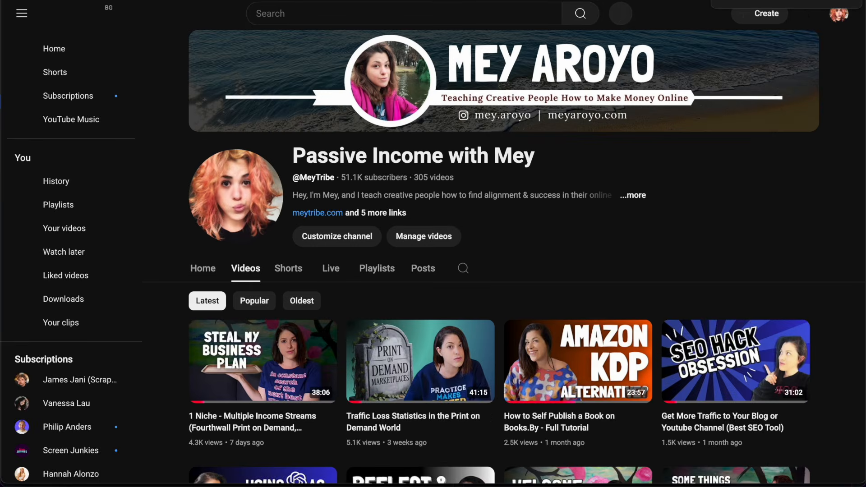
click(786, 1)
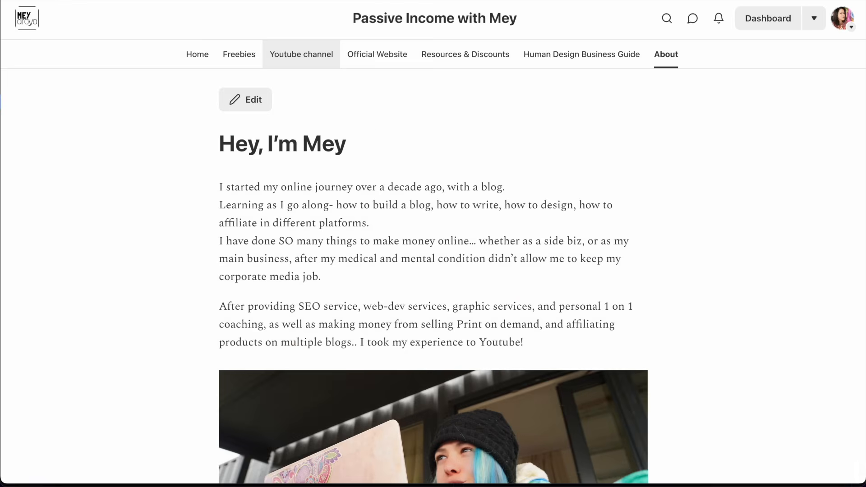
View the passive income publication's Freebies page and go back to its home page
click(237, 58)
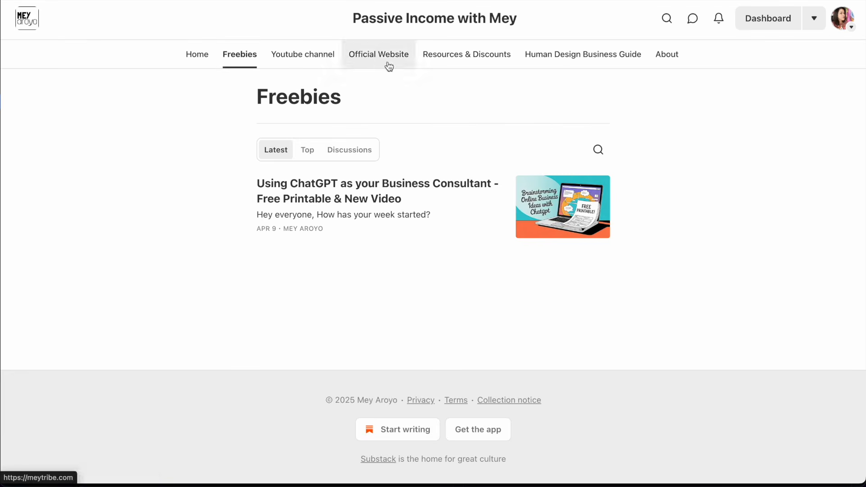
click(204, 60)
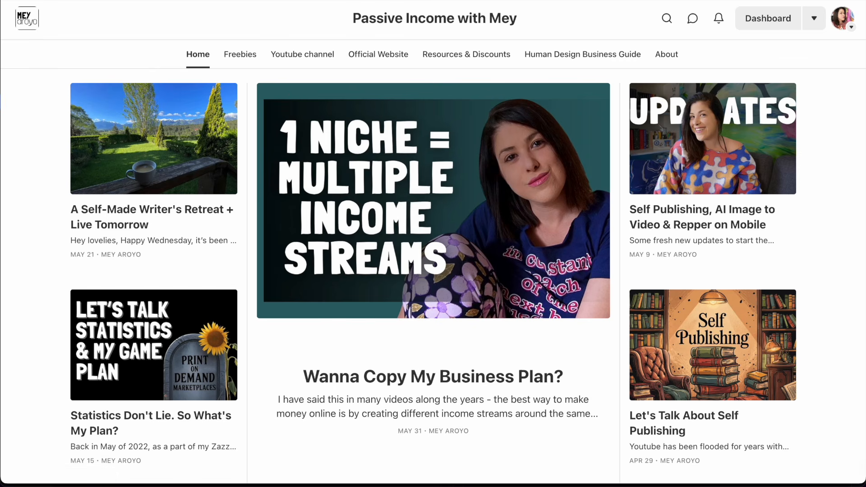
Switch to The Manifestor Blog and look over its featured, most popular and latest posts
click(762, 0)
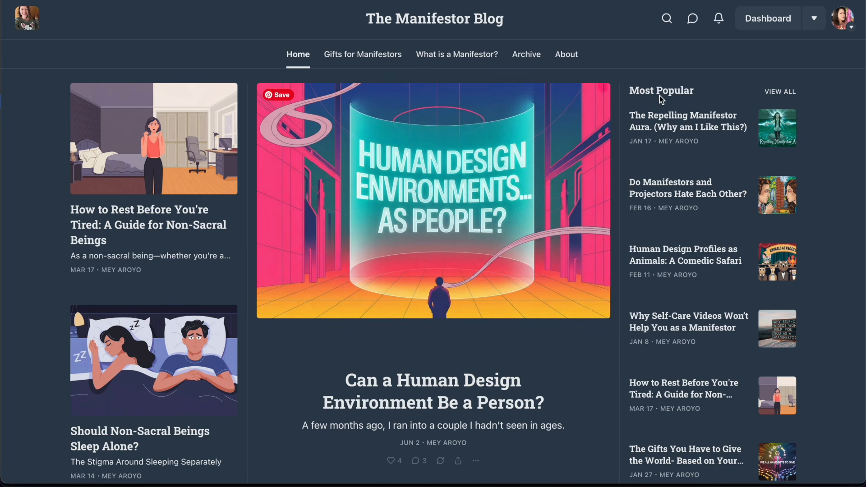
scroll(670, 102, down, 2)
scroll(692, 30, up, 3)
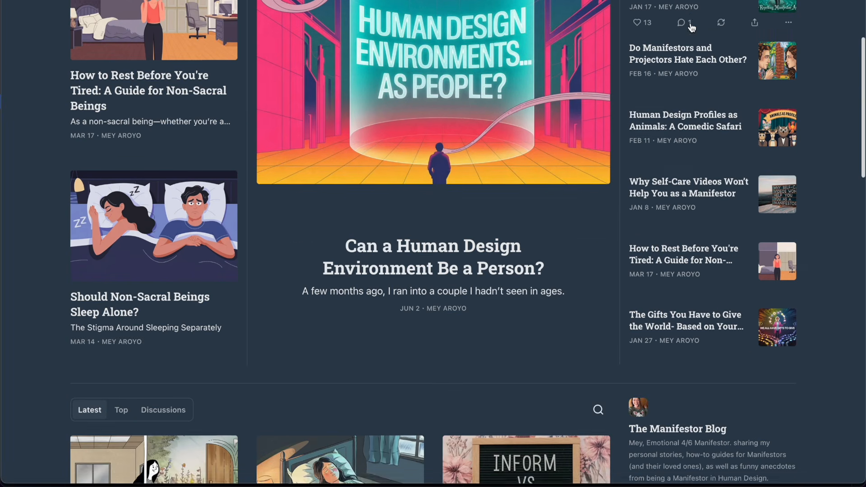
scroll(482, 271, down, 10)
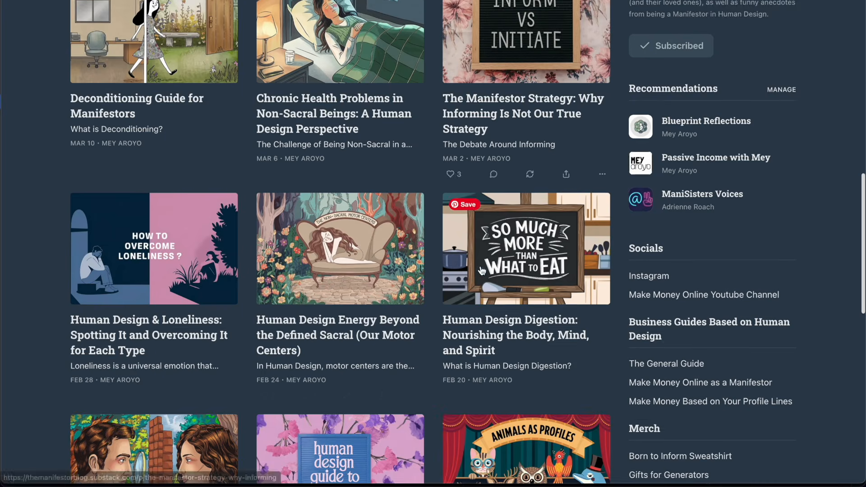
scroll(217, 194, up, 7)
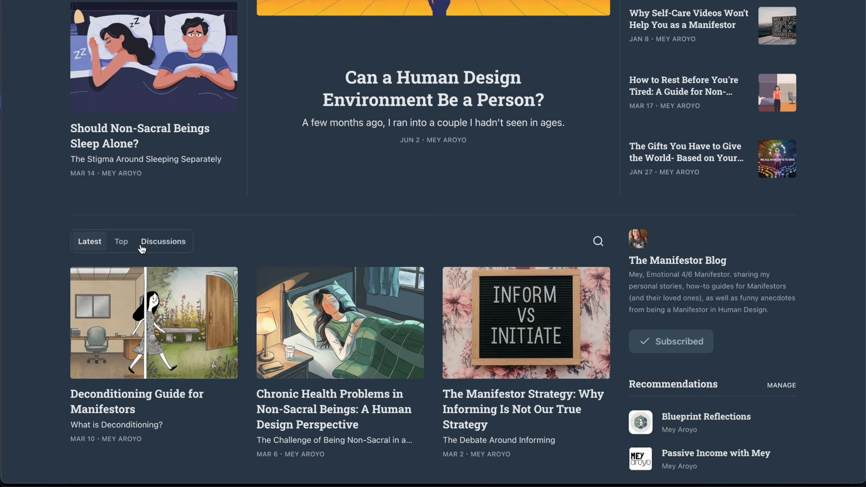
Show The Manifestor Blog's post list by Top and by Discussions
click(122, 247)
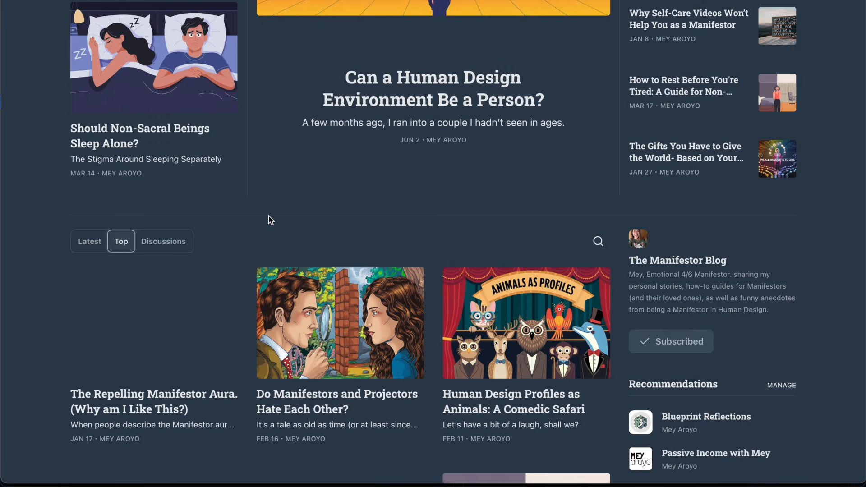
scroll(267, 219, down, 3)
click(180, 144)
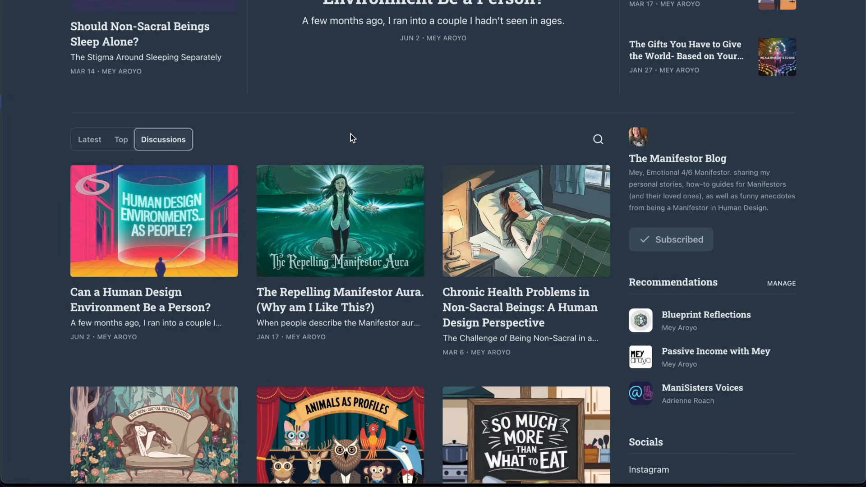
scroll(851, 196, up, 5)
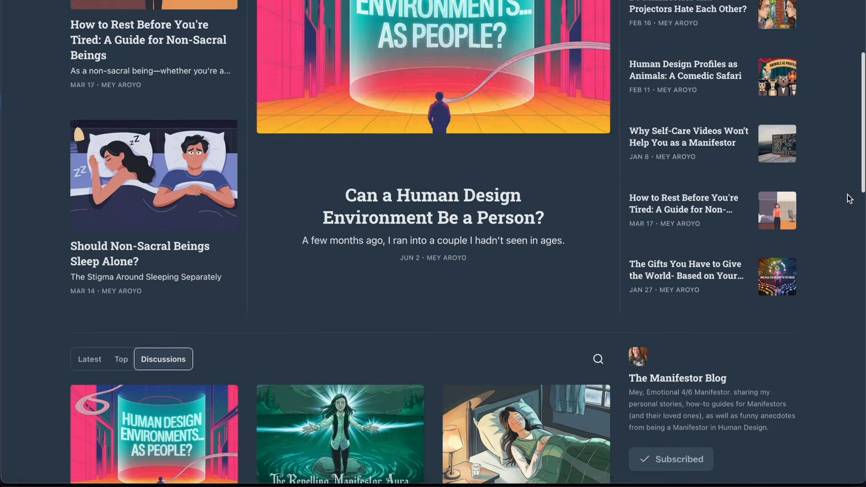
Look through The Manifestor Blog's recommendations and its Socials, Business Guides, Merch and Learn Human Design links
scroll(849, 195, down, 8)
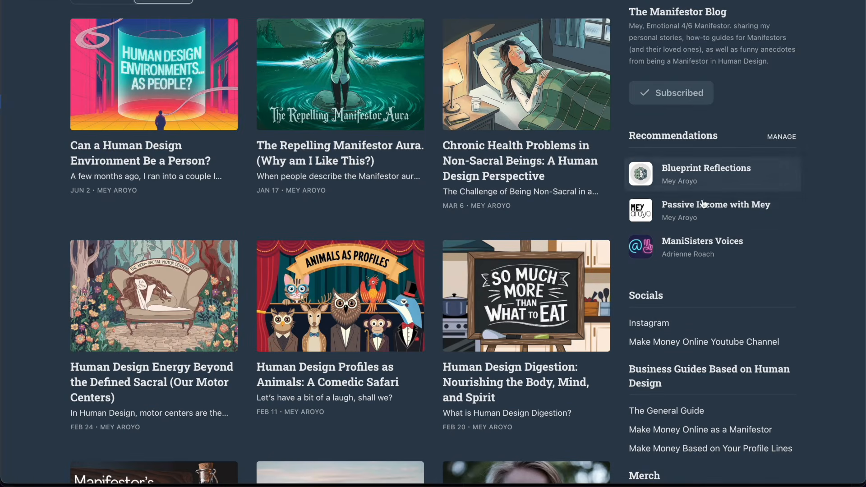
scroll(713, 249, down, 1)
scroll(704, 226, down, 1)
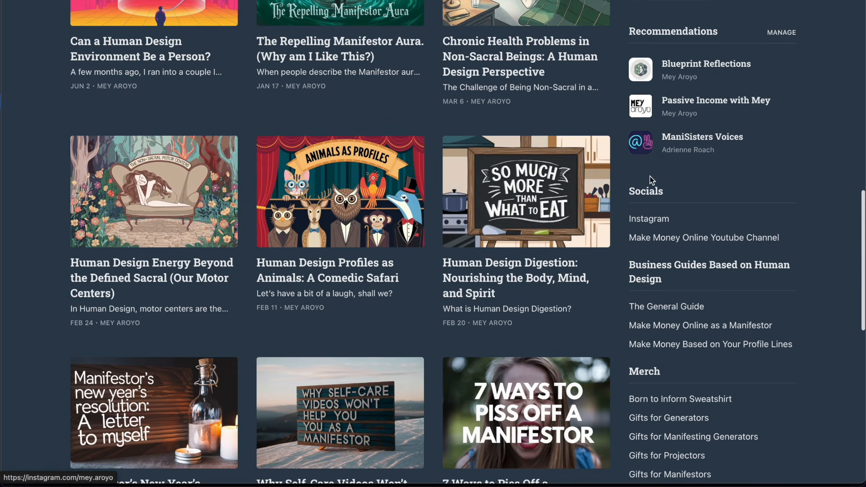
scroll(692, 248, down, 3)
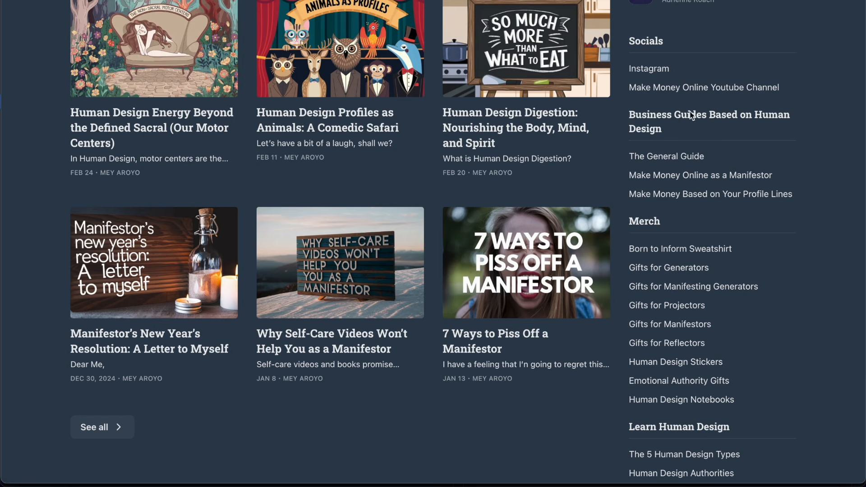
scroll(676, 167, down, 2)
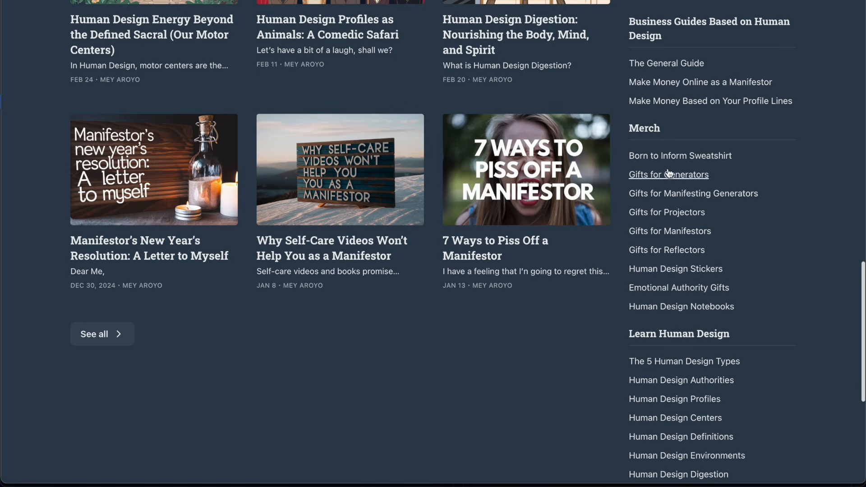
scroll(676, 294, down, 3)
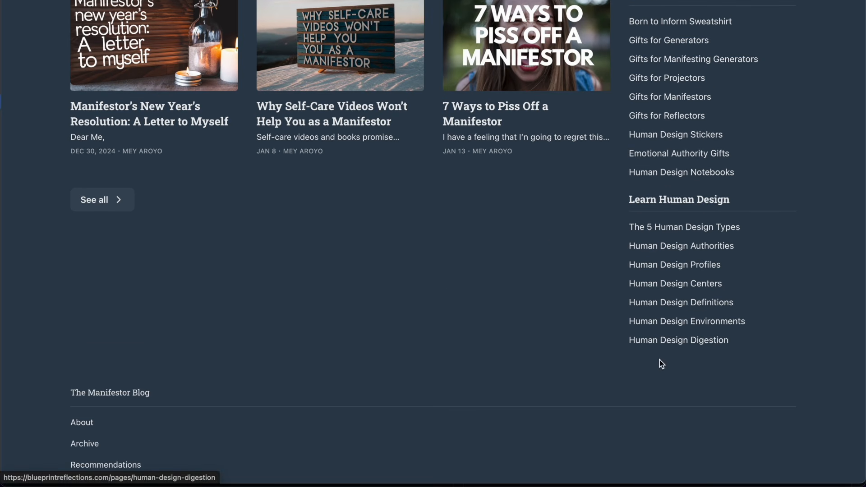
scroll(721, 284, up, 15)
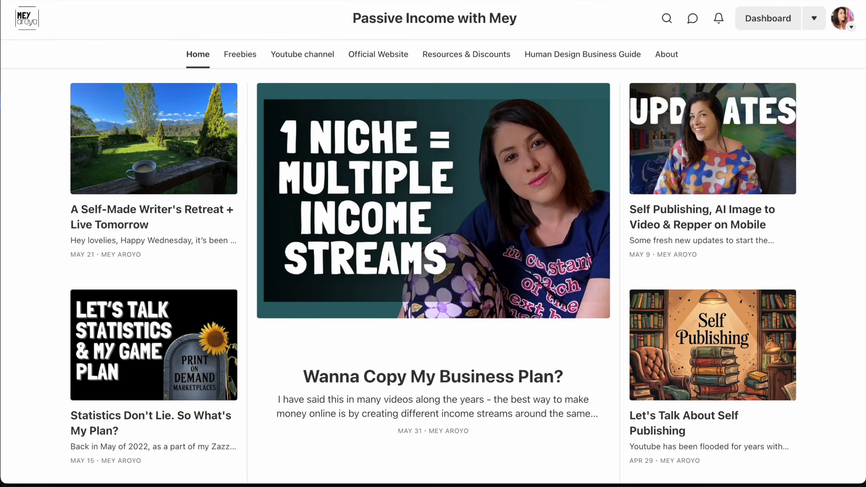
Look through the passive income publication's home page, including its post list, recommendations and Read More About links
scroll(615, 220, down, 10)
scroll(616, 225, down, 7)
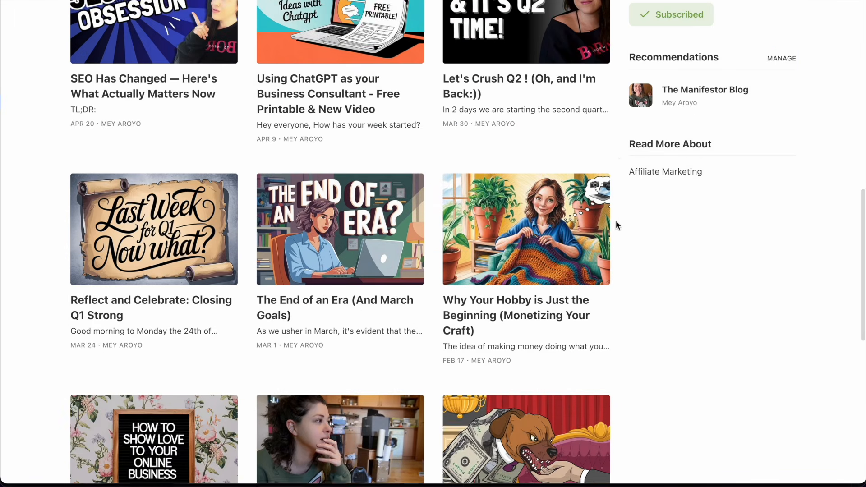
scroll(648, 251, up, 15)
scroll(673, 294, up, 5)
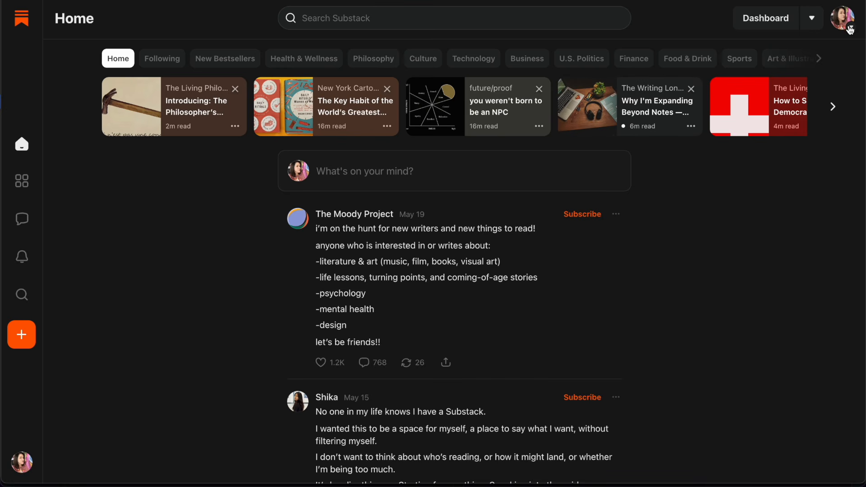
Open the Blueprint Reflections publication's dashboard from the account settings
click(842, 29)
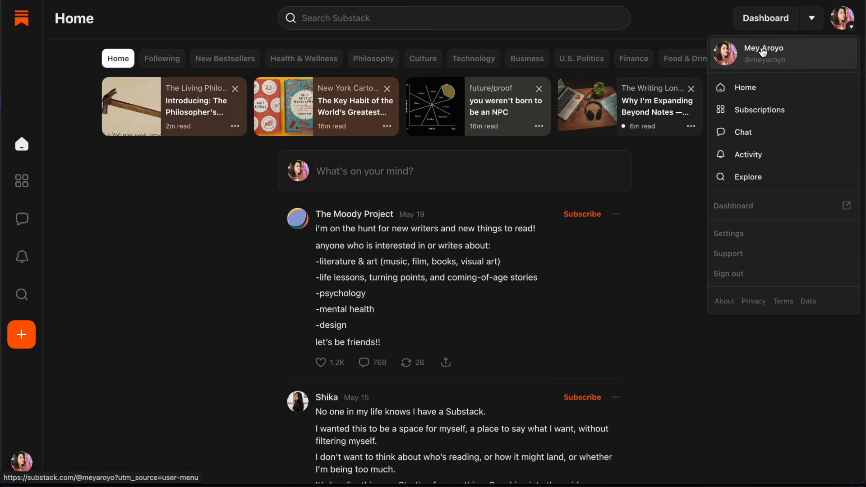
click(738, 235)
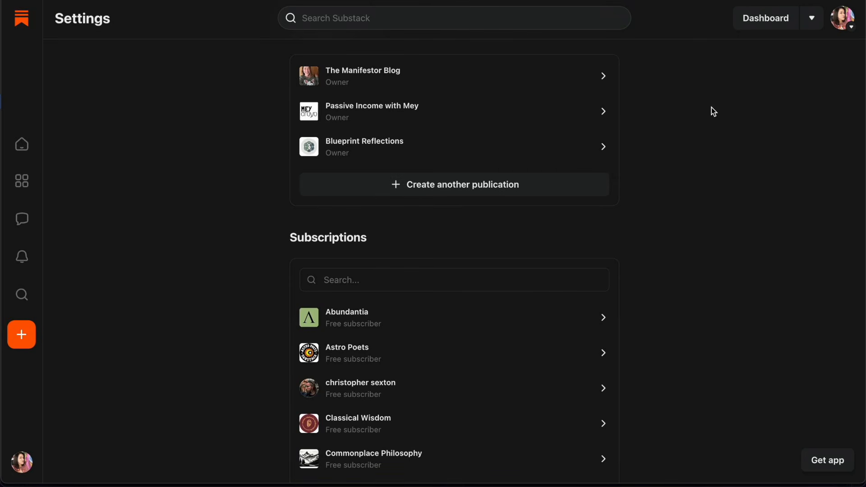
click(376, 156)
Review the dashboard's welcome setup checklist, and dismiss it along with the direct messaging announcement
scroll(427, 153, down, 2)
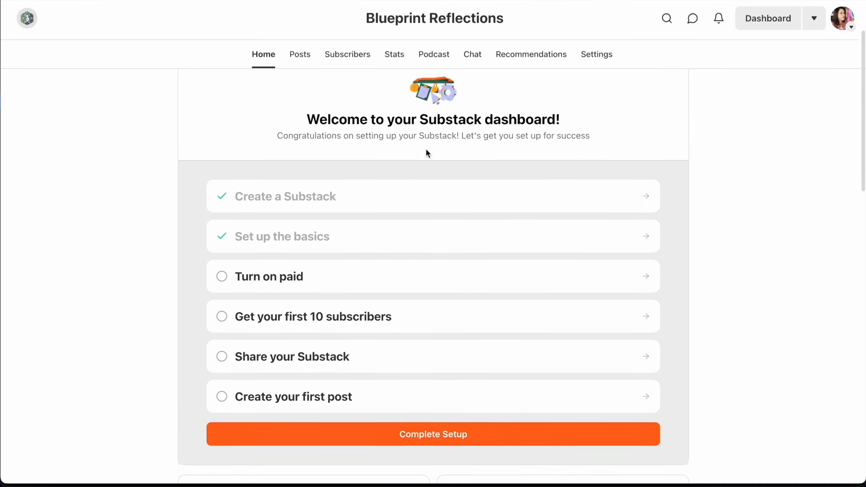
scroll(427, 154, down, 1)
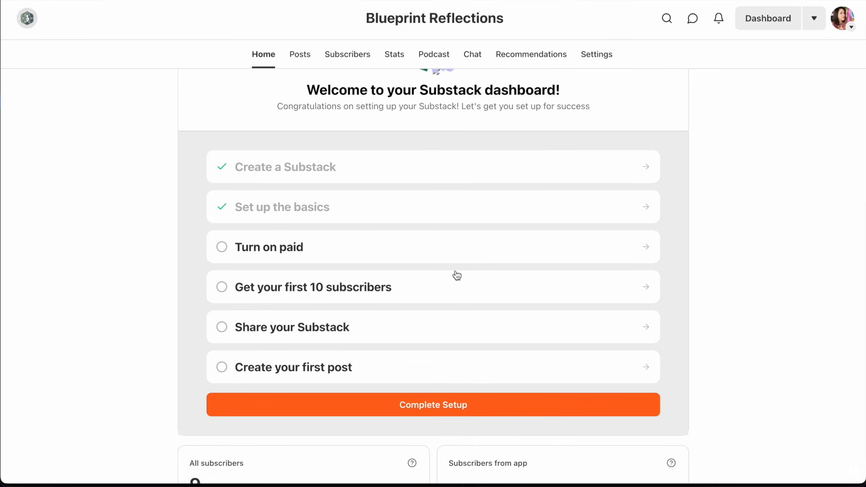
scroll(456, 275, up, 3)
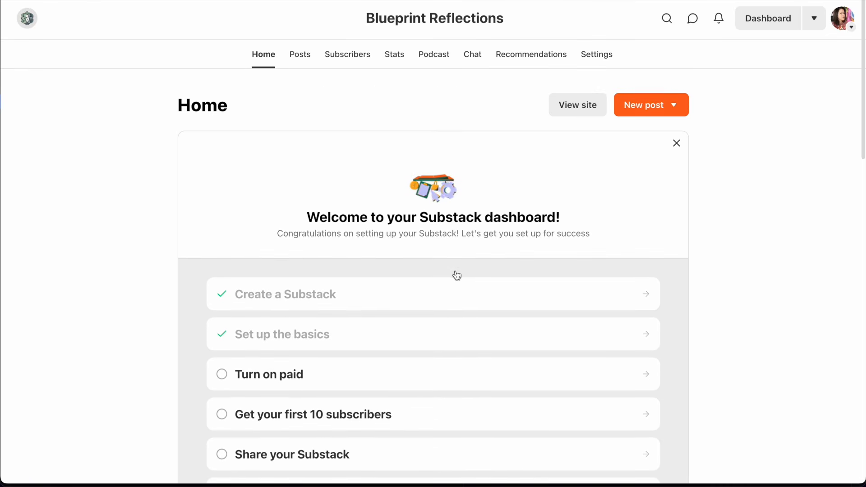
click(678, 143)
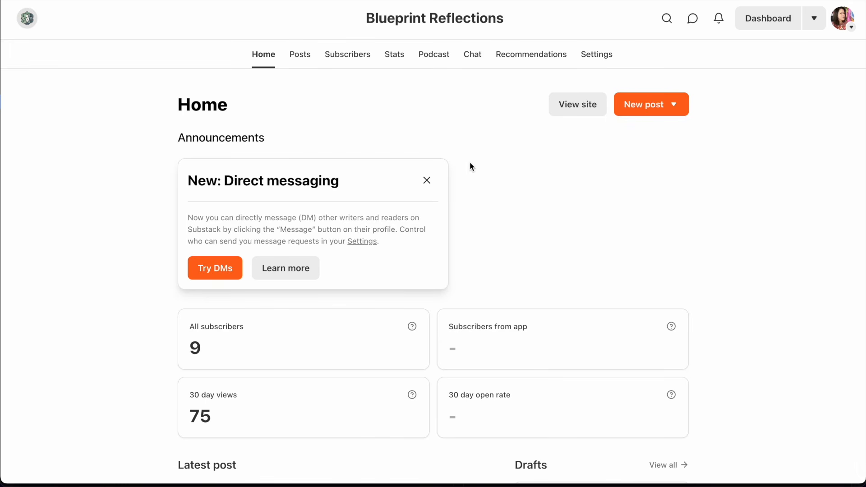
click(426, 182)
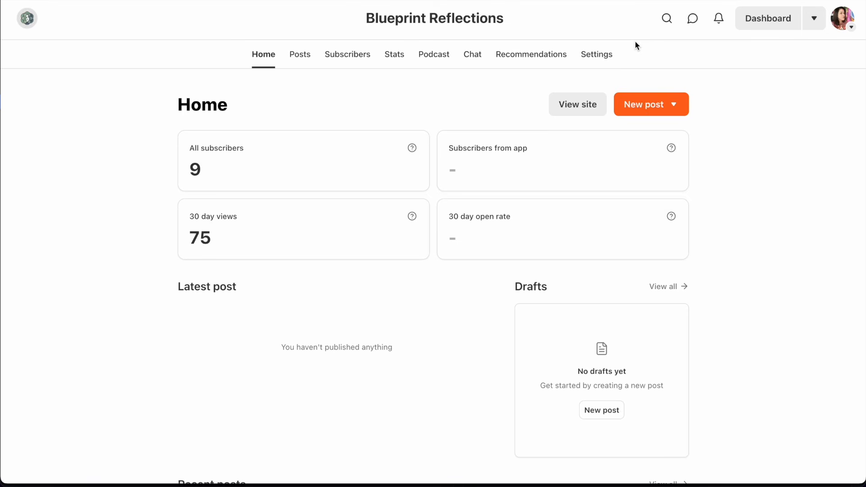
Open the Blueprint Reflections settings and check the available default languages, keeping English
click(591, 61)
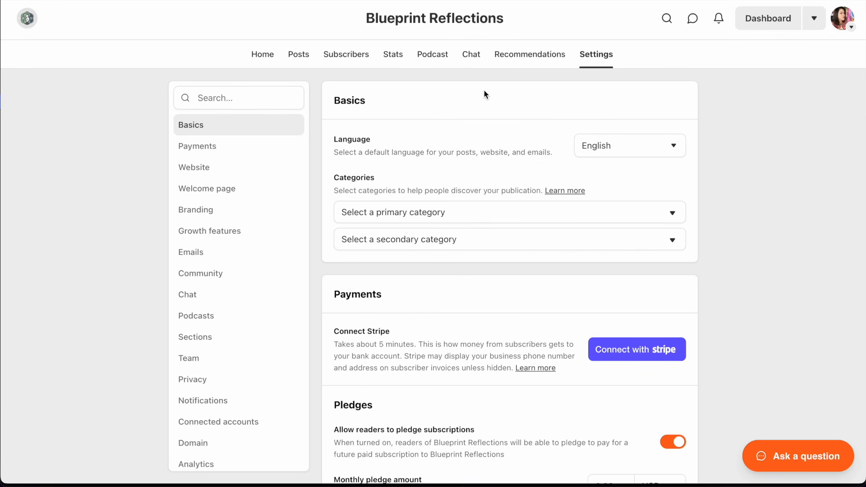
click(596, 154)
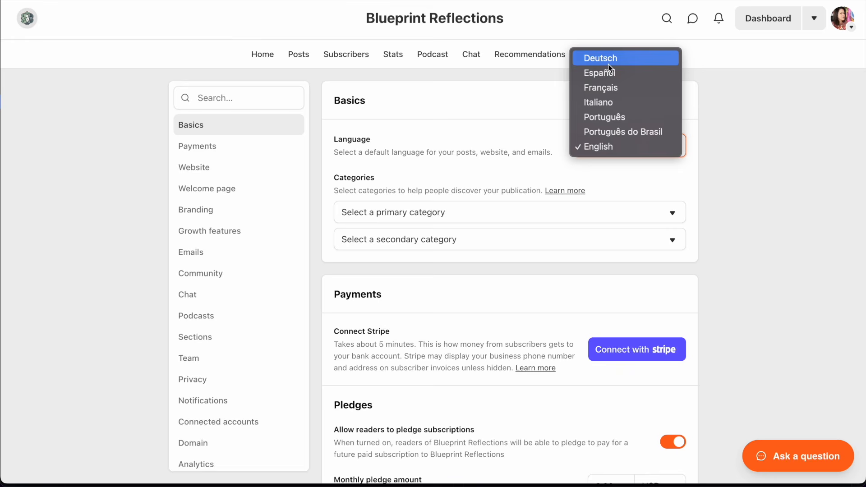
click(649, 145)
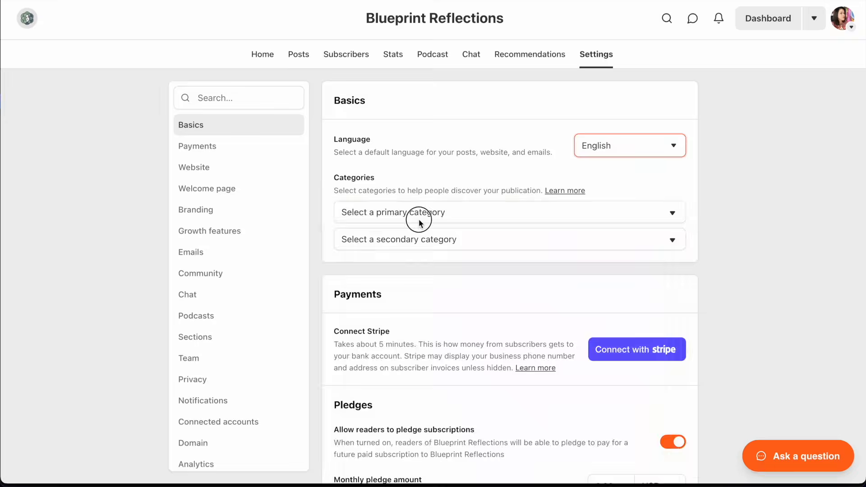
Set the publication's primary category to Literature and its secondary category to Faith & Spirituality
click(419, 218)
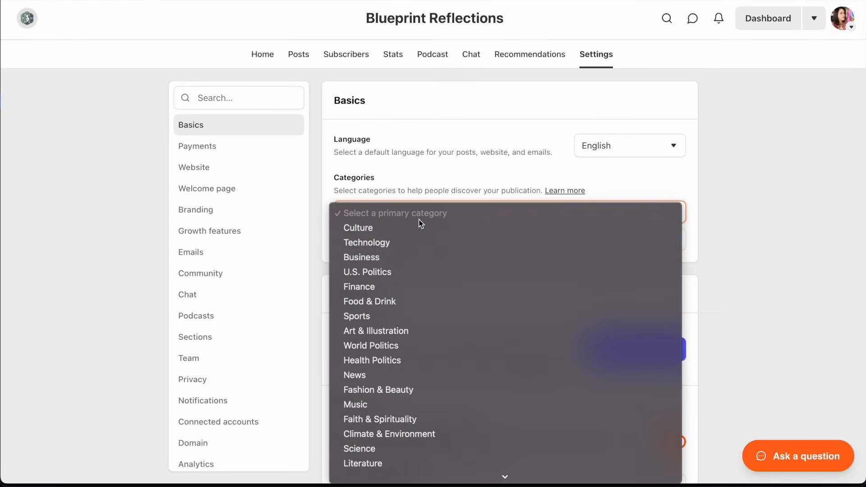
scroll(425, 254, down, 5)
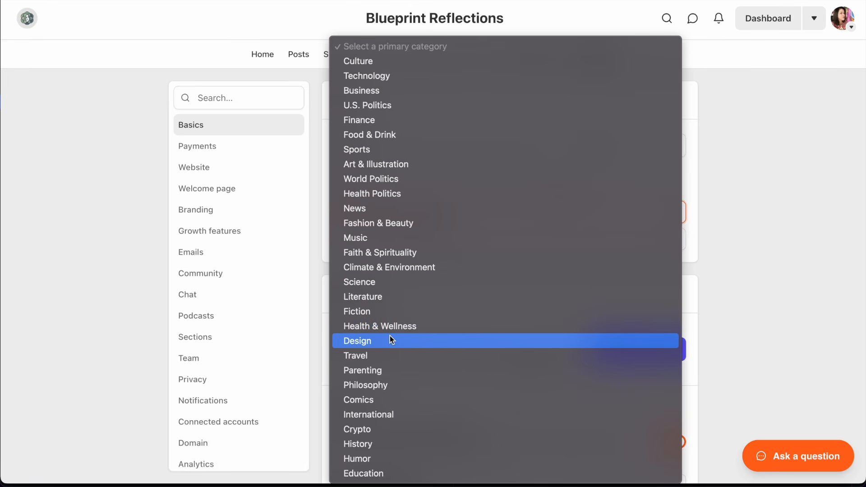
click(381, 298)
click(414, 241)
scroll(402, 324, down, 5)
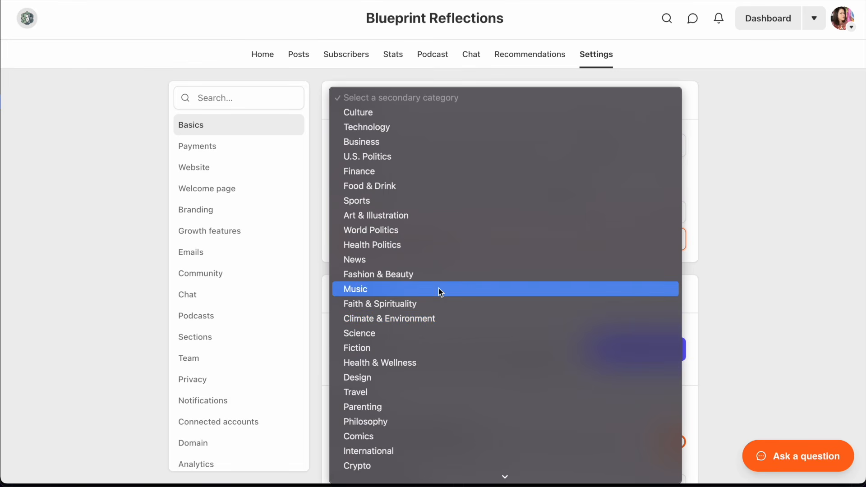
scroll(439, 291, down, 2)
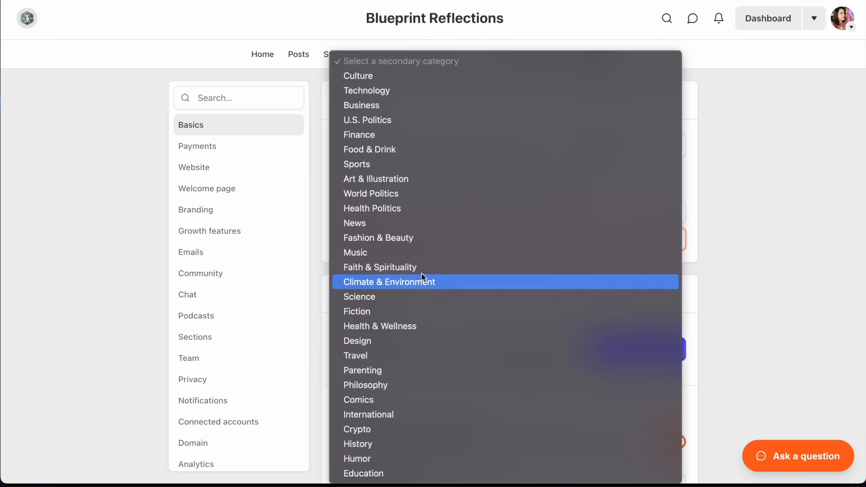
click(395, 269)
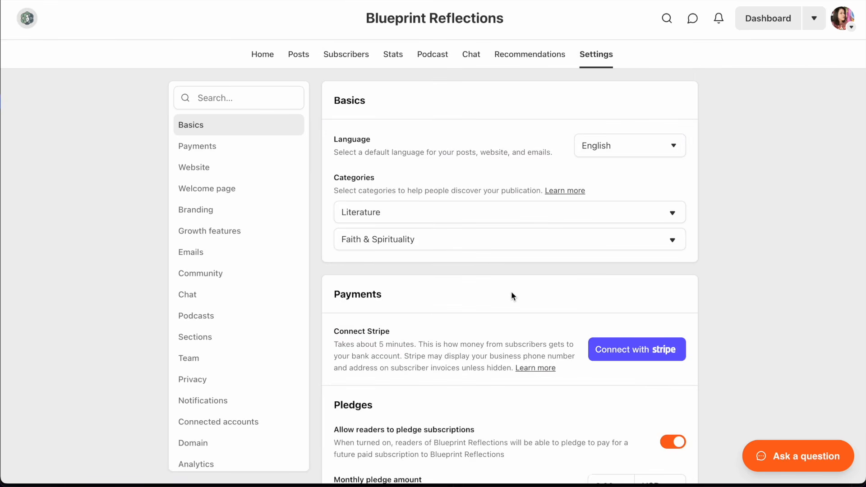
Review the pledge amounts in the Payments settings and stop allowing readers to pledge subscriptions
scroll(512, 293, down, 4)
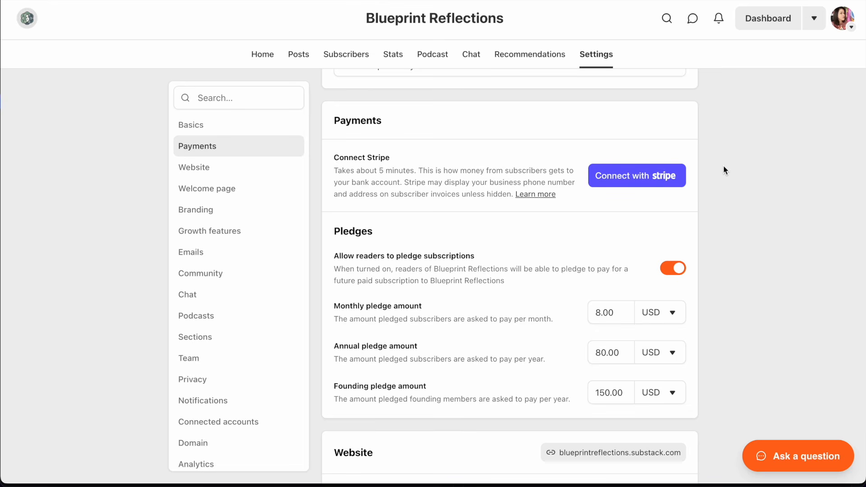
scroll(724, 170, down, 1)
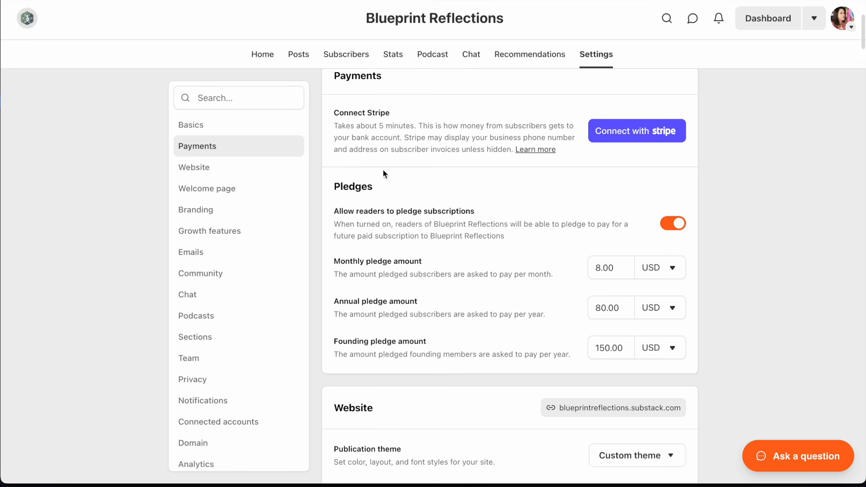
drag(373, 211, 495, 213)
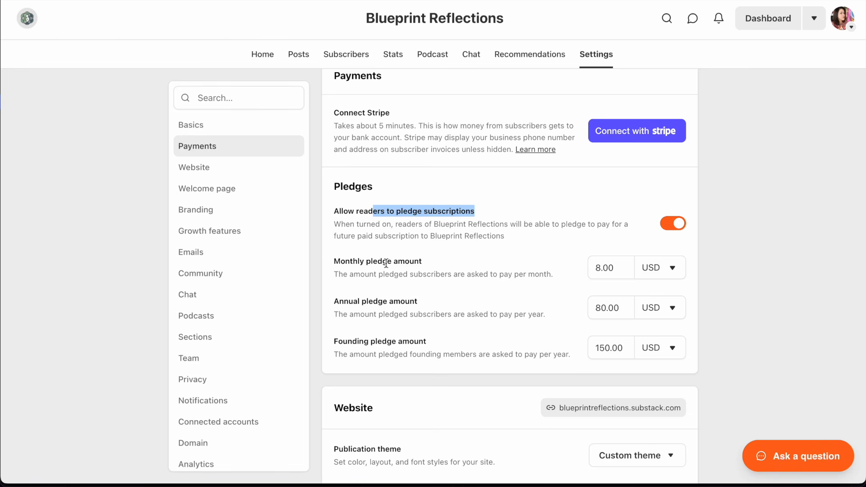
drag(357, 262, 411, 262)
drag(348, 301, 448, 307)
drag(360, 351, 458, 355)
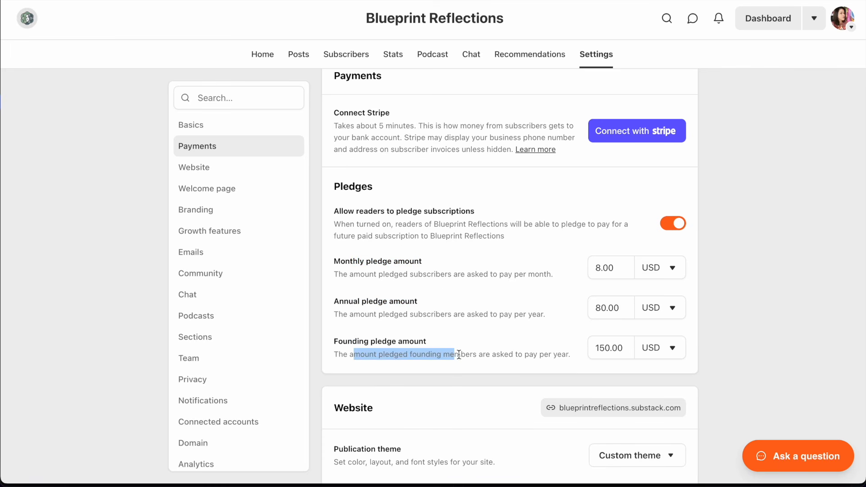
click(662, 226)
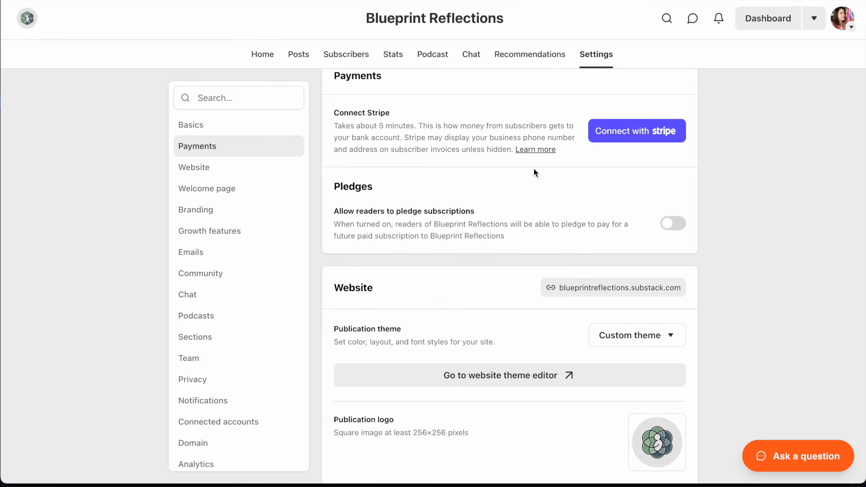
Open the website theme editor and go to its homepage customization settings
scroll(505, 193, down, 3)
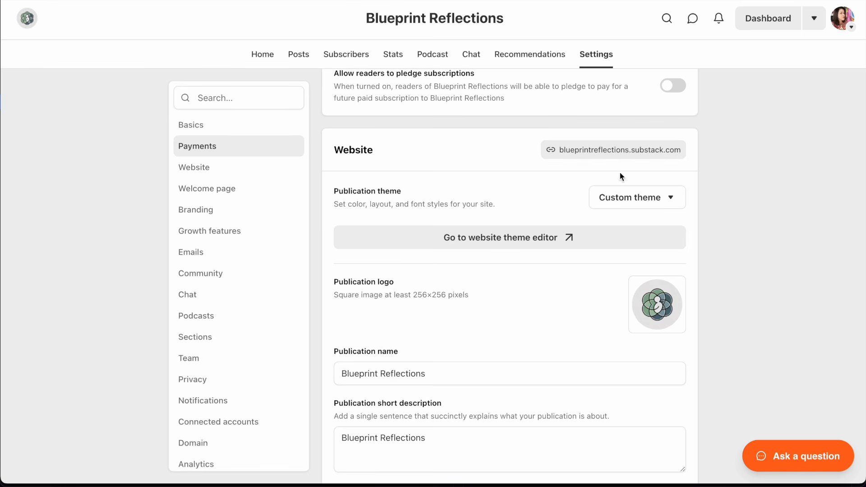
click(512, 244)
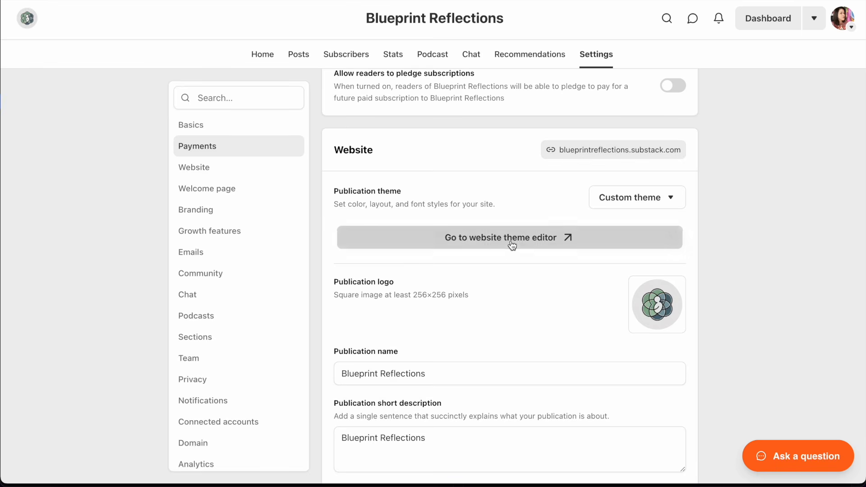
click(111, 107)
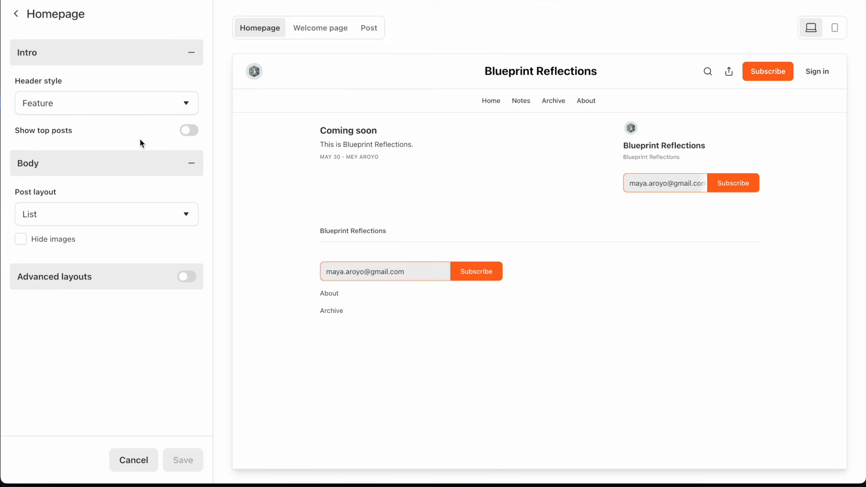
Try the Newspaper header style for the homepage, and switch back to Feature
click(128, 109)
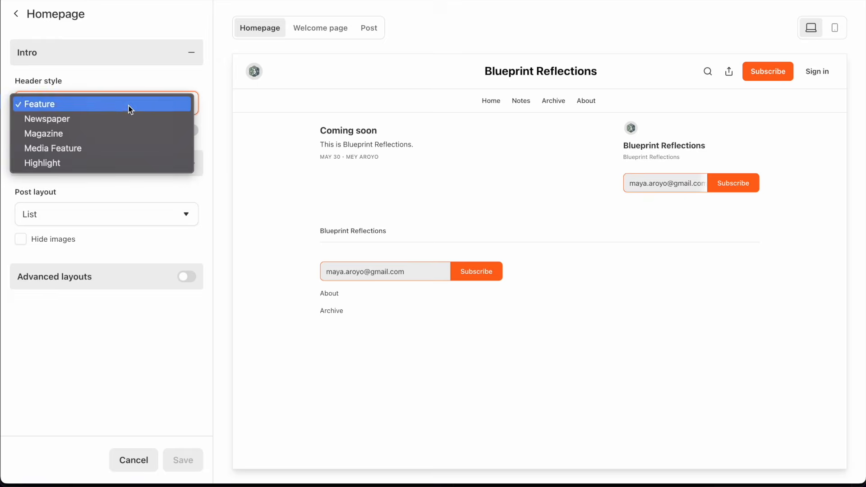
click(109, 119)
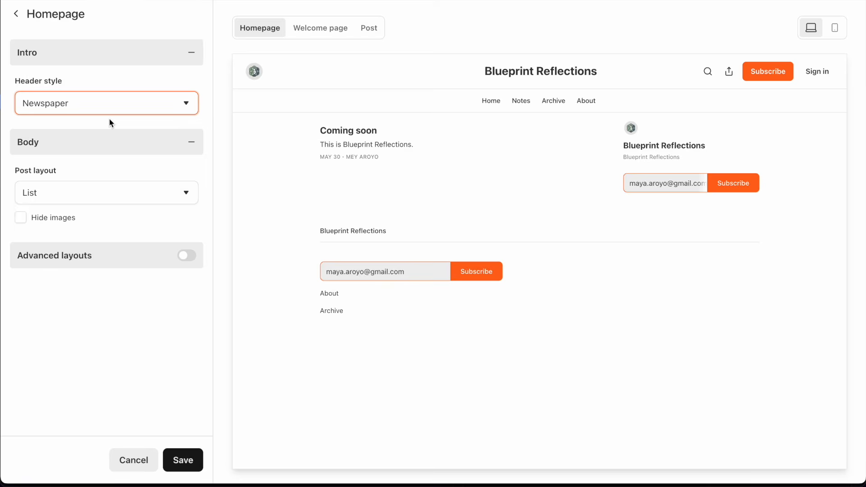
click(93, 110)
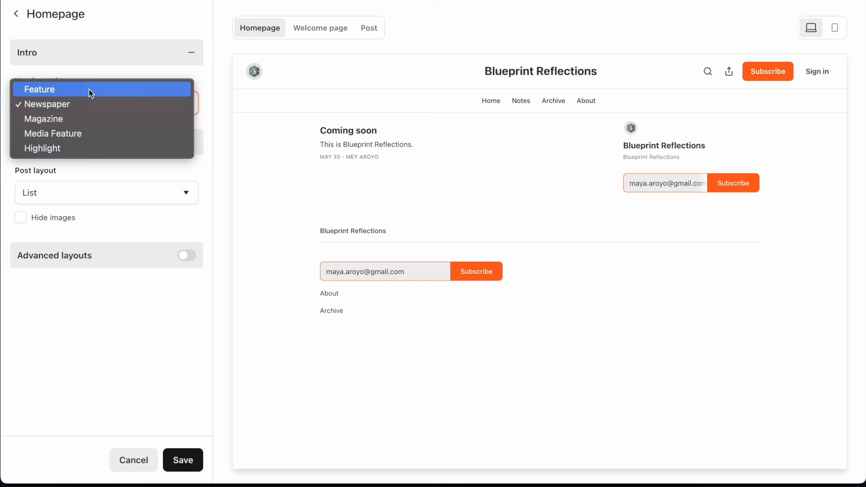
click(88, 89)
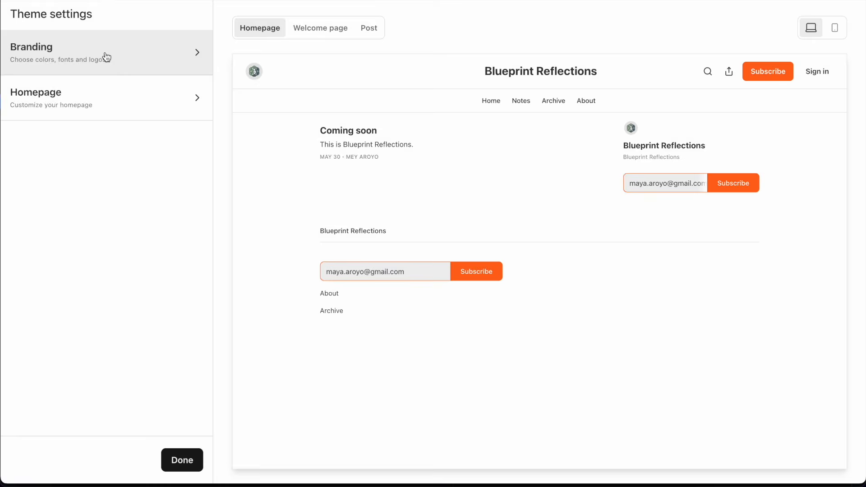
Open the theme's branding settings and review the publication logo and wordmark options
click(94, 53)
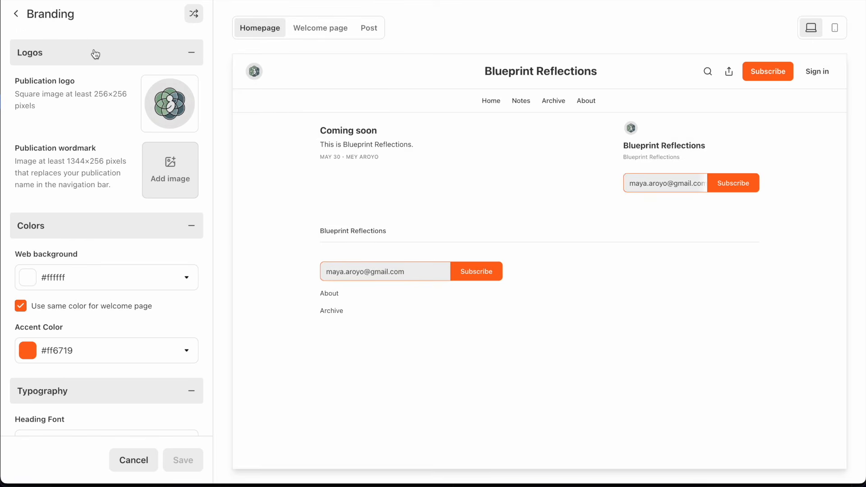
drag(25, 81, 78, 83)
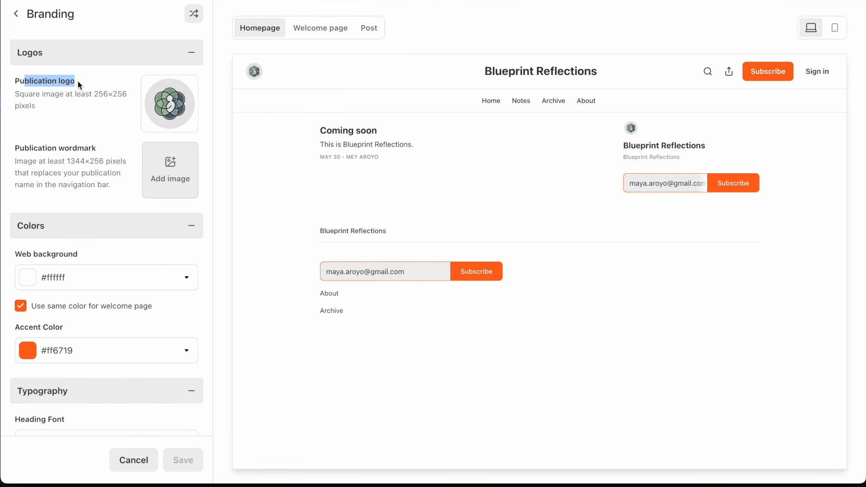
click(60, 149)
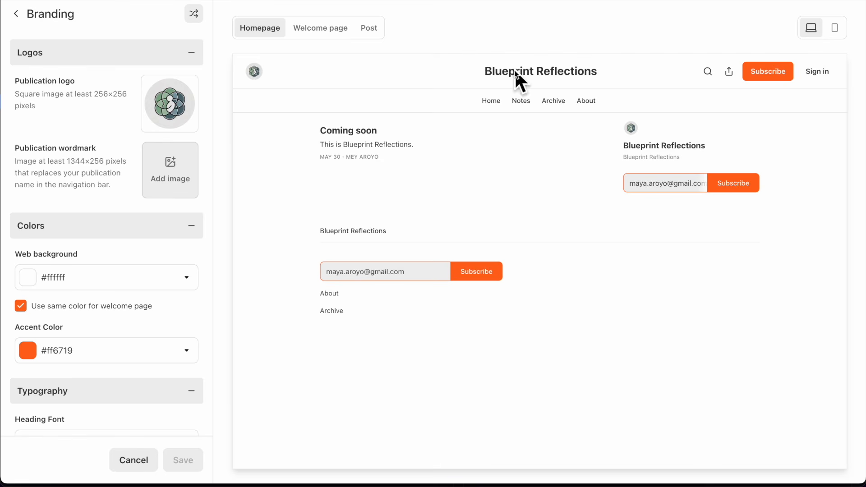
Copy the background pearl code from the BR design language note in Notes and set the web background to #f9f6f2
scroll(101, 235, down, 2)
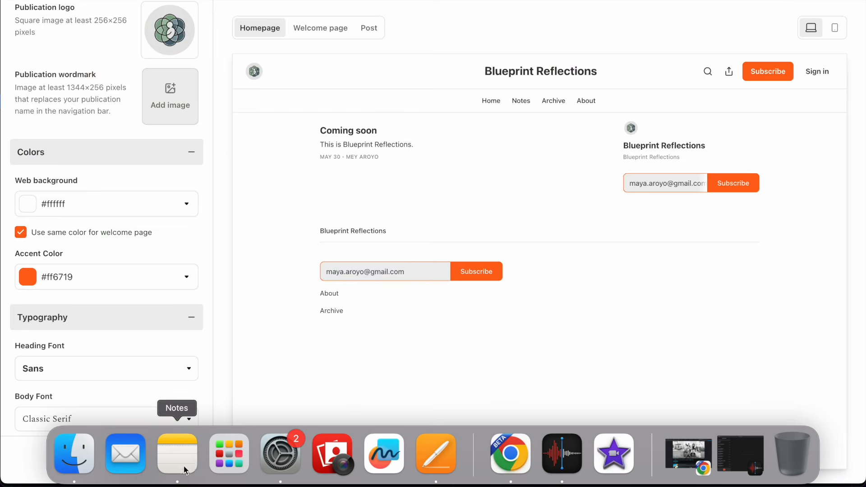
click(177, 454)
drag(183, 0, 346, 0)
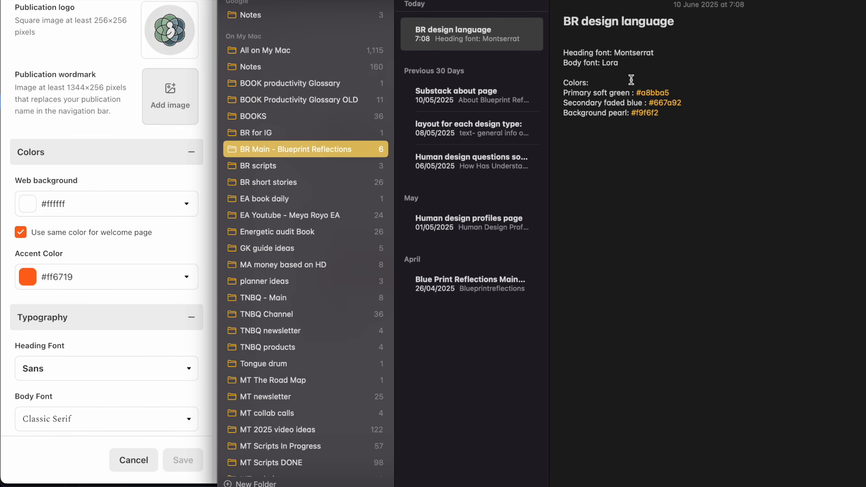
drag(661, 113, 635, 116)
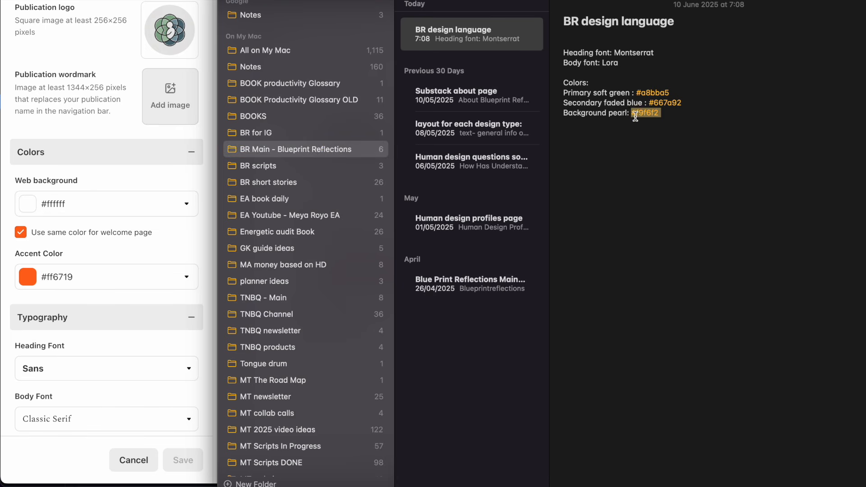
click(78, 204)
triple_click(60, 343)
text(#F9F6F2)
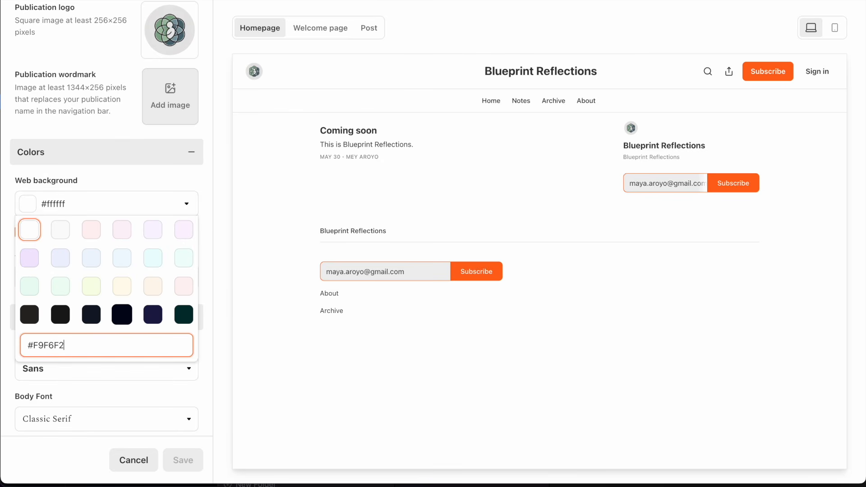
click(212, 235)
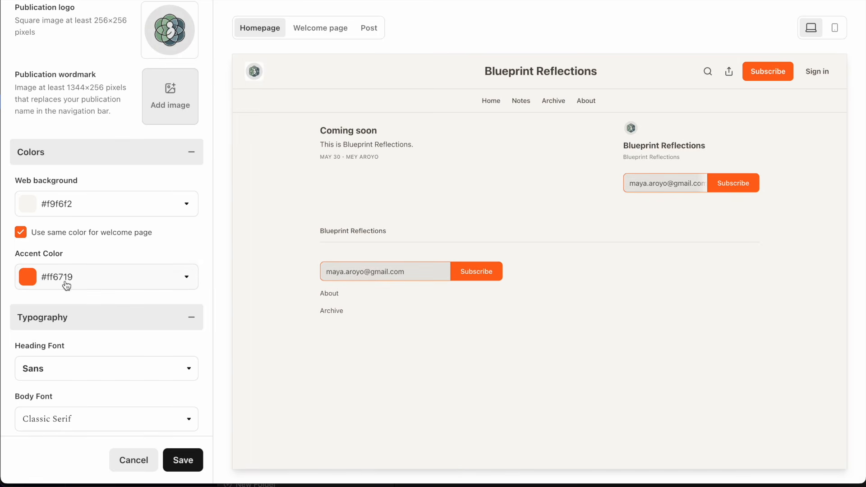
Copy the secondary faded blue code from the BR design language note and set the accent color to #667a92
mouse_move(238, 472)
click(177, 455)
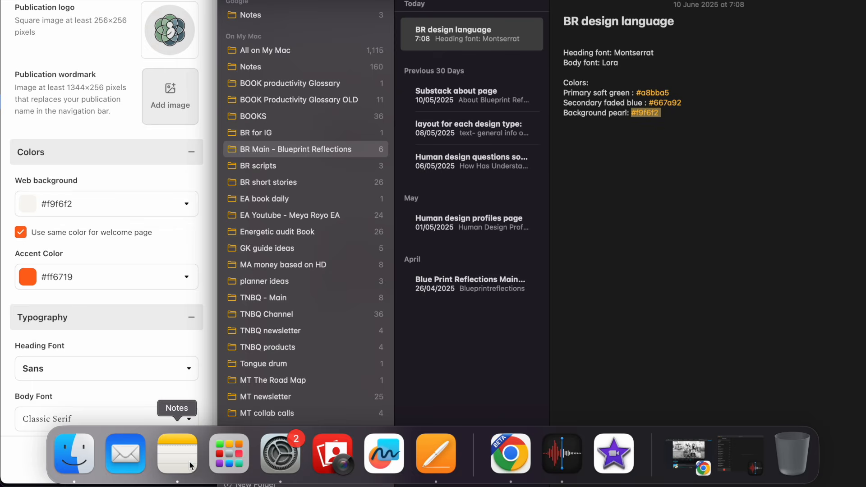
click(695, 99)
drag(690, 99, 650, 99)
click(104, 268)
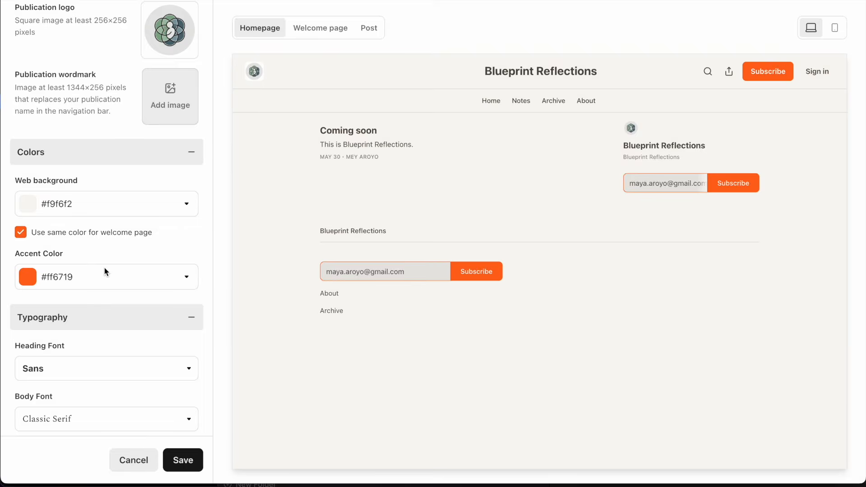
click(87, 282)
click(68, 417)
text(#667A92)
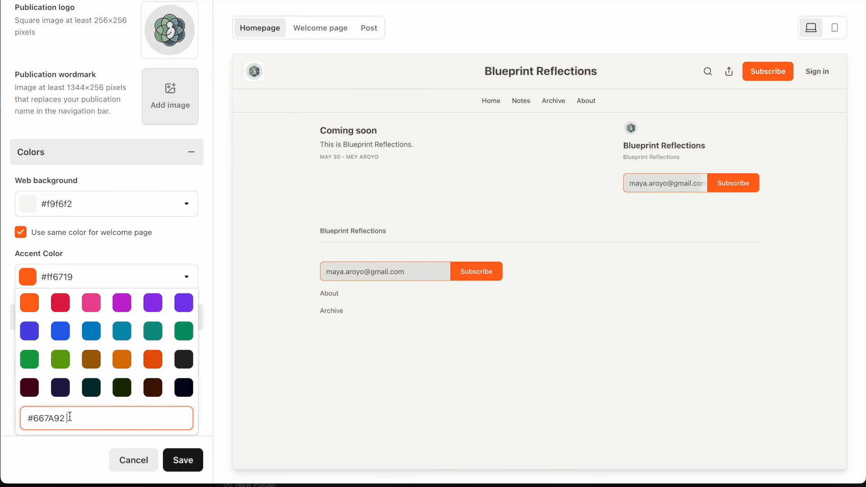
click(202, 347)
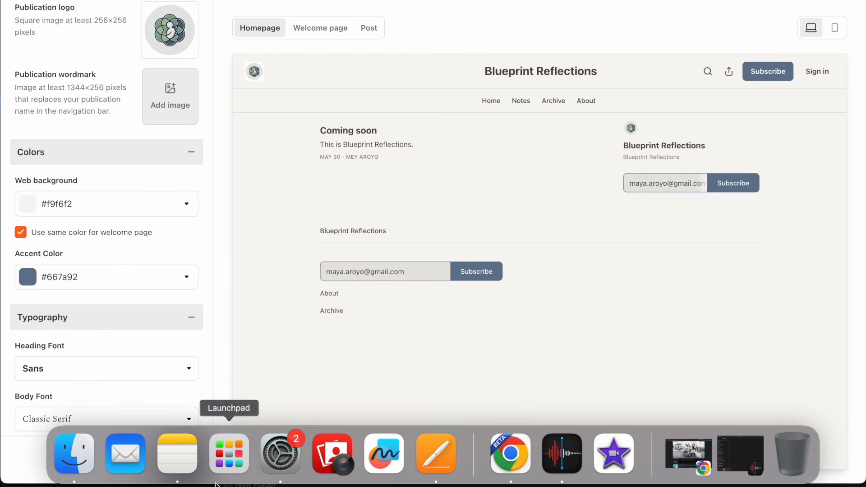
Try the primary soft green from the design note, #a8bba5, as the accent color
click(178, 458)
drag(669, 93, 641, 89)
click(82, 279)
click(67, 278)
triple_click(67, 418)
text(#A8BBA5)
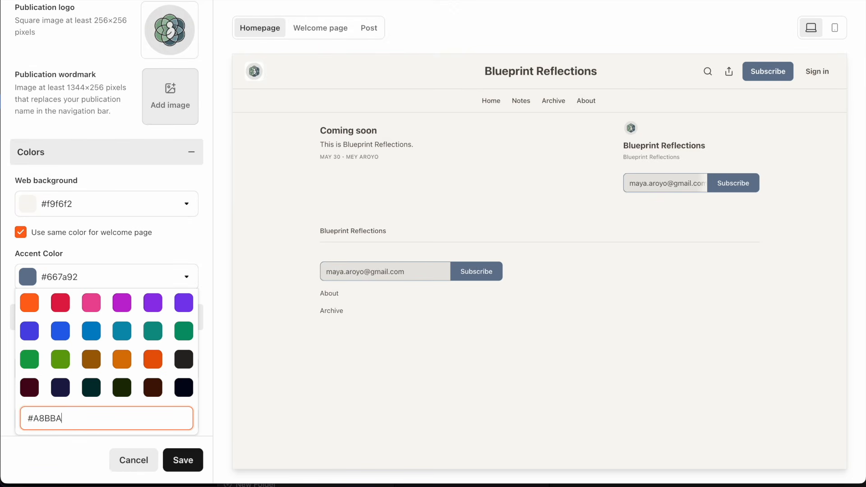
click(218, 277)
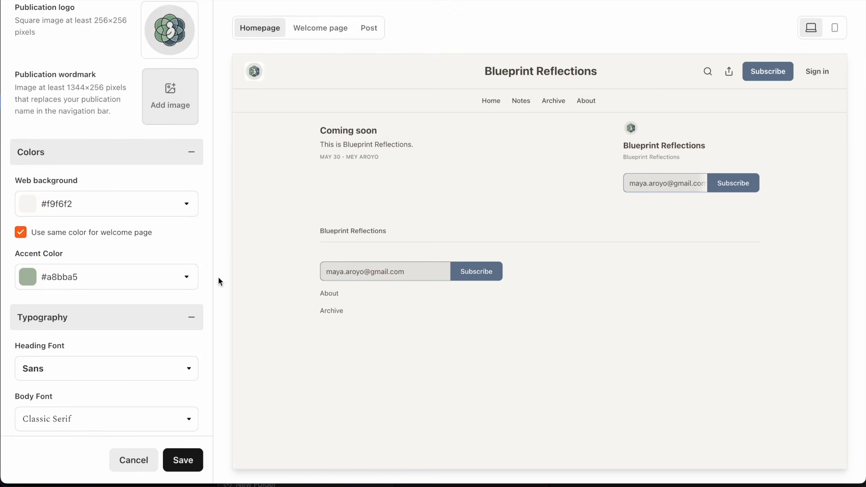
Change the accent color back to the design note's faded blue, #667a92
mouse_move(227, 485)
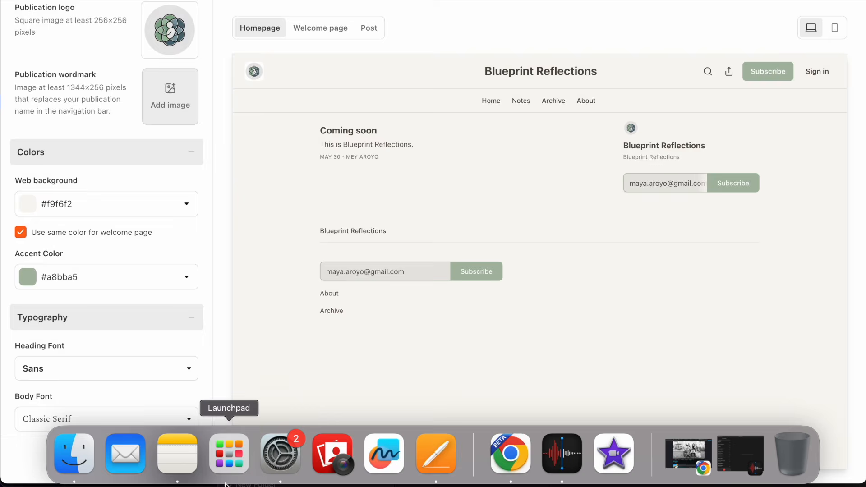
click(169, 453)
double_click(668, 102)
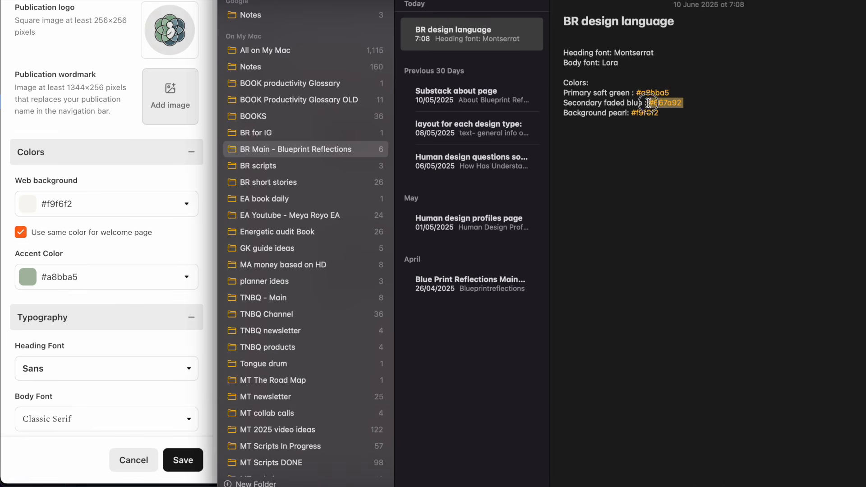
click(88, 286)
click(84, 281)
triple_click(87, 419)
text(#667A92)
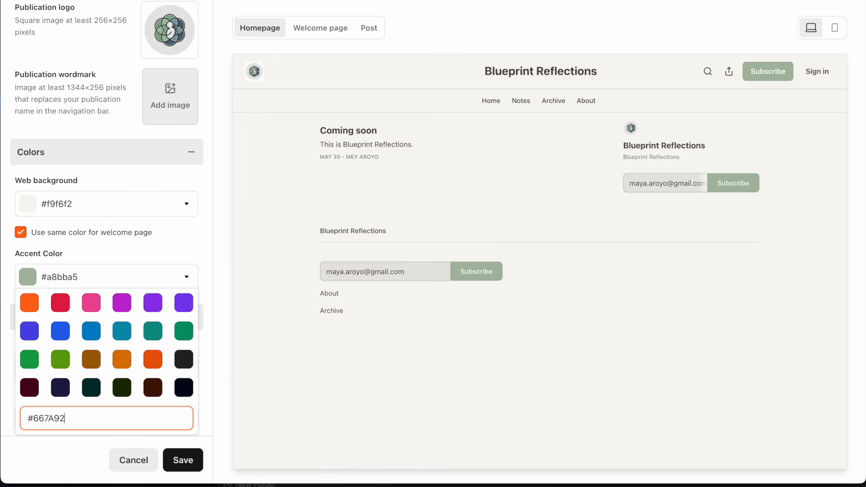
click(210, 385)
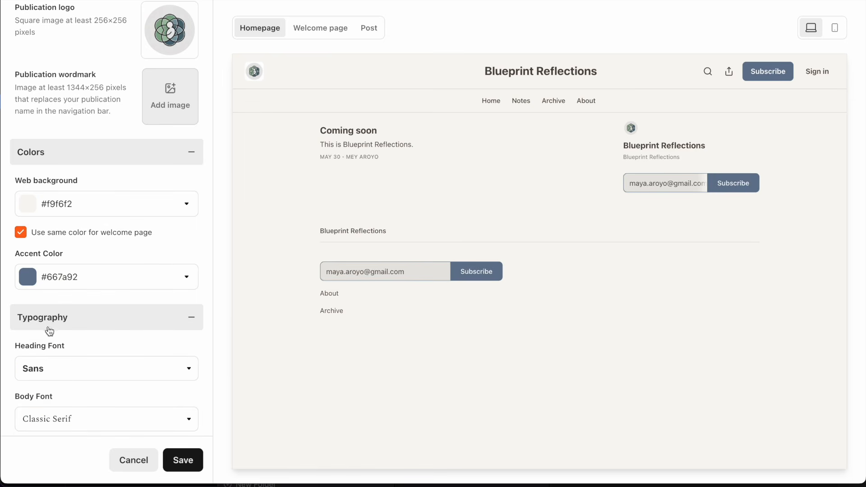
Look up the heading and body fonts in the BR design language note in Notes
scroll(106, 333, down, 3)
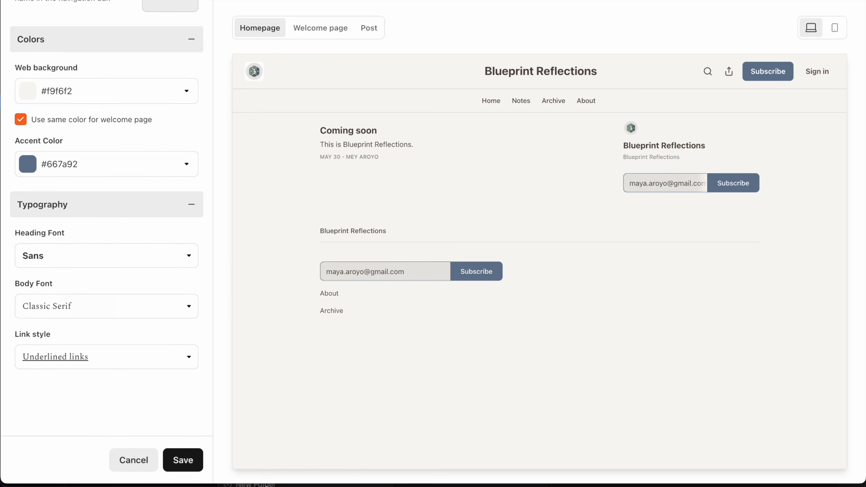
click(176, 453)
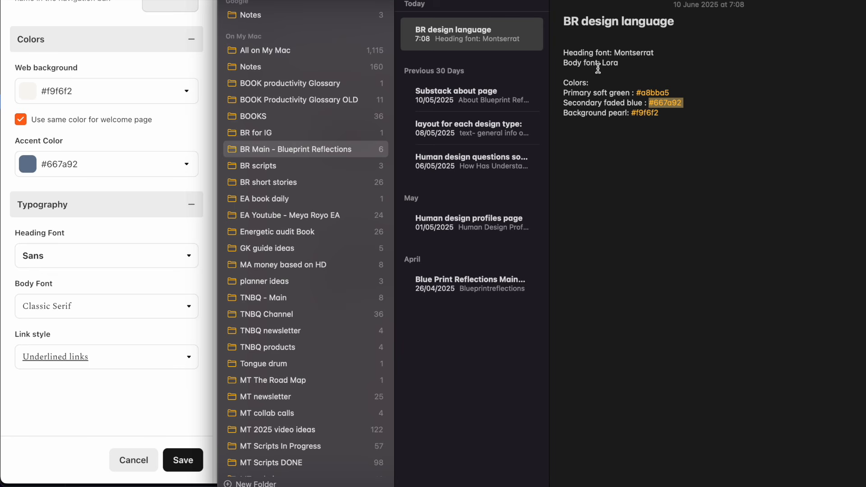
drag(582, 52, 638, 64)
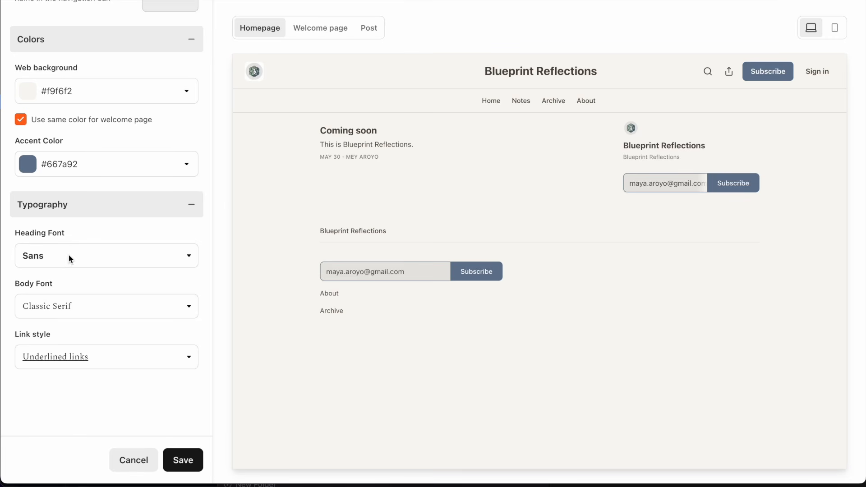
Review the theme's heading and body font options and compare them with the fonts on the Blueprint Reflections store website
click(71, 260)
click(100, 262)
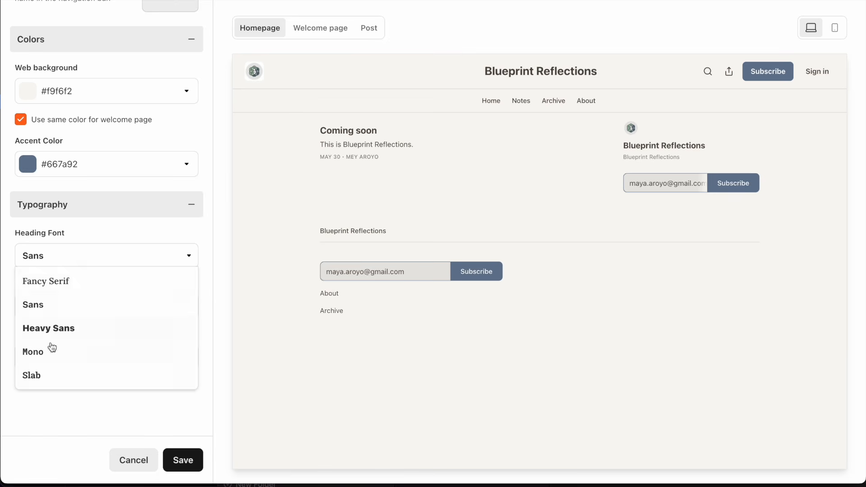
click(87, 232)
click(73, 306)
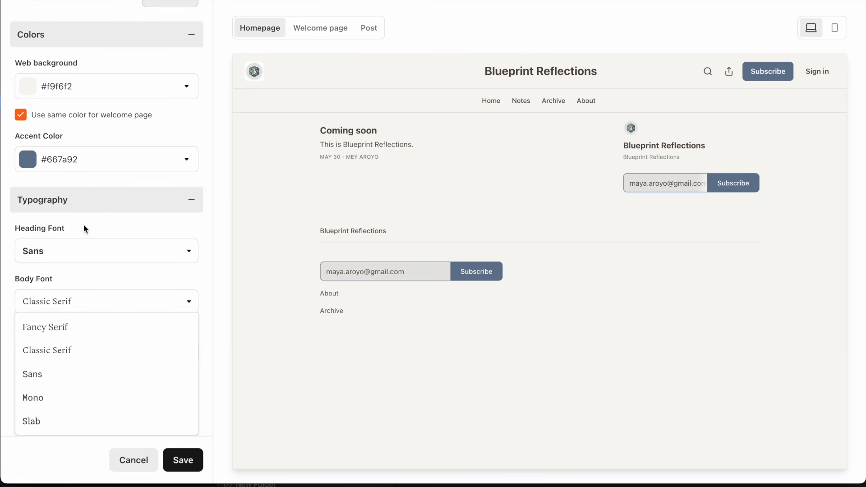
click(104, 222)
click(96, 260)
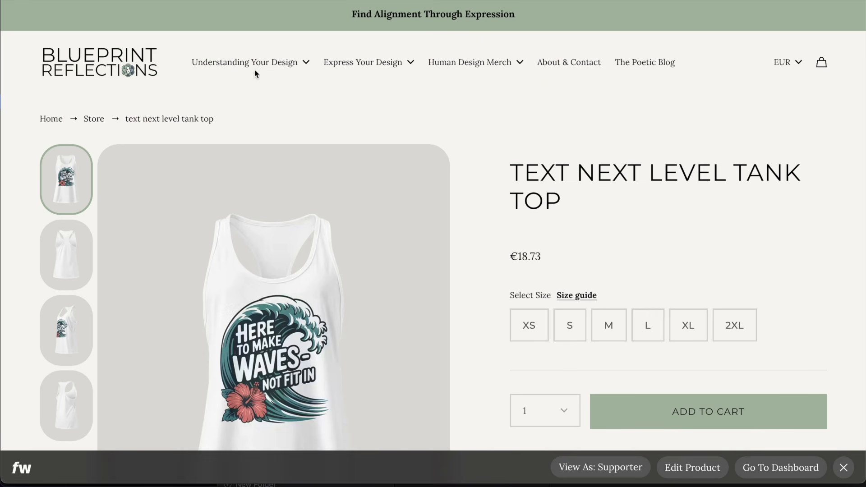
mouse_move(236, 62)
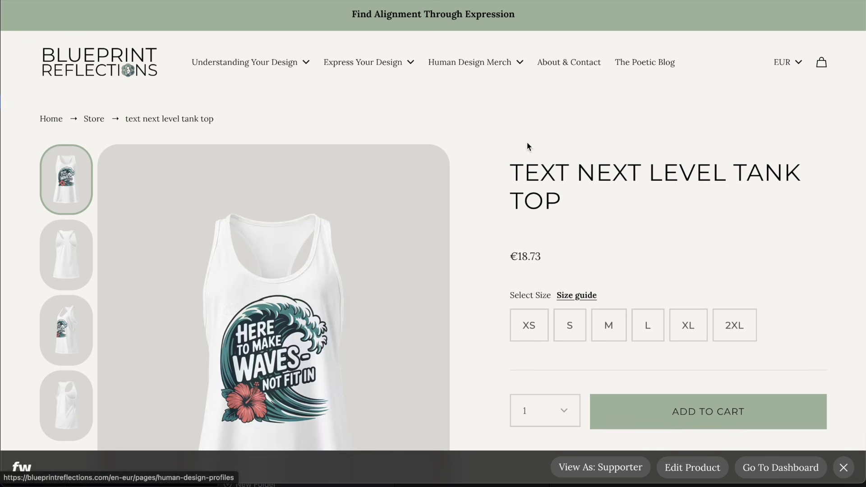
drag(521, 165, 646, 180)
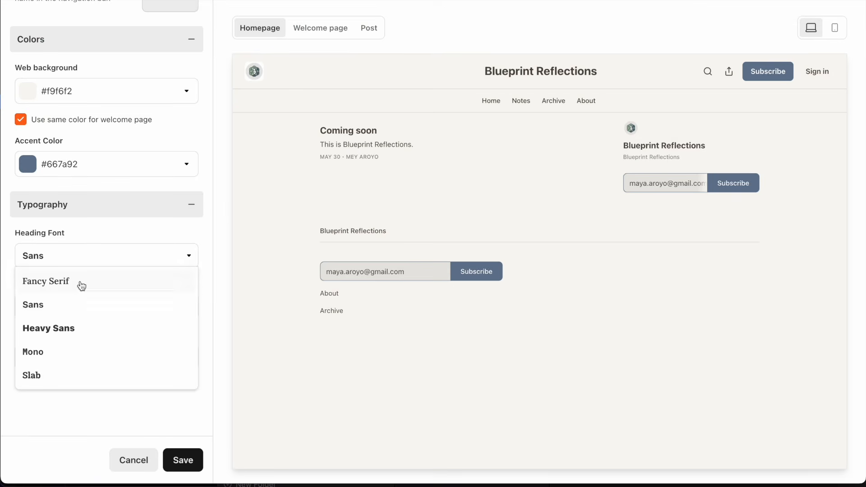
Try Fancy Serif, Mono and Slab as the heading font and return it to Sans
click(80, 284)
click(75, 256)
click(39, 356)
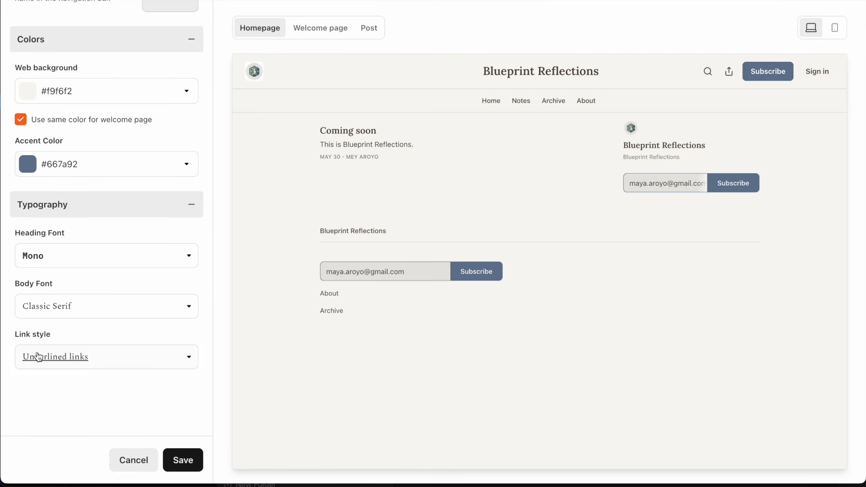
click(78, 256)
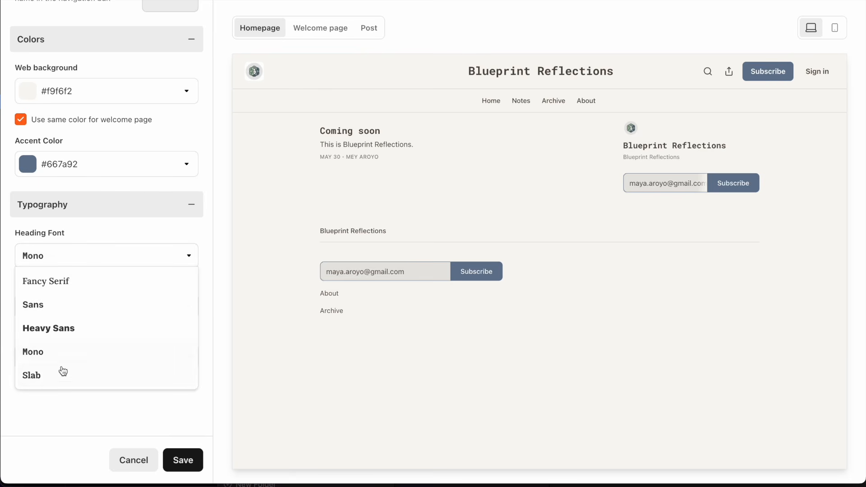
click(58, 379)
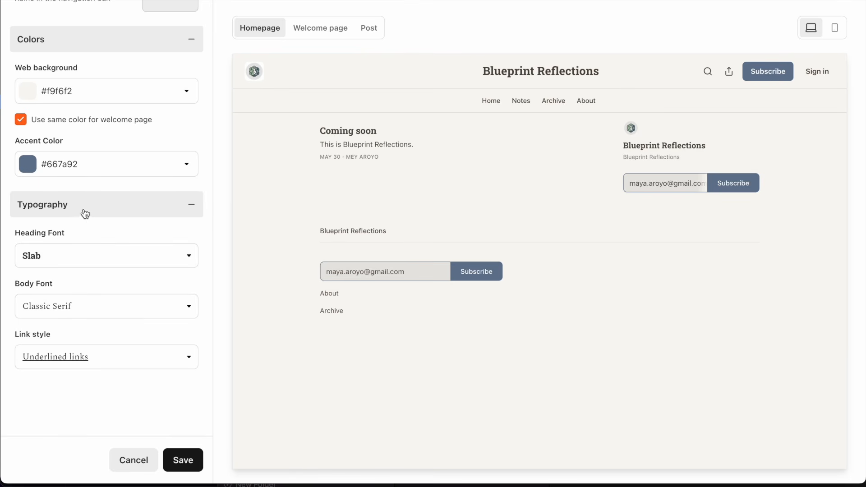
click(64, 260)
click(49, 307)
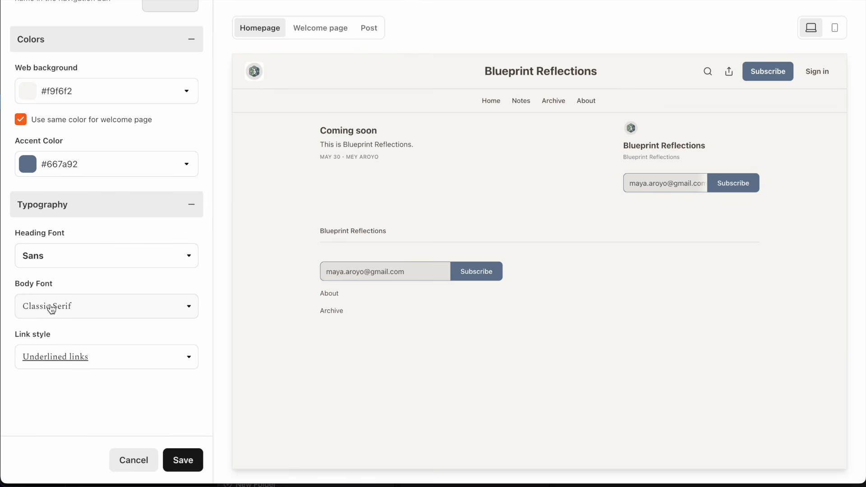
Set the body font to Slab, check the link style options and save the branding changes
click(77, 306)
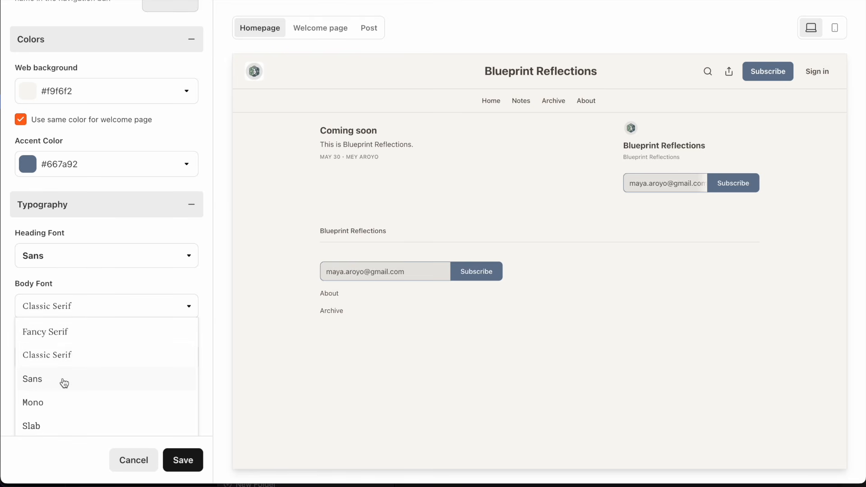
click(56, 426)
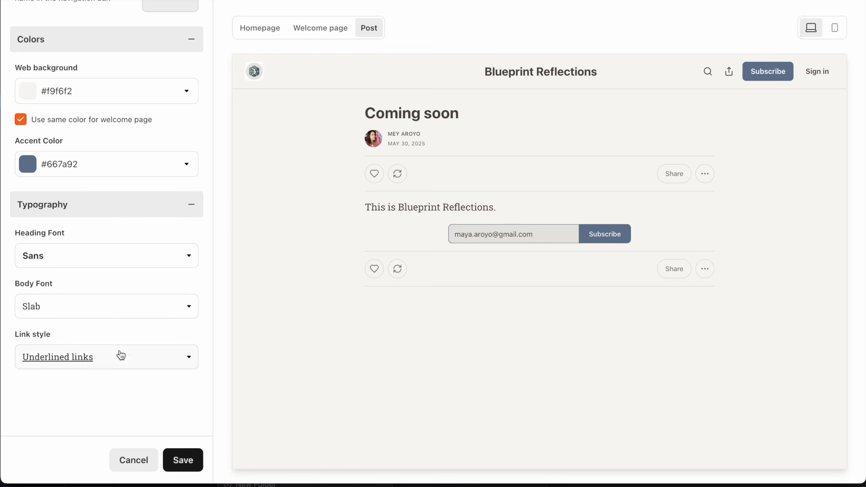
click(155, 362)
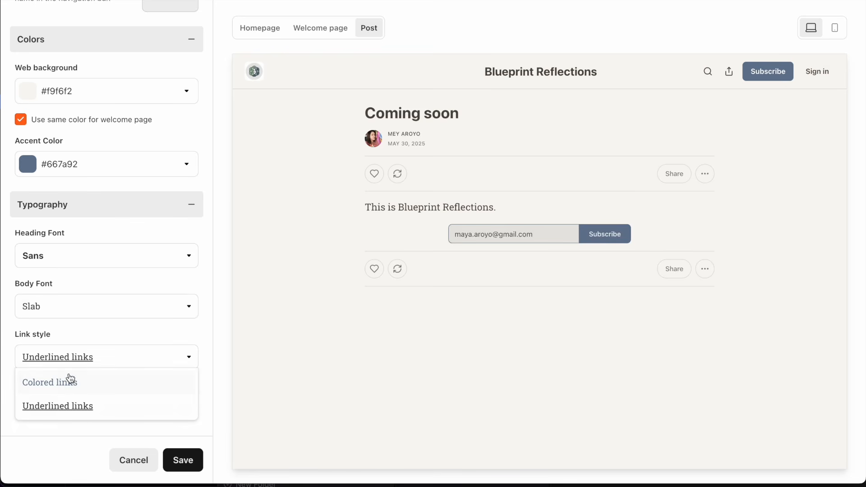
scroll(209, 337, up, 5)
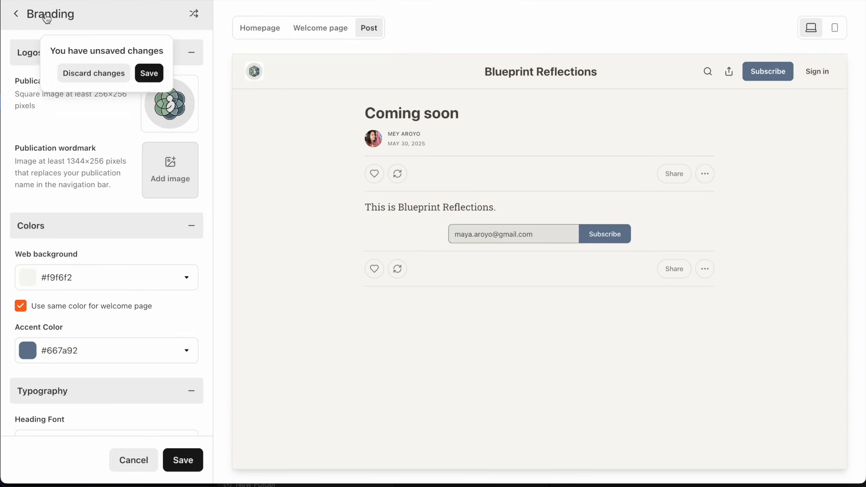
click(183, 461)
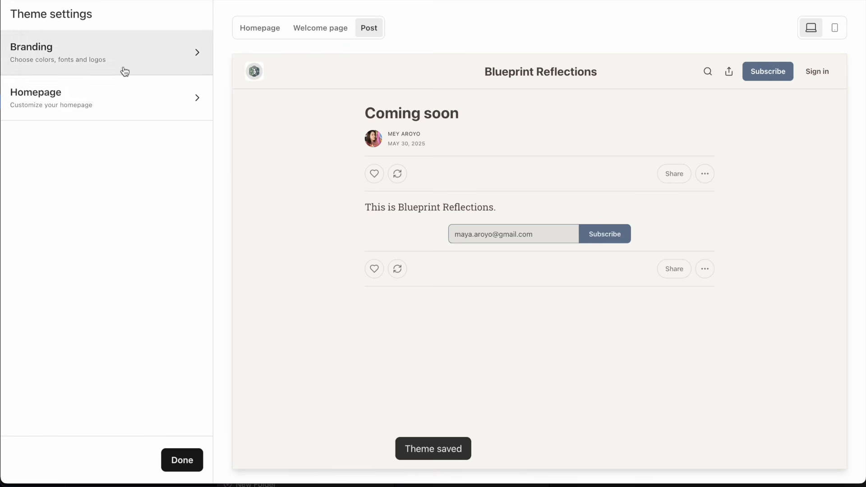
Review the homepage theme options and the welcome page preview, and return to the publication settings
click(142, 105)
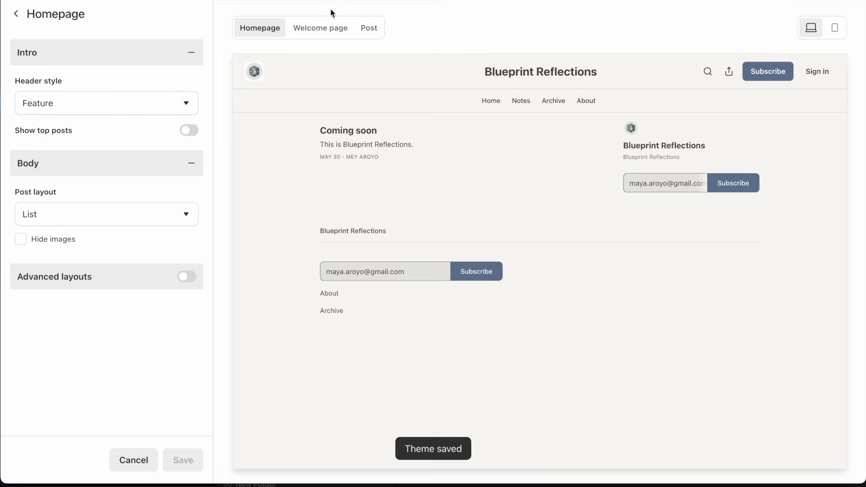
click(332, 28)
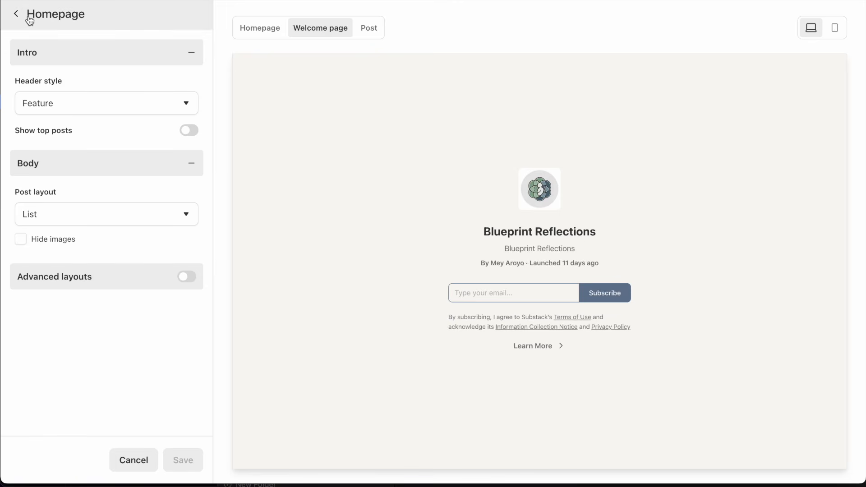
click(15, 14)
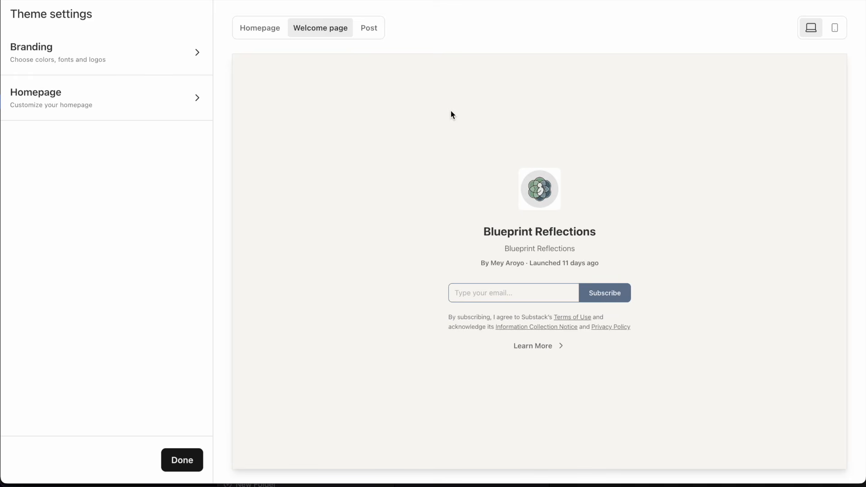
click(181, 460)
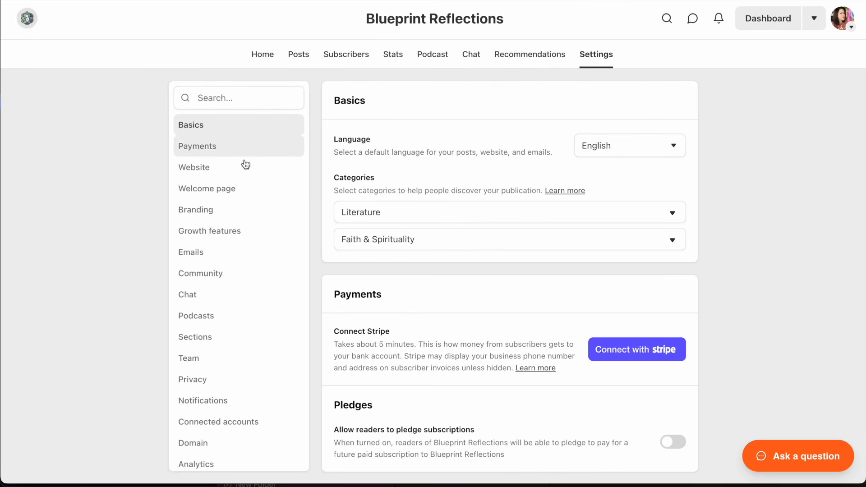
In the website settings, replace the publication short description with "Explaining the concept of Human Design … through short stories & poetry." and save it
click(245, 165)
scroll(451, 198, down, 3)
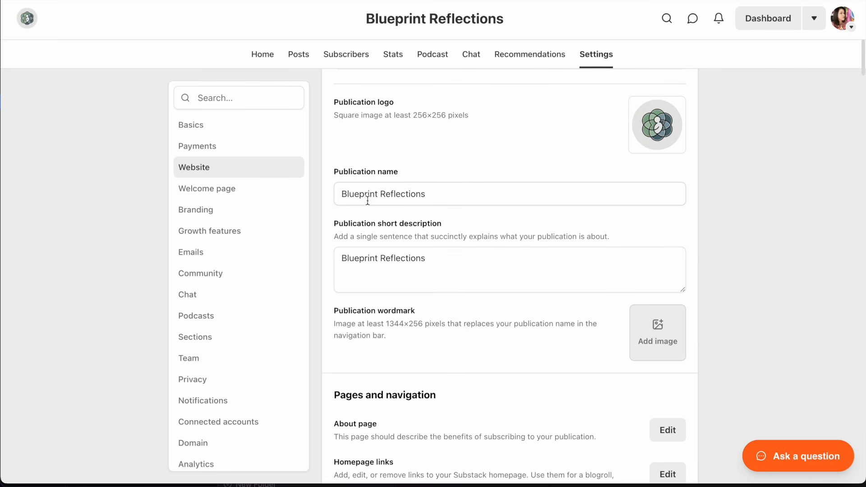
click(443, 258)
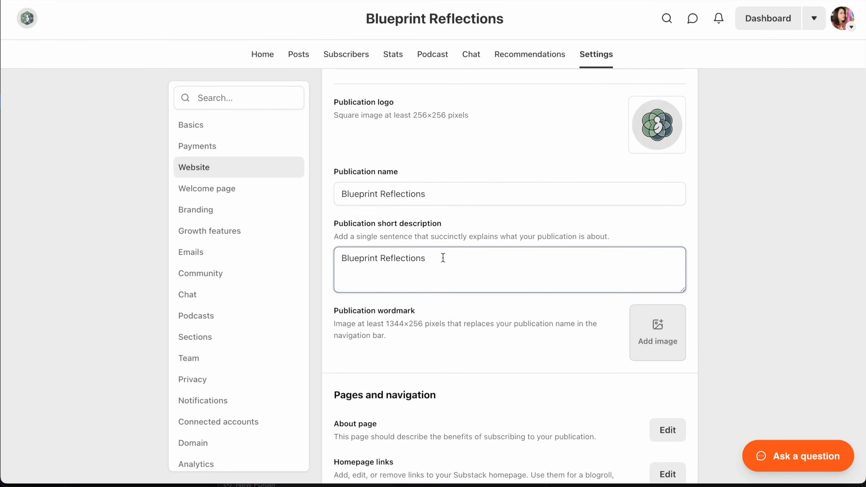
key(ctrl+a)
text(Explaining the concept of Human Design through information and data, while helpful, is also boring. And so- Blueprint Reflections shares that information through short stories & poetry.)
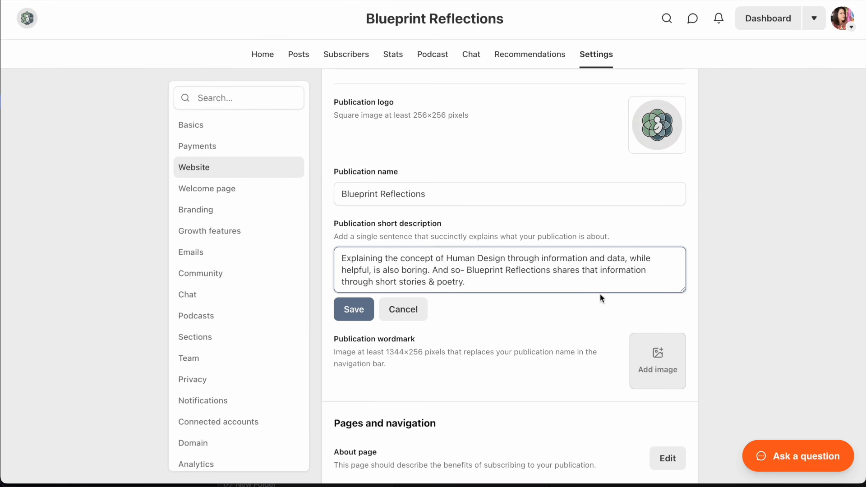
click(354, 310)
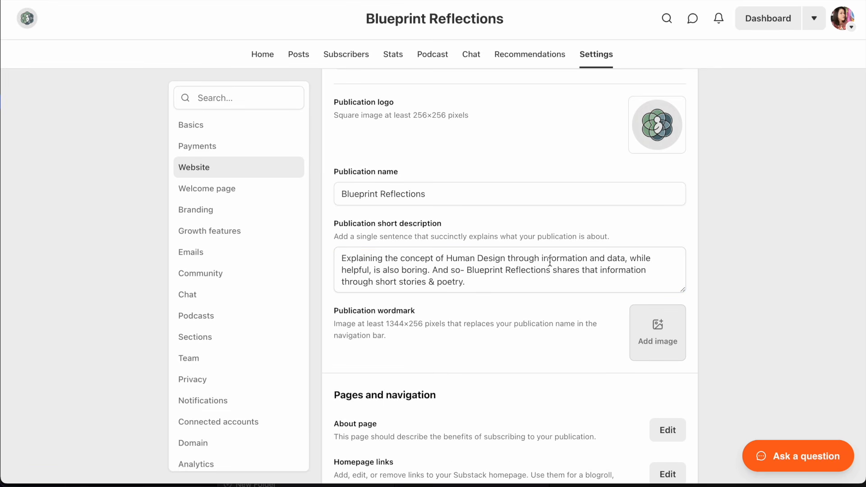
Open the publication's About page for editing and delete all of its default text
scroll(550, 261, down, 3)
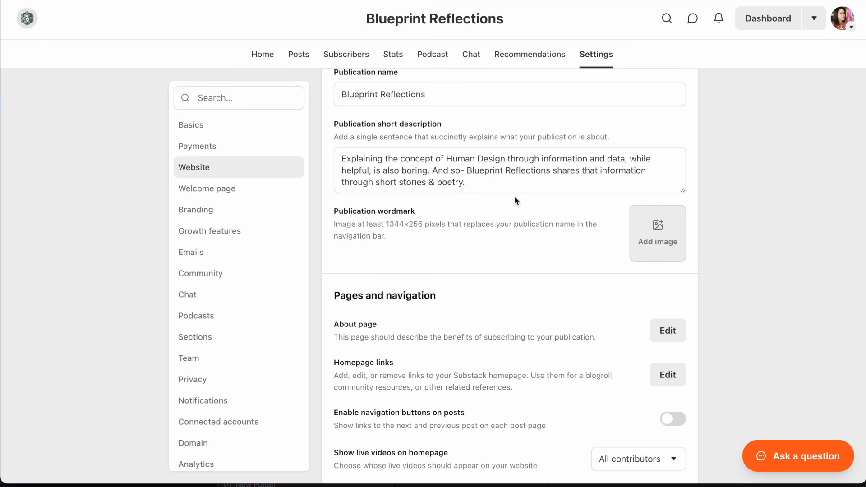
scroll(515, 200, down, 5)
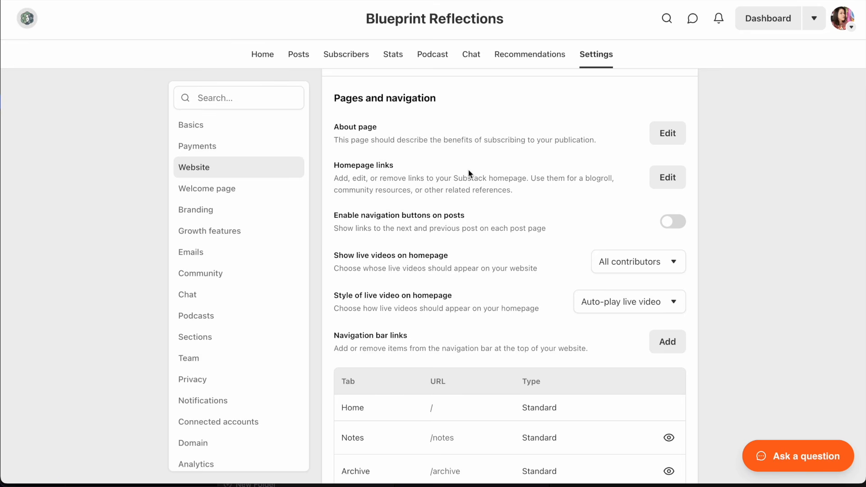
click(679, 133)
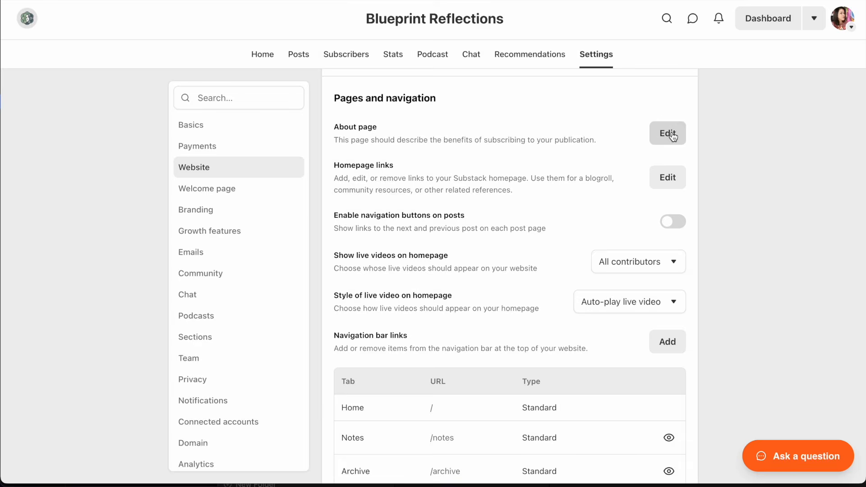
scroll(331, 166, down, 3)
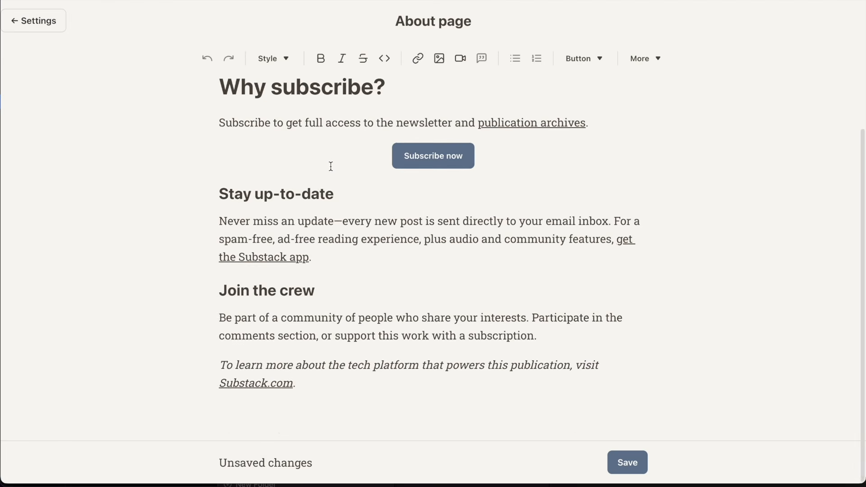
scroll(331, 167, up, 3)
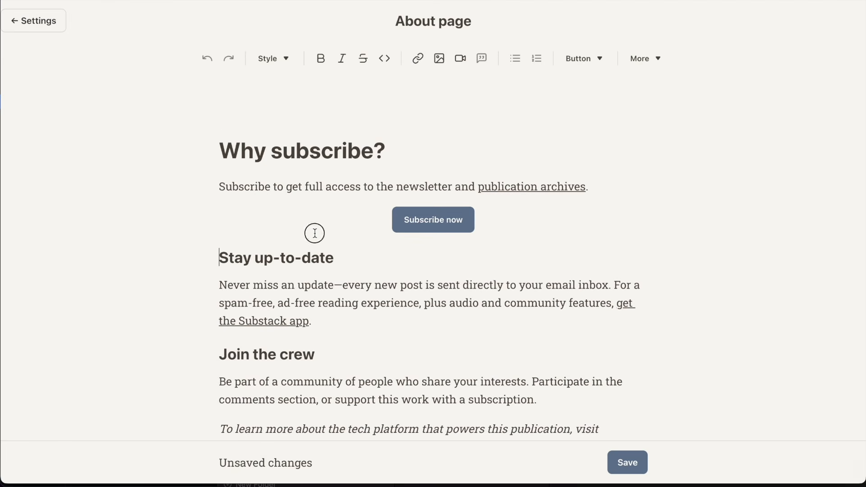
key(ctrl+a)
key(BackSpace)
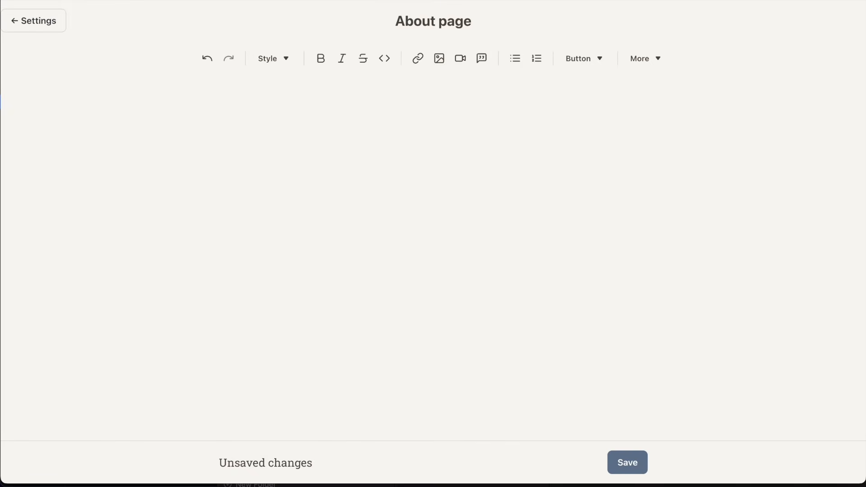
Copy the full text of the "Substack about page" note in Notes and paste it into the empty About page
click(177, 453)
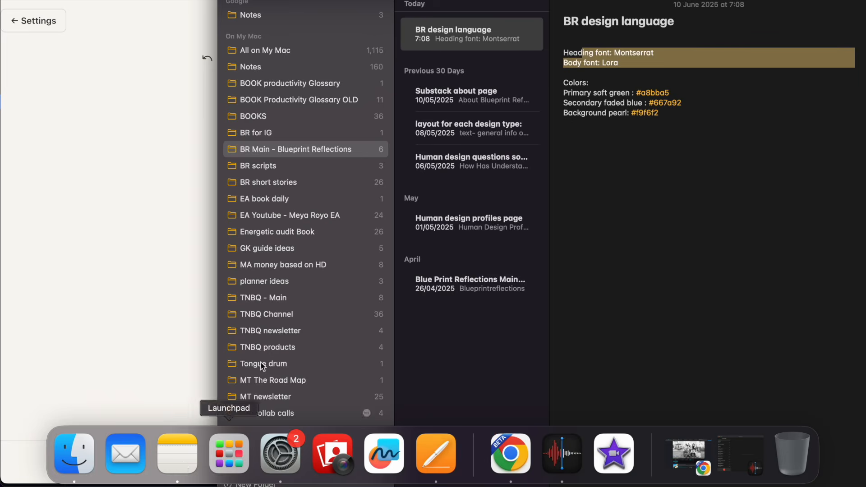
click(451, 96)
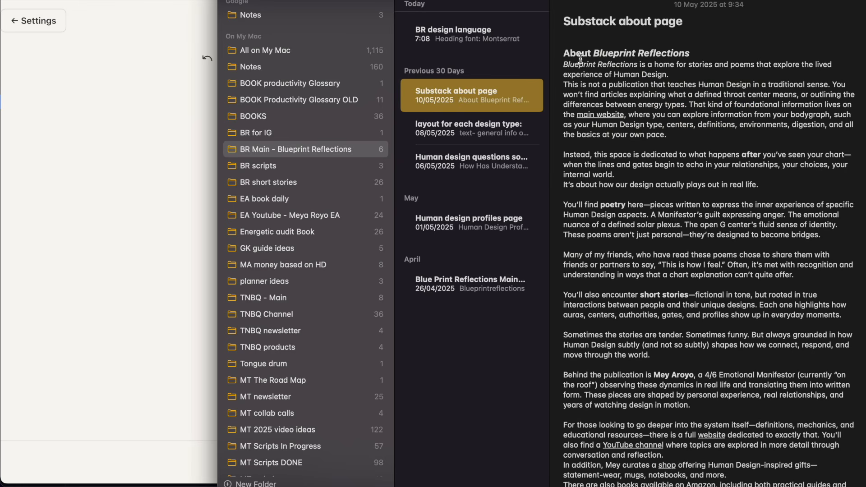
drag(564, 53, 832, 469)
key(super+c)
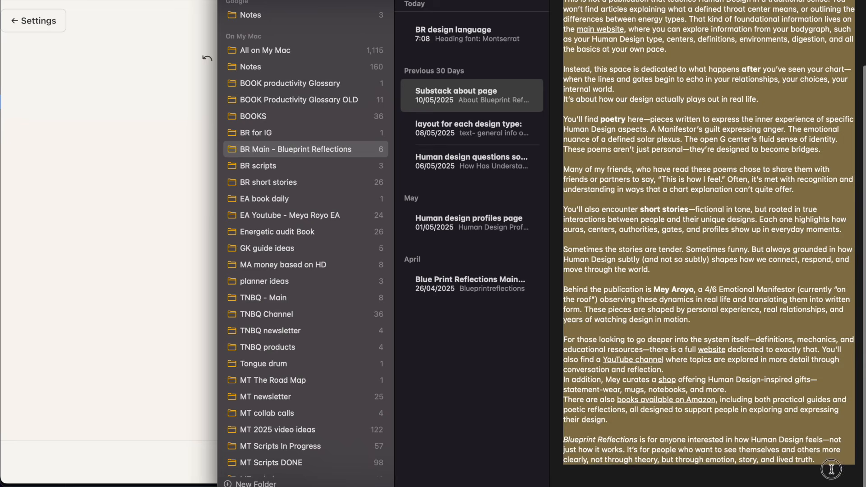
click(108, 373)
key(super+v)
scroll(351, 186, up, 10)
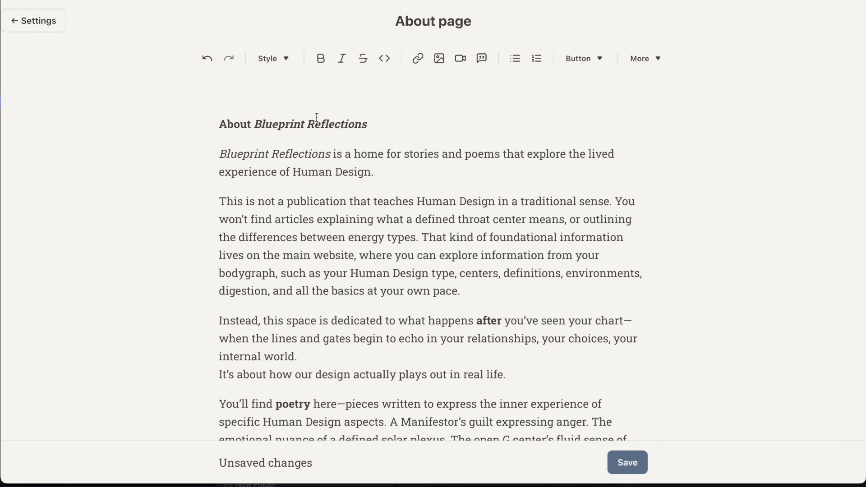
Read through the pasted About page text and check it against the source note in Notes
drag(225, 153, 516, 186)
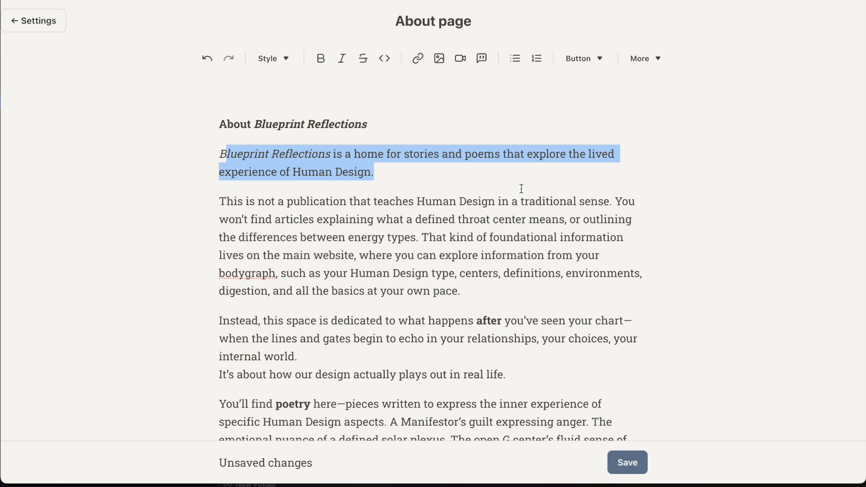
click(455, 170)
scroll(456, 170, down, 5)
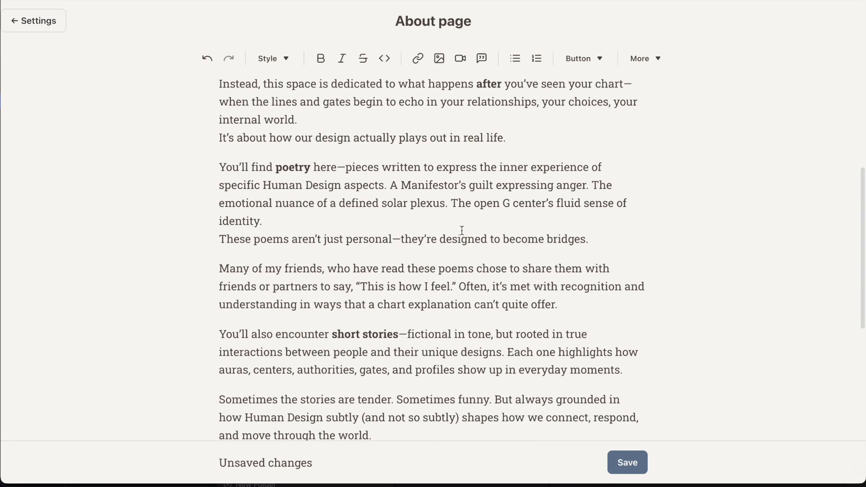
scroll(462, 230, down, 8)
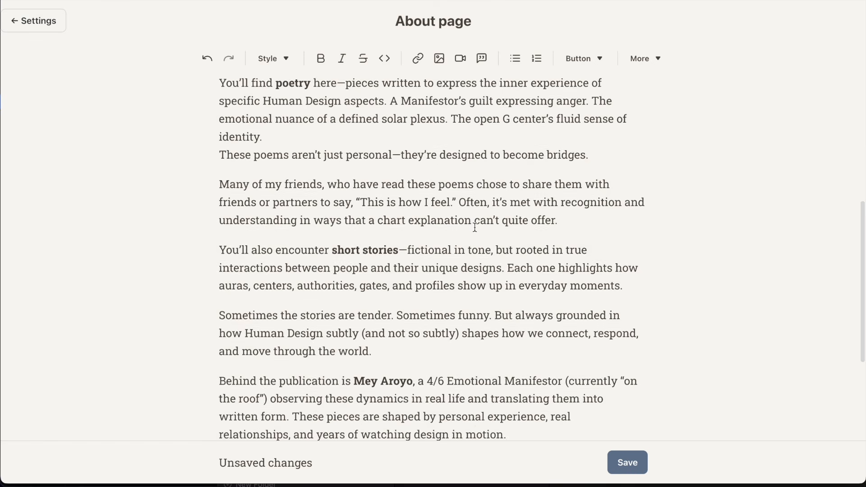
scroll(395, 206, down, 4)
click(373, 284)
click(174, 451)
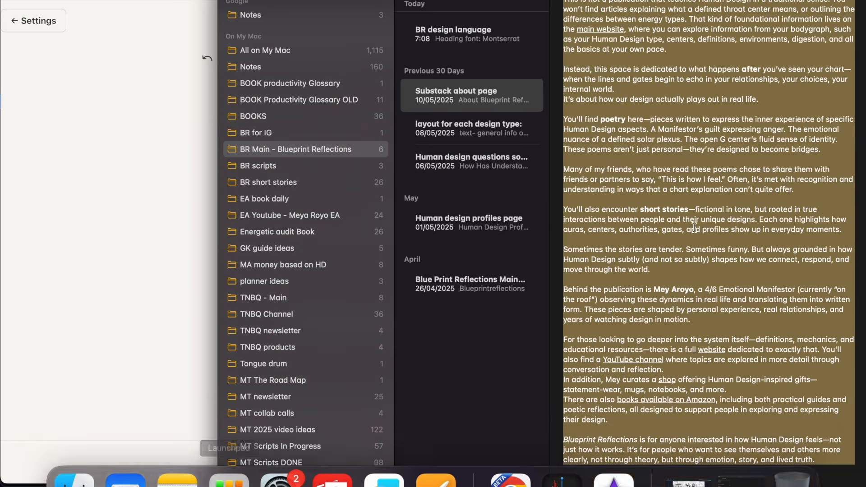
click(643, 362)
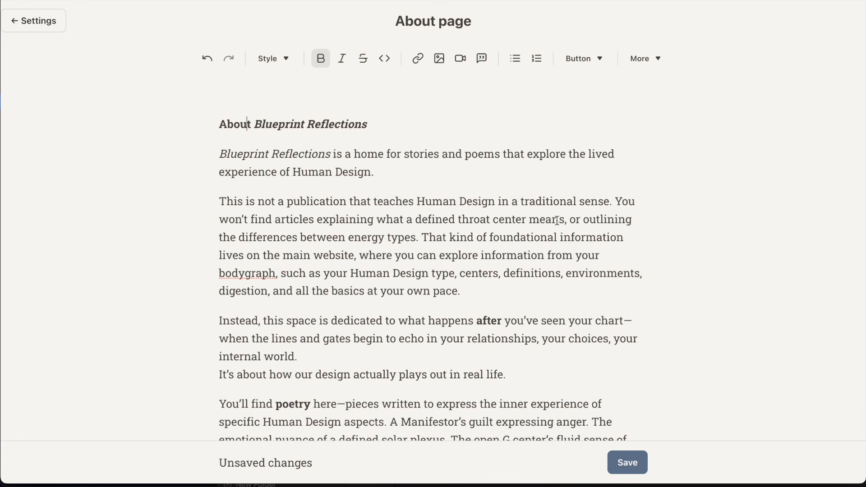
Add an empty line above the "Behind the publication is" paragraph and begin inserting an image file there
scroll(558, 221, down, 7)
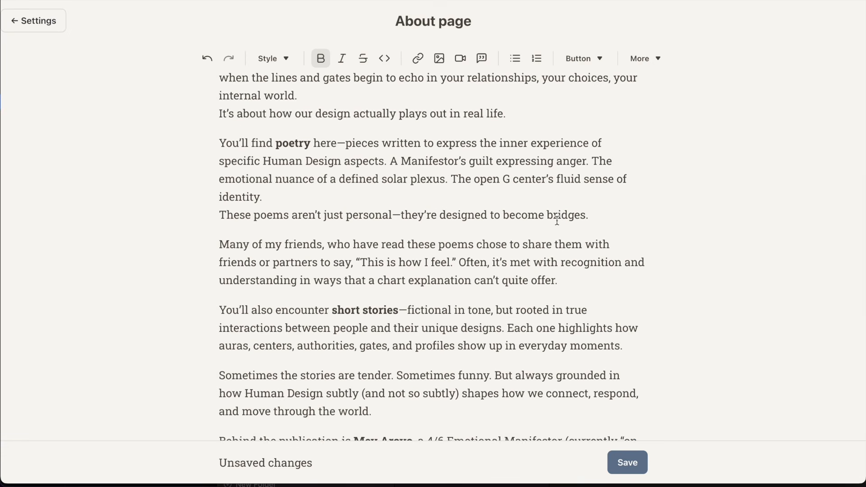
scroll(557, 221, down, 4)
scroll(561, 164, down, 3)
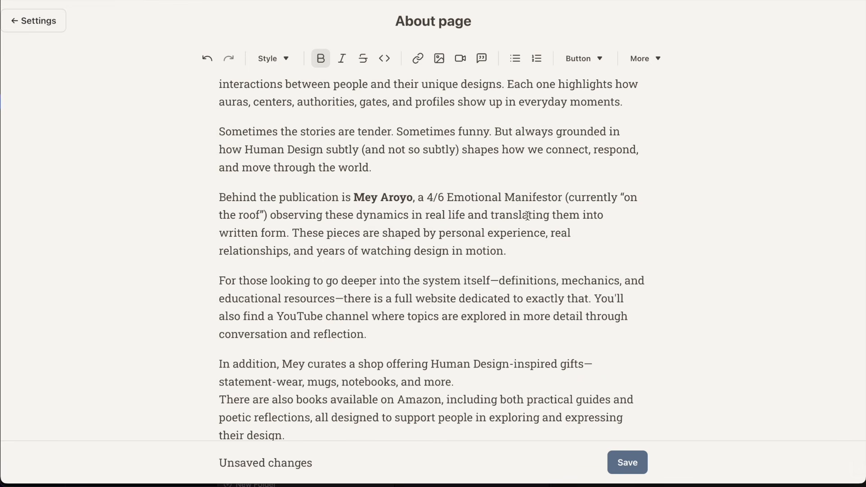
click(397, 169)
key(Return)
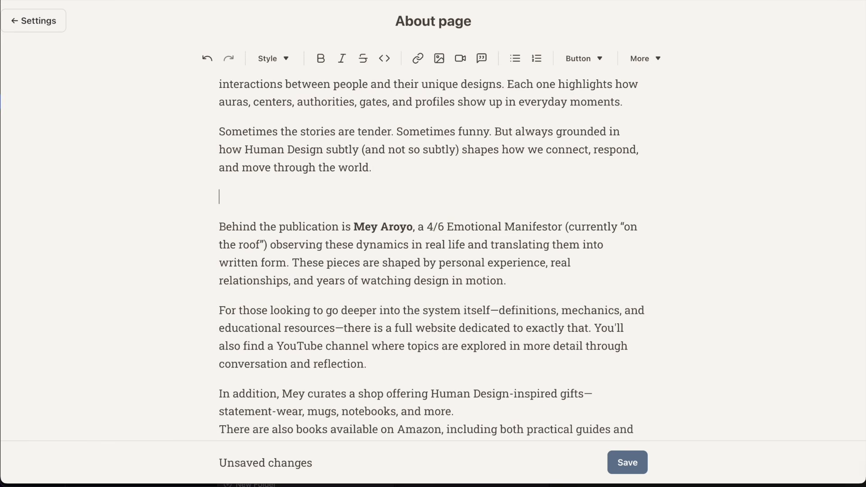
click(444, 66)
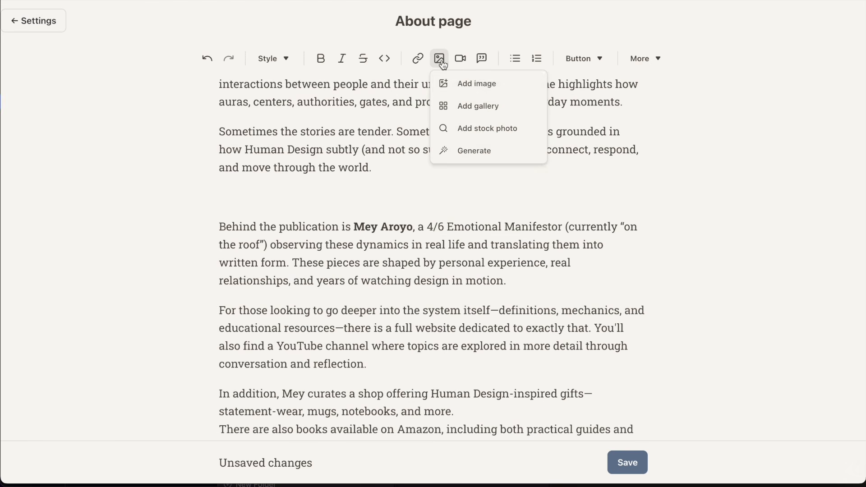
click(470, 85)
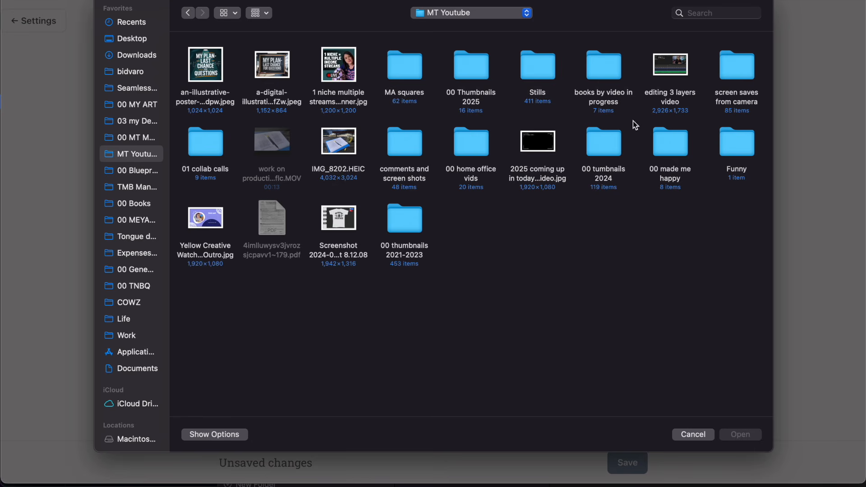
Preview two photos in the Stills folder, insert "books by stills 5.jpg", and remove the extra empty line below the image
double_click(480, 79)
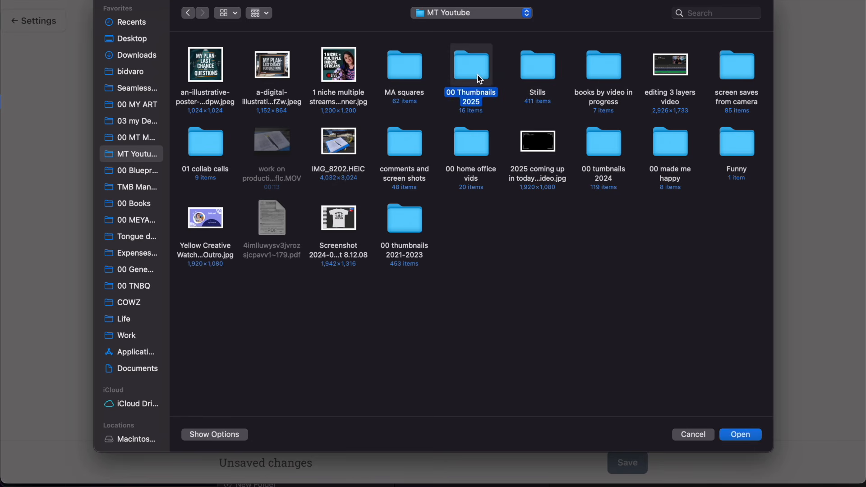
click(189, 14)
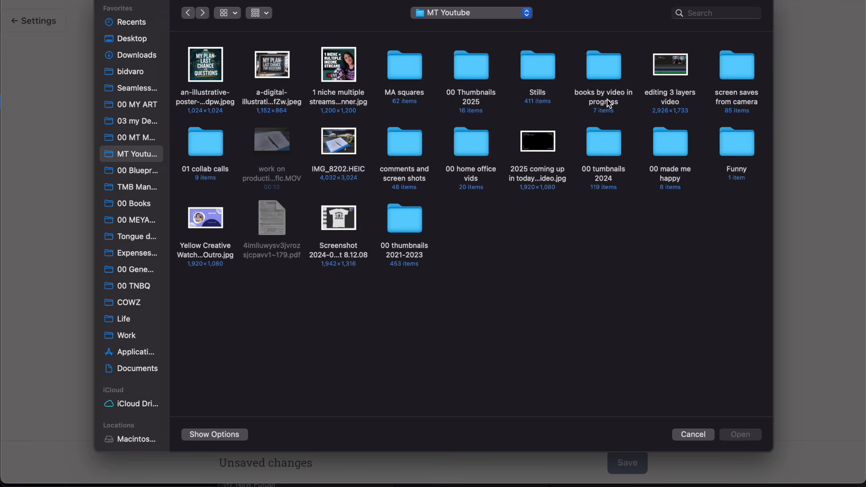
double_click(532, 71)
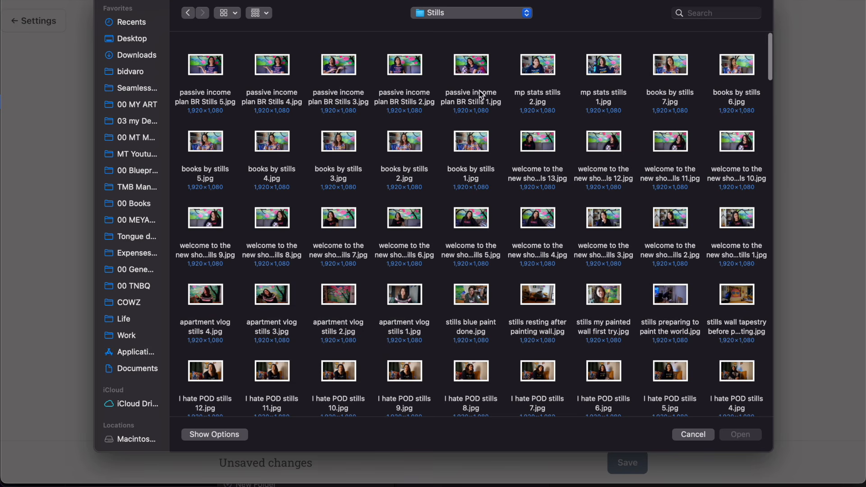
right_click(471, 68)
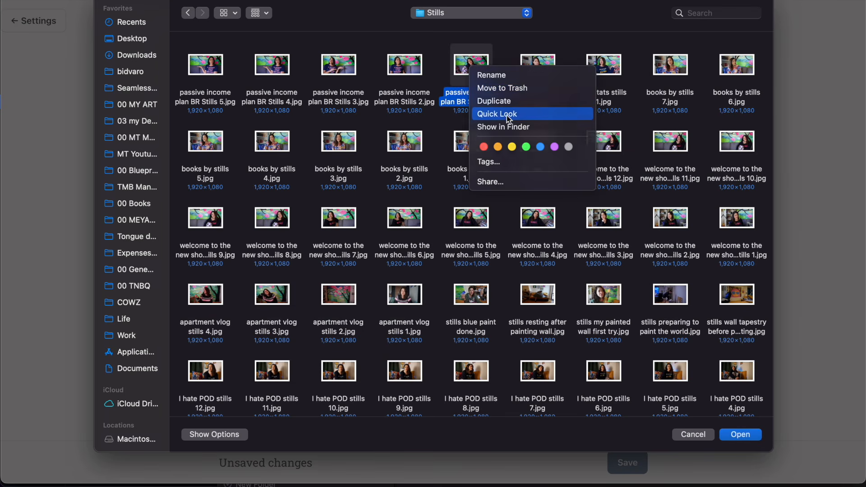
click(508, 117)
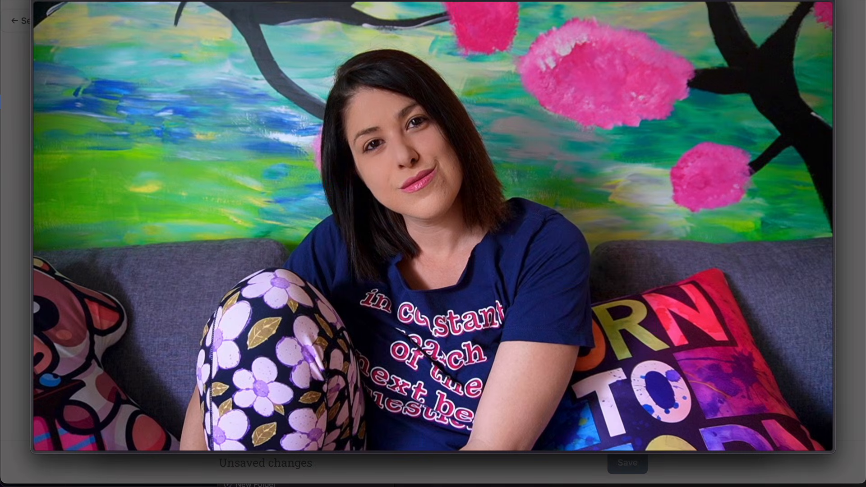
key(space)
right_click(209, 147)
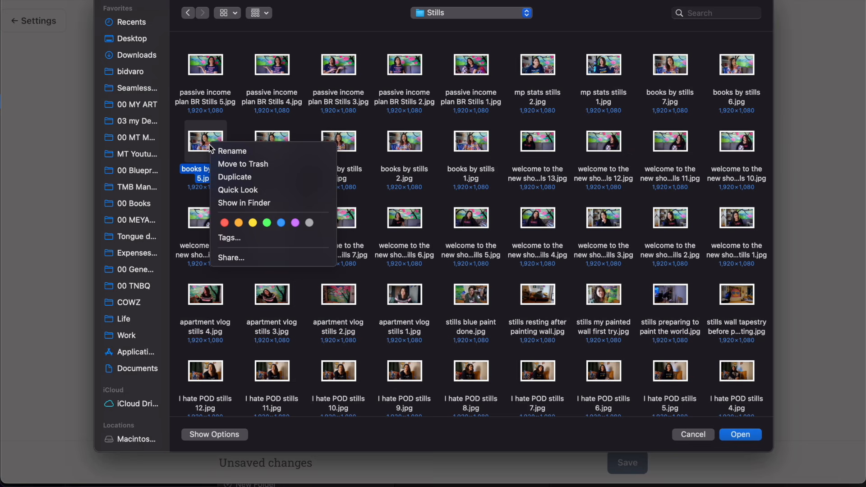
click(244, 187)
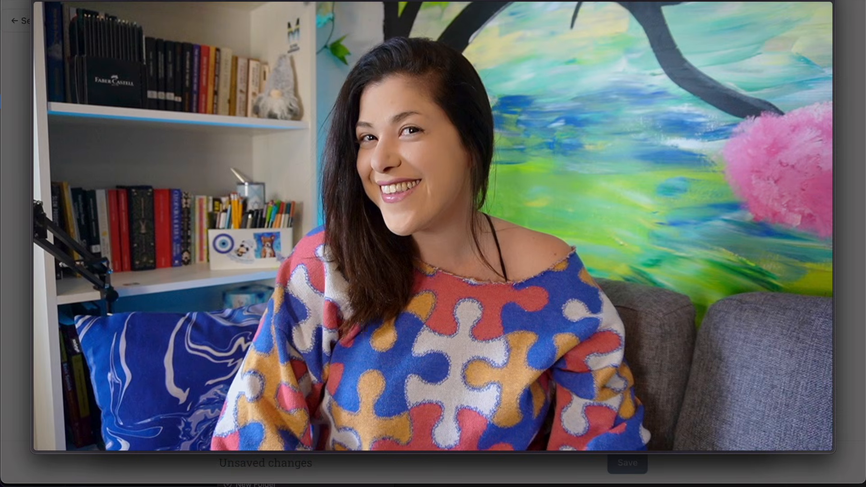
key(space)
double_click(216, 151)
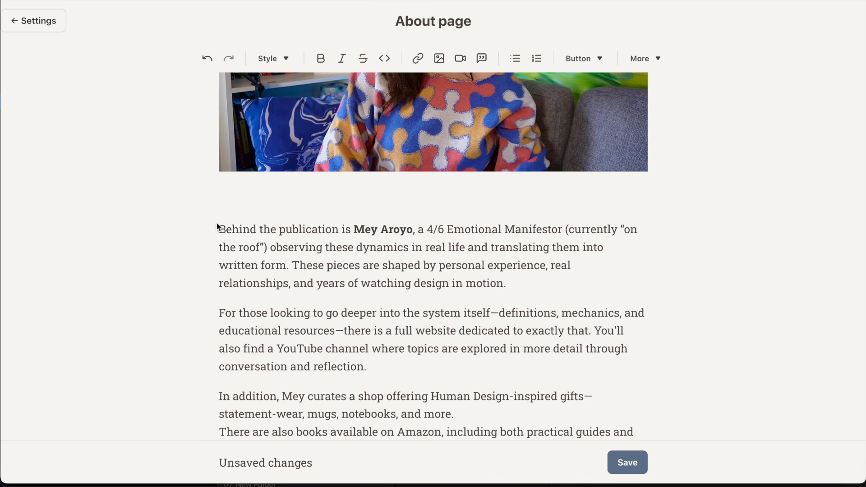
key(BackSpace)
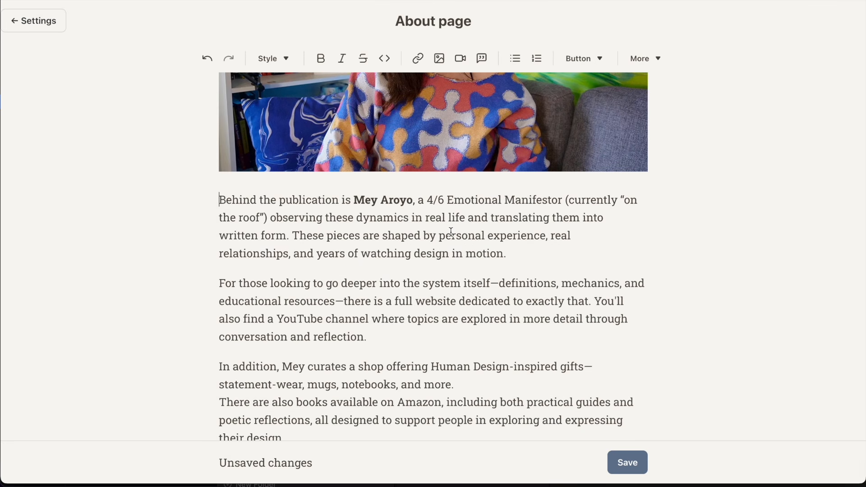
Examine the existing About page of the passive income publication as a reference for its layout, photo and text links
scroll(452, 232, up, 2)
scroll(451, 232, down, 2)
drag(287, 187, 517, 230)
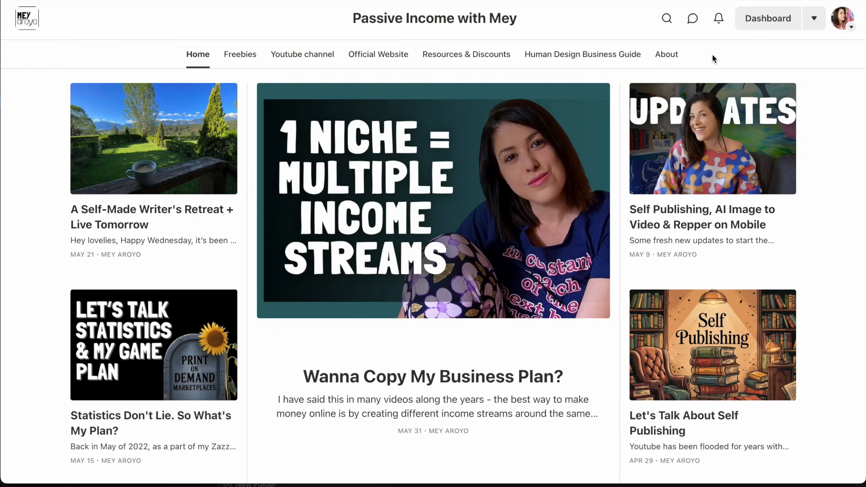
click(667, 54)
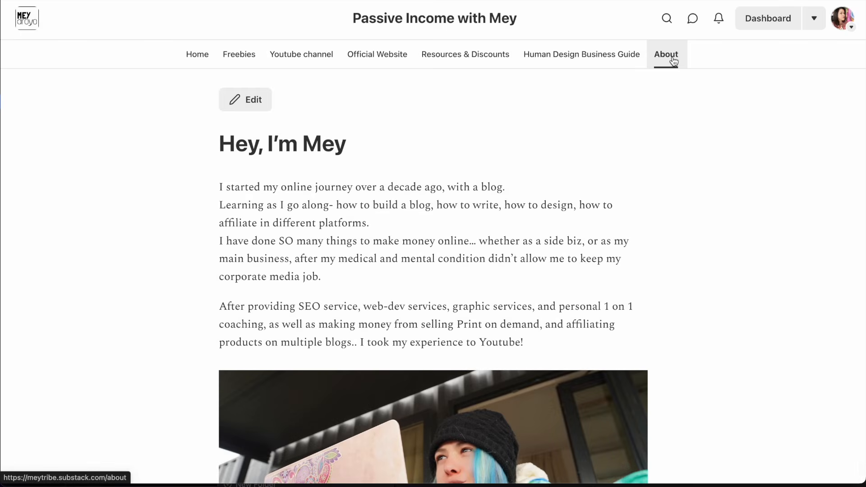
scroll(451, 131, down, 5)
scroll(451, 131, down, 8)
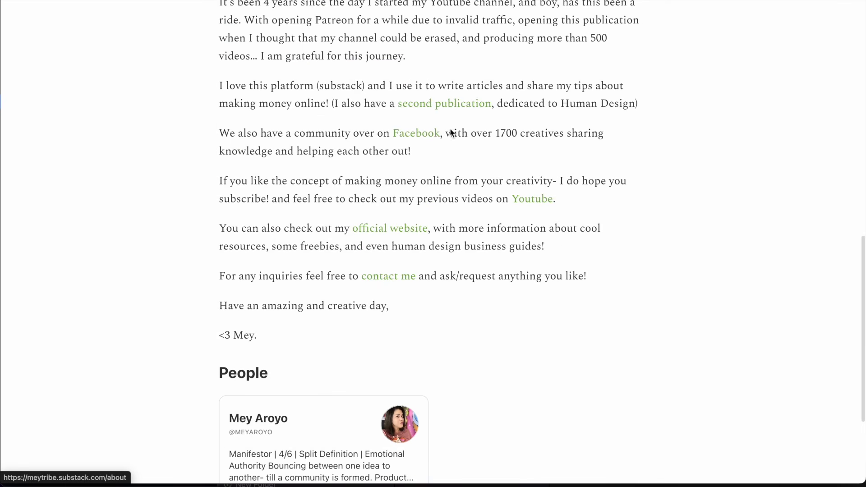
scroll(293, 168, up, 5)
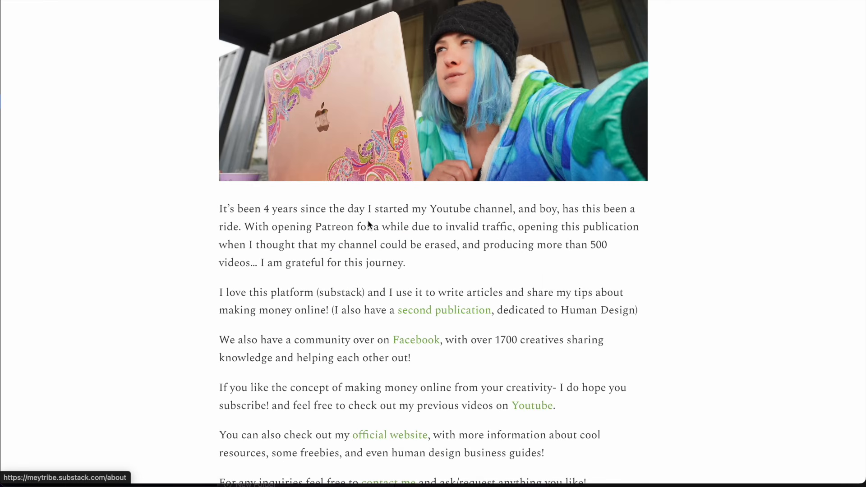
scroll(562, 237, up, 9)
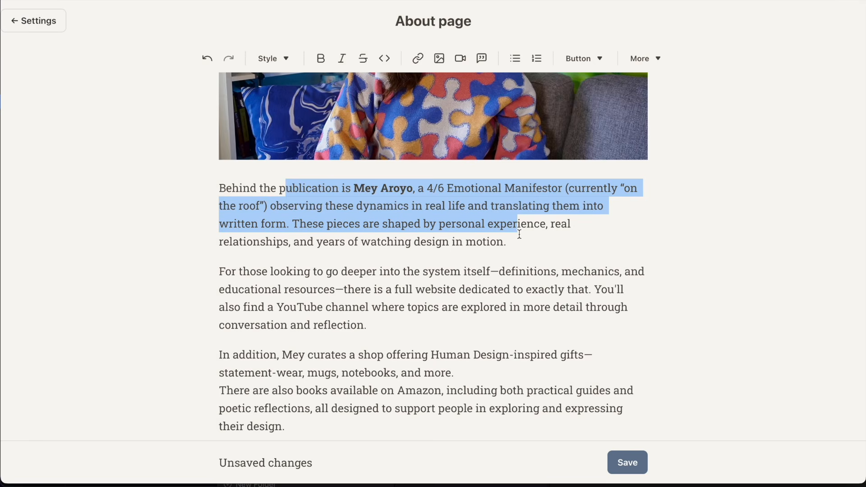
Select "shop offering Human Design-inspired gifts" in the About text and get the link address from the Blueprint Reflections store website
scroll(520, 234, down, 3)
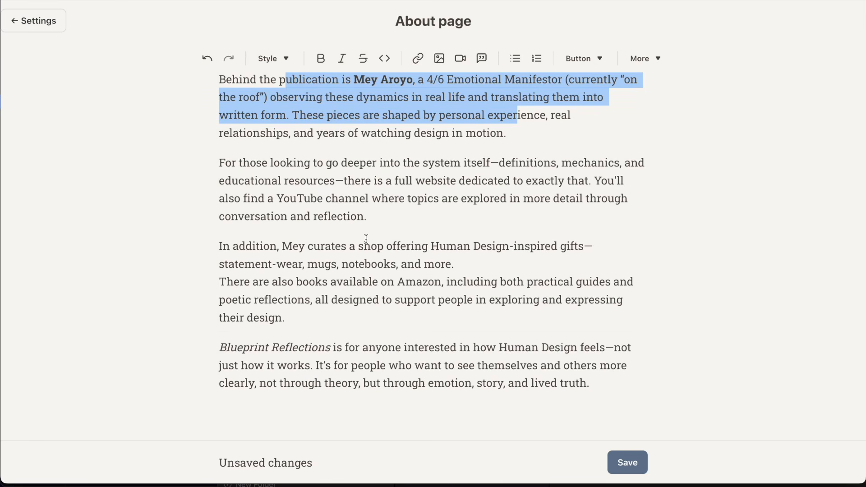
click(304, 246)
drag(359, 246, 586, 250)
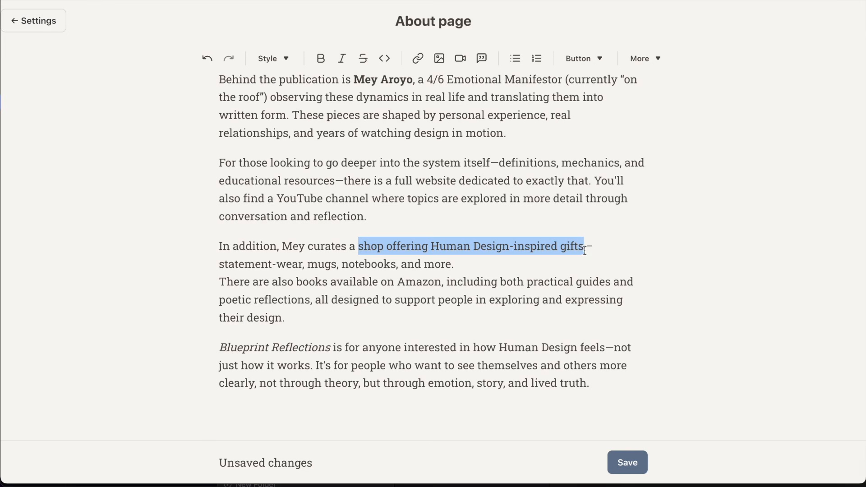
click(162, 1)
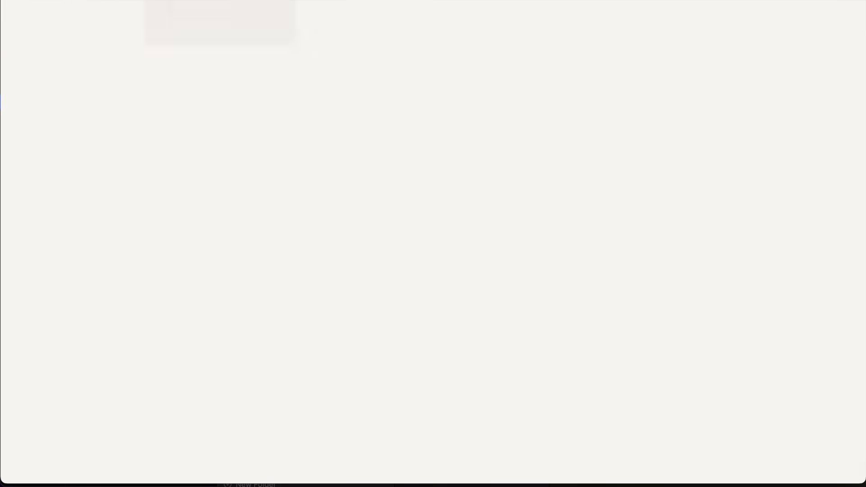
mouse_move(373, 73)
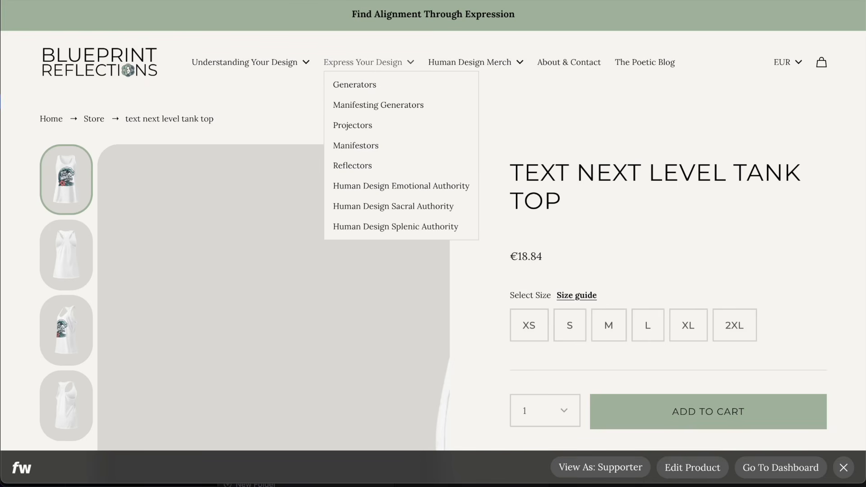
key(BackSpace)
key(BackSpace)
key(BackSpace)
key(BackSpace)
key(BackSpace)
key(BackSpace)
key(BackSpace)
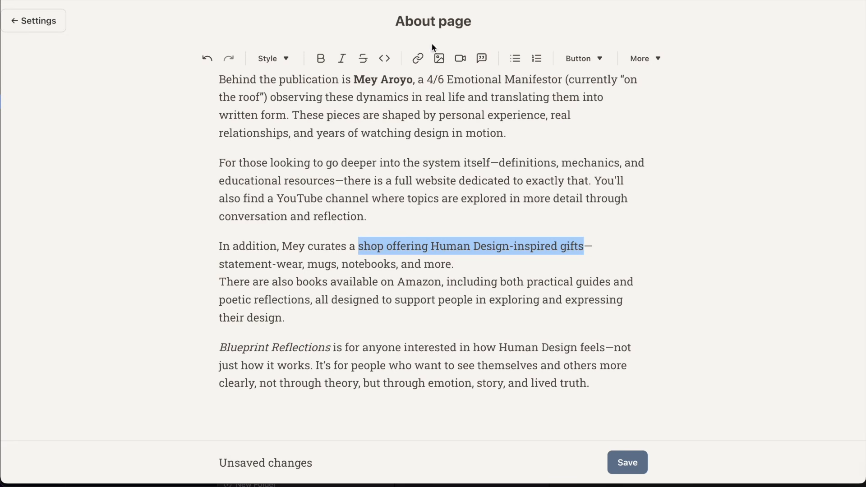
Link the selected shop phrase to the copied blueprintreflections.com page address
click(418, 58)
key(ctrl+v)
click(383, 354)
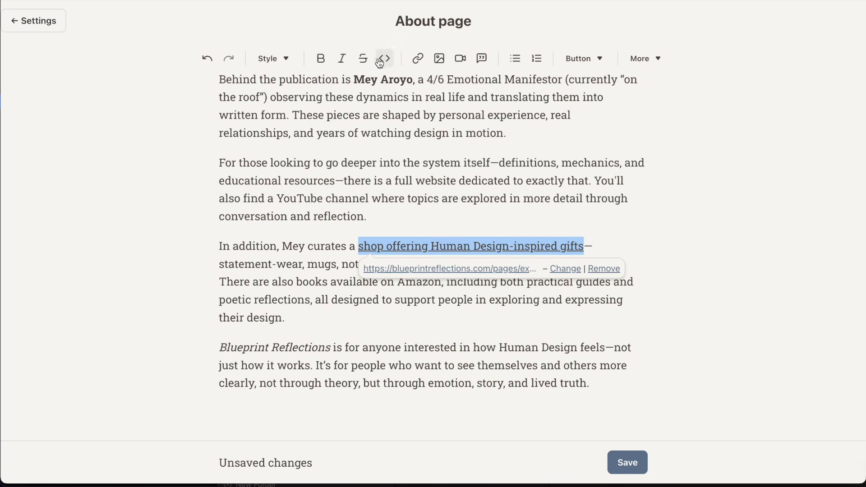
click(396, 180)
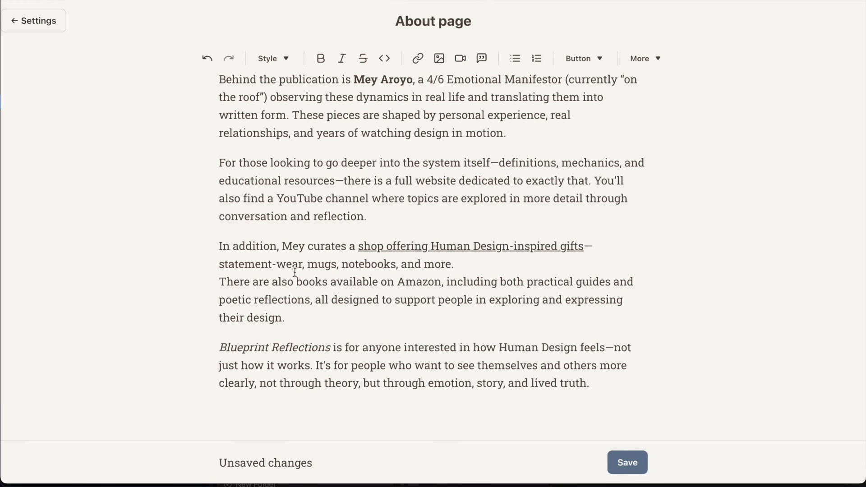
Save the About page, open it on the live Blueprint Reflections site and look through the published text and photo
click(267, 282)
drag(266, 283, 454, 294)
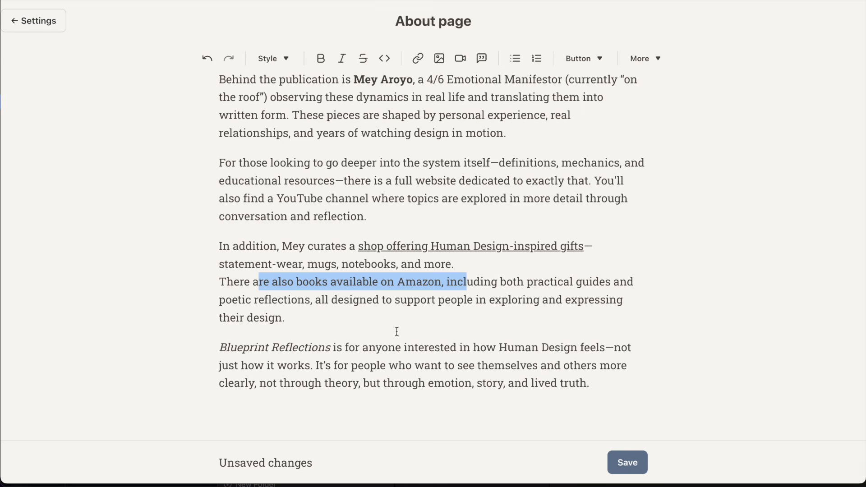
click(339, 360)
click(629, 463)
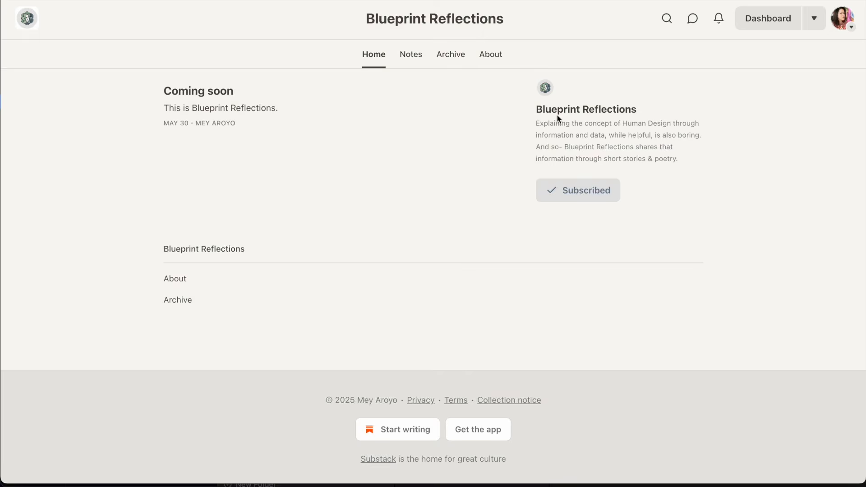
click(491, 57)
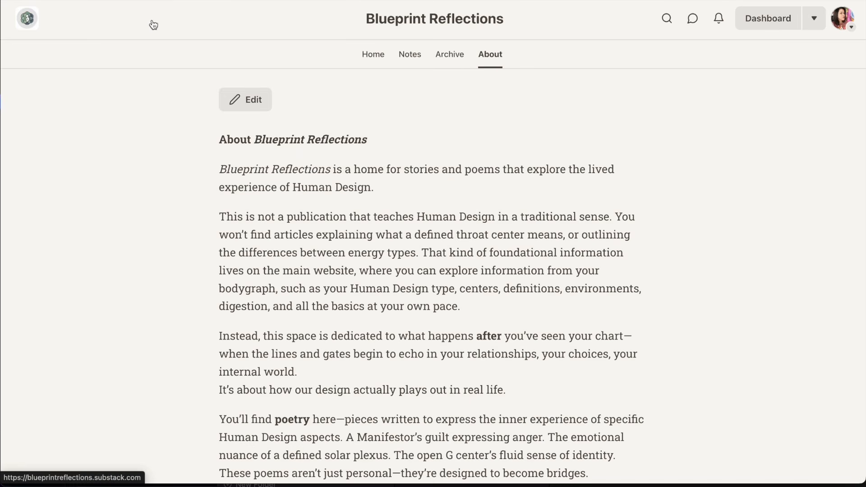
scroll(445, 140, down, 15)
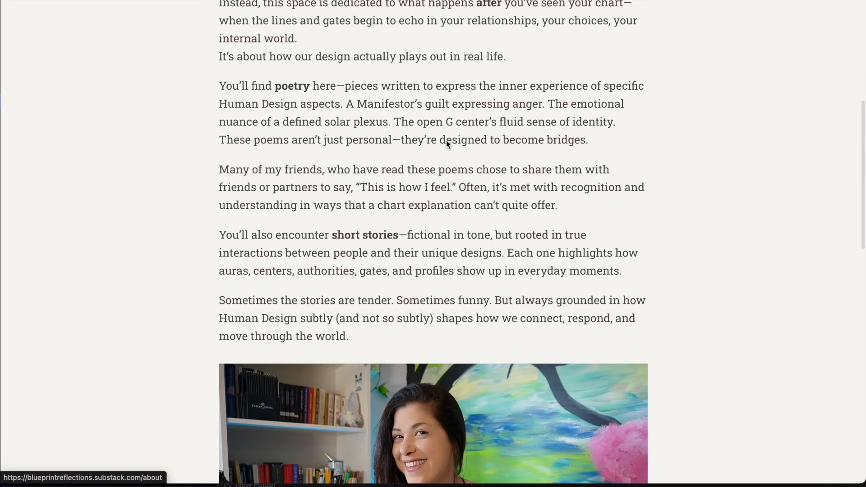
Review the publication's Pages and navigation settings, with the Manifestor Blog homepage as an example of navigation tabs and sidebar links
scroll(446, 140, up, 15)
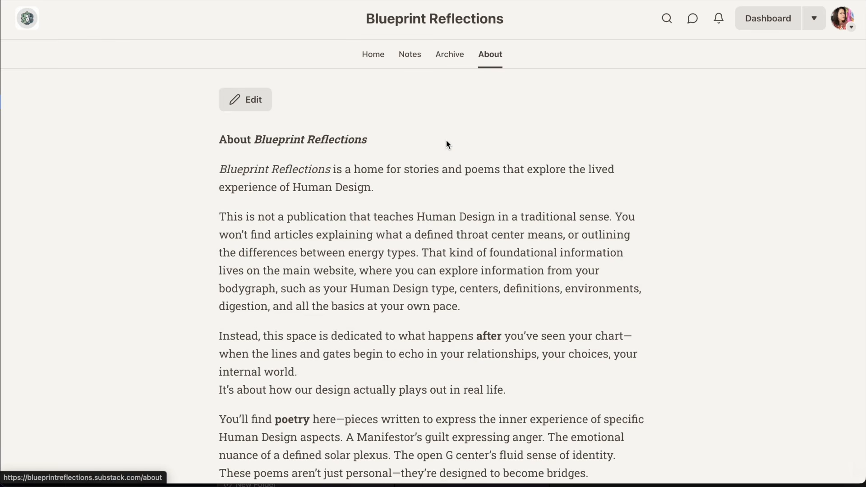
key(ctrl+Tab)
scroll(529, 157, down, 12)
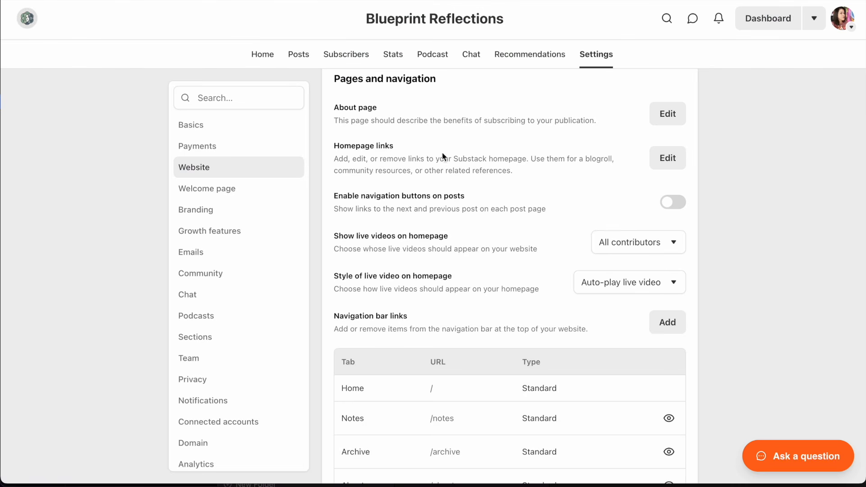
scroll(432, 310, down, 3)
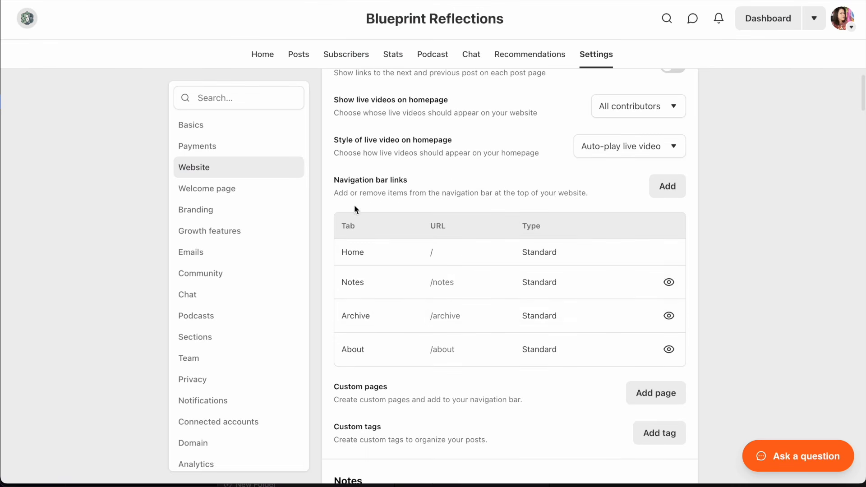
scroll(475, 196, up, 2)
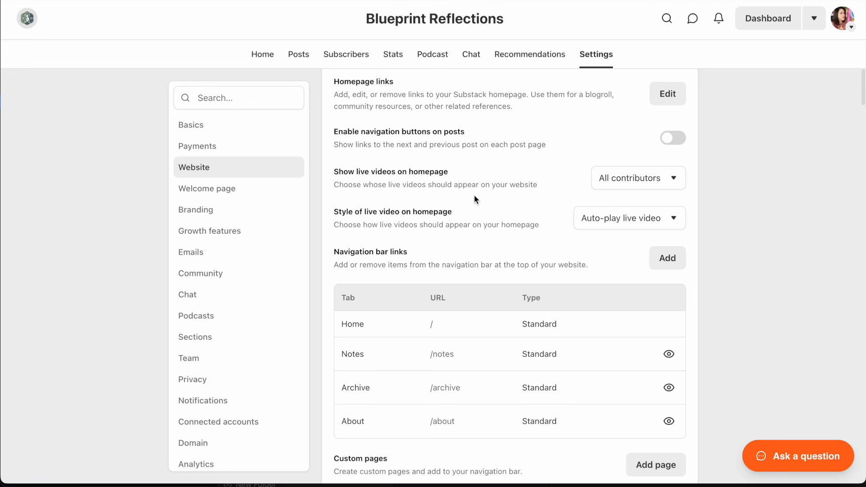
scroll(474, 200, up, 1)
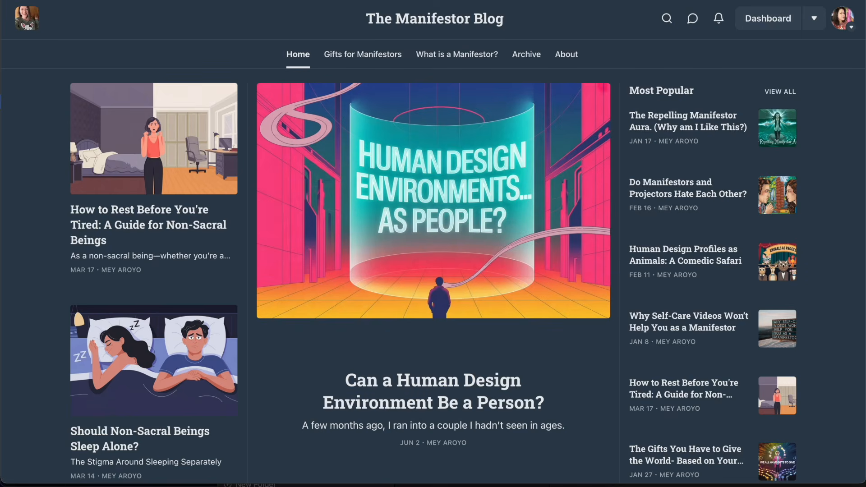
scroll(558, 122, down, 10)
scroll(694, 251, down, 5)
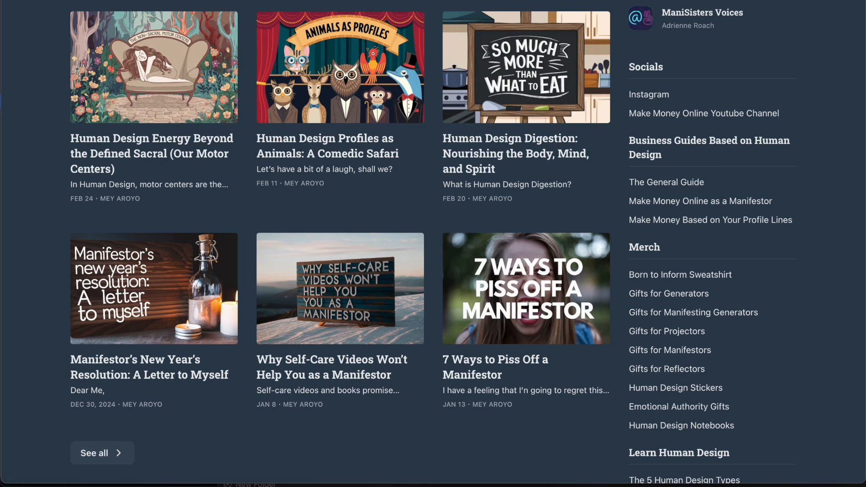
scroll(703, 114, up, 15)
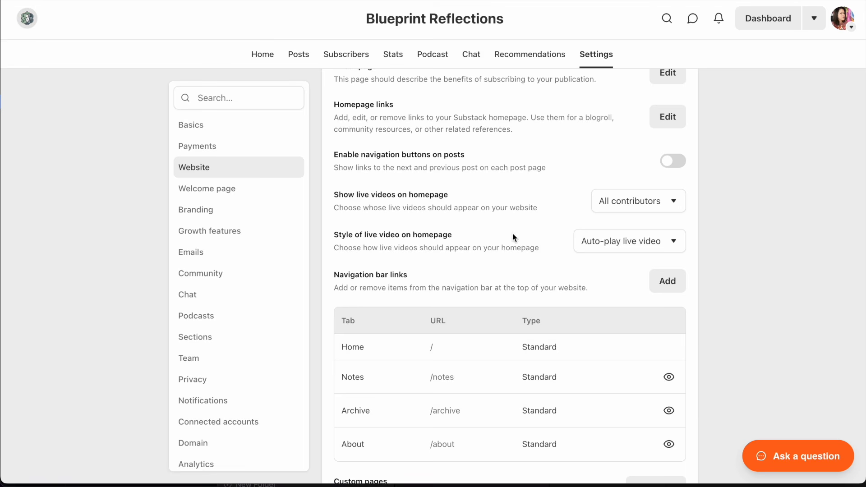
Open the Understanding Your Design page on the Blueprint Reflections store website and get its address for a navigation bar link
scroll(513, 232, down, 2)
drag(344, 183, 453, 187)
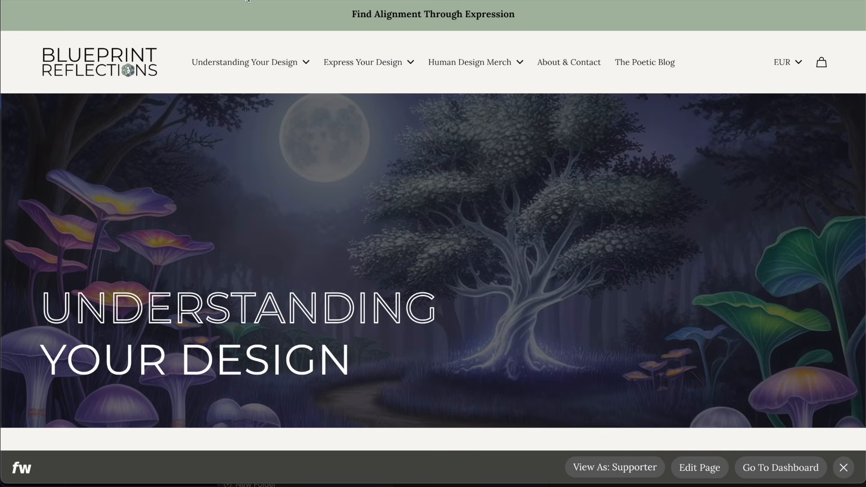
mouse_move(274, 62)
scroll(416, 197, down, 10)
scroll(414, 59, up, 10)
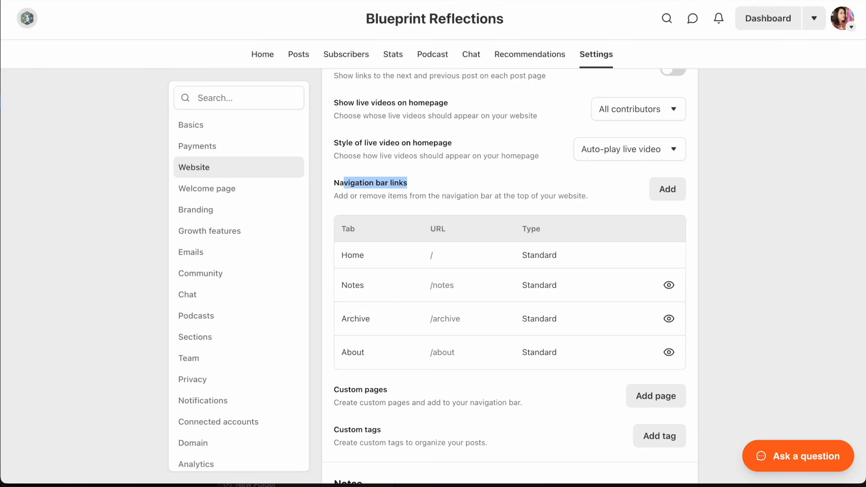
Add a navigation bar link titled "Learn Human Design" to the copied understanding-your-design address, and hide the Notes and Archive tabs
click(667, 189)
text(Learn Human Design)
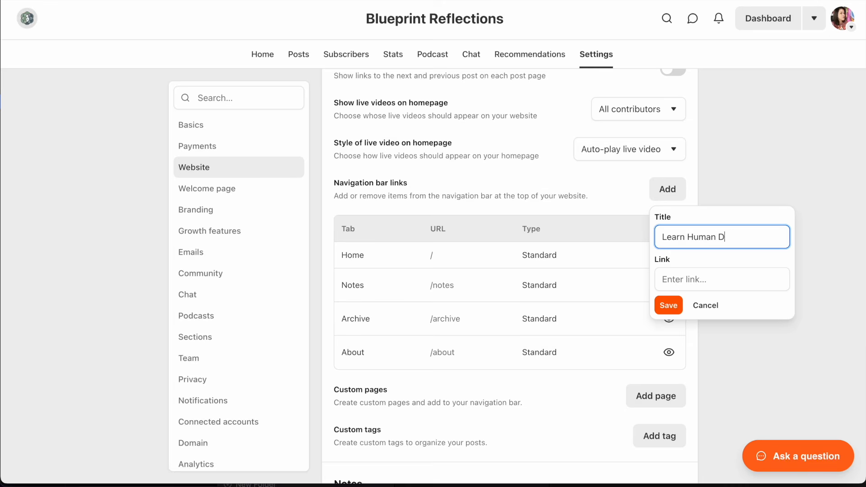
right_click(709, 279)
click(730, 353)
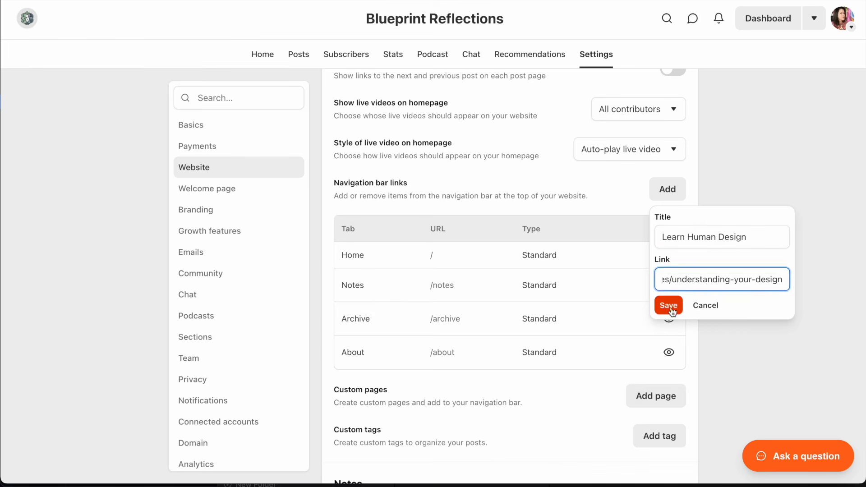
click(670, 305)
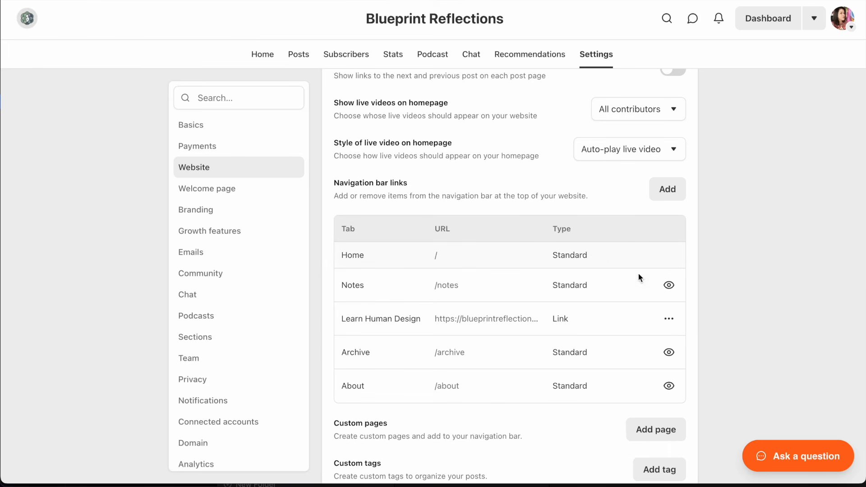
click(669, 285)
click(669, 353)
Start a custom page titled "My Poetry Book" and leave its editor without adding body text
scroll(751, 243, down, 3)
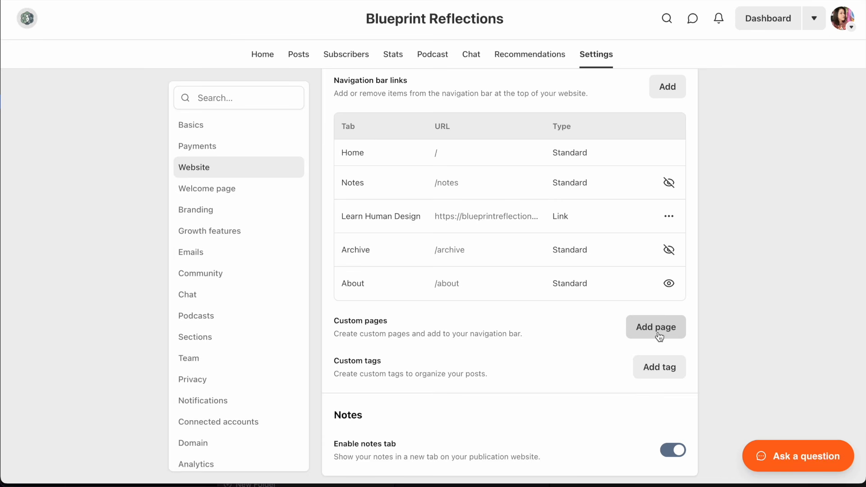
click(657, 328)
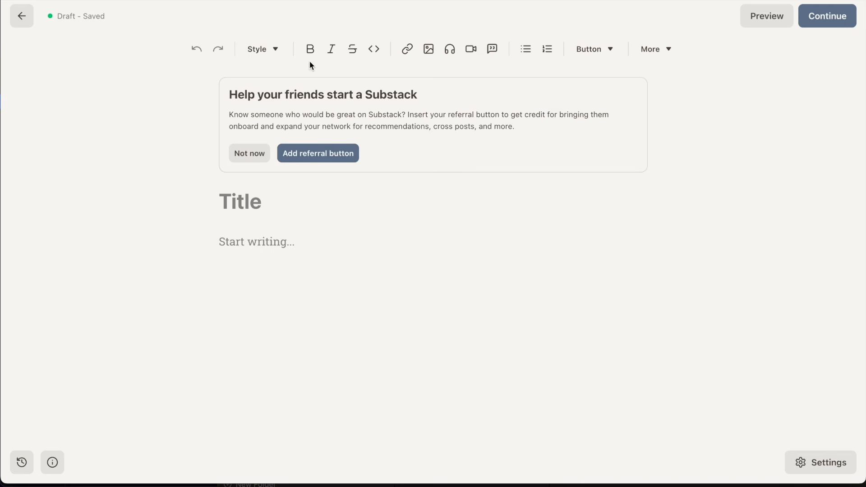
text(My Poetry Book)
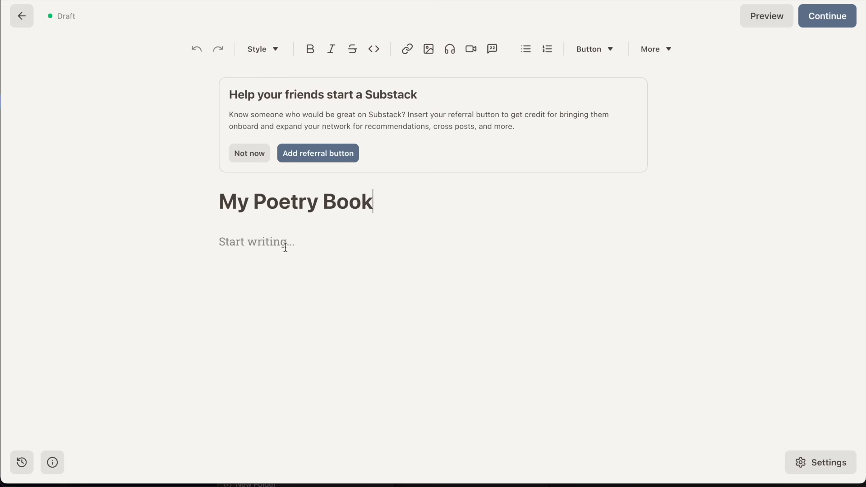
click(32, 17)
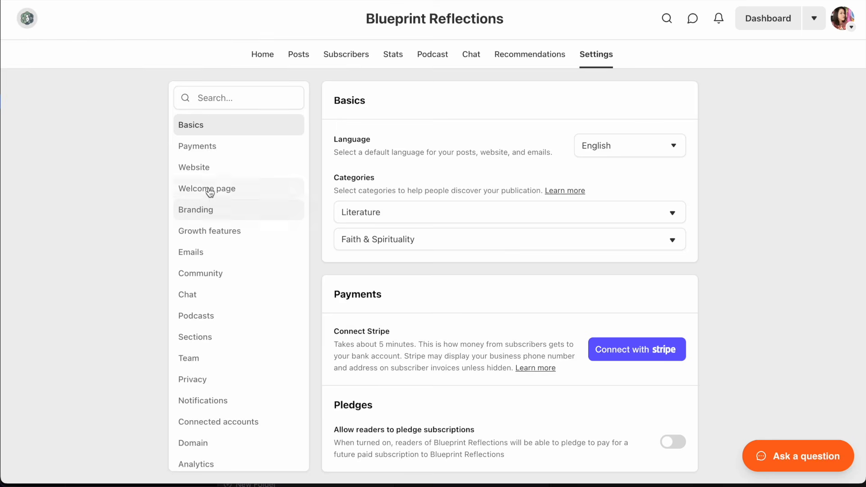
Open the homepage links editor from the Pages and navigation section of the Website settings
click(202, 166)
scroll(521, 242, down, 9)
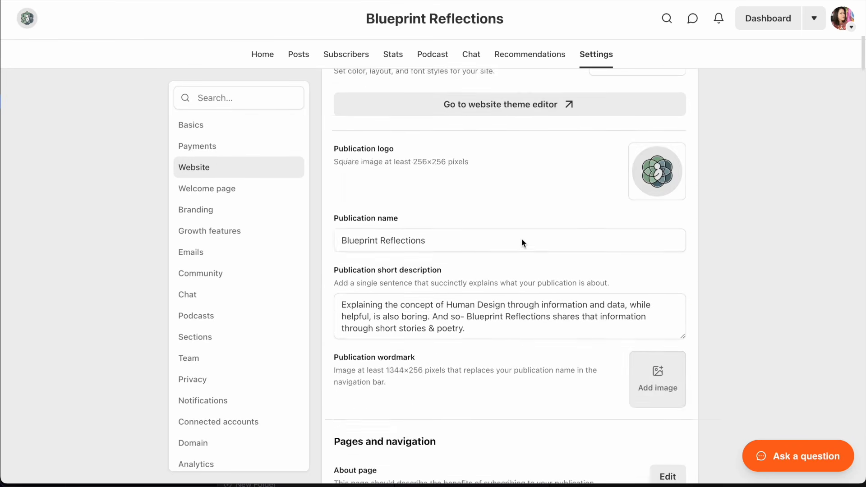
scroll(521, 243, down, 1)
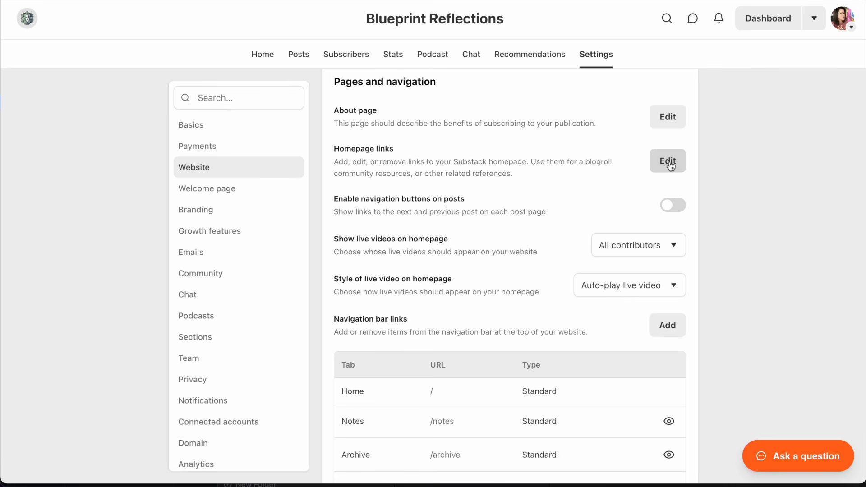
click(668, 164)
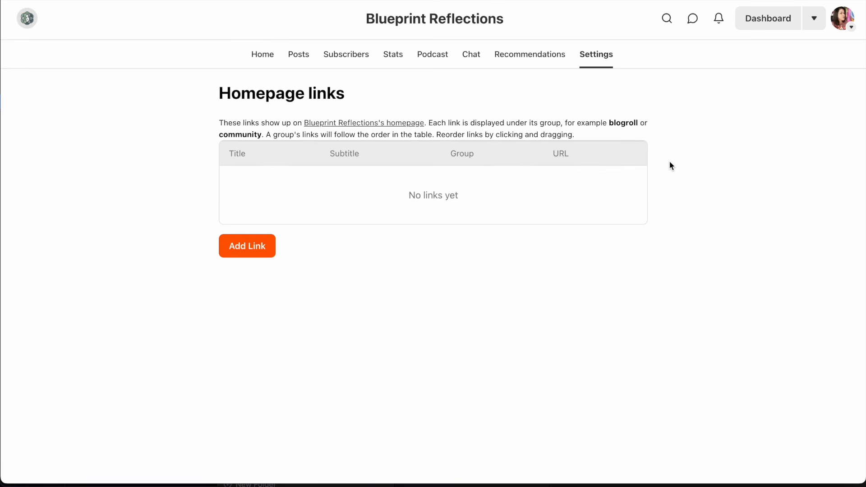
drag(446, 151, 501, 153)
Examine the Manifestor Blog's homepage sidebar for how links are grouped under headings such as Merch and Business Guides Based on Human Design
click(678, 0)
scroll(717, 284, down, 12)
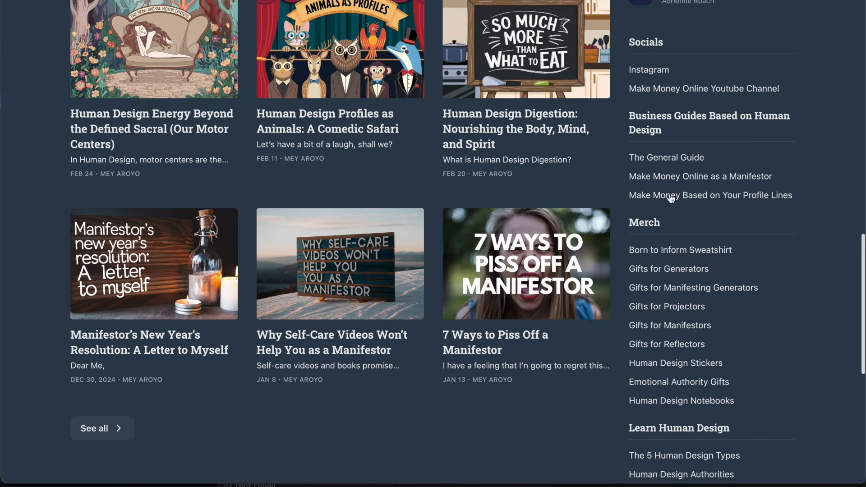
double_click(628, 222)
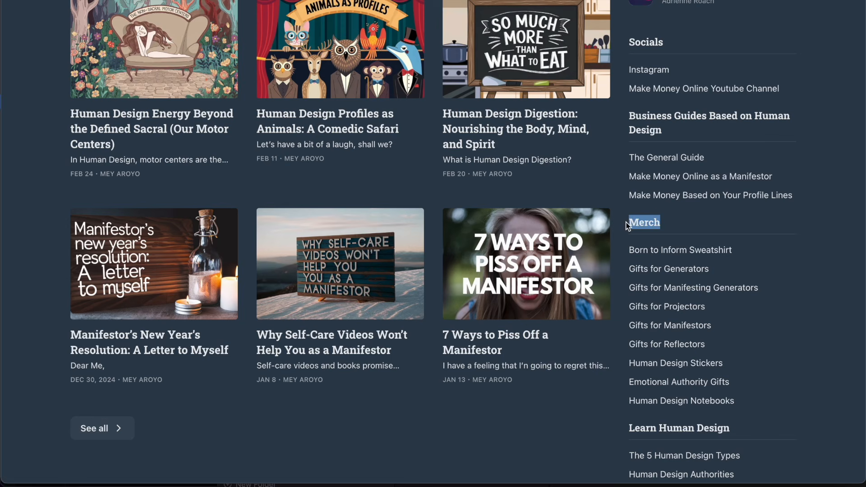
triple_click(633, 121)
scroll(676, 203, down, 4)
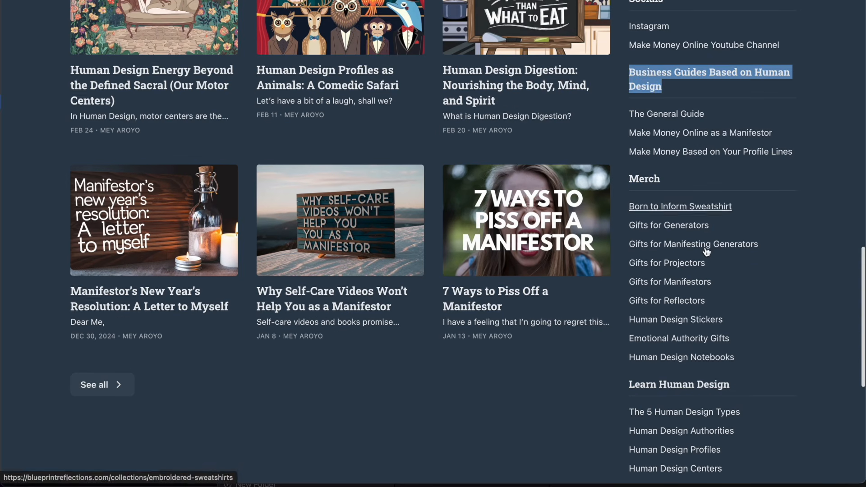
shift+click(588, 277)
click(765, 279)
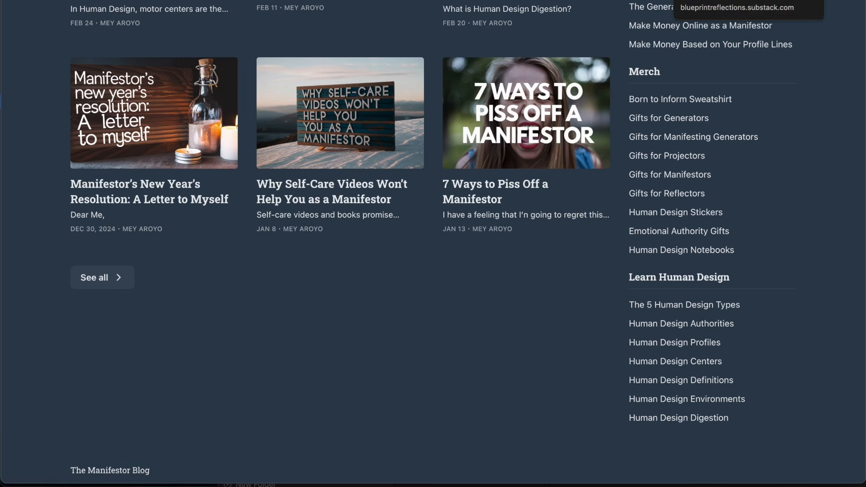
Start a new homepage link and get the address of the store's Generators collection, removing the "en-eur/" region part from it
click(692, 1)
click(257, 249)
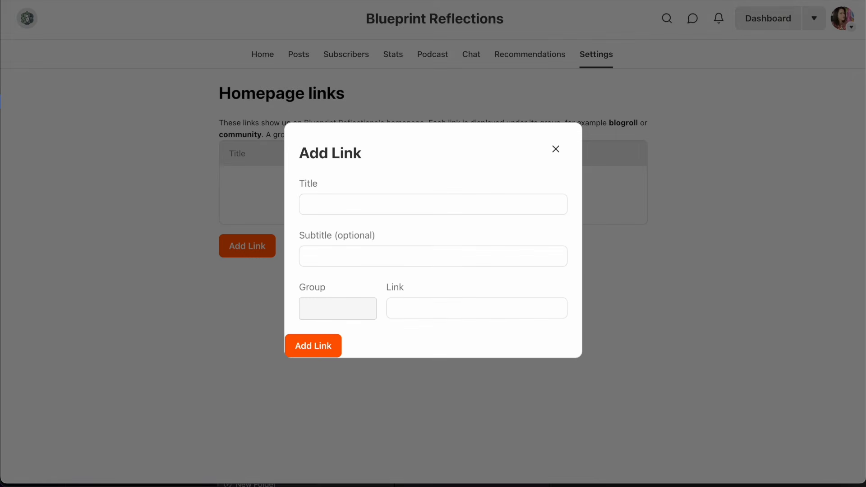
click(203, 1)
mouse_move(394, 65)
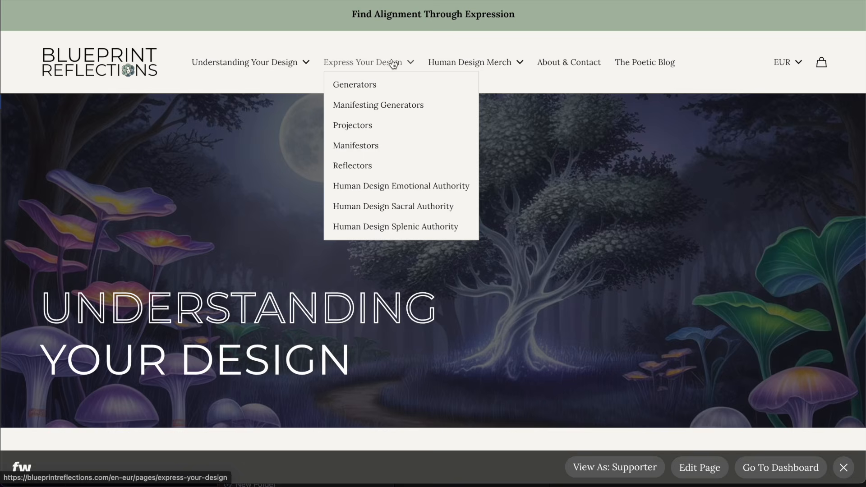
click(358, 86)
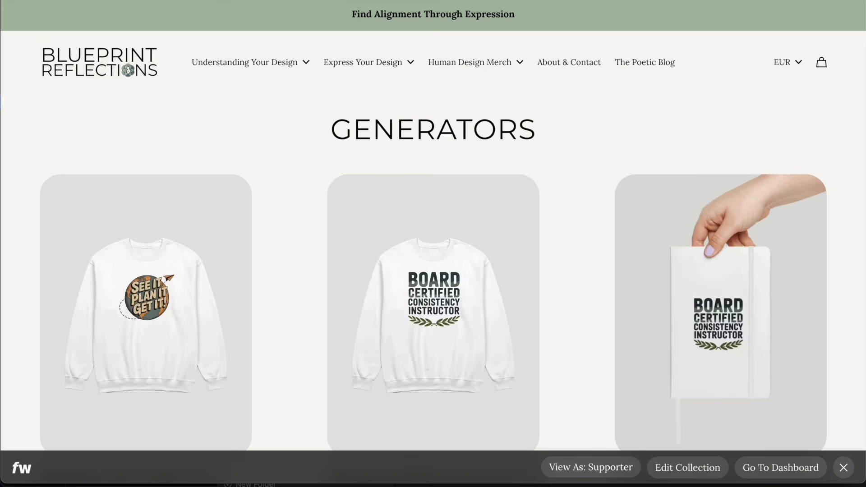
key(BackSpace)
key(BackSpace)
key(BackSpace)
key(BackSpace)
key(BackSpace)
key(BackSpace)
key(BackSpace)
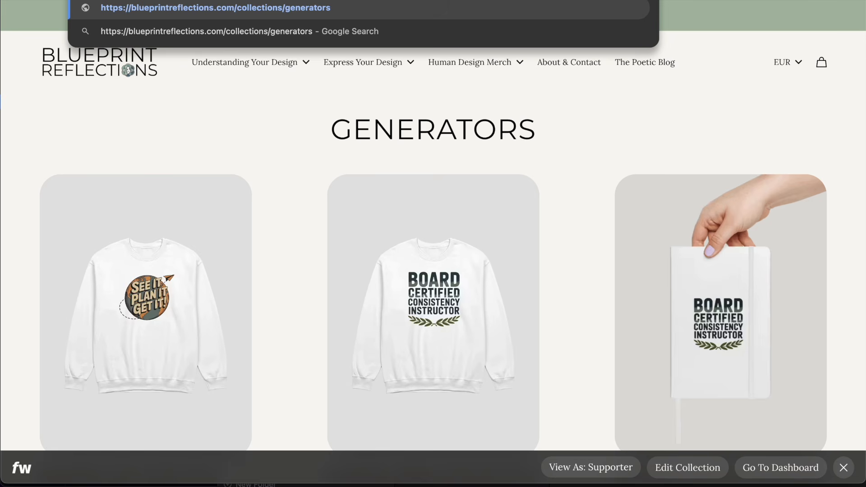
click(749, 1)
click(401, 203)
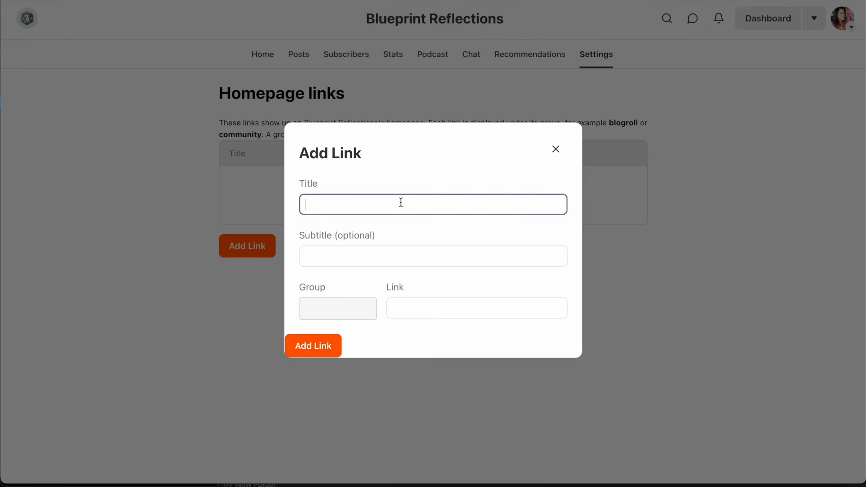
text(Gifts for Generators)
click(362, 257)
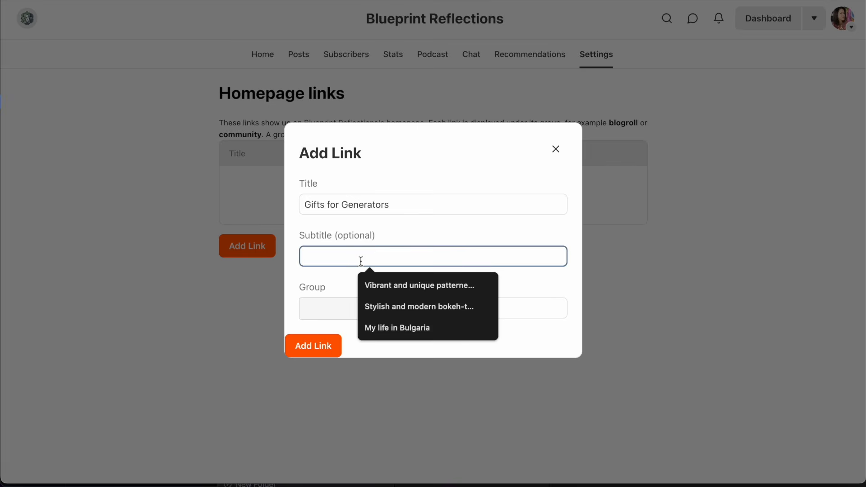
click(318, 310)
text(Merch)
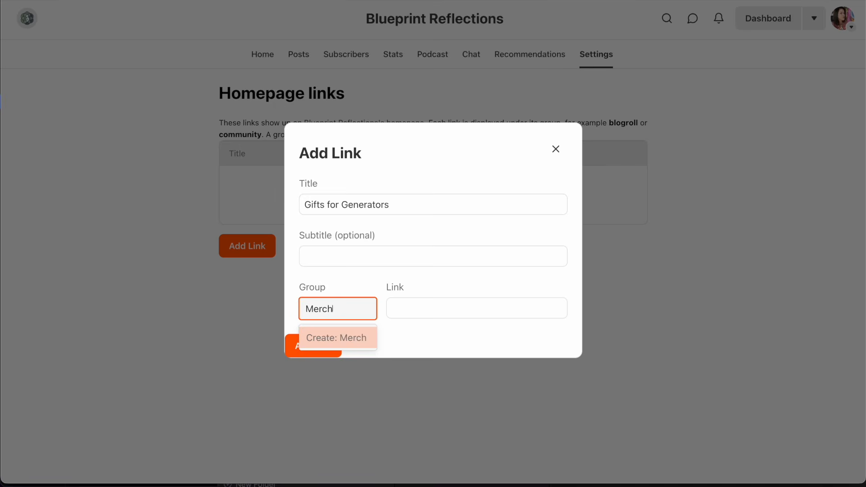
click(329, 337)
click(432, 301)
text(https://blueprintreflections.com/collections/generators)
click(322, 348)
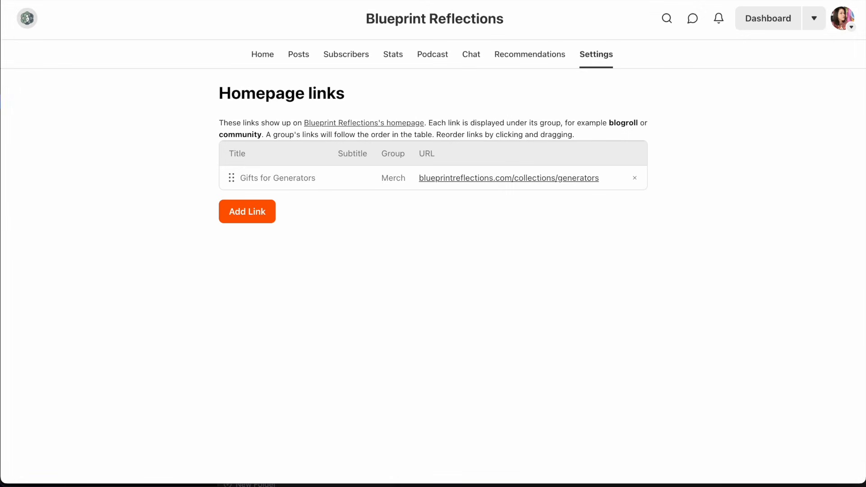
Refresh the live Blueprint Reflections homepage, test the Gifts for Generators link, and return to the publication settings
key(ctrl+Tab)
key(super+r)
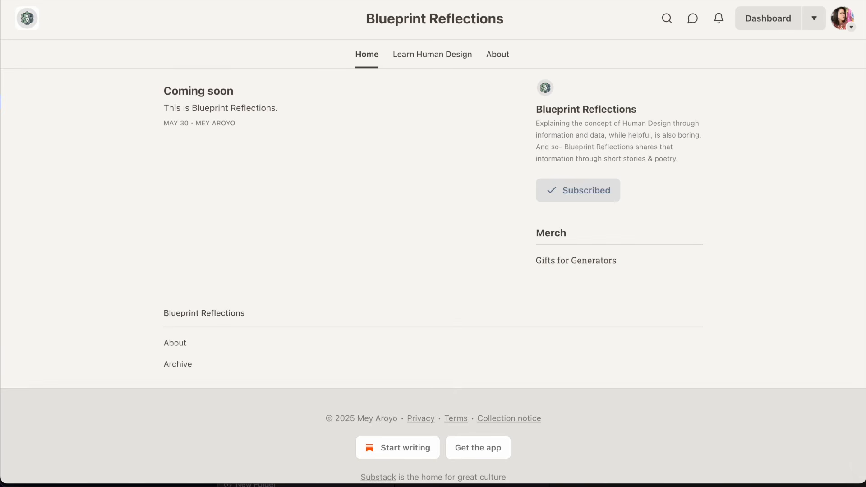
click(577, 264)
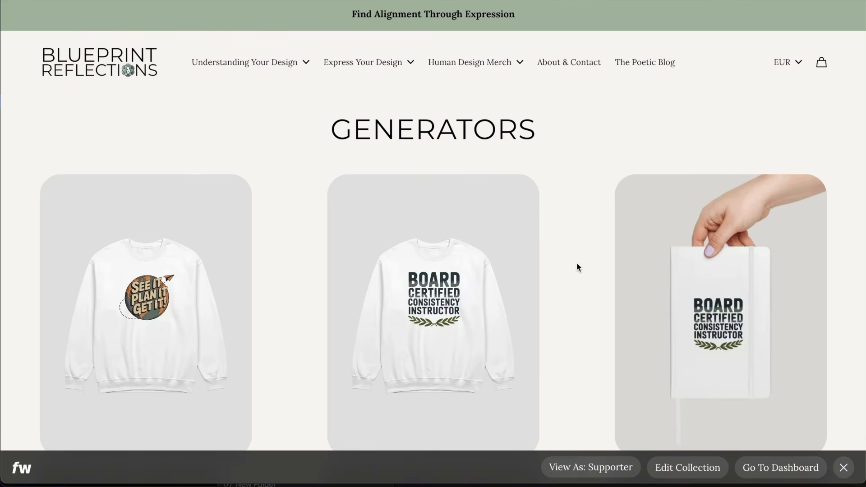
key(super+w)
key(super+w)
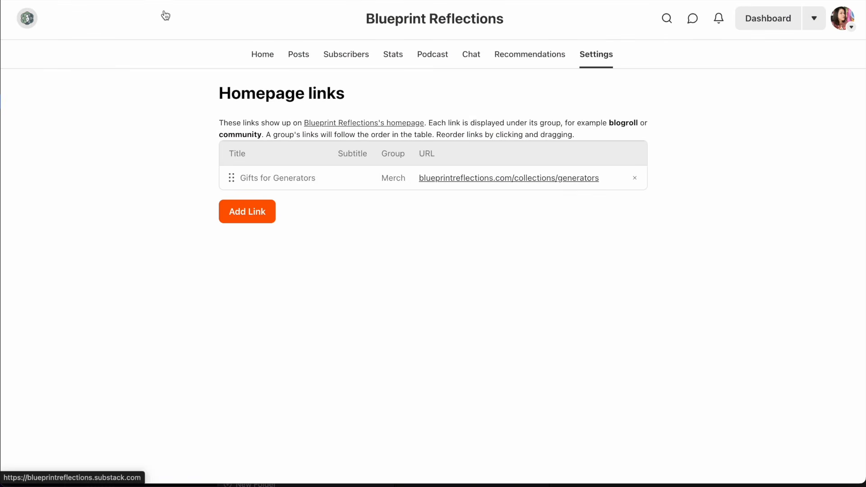
click(597, 66)
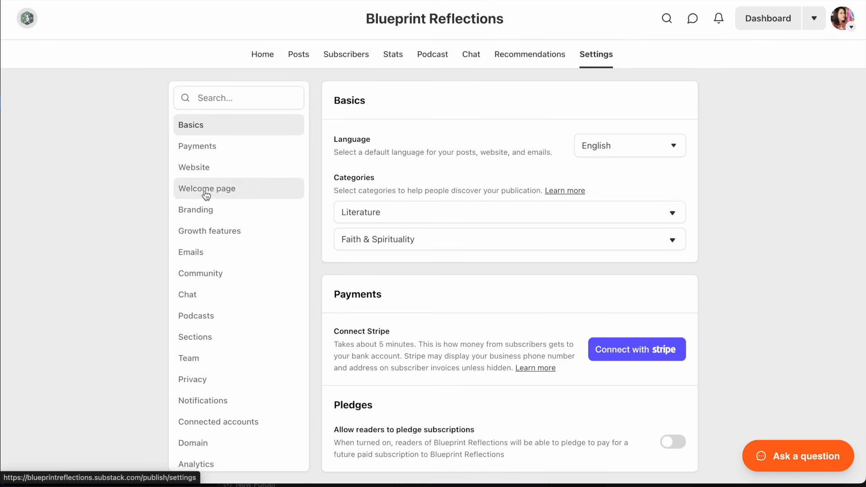
Enable navigation buttons on posts in the publication's website settings
click(194, 166)
scroll(545, 234, down, 10)
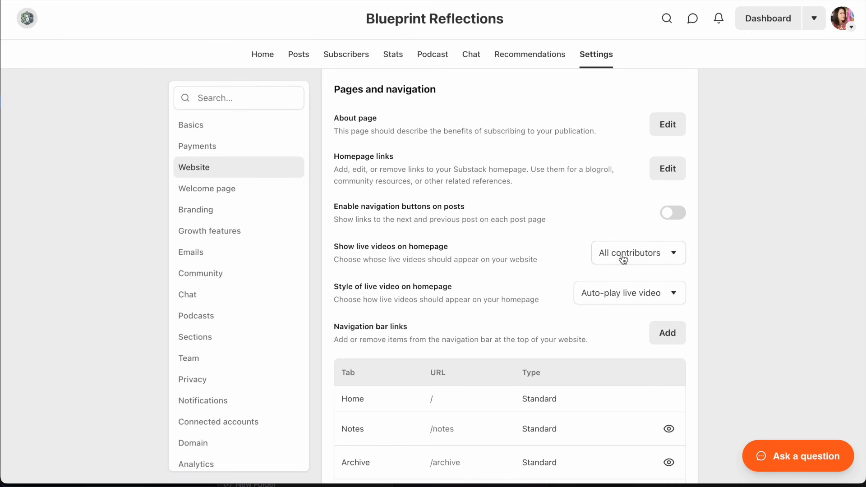
drag(367, 219, 531, 223)
click(531, 223)
click(678, 213)
scroll(534, 216, up, 10)
scroll(534, 214, down, 10)
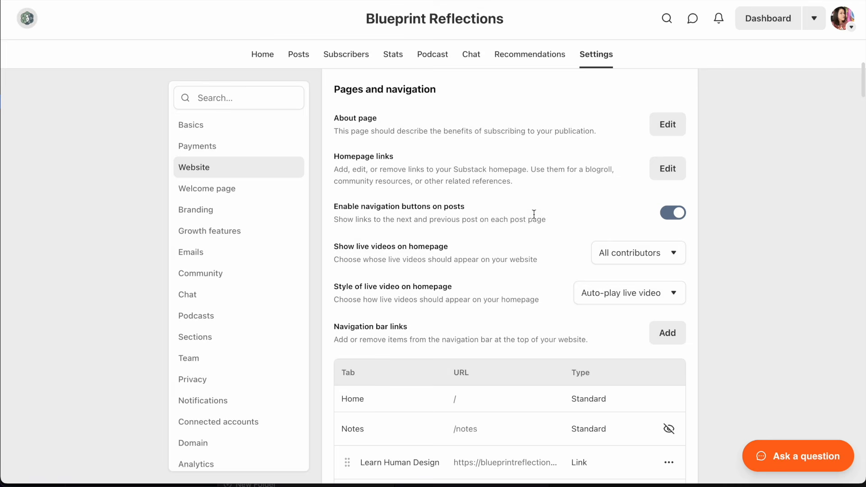
Add a custom tag named "Human Design Centers" in the website settings
scroll(534, 214, down, 1)
scroll(561, 171, up, 1)
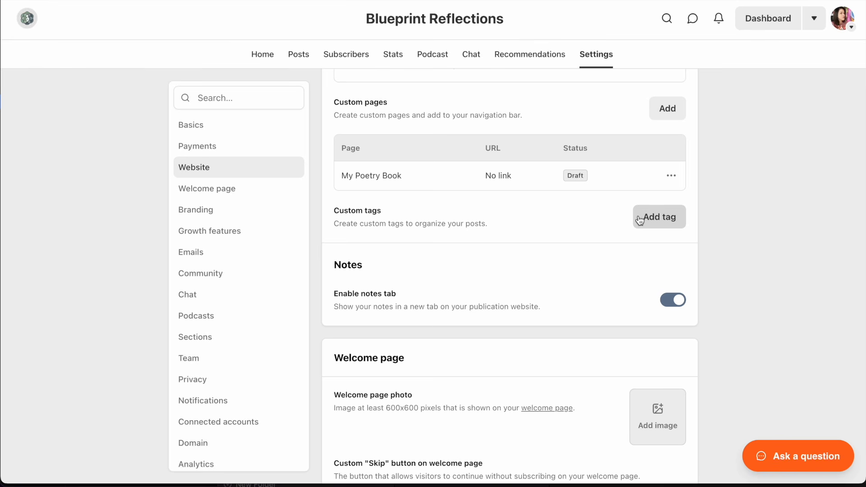
click(660, 221)
text(Huma)
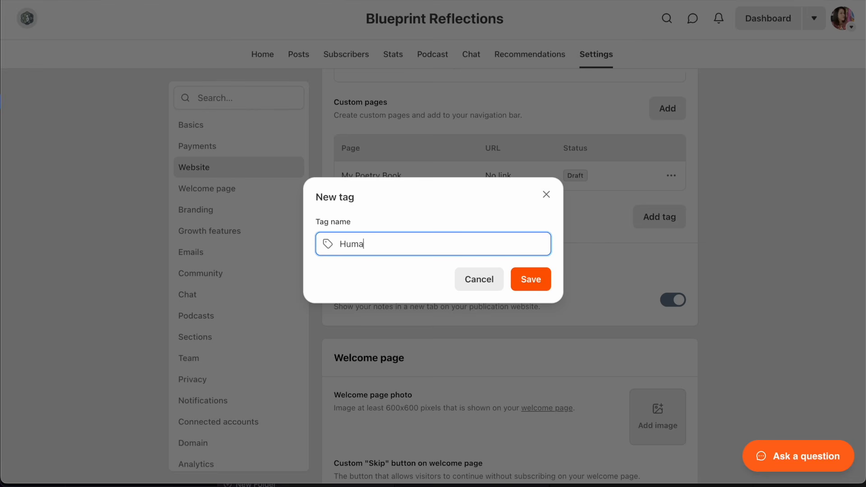
text(n Design Centers)
click(519, 279)
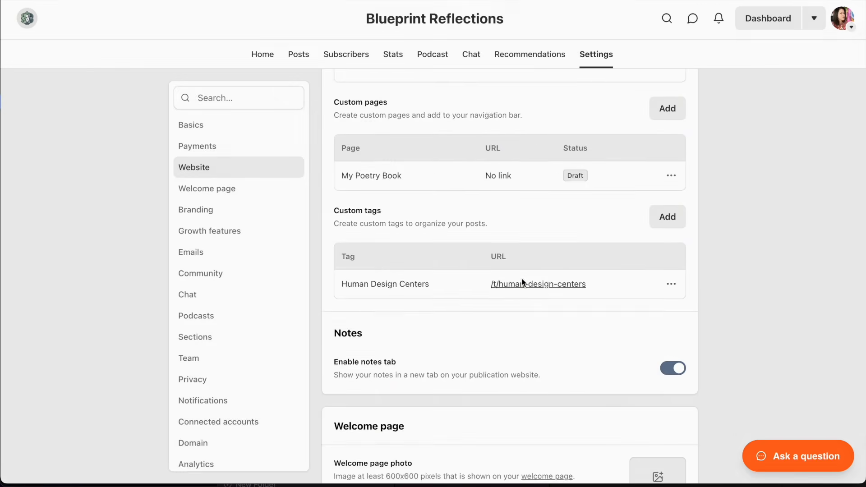
View the Human Design Centers tag's public page and return to the publication settings
scroll(532, 270, down, 1)
click(546, 243)
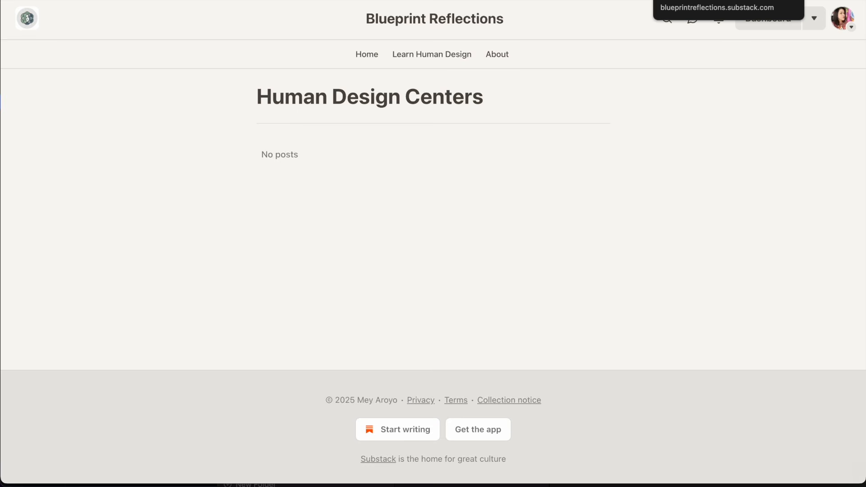
click(727, 1)
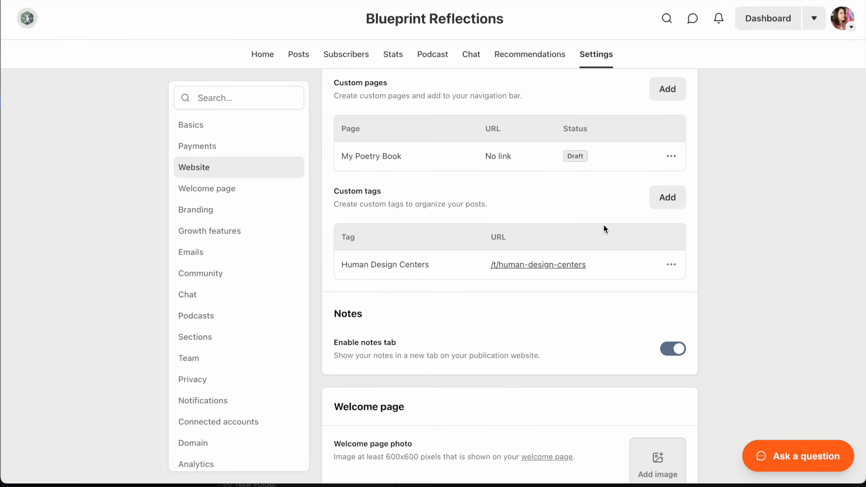
Save the publication's QR code from the branding settings as a PNG
scroll(602, 224, down, 10)
drag(340, 186, 405, 188)
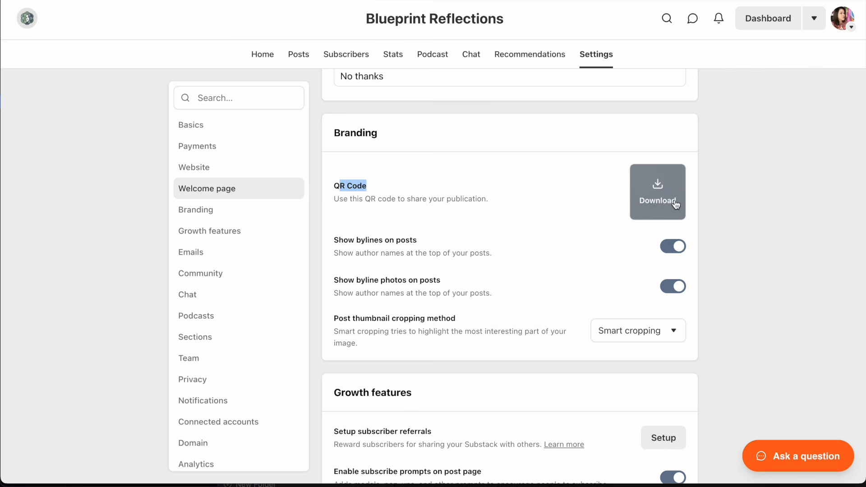
click(660, 190)
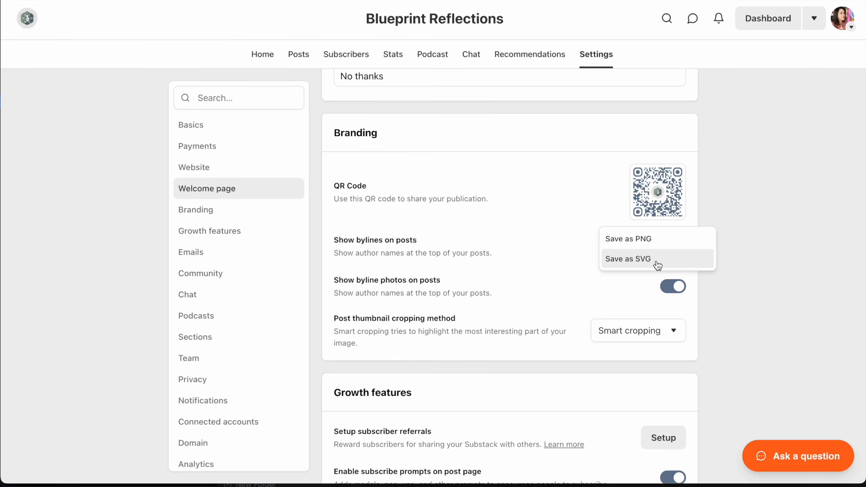
click(629, 239)
Examine the growth features, including the subscribe prompts on post pages, auto-clips in feed and the embeddable subscribe button
scroll(509, 181, down, 7)
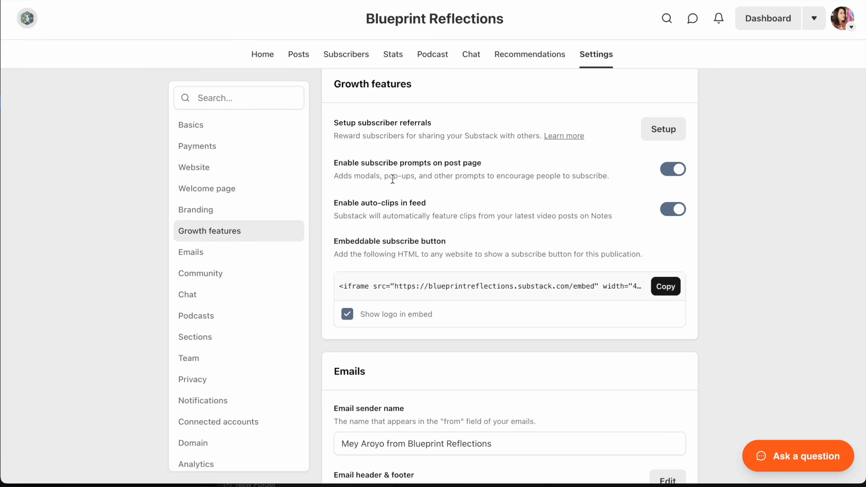
drag(361, 163, 480, 165)
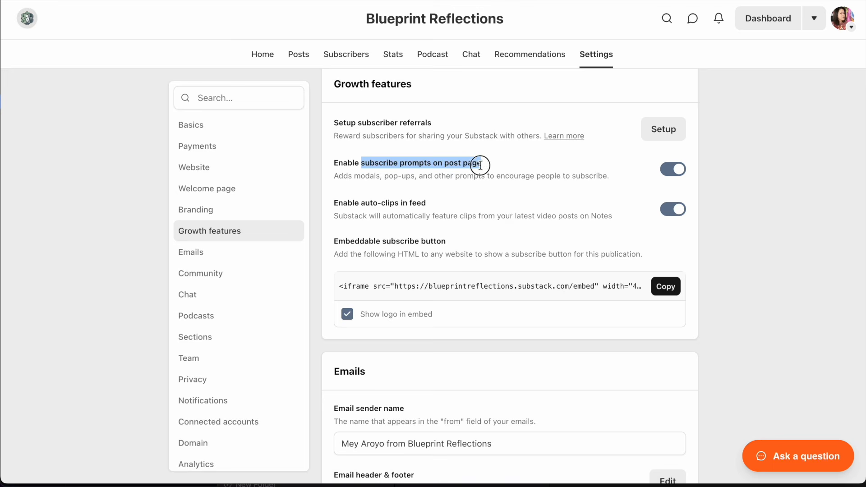
click(356, 180)
drag(368, 175, 533, 175)
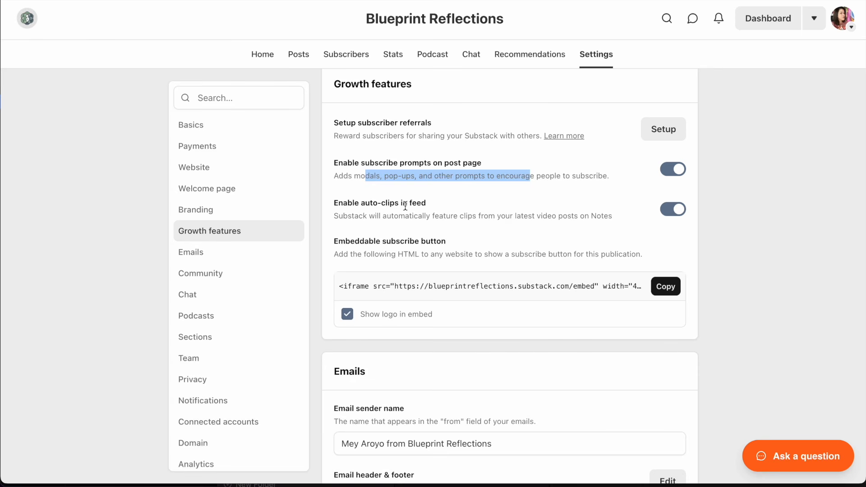
click(370, 199)
drag(343, 202, 515, 221)
drag(339, 241, 505, 249)
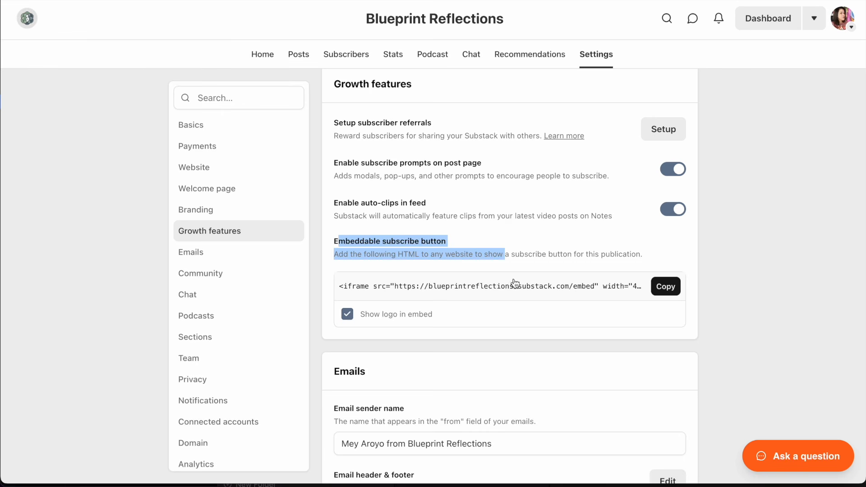
Open the email header and footer settings and check the recommended banner image size
scroll(479, 287, down, 6)
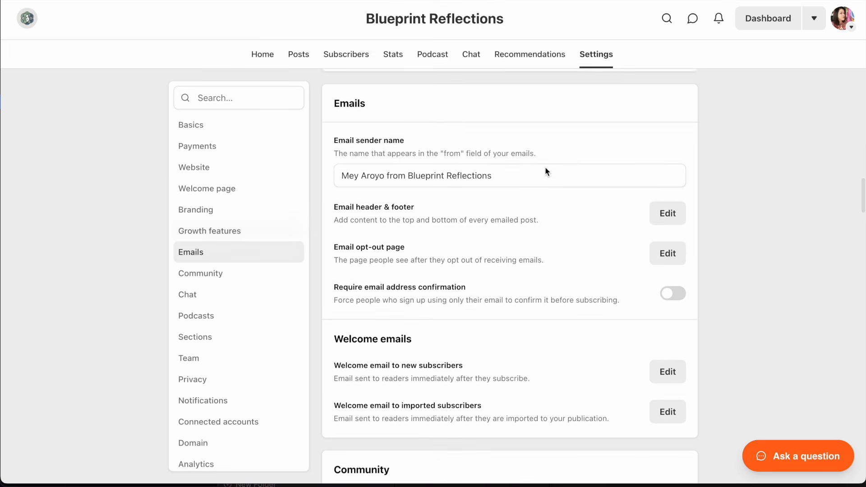
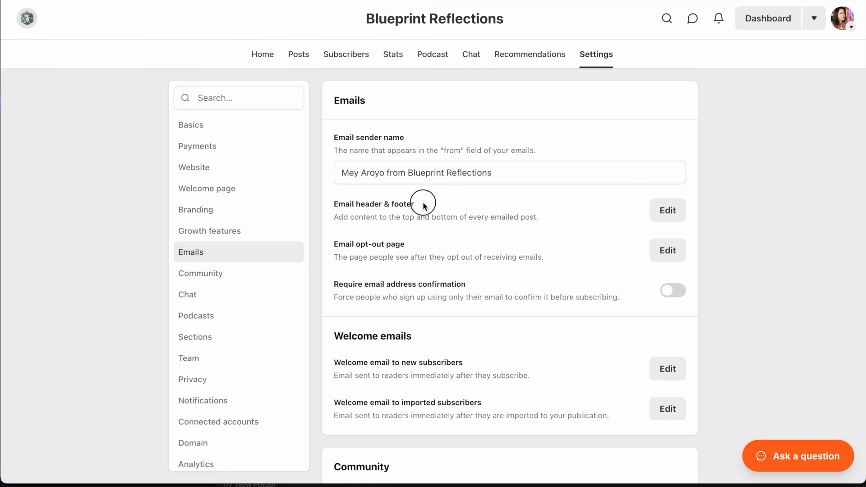
drag(424, 206, 332, 206)
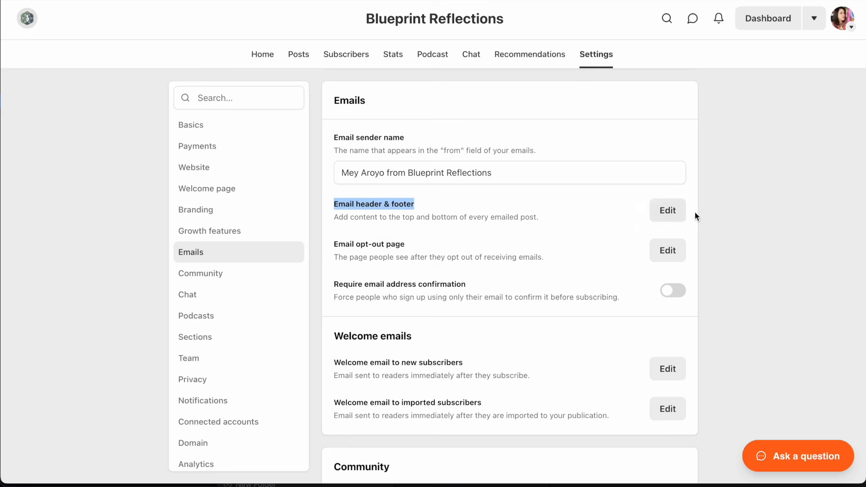
click(668, 213)
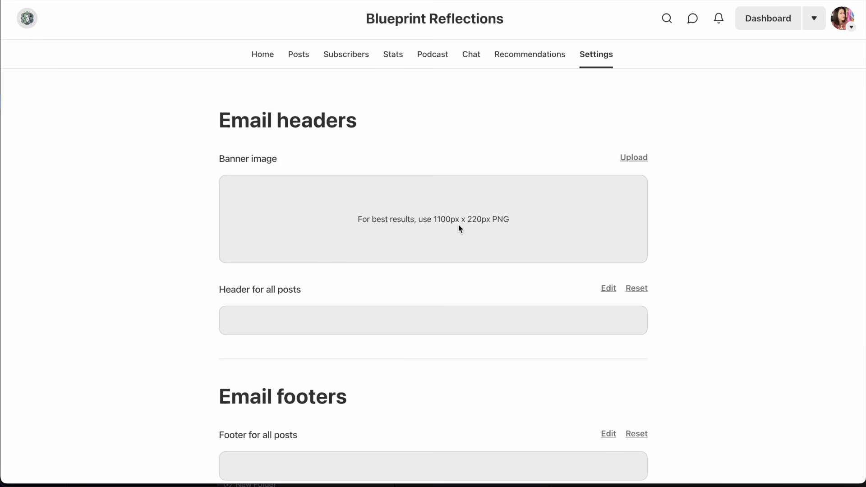
drag(434, 220, 500, 223)
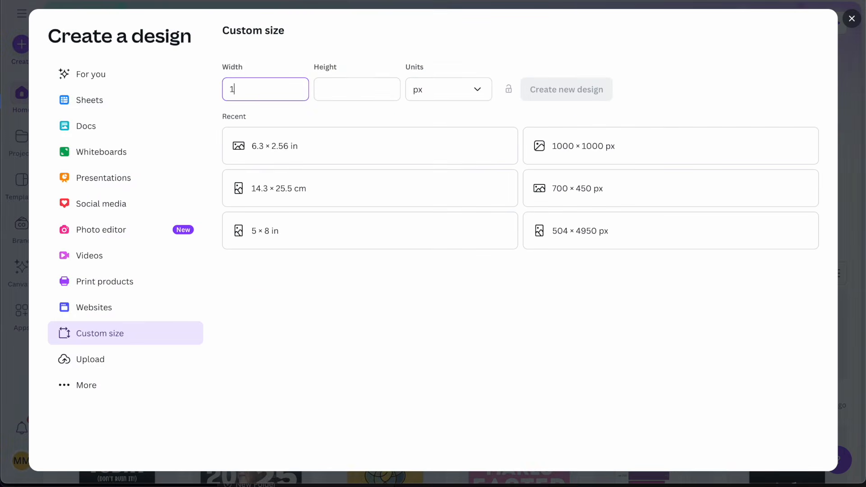
Switch to Canva and create a new custom-size design of 2200 × 440 px for the email banner
key(Tab)
text(2)
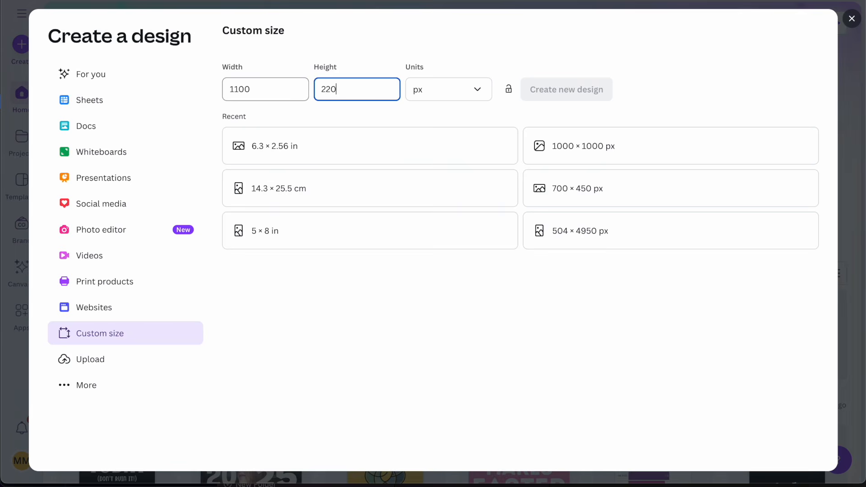
click(244, 86)
text(2200)
key(Tab)
text(440)
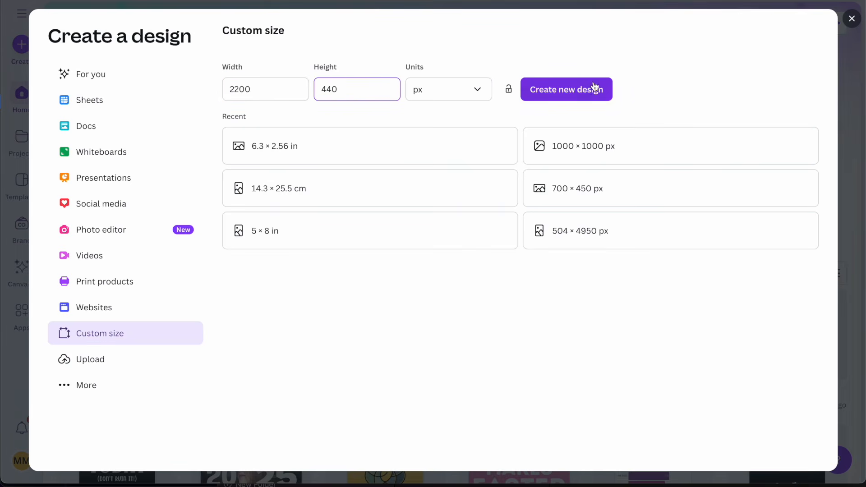
click(590, 89)
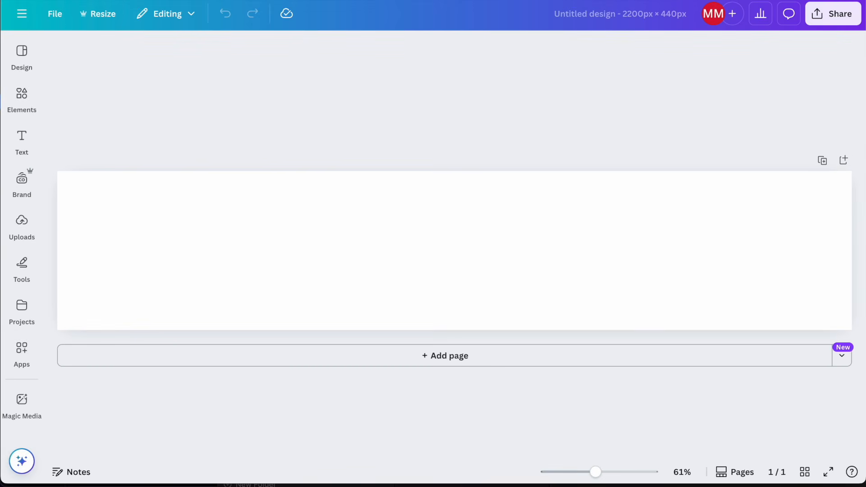
Browse the banner templates for layout ideas and return to the blank page without applying one
mouse_move(25, 61)
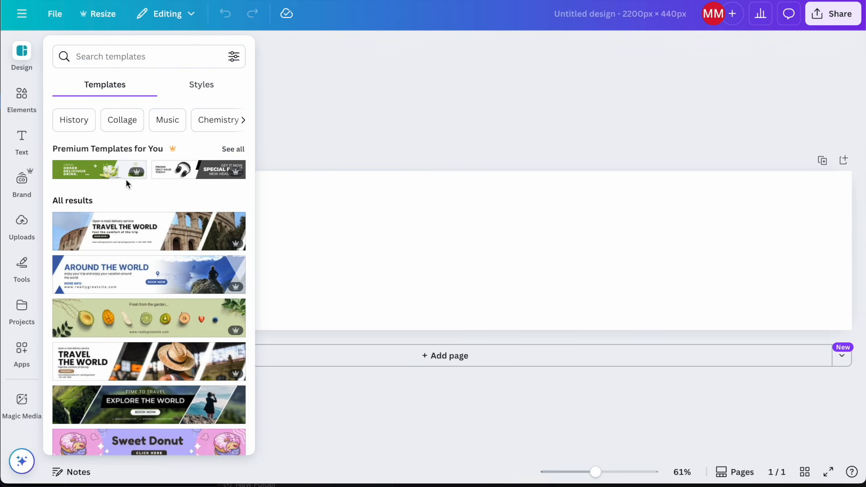
scroll(222, 233, down, 5)
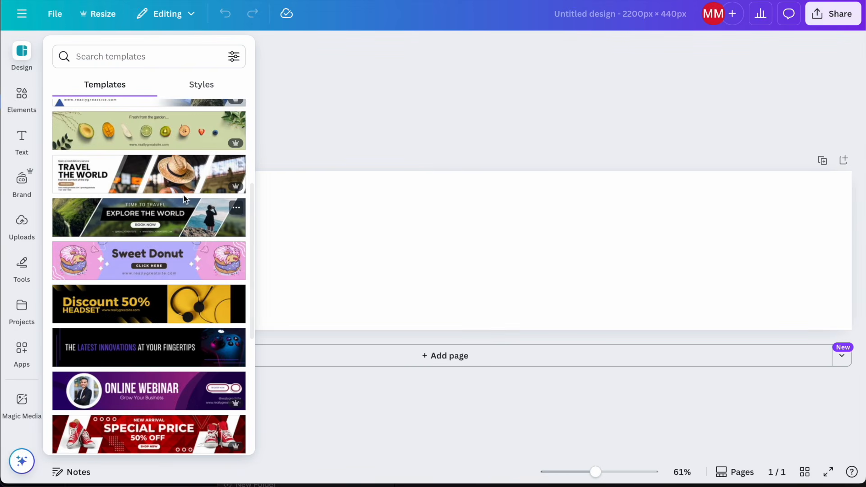
scroll(197, 188, down, 1)
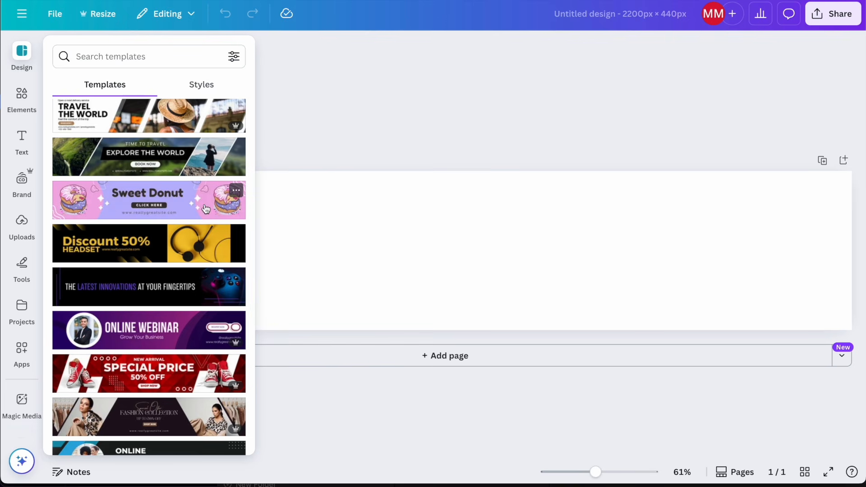
scroll(182, 206, down, 3)
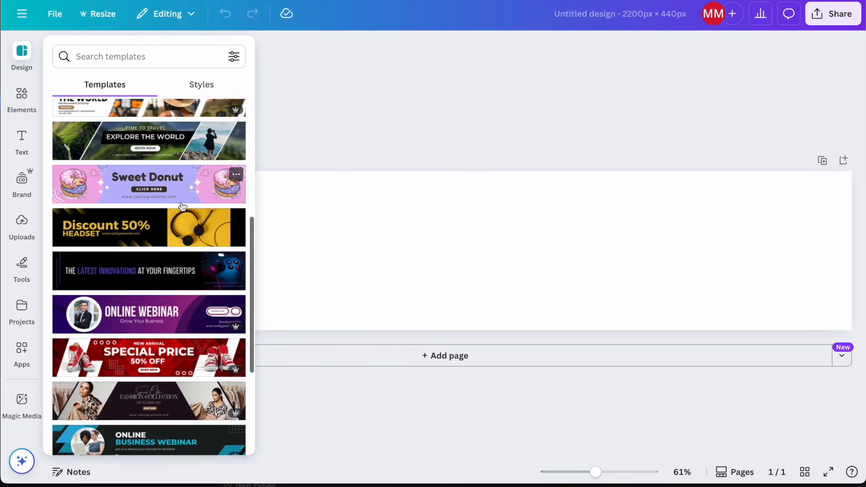
scroll(193, 285, down, 6)
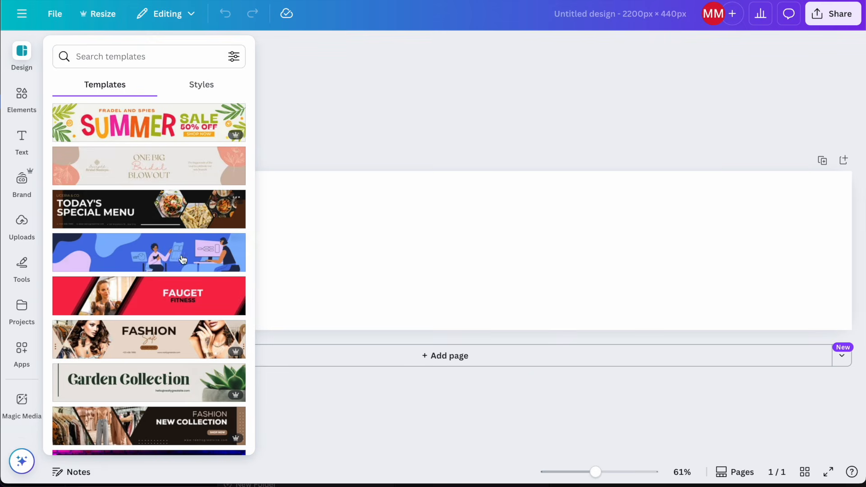
scroll(180, 259, down, 3)
scroll(177, 172, down, 6)
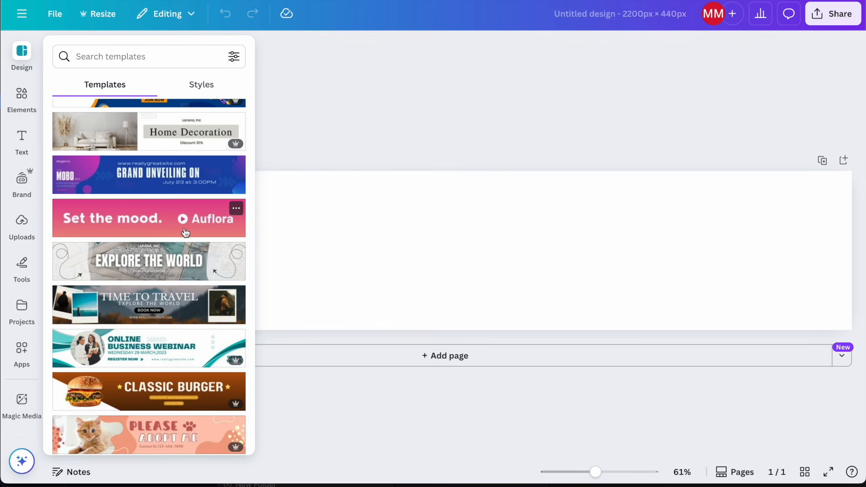
click(386, 256)
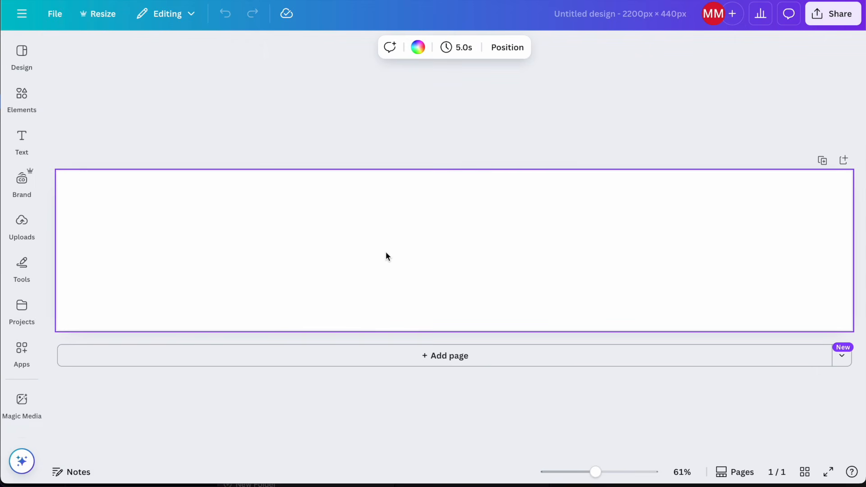
Switch to Notes, get the secondary faded blue color code from the "BR design language" note, and return to the Canva design
mouse_move(365, 485)
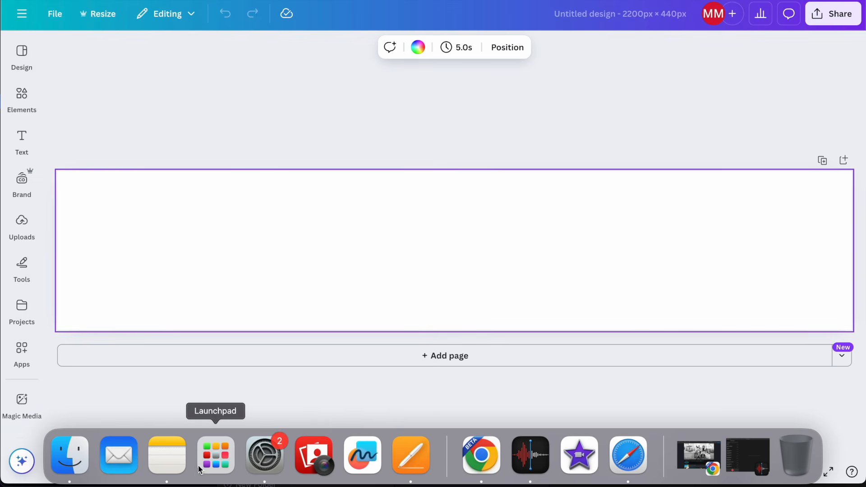
click(166, 454)
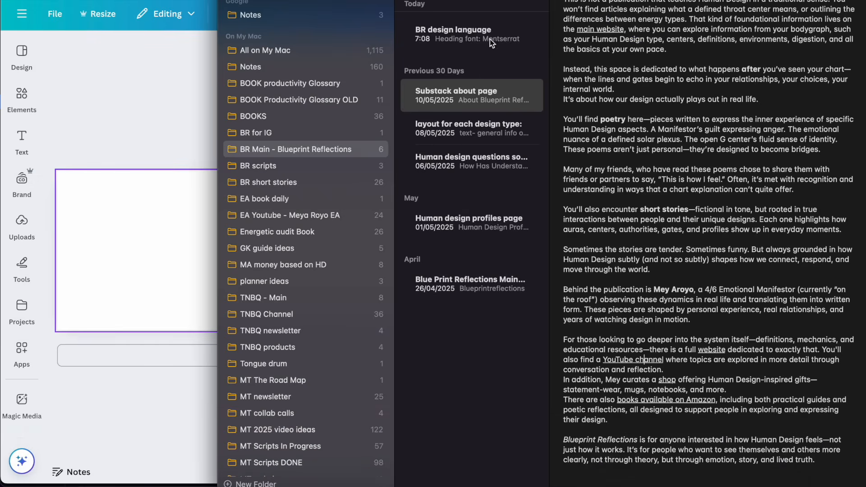
click(490, 42)
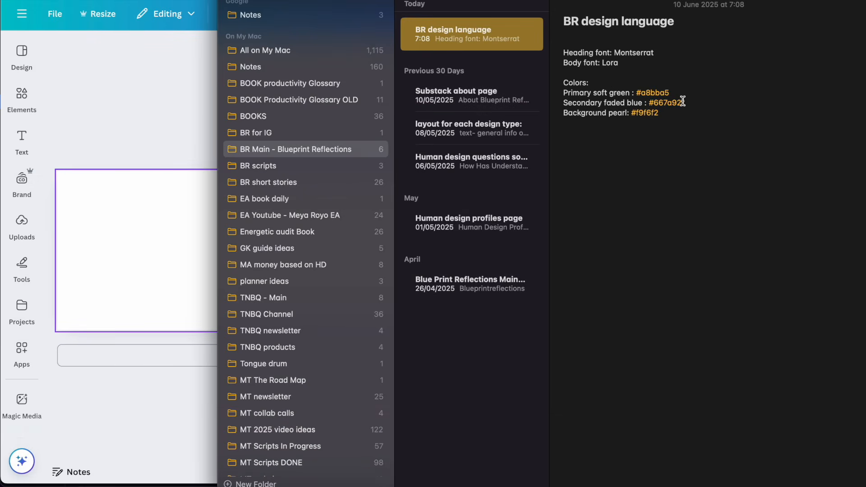
drag(684, 98, 648, 101)
click(101, 234)
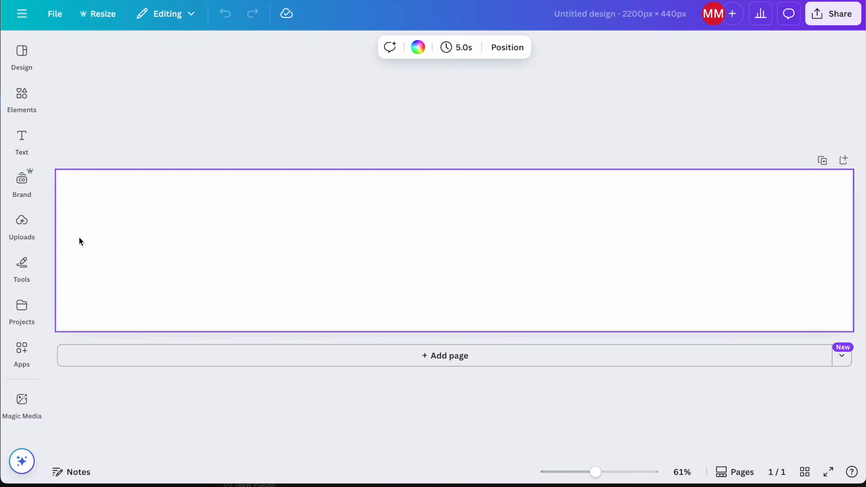
Set the banner's background color to #667A92
click(418, 47)
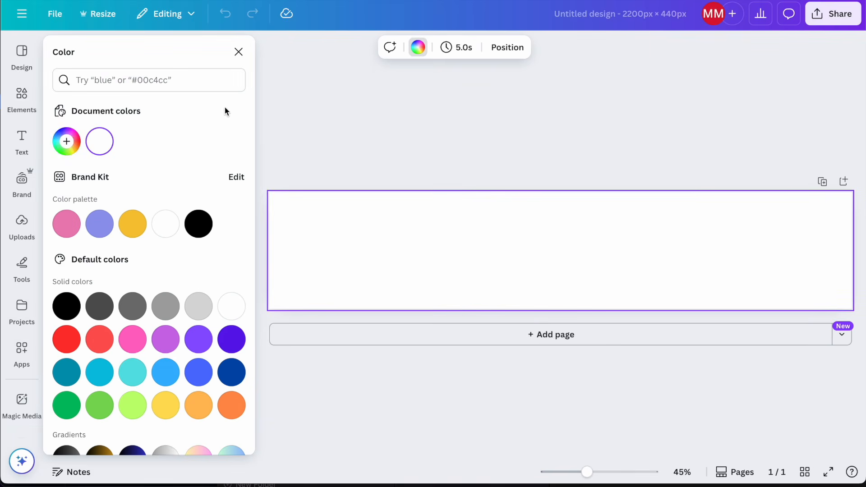
click(66, 141)
text(#667A92)
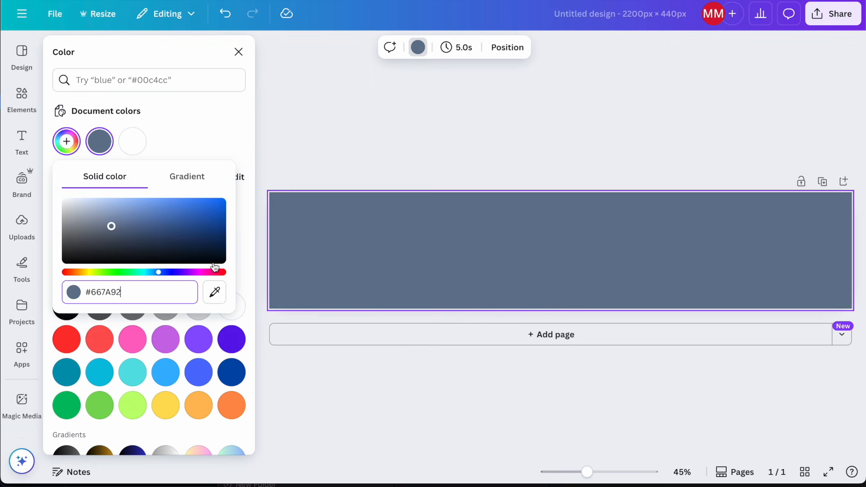
click(252, 229)
click(327, 124)
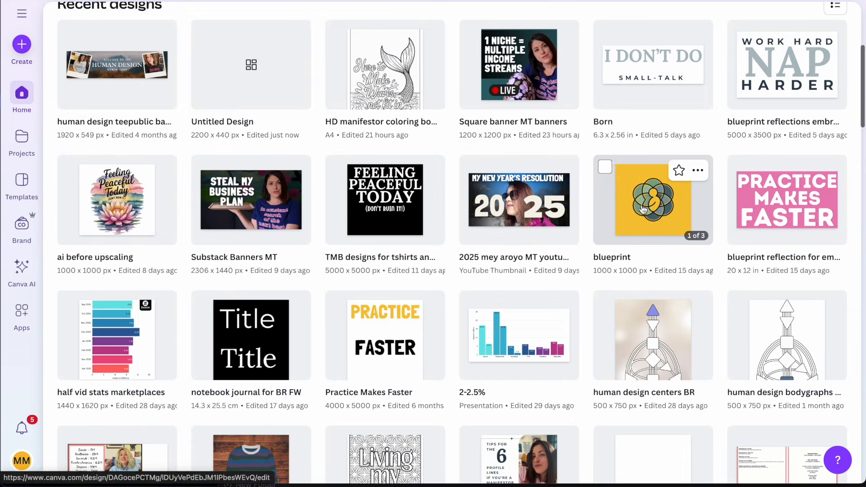
Copy the BLUEPRINT REFLECTIONS wordmark from page 2 of the "blueprint" design and paste it centered on the email banner
click(648, 211)
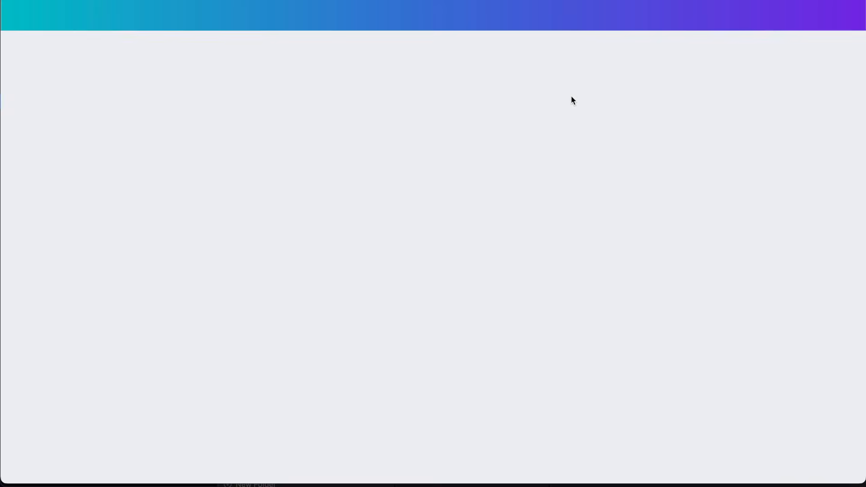
scroll(512, 211, down, 5)
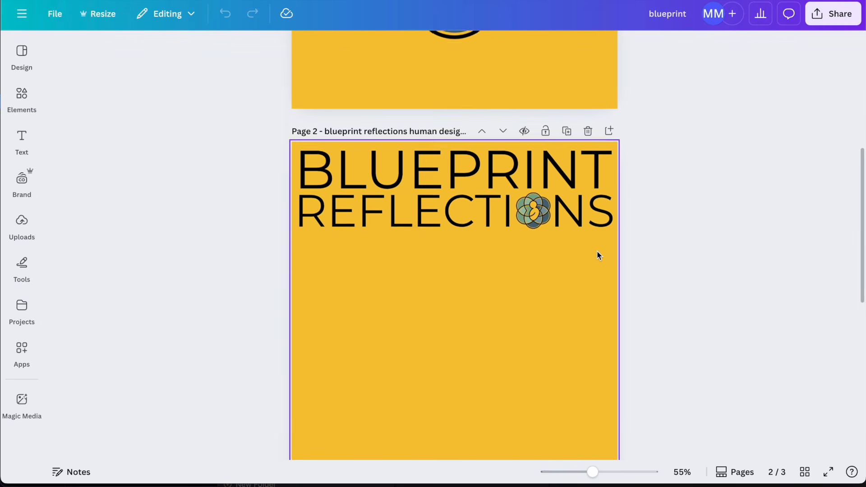
drag(603, 319, 339, 199)
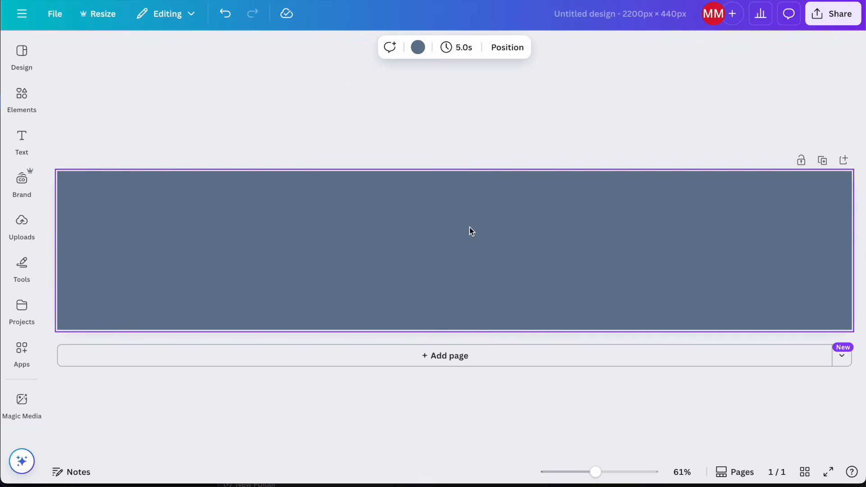
key(ctrl+v)
drag(321, 212, 535, 232)
click(680, 232)
Try white lettering for both lines of the BLUEPRINT REFLECTIONS wordmark
click(559, 219)
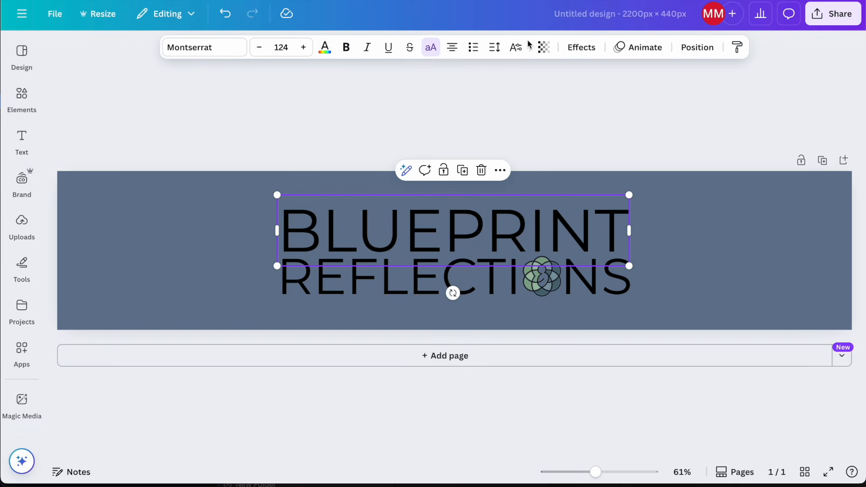
click(324, 47)
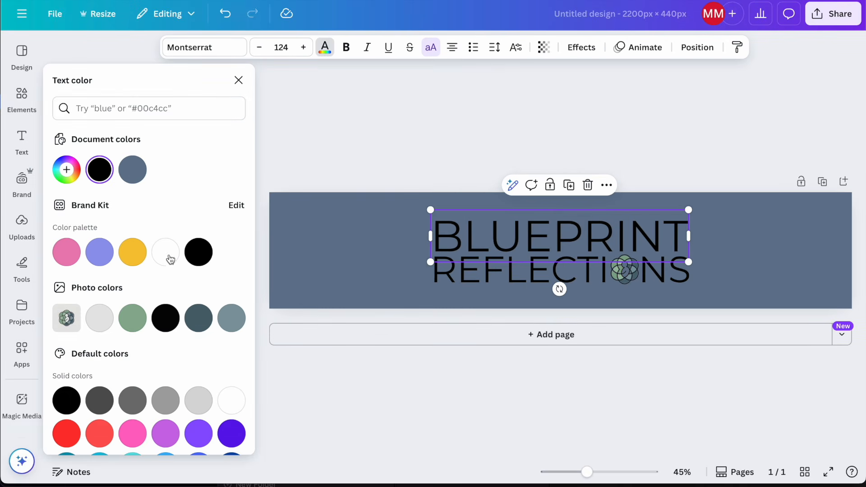
click(170, 260)
key(Tab)
click(166, 259)
click(674, 149)
click(596, 135)
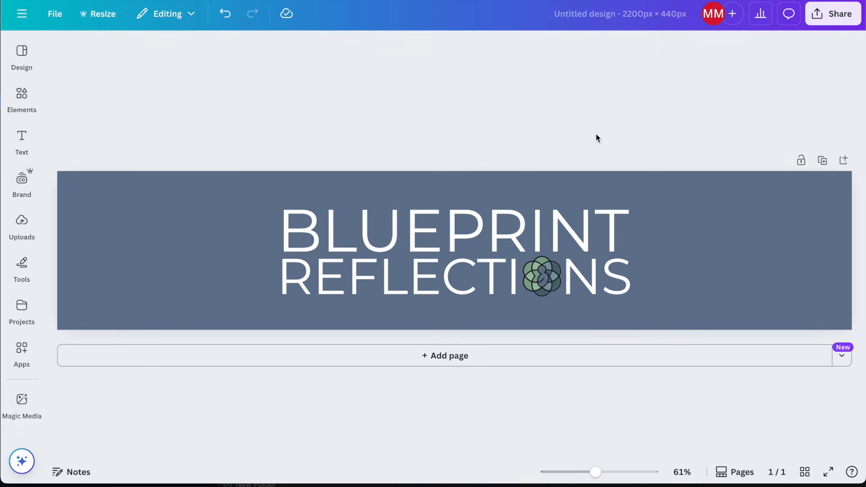
Check the color options of the flower logo and undo the wordmark's white text color
click(545, 282)
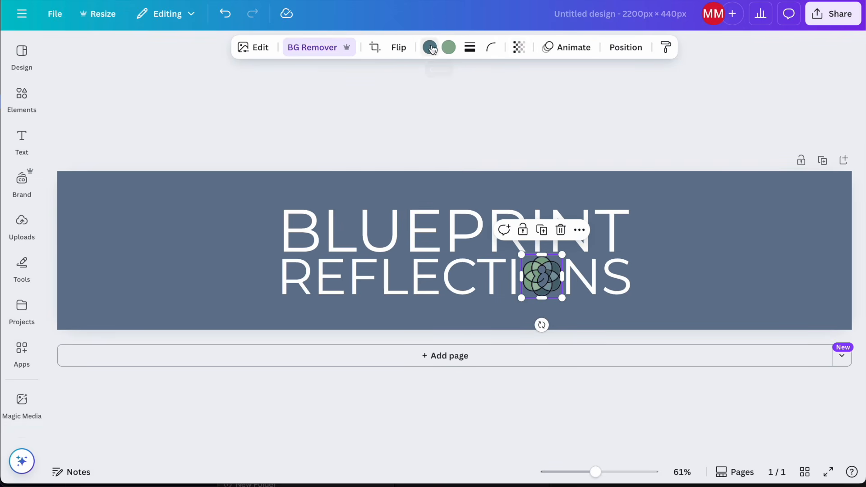
click(685, 194)
key(super+z)
key(super+z)
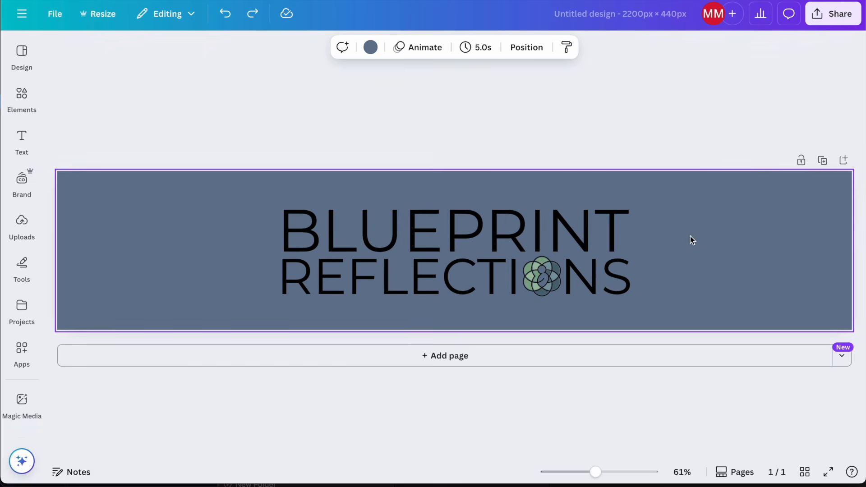
Switch to Notes, copy the background pearl color code from the "BR design language" note, and return to the Canva design
mouse_move(480, 484)
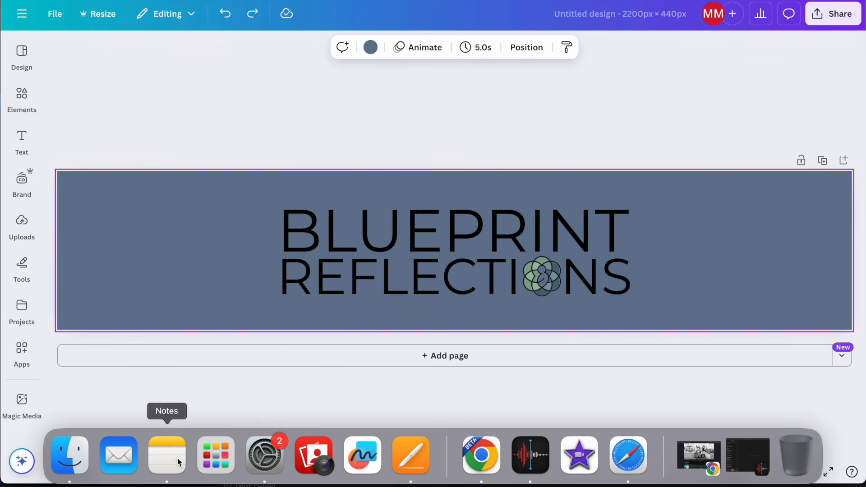
click(175, 463)
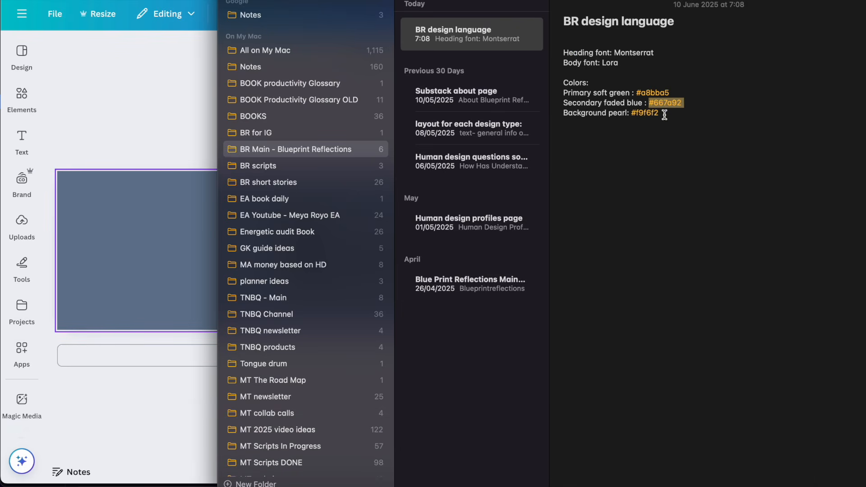
double_click(645, 113)
key(ctrl+c)
click(163, 187)
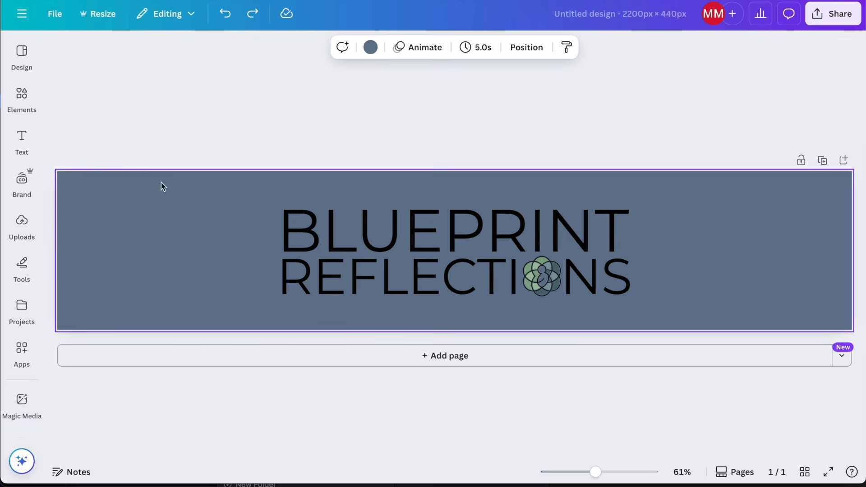
Set the banner's background color to #f9f6f2
click(369, 48)
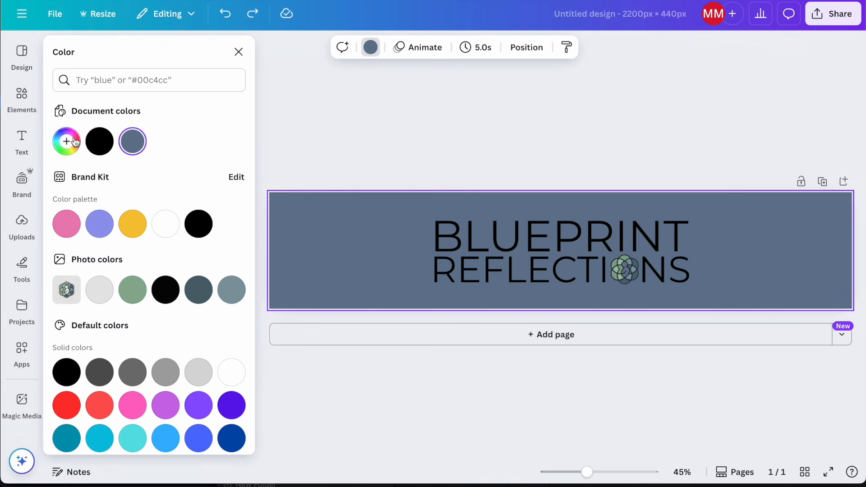
click(75, 142)
key(ctrl+v)
key(Escape)
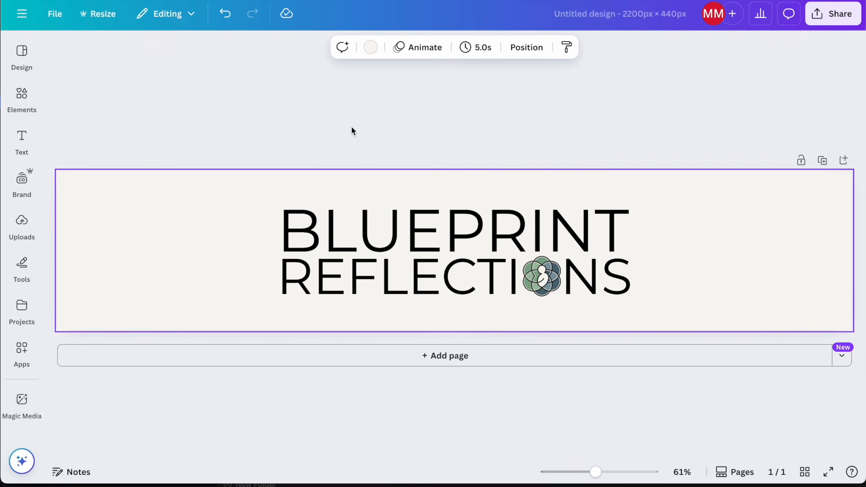
drag(657, 294, 438, 258)
click(713, 210)
Search the elements for "human design" and place a bodygraph graphic to the left of the wordmark
click(22, 97)
click(109, 50)
text(hujman)
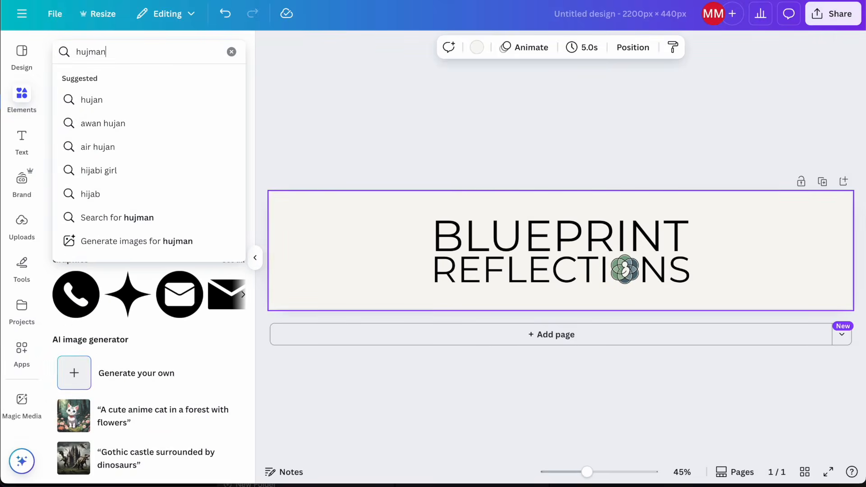
key(BackSpace)
key(BackSpace)
key(BackSpace)
key(BackSpace)
text(man design)
key(Return)
click(149, 207)
drag(561, 250, 354, 250)
Recolor the bodygraph's crimson, green and blue parts white
click(514, 47)
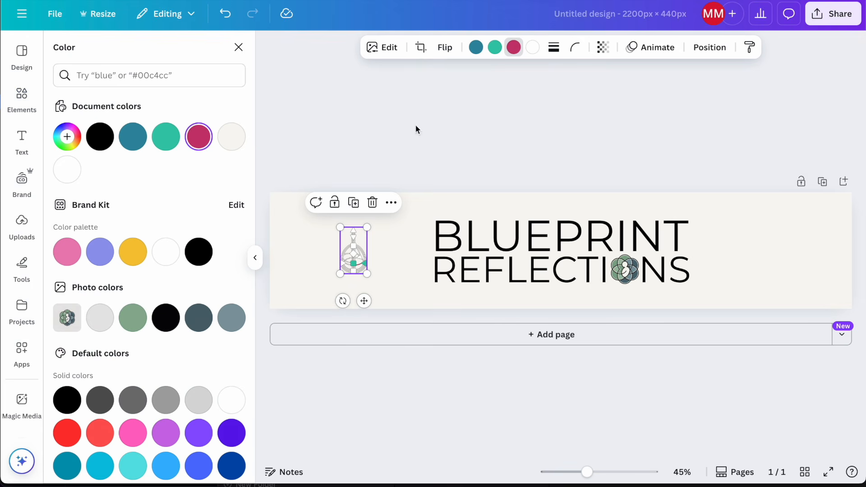
click(74, 144)
drag(180, 178, 51, 147)
click(494, 48)
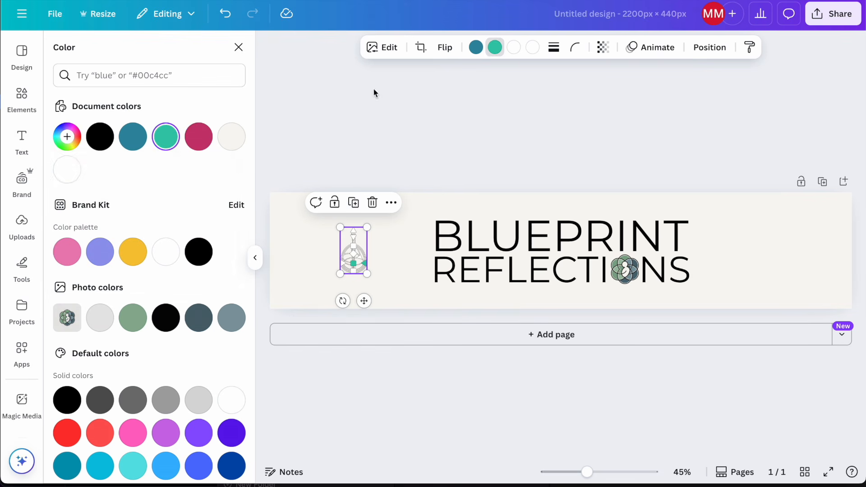
click(71, 176)
click(476, 47)
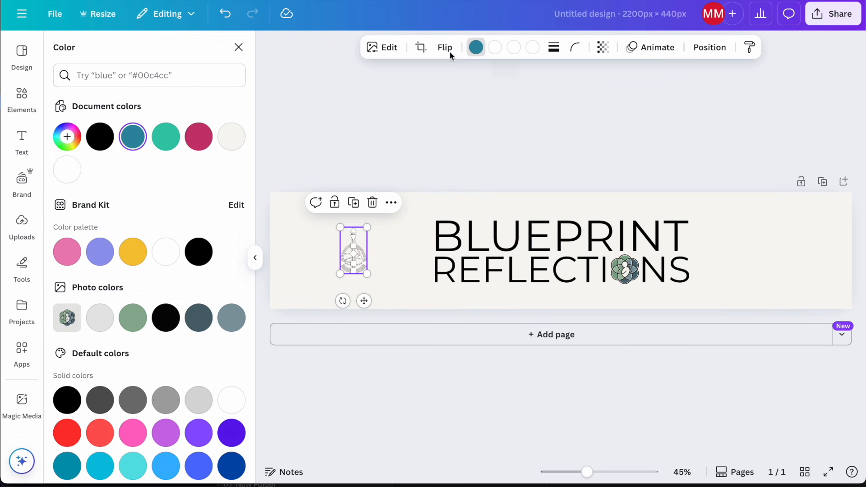
click(62, 175)
Enlarge the bodygraph and set it upright near the banner's left end, with its lower part cropped by the bottom edge
drag(347, 301, 324, 296)
drag(373, 232, 487, 140)
drag(414, 213, 298, 333)
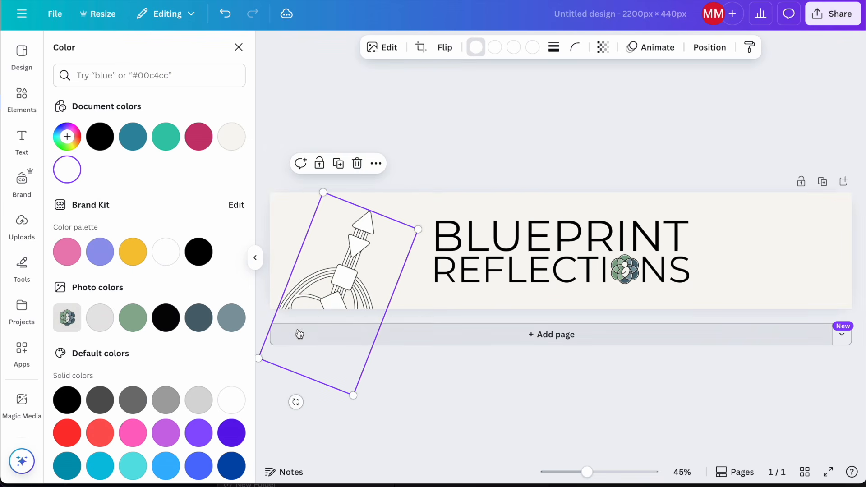
drag(295, 402, 338, 409)
Place a duplicate bodygraph at the banner's right end, with its upper part cropped by the top edge
drag(367, 261, 781, 163)
key(super+d)
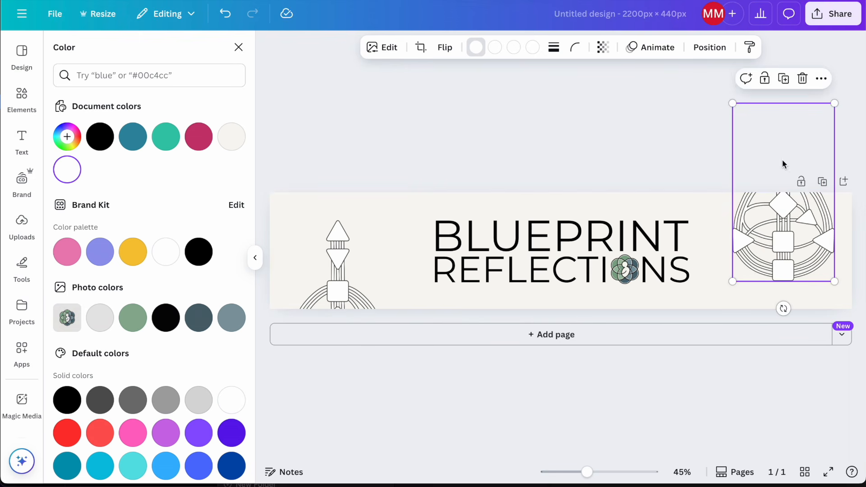
click(598, 153)
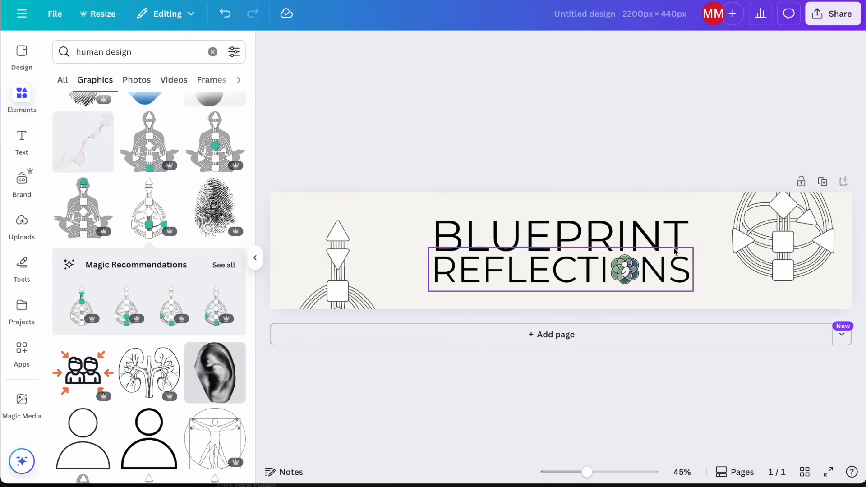
Enlarge the left bodygraph slightly, move it to the banner's right end, and delete the bodygraph already there
click(322, 277)
drag(391, 219, 401, 199)
drag(376, 262, 767, 276)
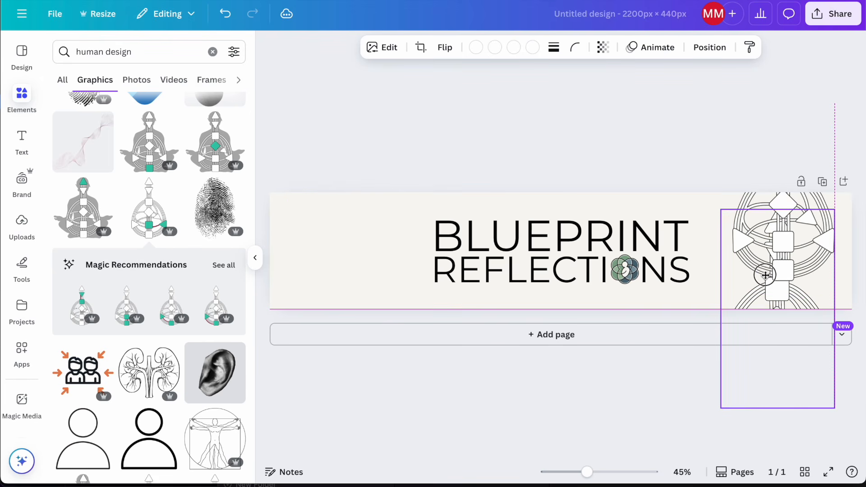
key(Delete)
Duplicate the right bodygraph and place the copy at the banner's left end, cropped by the top edge
click(776, 241)
key(super+d)
drag(797, 287, 358, 166)
click(674, 104)
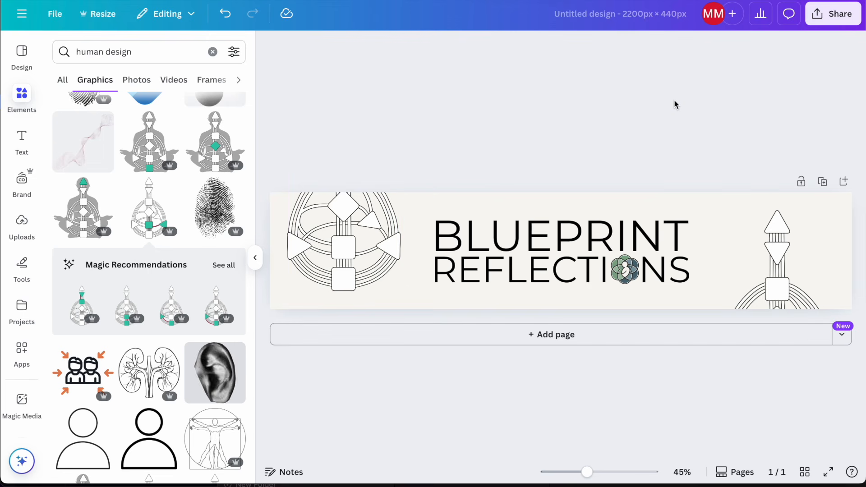
Rename the design as "BR substack banner email header"
click(603, 6)
text(BR substack)
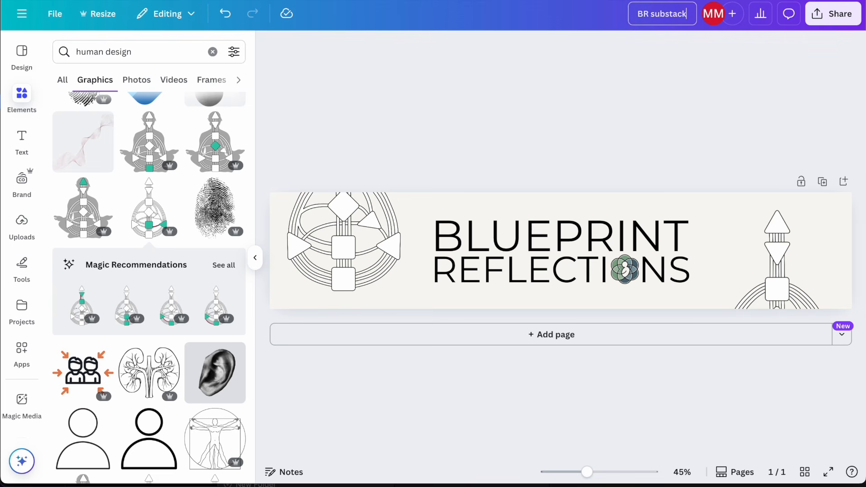
text( banner em)
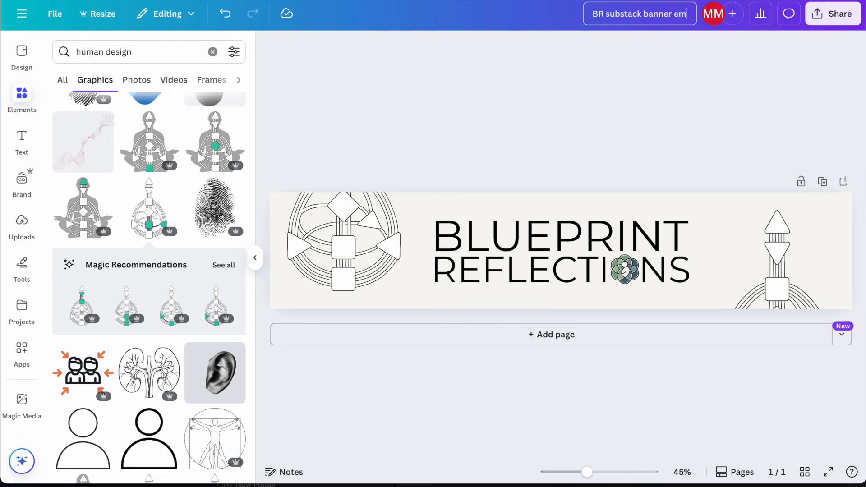
text(ail header)
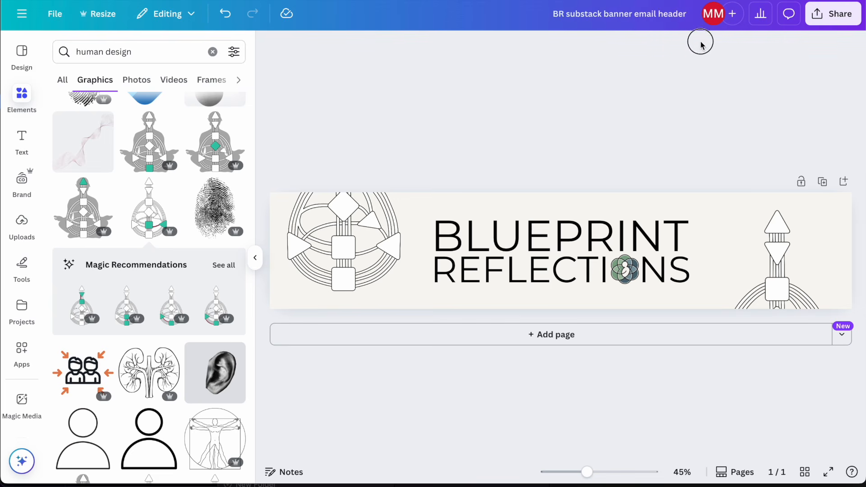
Download the finished banner and switch to the email header settings in Substack
click(833, 14)
click(652, 257)
click(699, 97)
click(699, 97)
click(715, 284)
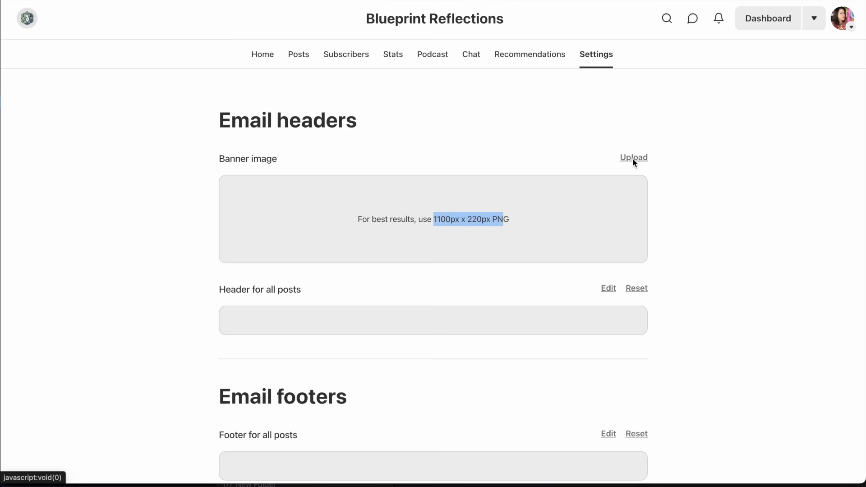
Upload the exported banner from the Downloads folder as the email header's banner image
click(633, 158)
click(131, 38)
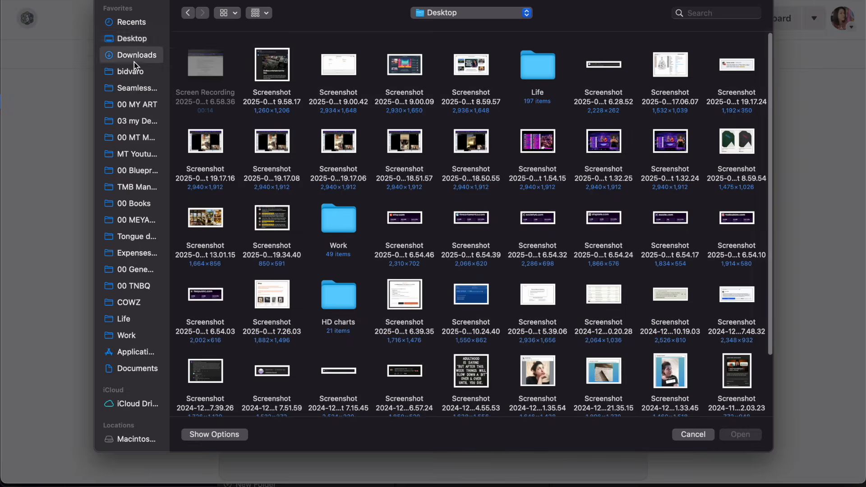
click(134, 56)
click(212, 69)
double_click(212, 68)
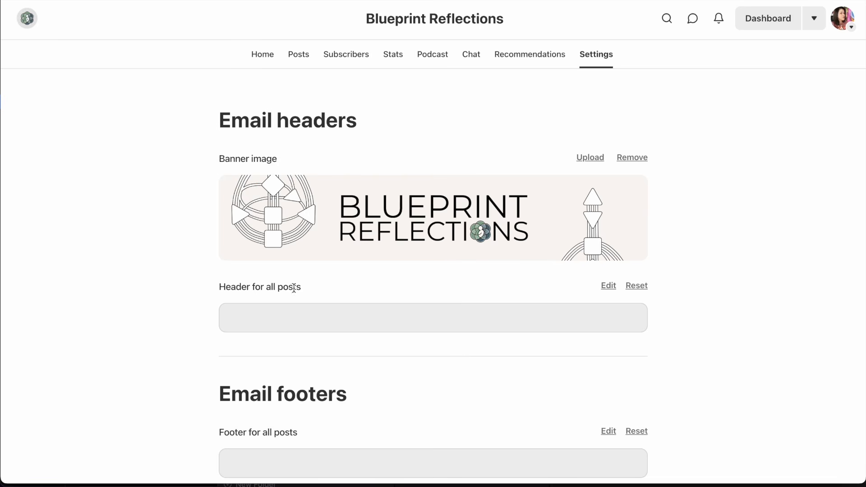
Write a footer for all posts thanking readers and inviting them to visit the WEBSITE or browse through the Human Design Merch
scroll(429, 298, down, 3)
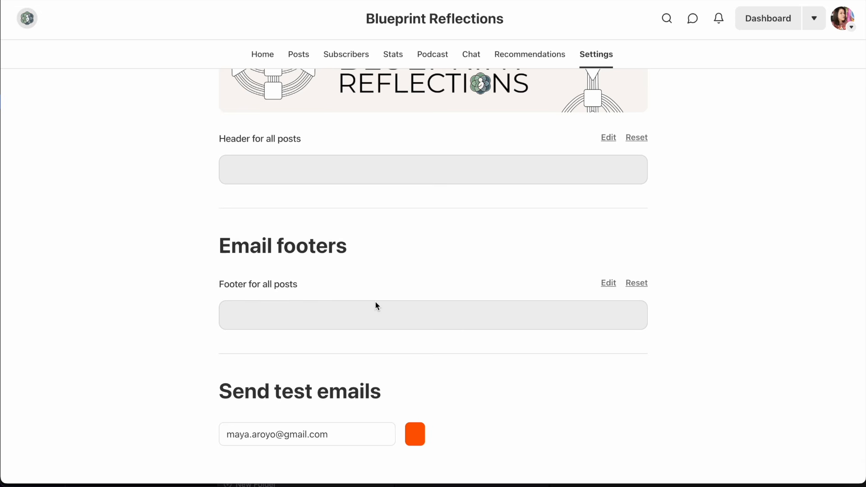
click(609, 283)
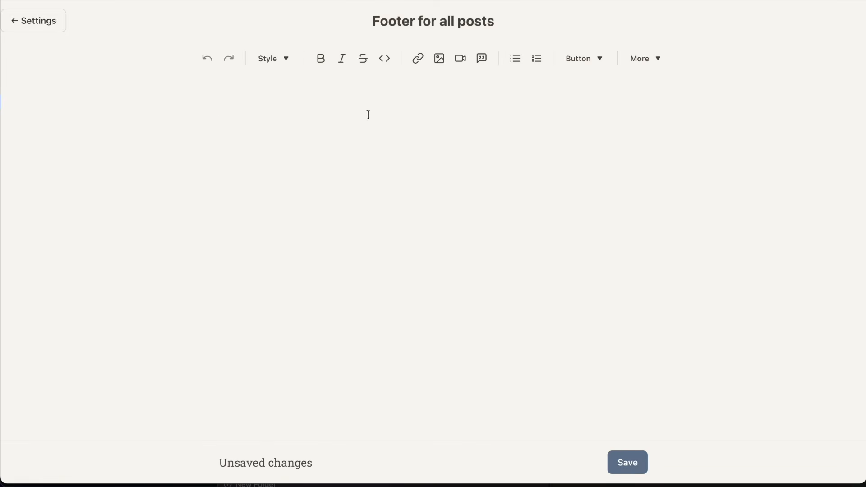
click(367, 114)
text(Thanks for reading another short story or poem by Blueprint Reflections, I hope you found it relatable :) If you’re looking for more information about Human Design feel free to visit our WEBSITE, or browse through our Human Design Merch to find statement and expression gifts for your design type & others!)
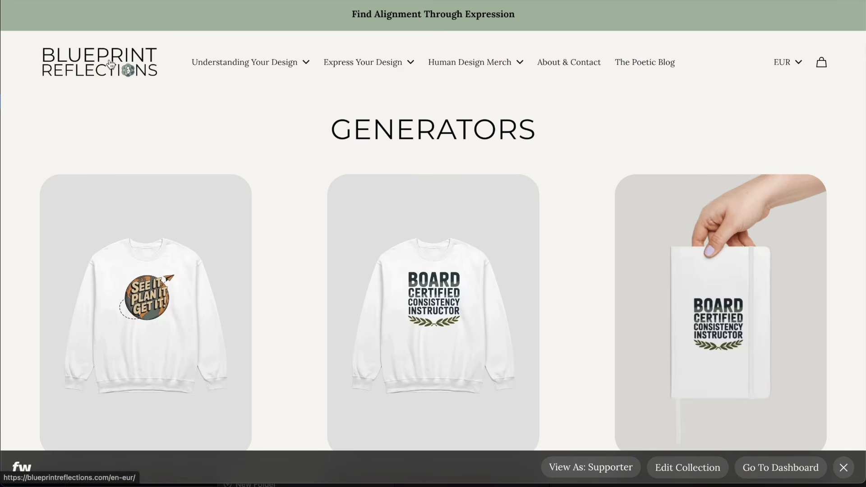
click(99, 63)
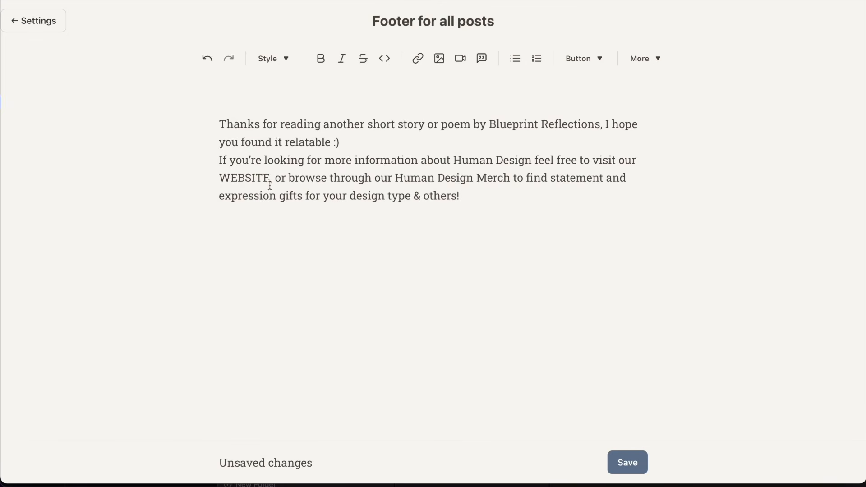
double_click(253, 178)
click(418, 59)
text(https://blueprintreflections.com/)
click(248, 285)
click(408, 138)
Open the Express Your Design page on the Blueprint Reflections website and get its address for the footer's merch link
drag(296, 180, 511, 183)
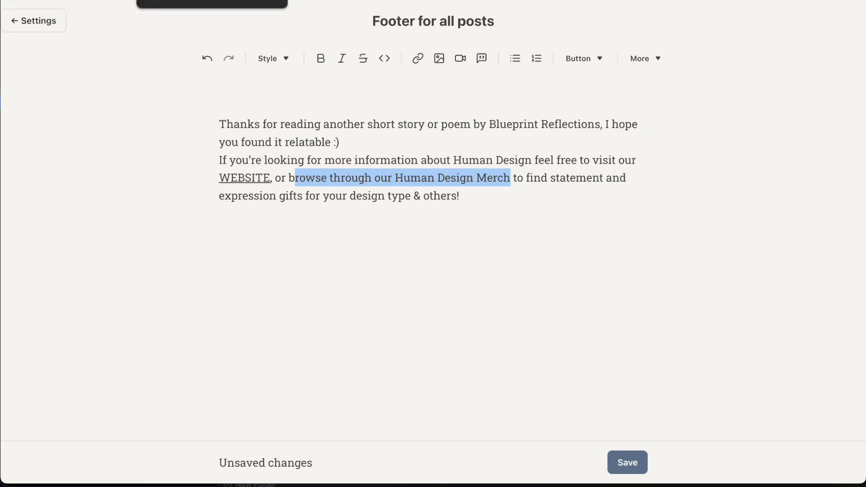
click(188, 0)
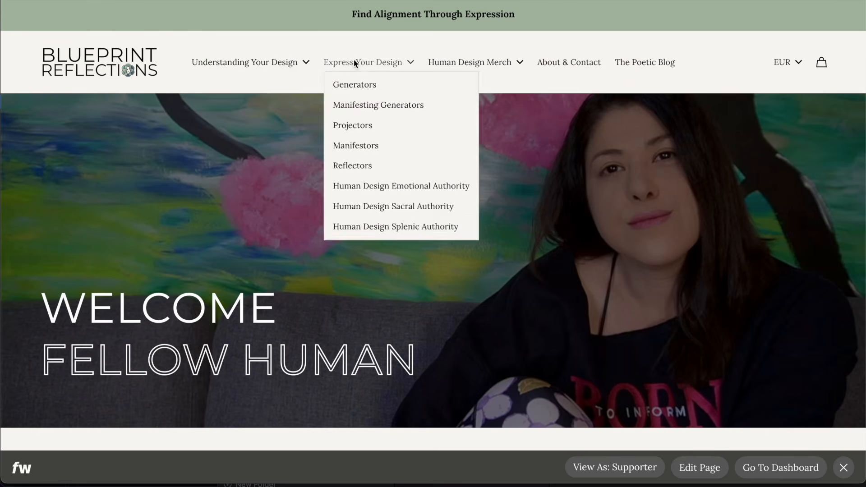
click(353, 61)
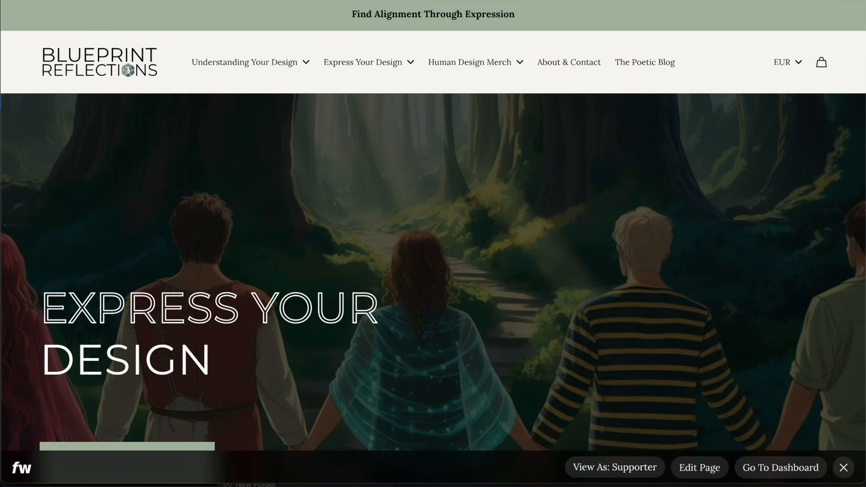
key(BackSpace)
key(BackSpace)
key(BackSpace)
key(BackSpace)
key(BackSpace)
key(BackSpace)
key(BackSpace)
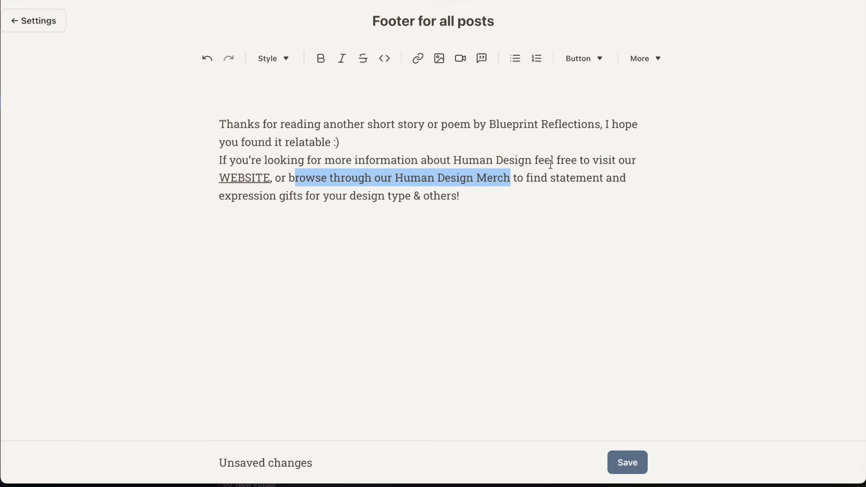
click(408, 193)
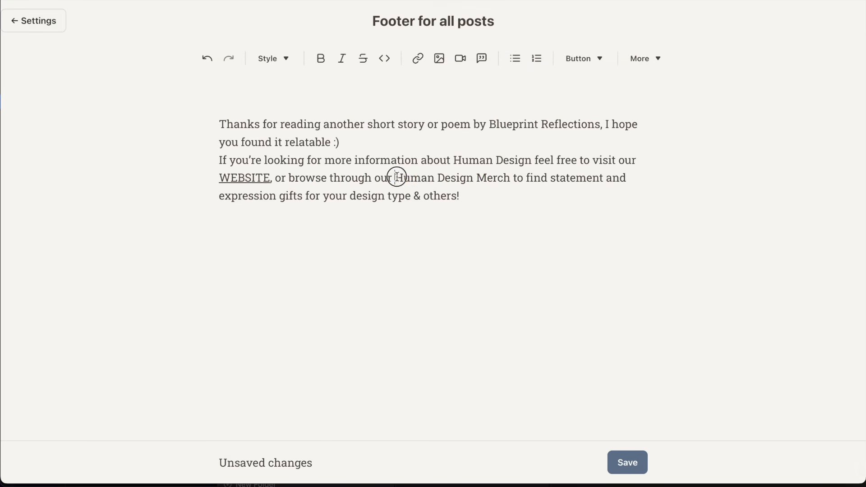
drag(397, 177, 506, 177)
click(416, 63)
text(https://blueprintreflections.com/pages/express-your-design)
click(419, 286)
End the footer with the line "Have a beautiful day," and the author's first name followed by <3 on the line below
click(393, 241)
key(Return)
text(Havea)
key(BackSpace)
text(a beautiful day,)
key(Return)
text(Mey <3)
key(Return)
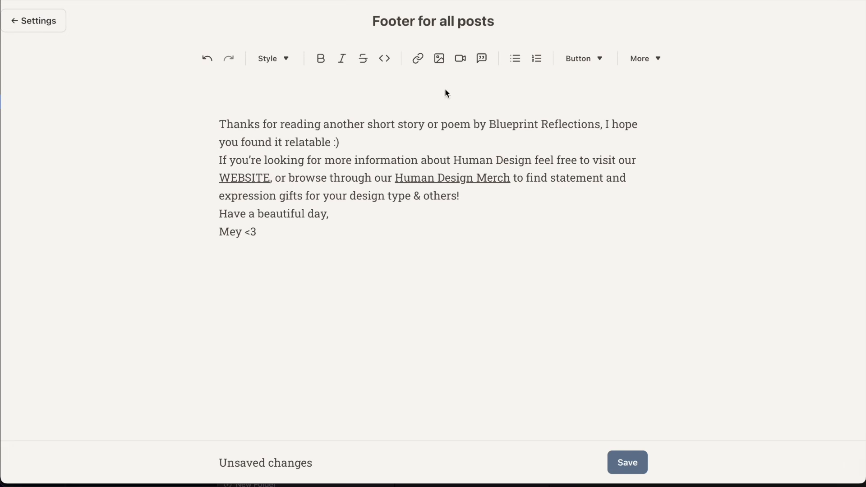
Insert the image passive income plan BR Stills 1.jpg from the MT Youtube Stills folder below the footer sign-off
click(439, 58)
click(457, 82)
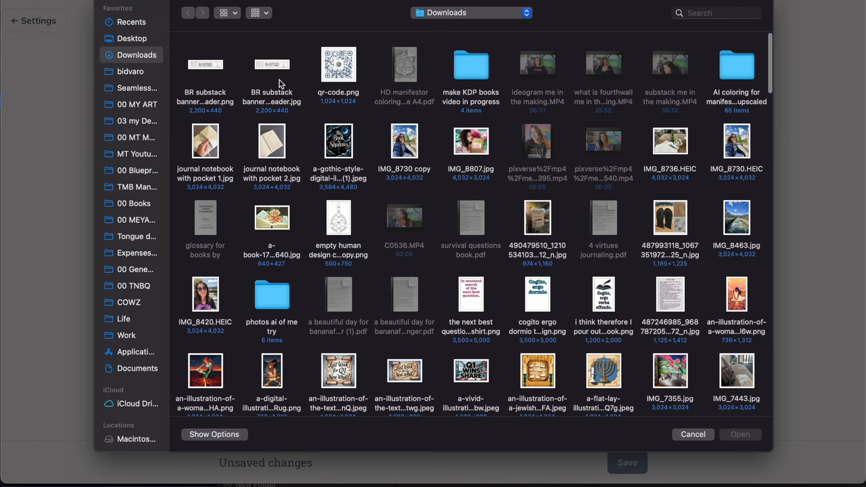
click(134, 188)
click(140, 156)
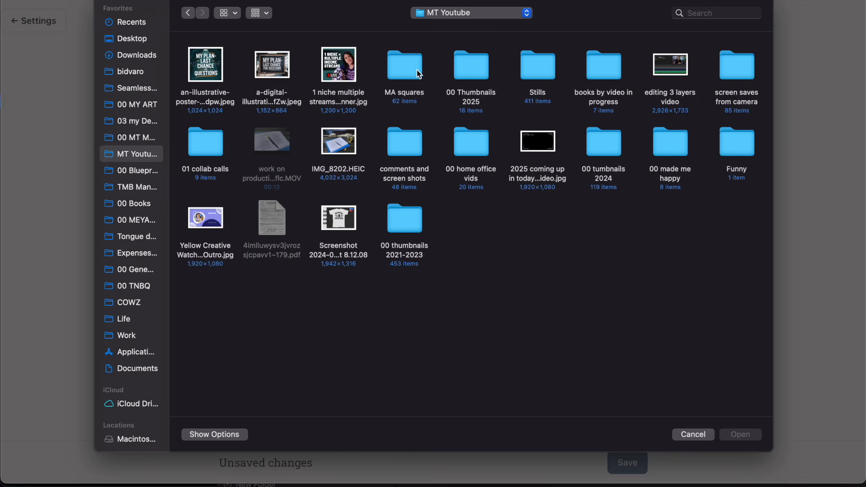
double_click(526, 104)
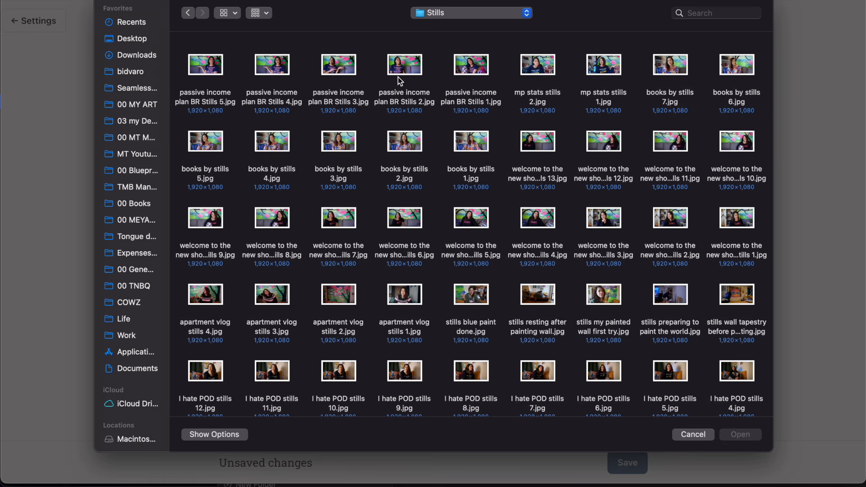
double_click(481, 69)
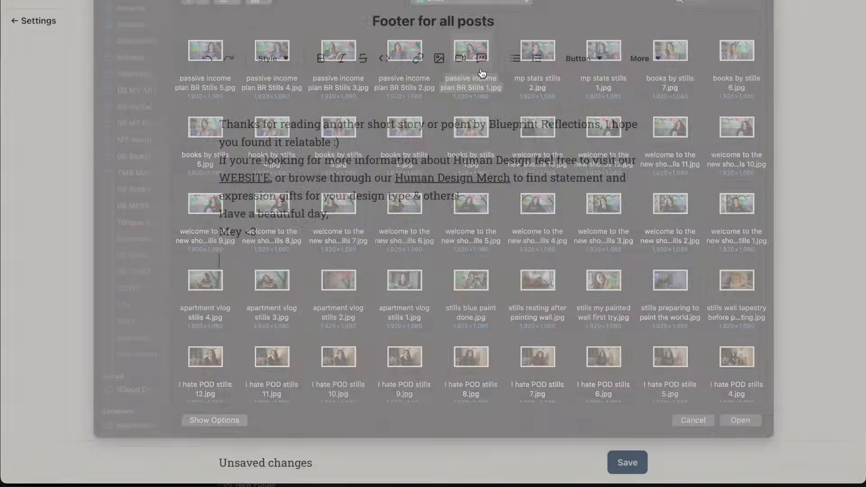
Shrink the footer photo to a little over half the text width, delete the empty line below it and save the footer
scroll(472, 247, down, 3)
click(485, 247)
drag(641, 238, 548, 238)
click(289, 397)
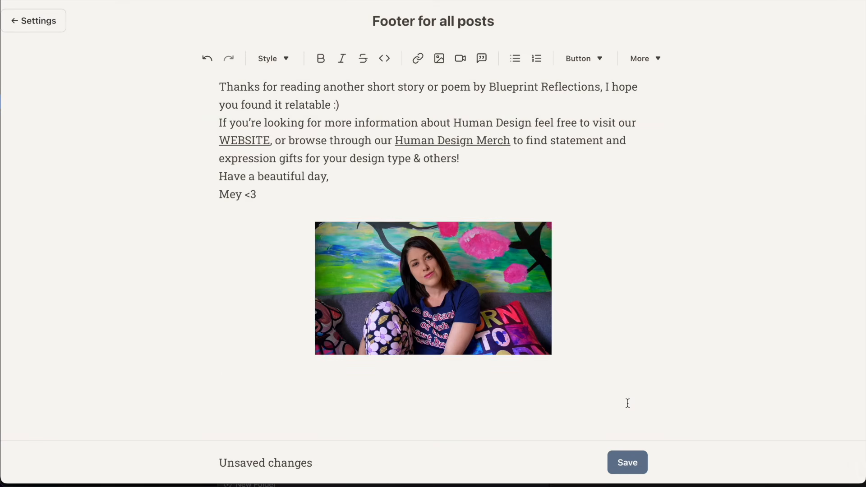
key(BackSpace)
click(637, 466)
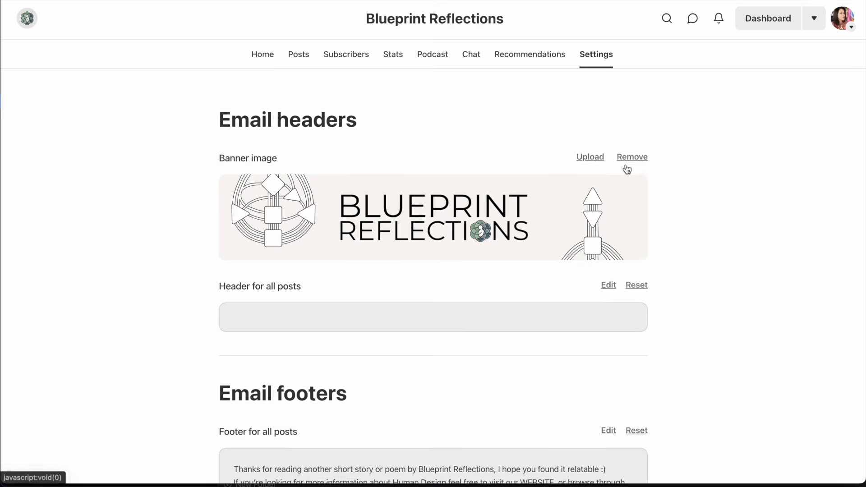
Review the saved footer for all posts together with the email banner image
scroll(631, 207, down, 8)
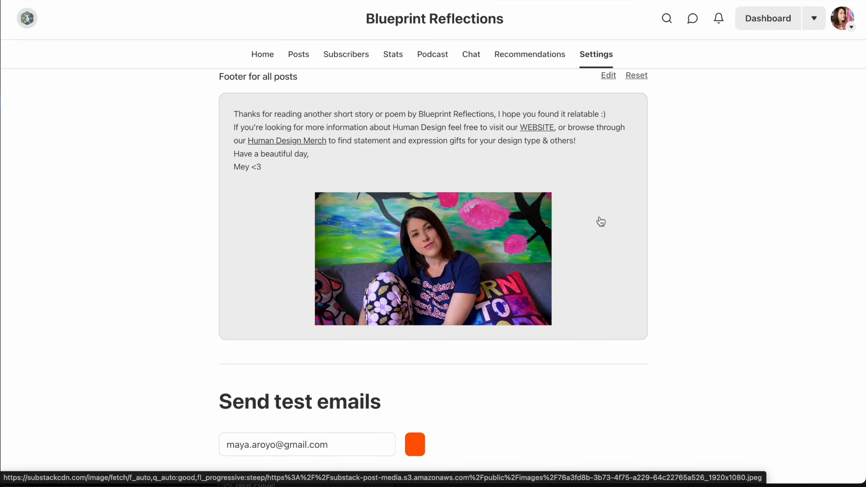
scroll(599, 221, down, 1)
scroll(490, 230, up, 8)
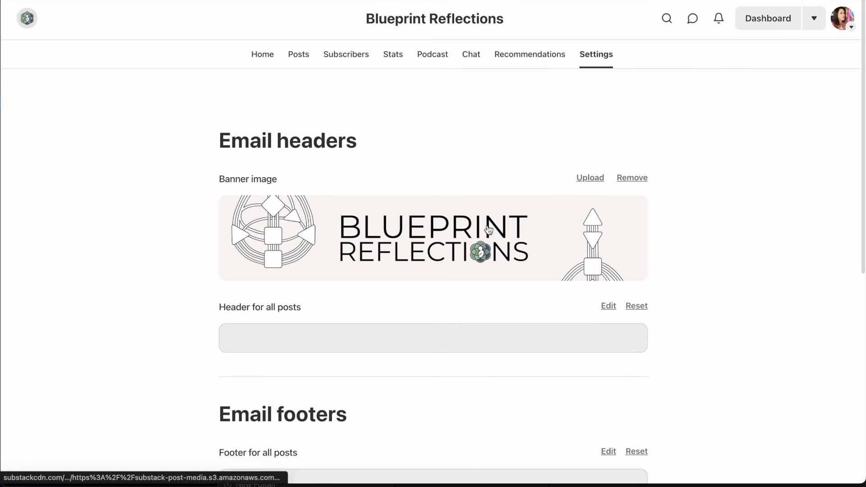
scroll(489, 230, down, 1)
Return to the publication's Emails settings and examine the opt-out page and welcome email options, including the one for imported subscribers
click(597, 54)
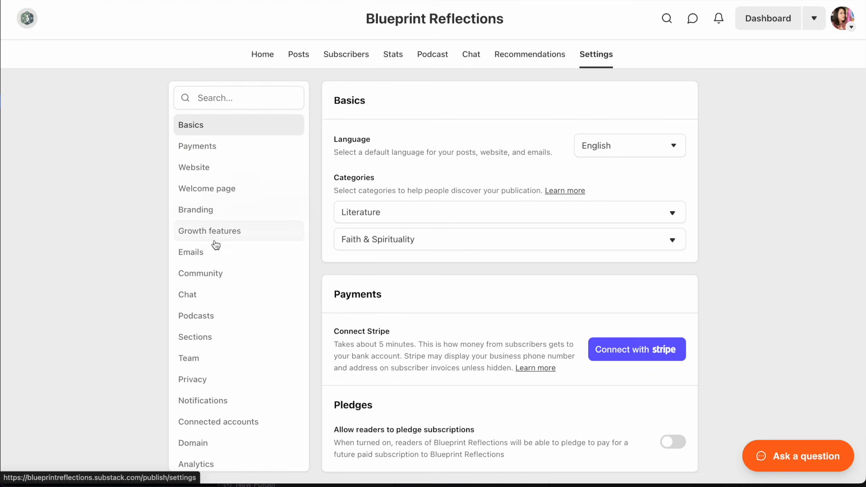
click(201, 252)
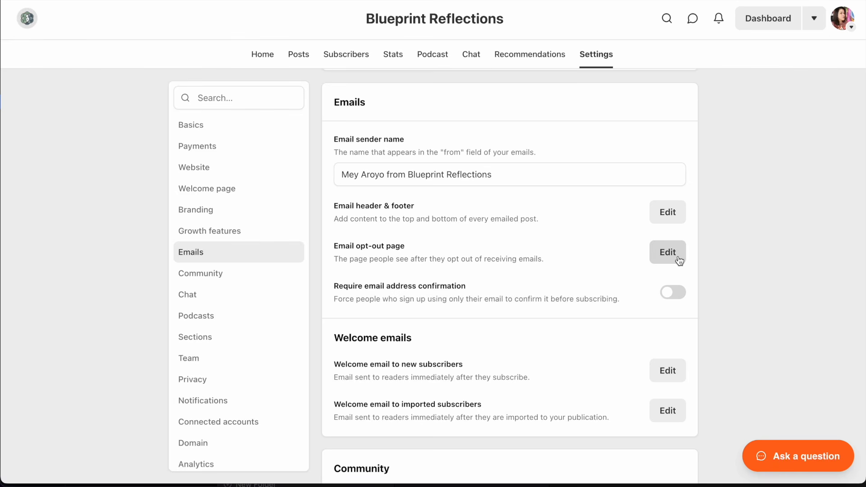
scroll(527, 228, down, 3)
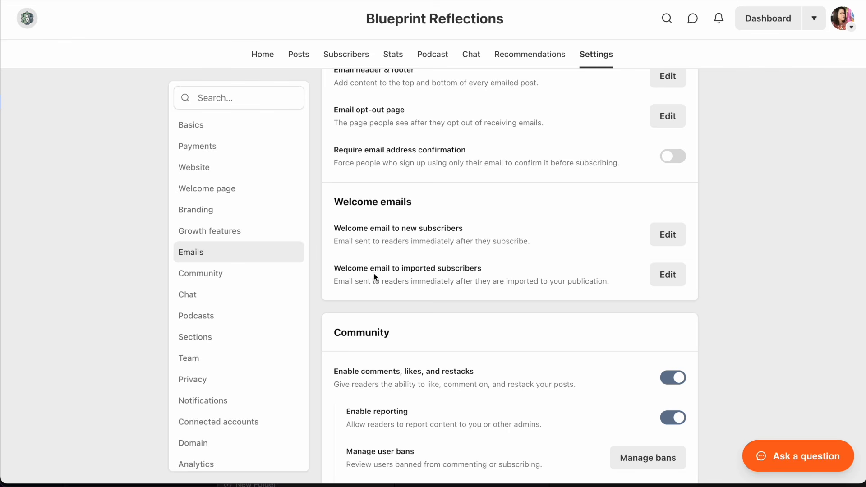
drag(431, 268, 473, 271)
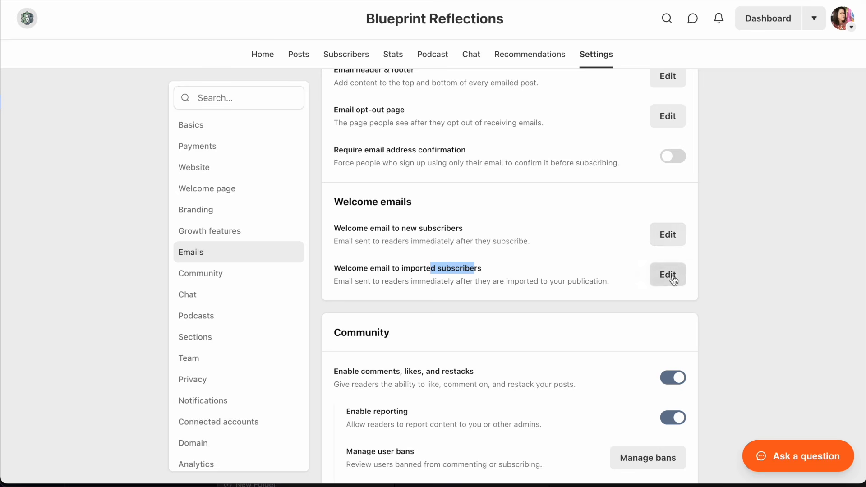
Examine the reporting, user ban and reported content moderation options in the Community settings
scroll(565, 209, down, 5)
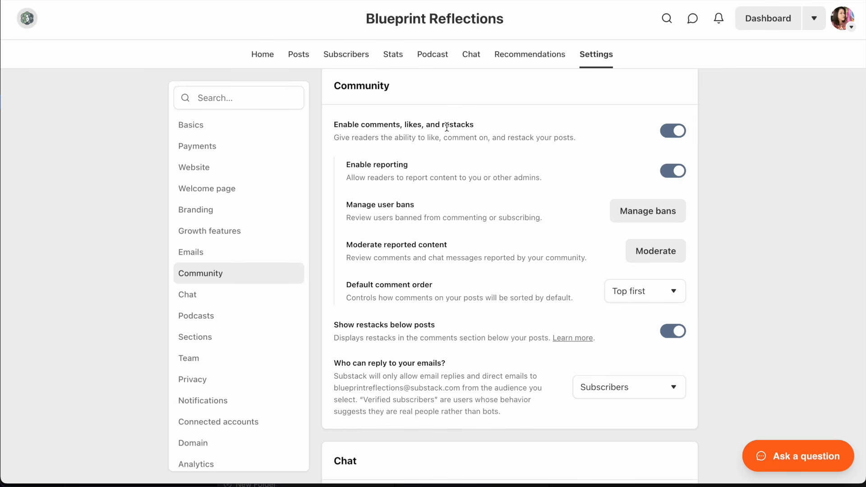
drag(371, 164, 458, 173)
click(373, 178)
drag(376, 178, 533, 179)
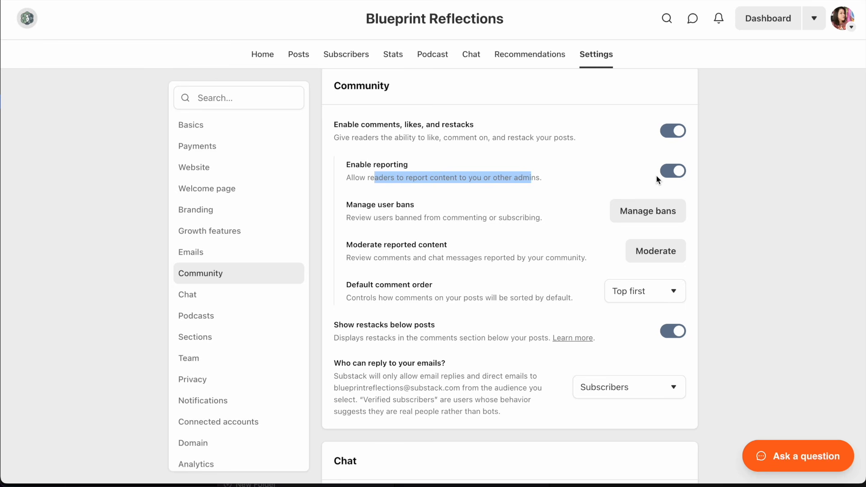
click(391, 205)
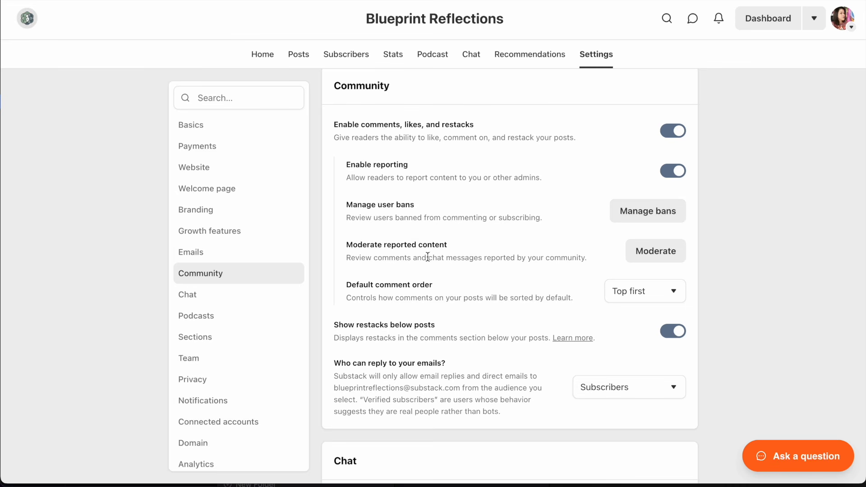
drag(370, 244, 460, 249)
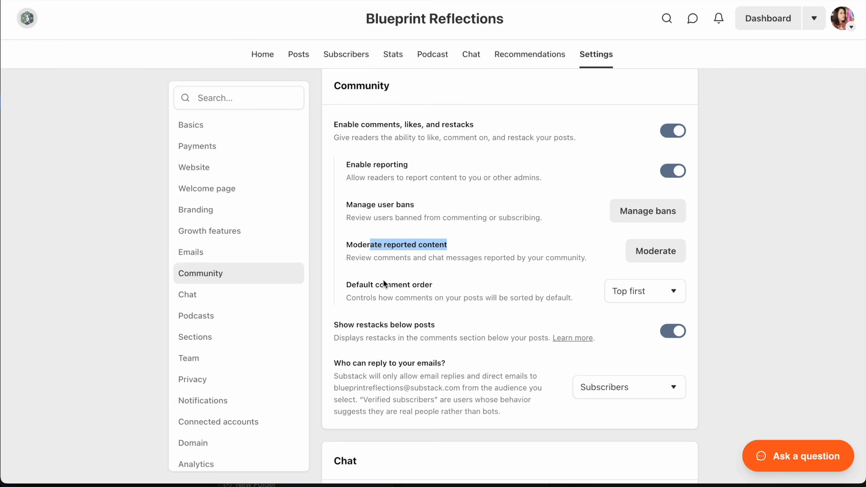
Set the default comment order in the Community settings to Newest first
click(365, 285)
drag(352, 284, 475, 294)
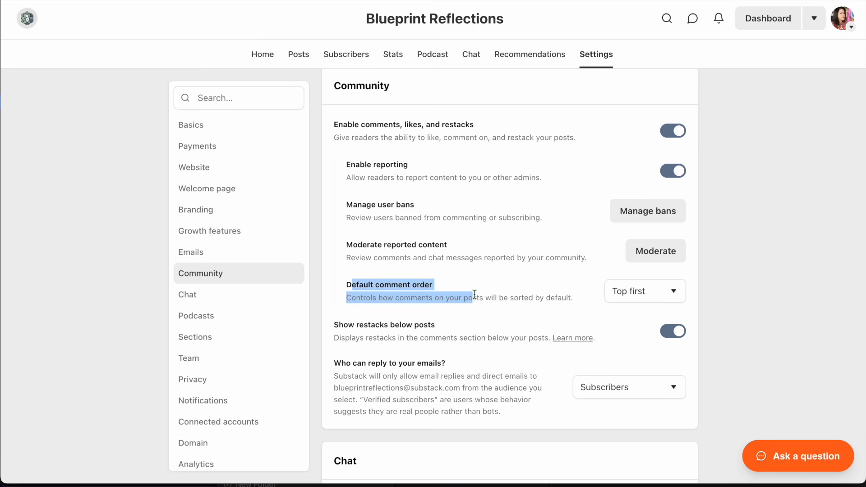
click(636, 292)
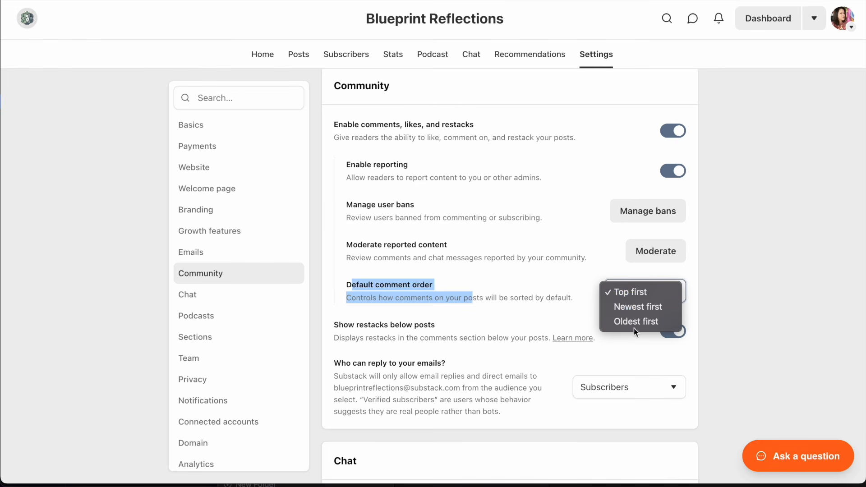
click(642, 311)
click(737, 290)
scroll(429, 311, up, 8)
scroll(376, 321, down, 8)
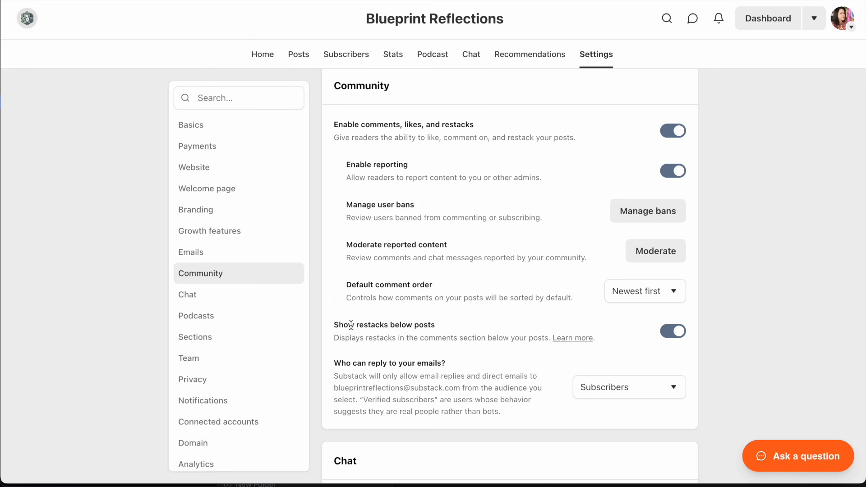
Set who can reply to the publication's emails to No one
drag(348, 325, 440, 329)
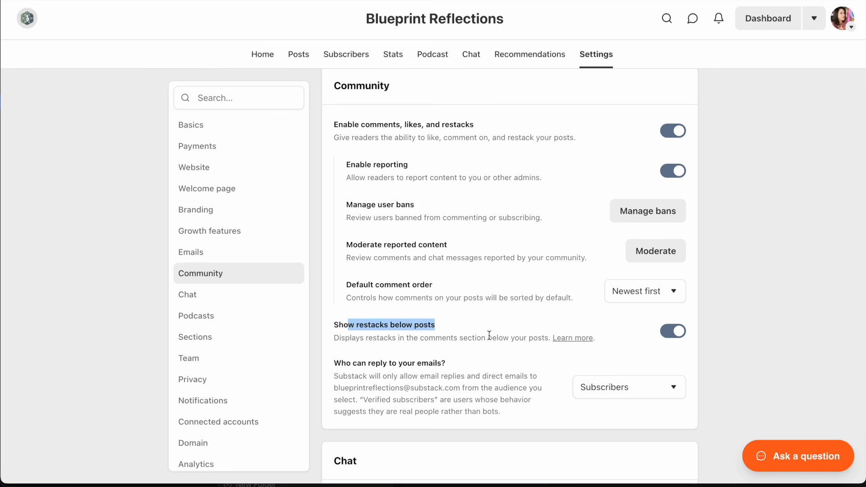
drag(383, 363, 468, 364)
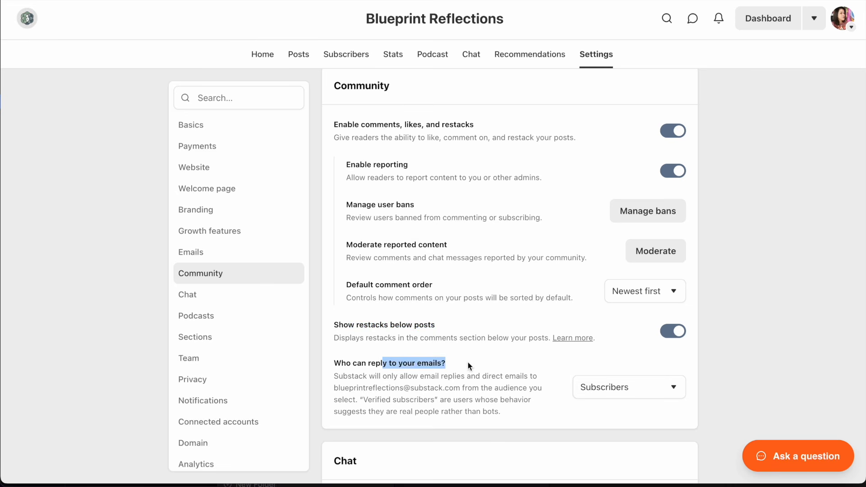
click(627, 391)
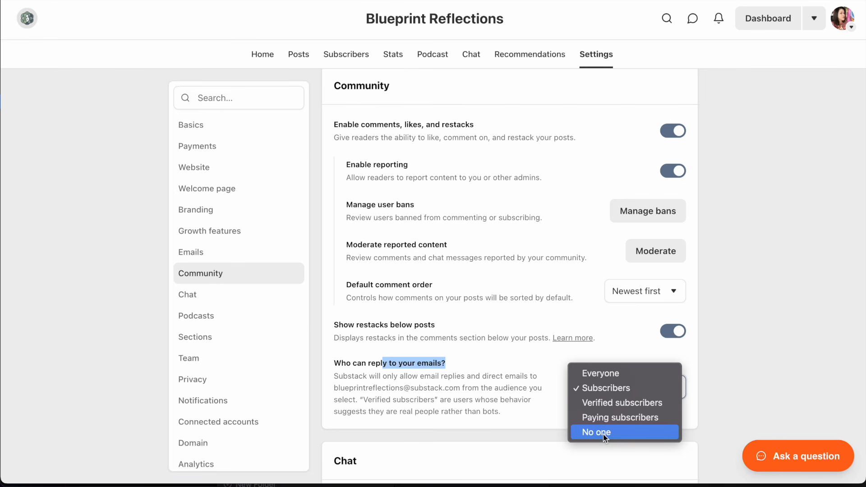
click(615, 435)
Enable the subscriber chat and disable it again, confirming that it should be turned off
scroll(713, 356, down, 4)
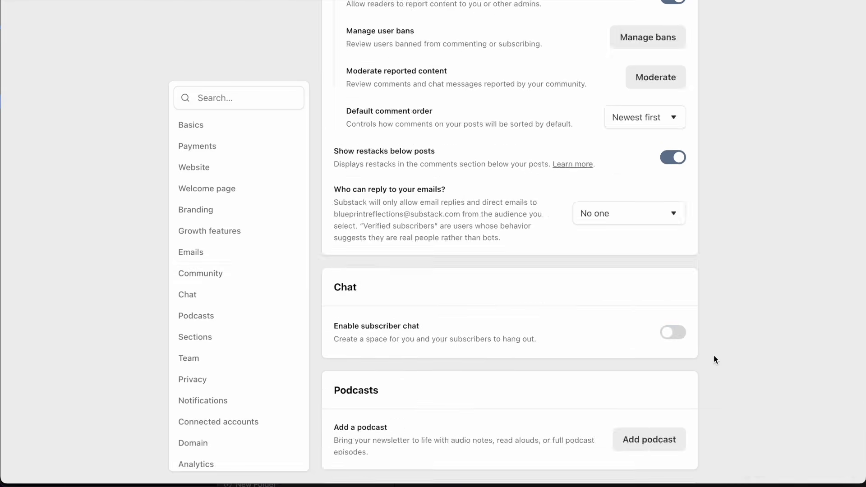
scroll(713, 355, down, 4)
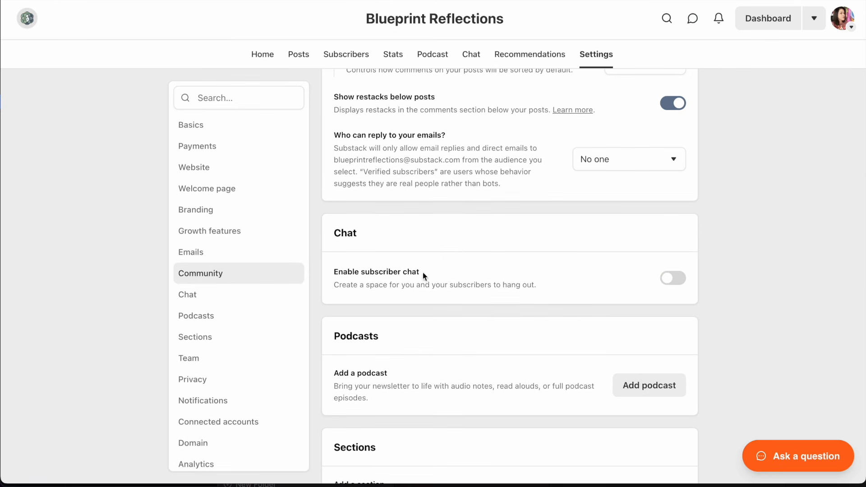
click(676, 282)
click(670, 283)
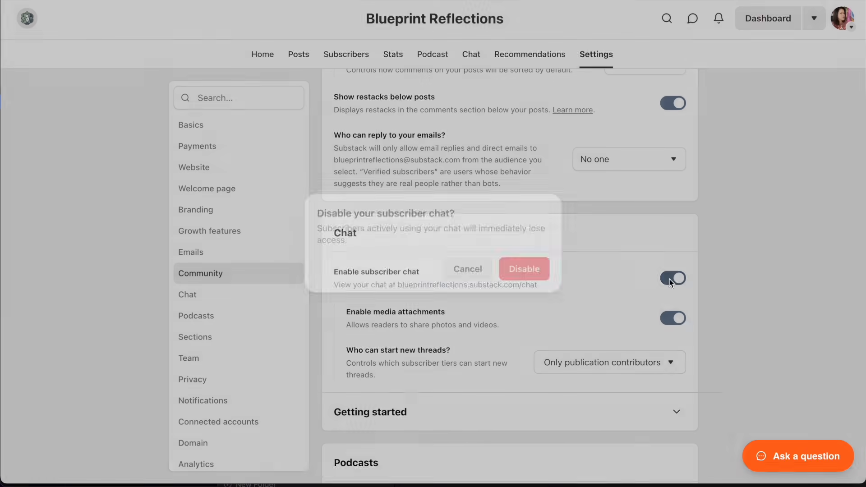
click(515, 268)
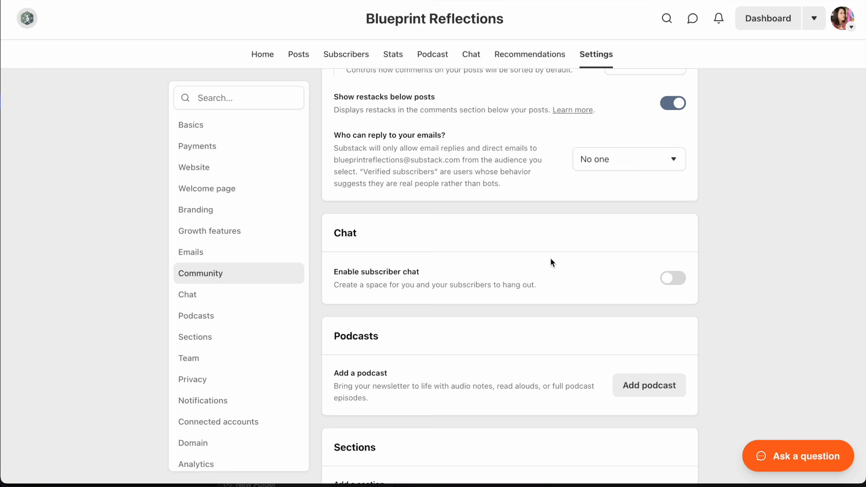
Review the Podcasts, Sections, Team and Privacy settings of the publication
scroll(504, 255, down, 3)
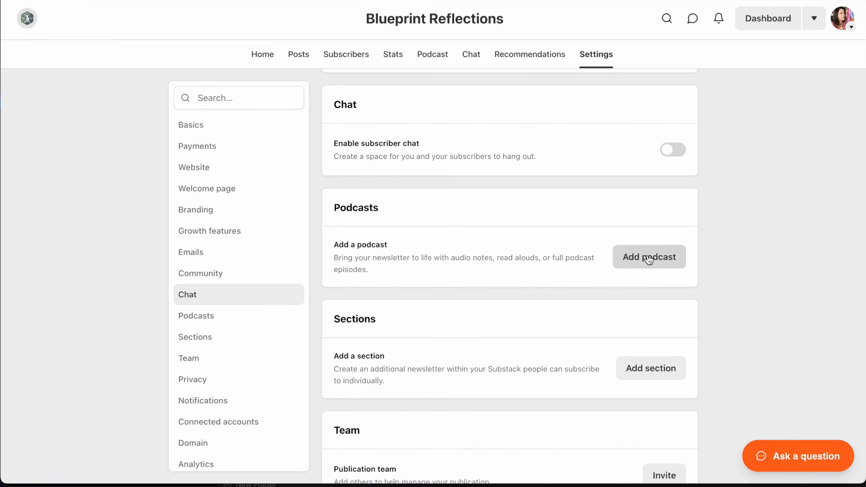
scroll(465, 228, down, 4)
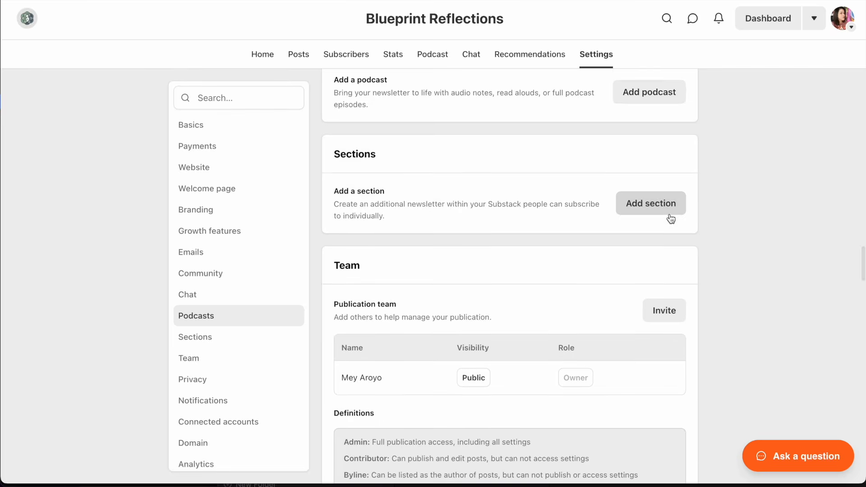
scroll(640, 217, down, 3)
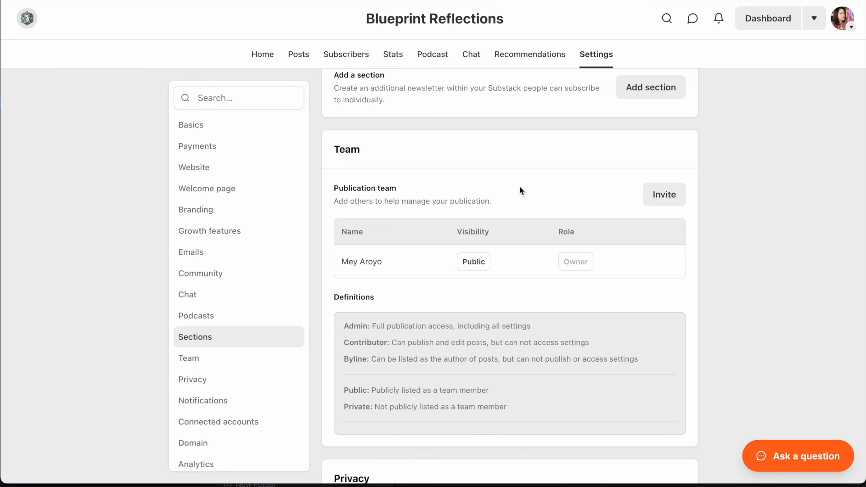
scroll(519, 185, down, 7)
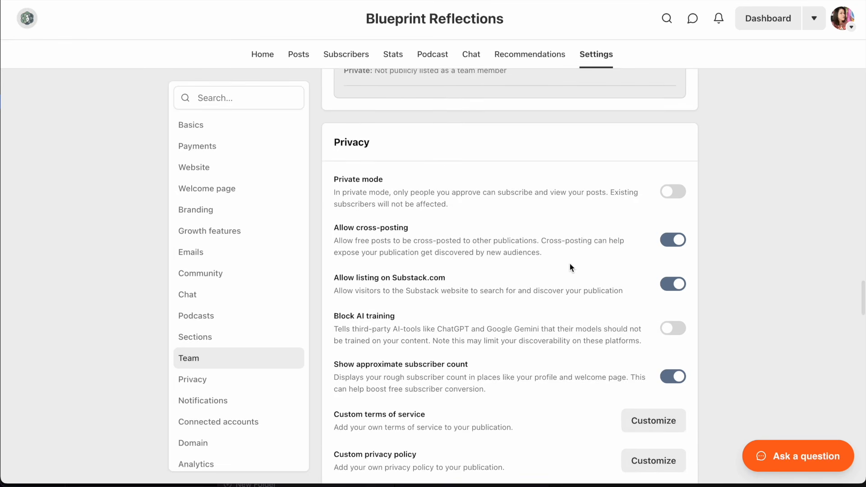
scroll(570, 264, down, 1)
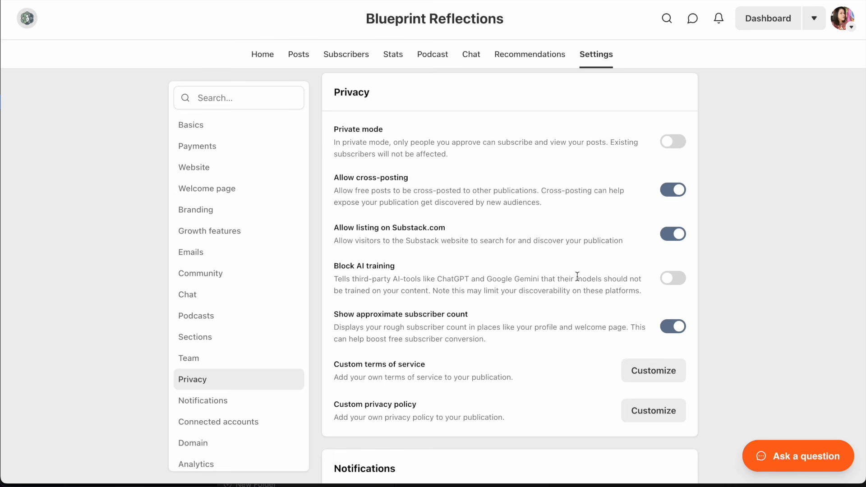
Turn off the notifications for new free subscribers, likes on posts and comments on posts
scroll(577, 276, down, 7)
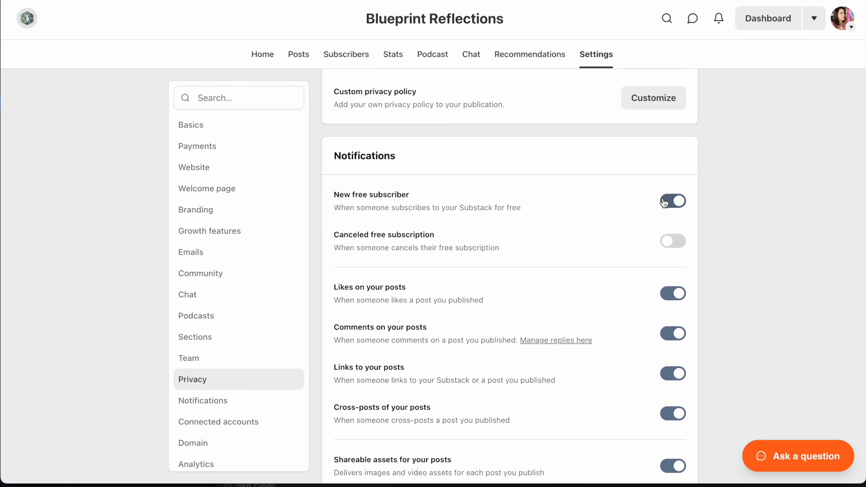
click(680, 204)
scroll(469, 200, down, 2)
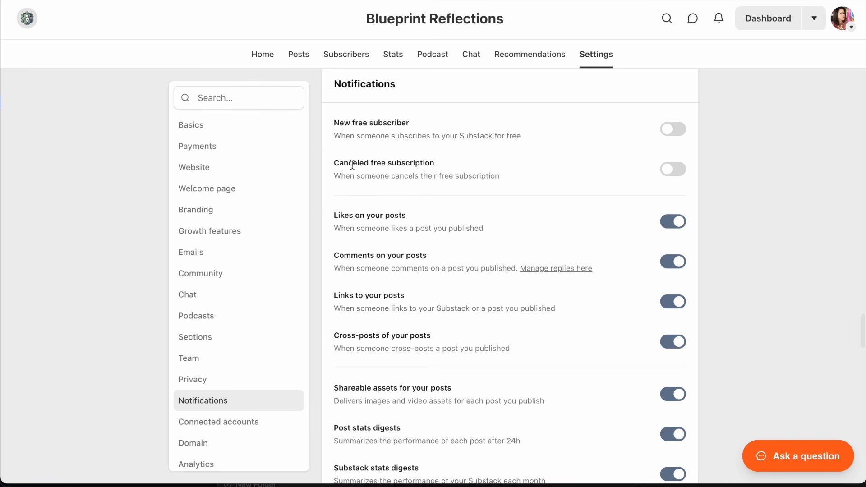
drag(349, 164, 437, 163)
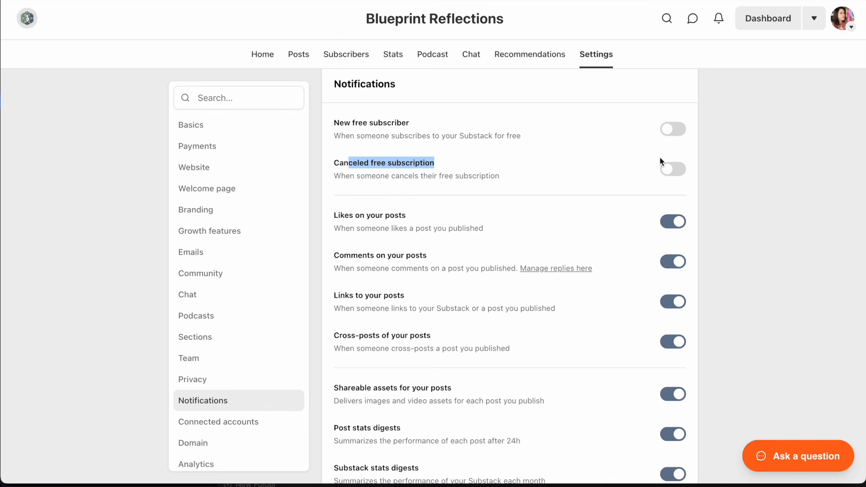
click(668, 221)
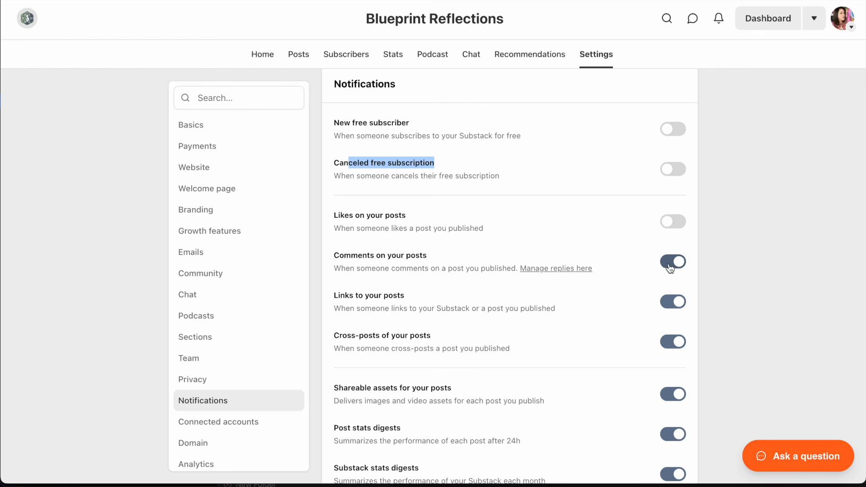
click(670, 267)
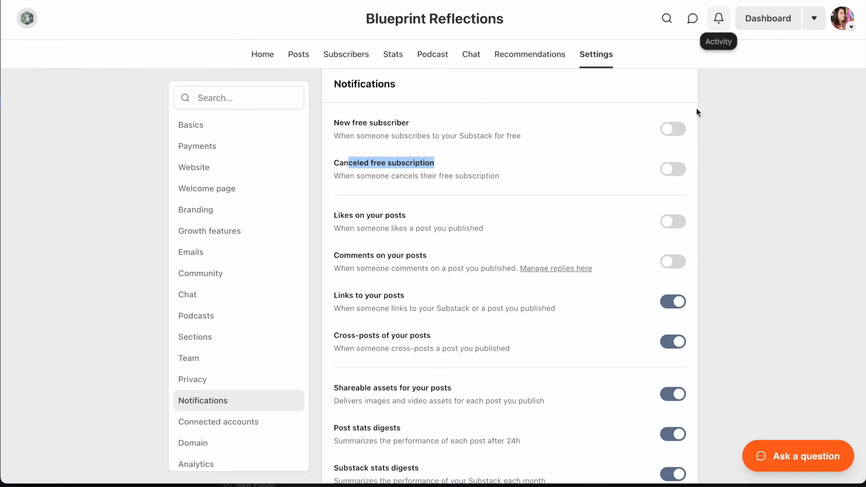
Review the post link and cross-post notifications, and turn off shareable assets for posts
scroll(526, 246, down, 3)
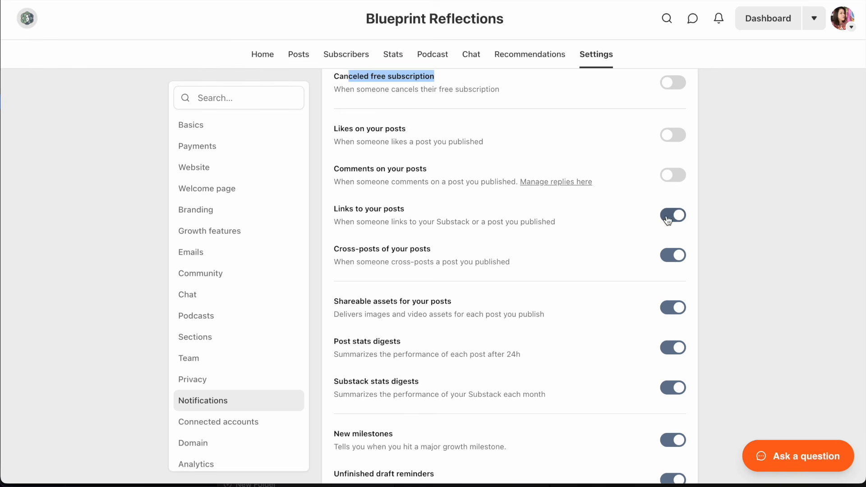
drag(345, 209, 454, 212)
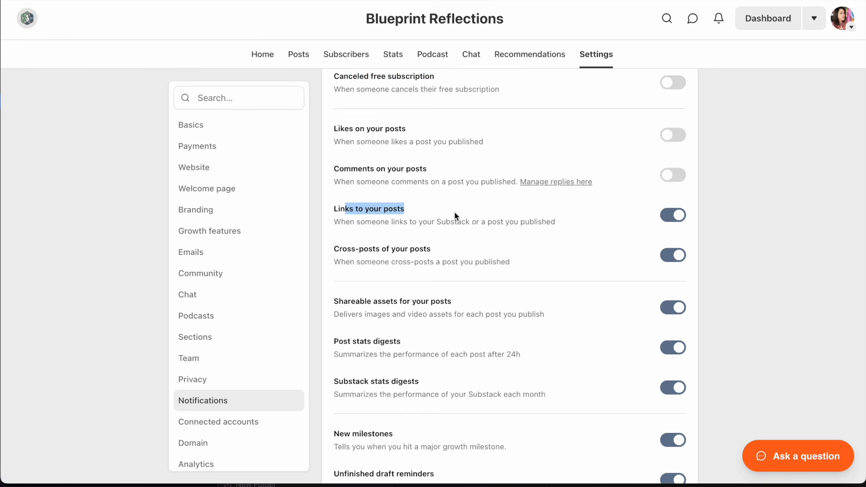
drag(359, 249, 483, 259)
scroll(584, 248, down, 3)
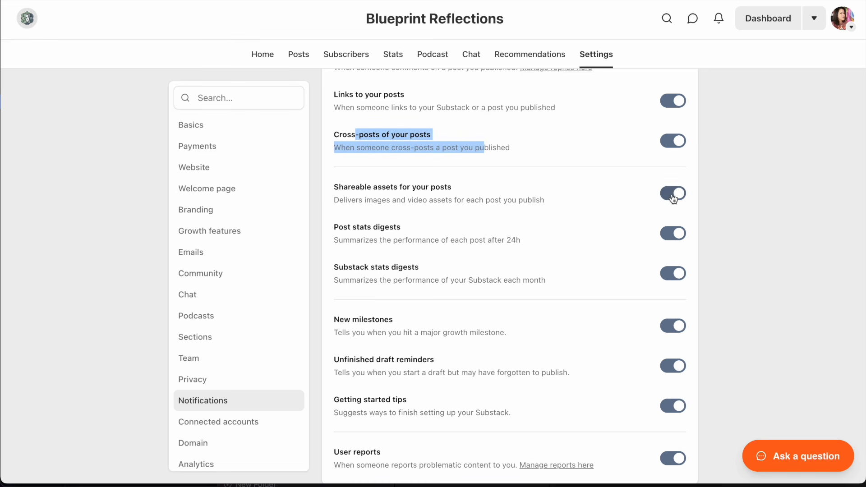
click(671, 197)
Turn off the notifications for post stats digests and Substack stats digests
drag(352, 227, 445, 240)
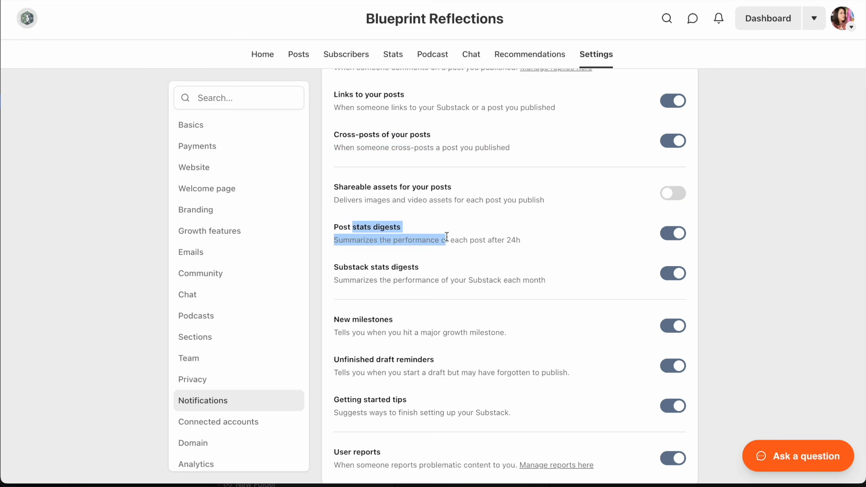
click(670, 233)
click(405, 238)
drag(339, 240, 493, 249)
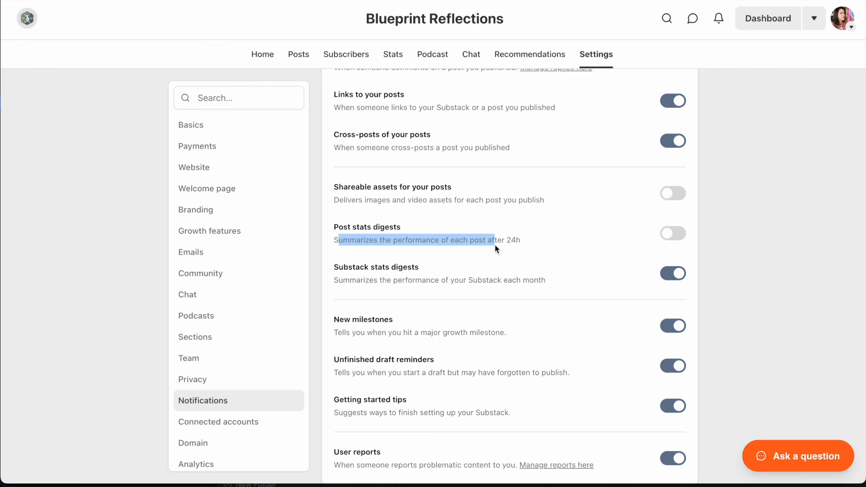
click(385, 272)
drag(344, 267, 562, 278)
click(672, 275)
Turn off the notifications for unfinished draft reminders, getting started tips and user reports
scroll(546, 221, down, 3)
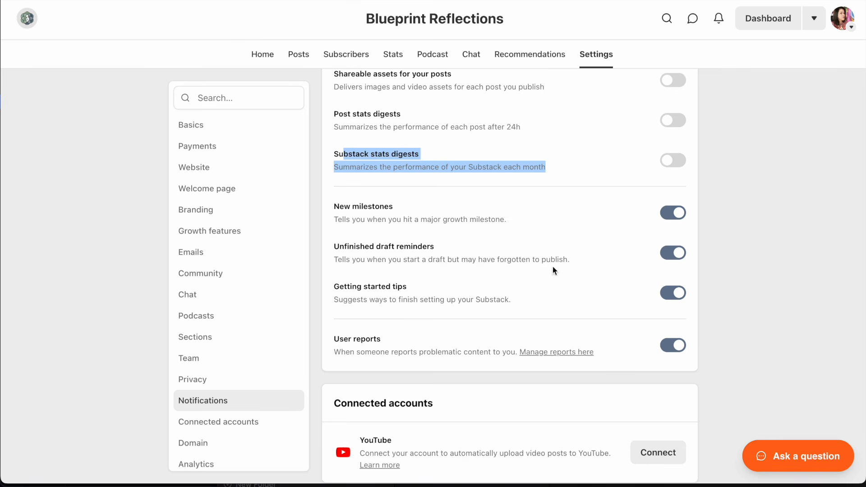
click(668, 251)
scroll(557, 225, down, 1)
click(672, 248)
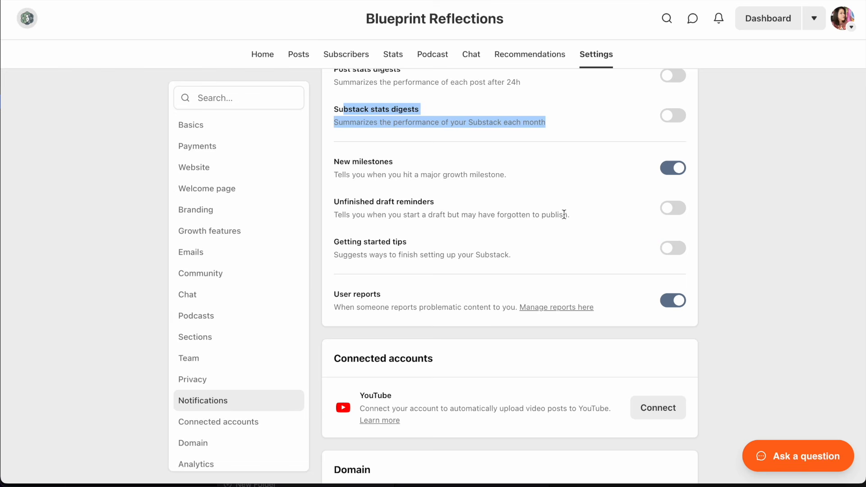
drag(493, 254, 357, 257)
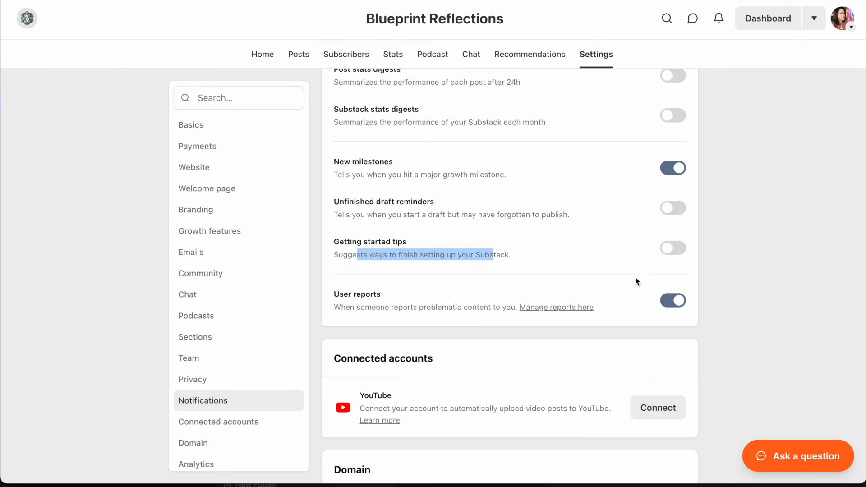
click(672, 302)
Examine the YouTube connection, custom domain and Bluesky domain options in the Connected accounts and Domain settings
scroll(475, 204, down, 4)
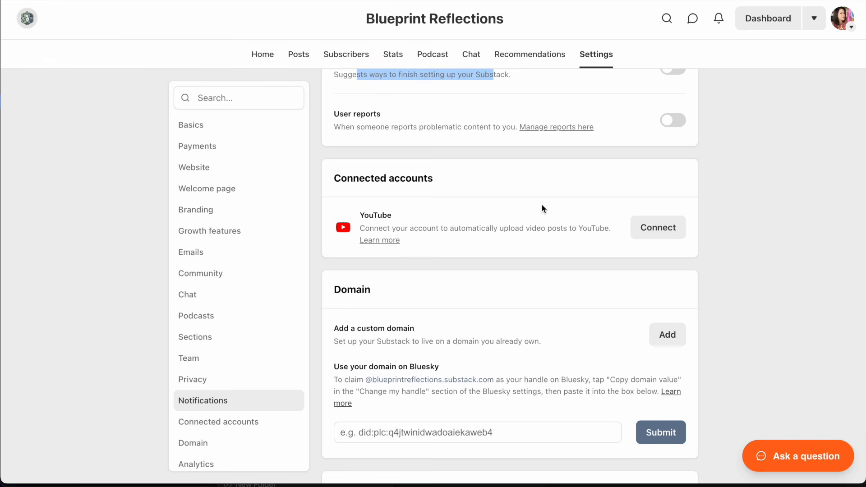
scroll(542, 203, down, 4)
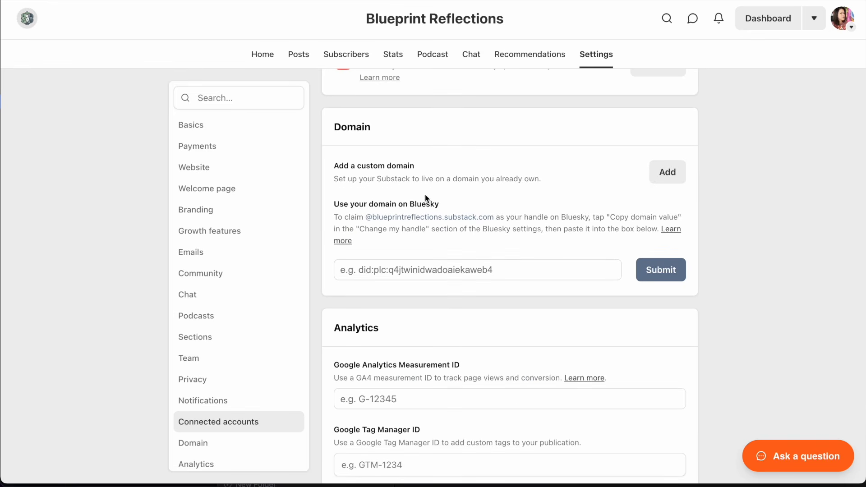
drag(344, 204, 440, 205)
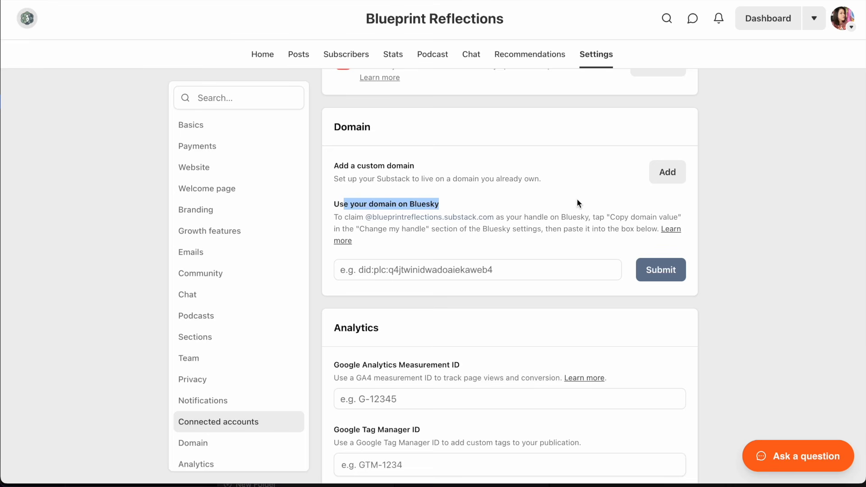
Examine the Analytics settings, including the Google Analytics, Tag Manager, Facebook, Twitter and Parse.ly IDs and Facebook Site Verification
scroll(577, 203, down, 4)
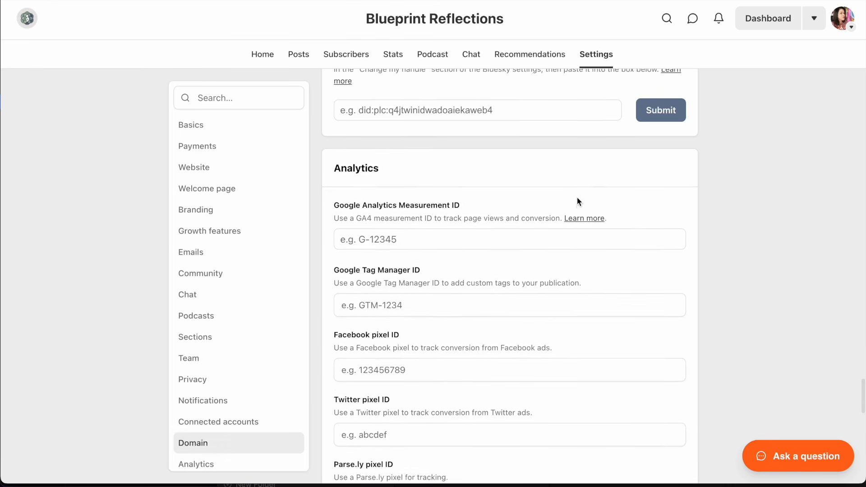
scroll(572, 138, down, 1)
scroll(539, 125, down, 2)
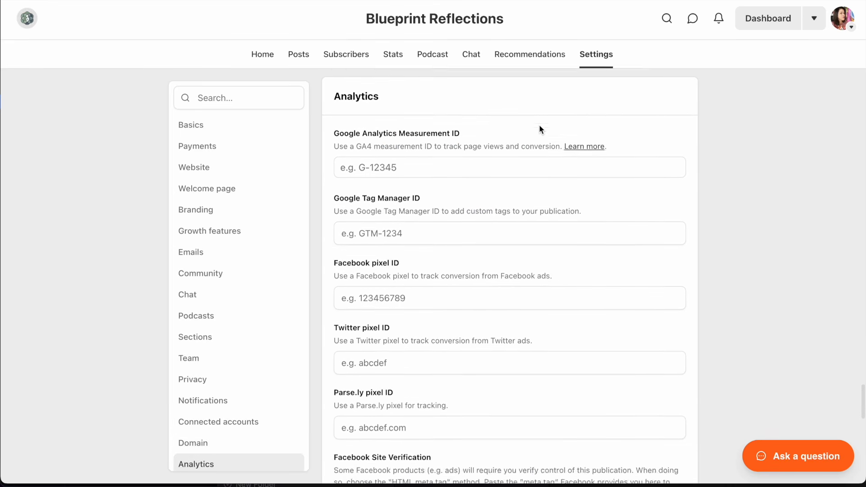
scroll(539, 125, up, 1)
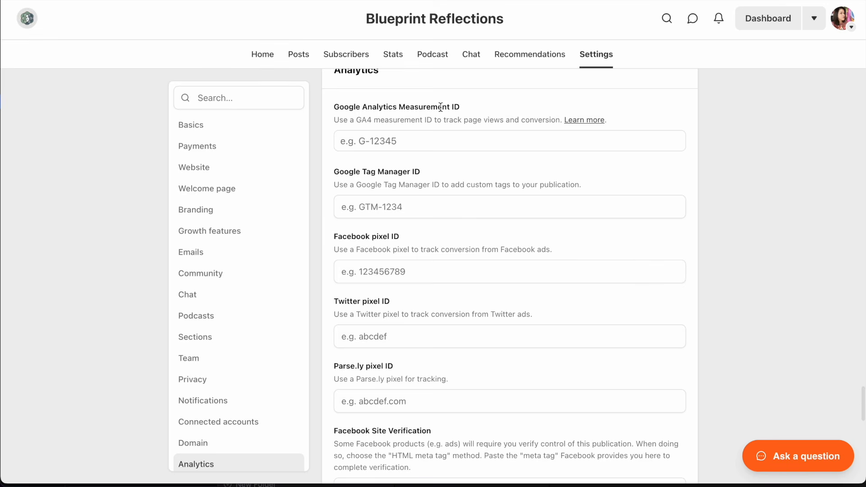
scroll(440, 141, down, 2)
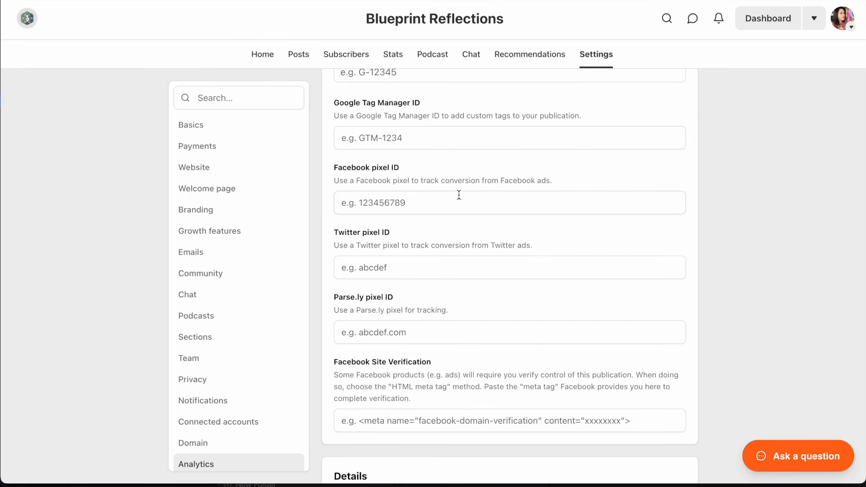
scroll(468, 247, down, 1)
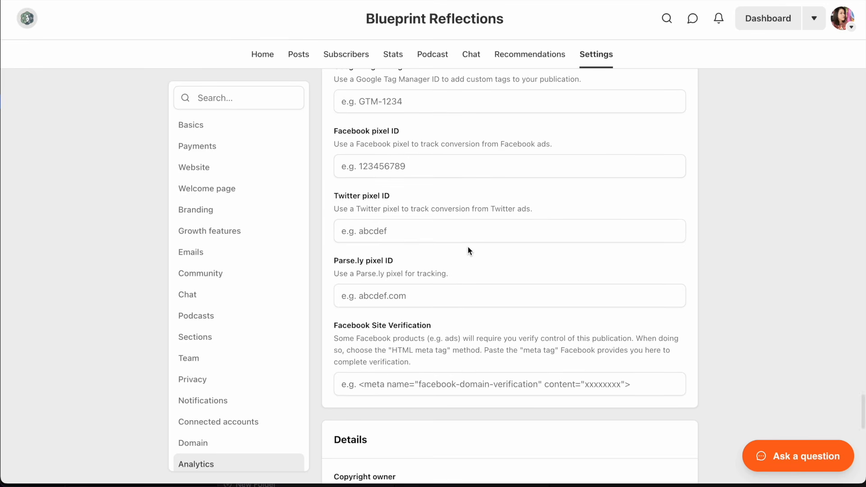
scroll(477, 295, down, 1)
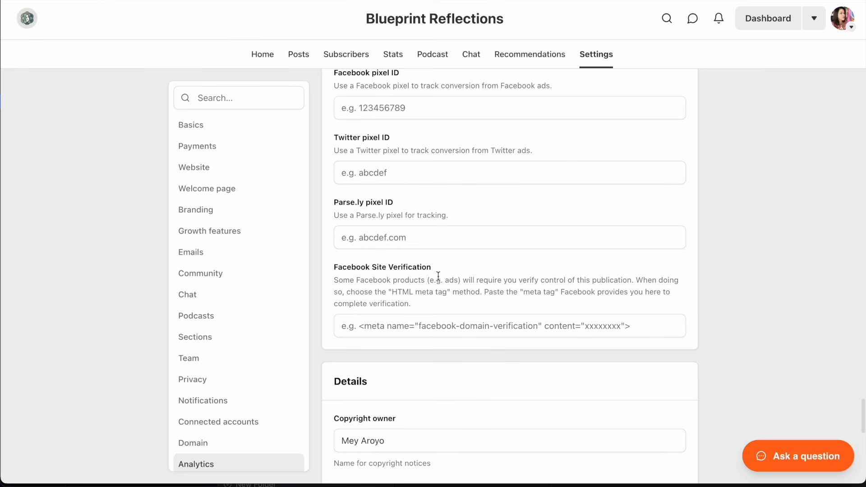
scroll(512, 268, up, 5)
scroll(512, 269, down, 5)
scroll(512, 265, down, 6)
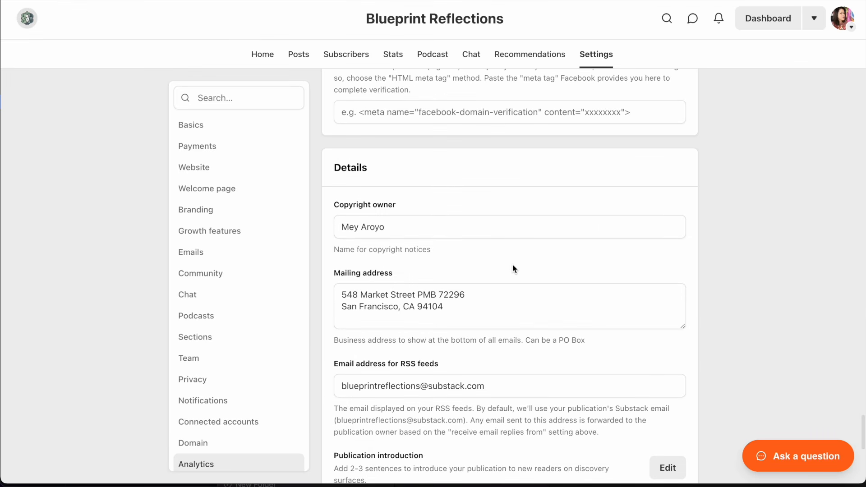
Clear the business mailing address in the publication's Details settings
scroll(512, 263, down, 1)
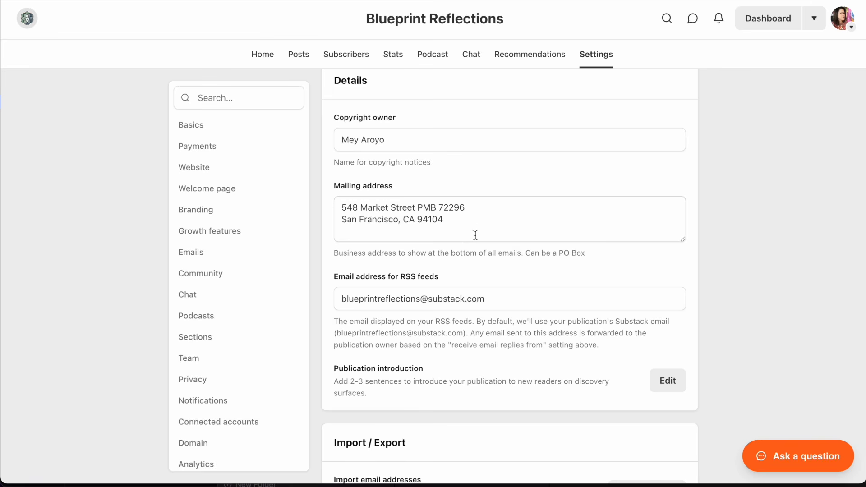
drag(473, 236, 350, 193)
click(488, 170)
drag(467, 222, 286, 207)
key(BackSpace)
click(366, 280)
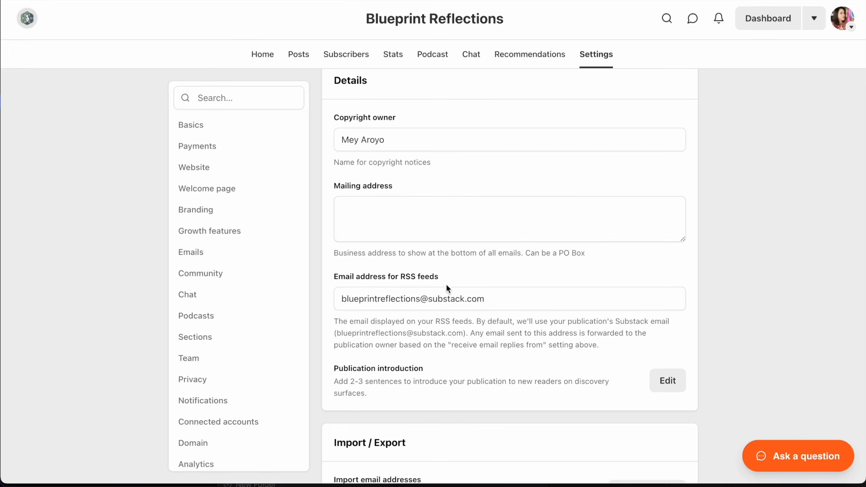
Review the RSS feed email, publication introduction, Import / Export and Danger Zone settings, and return to the start of the settings page
drag(337, 282, 455, 280)
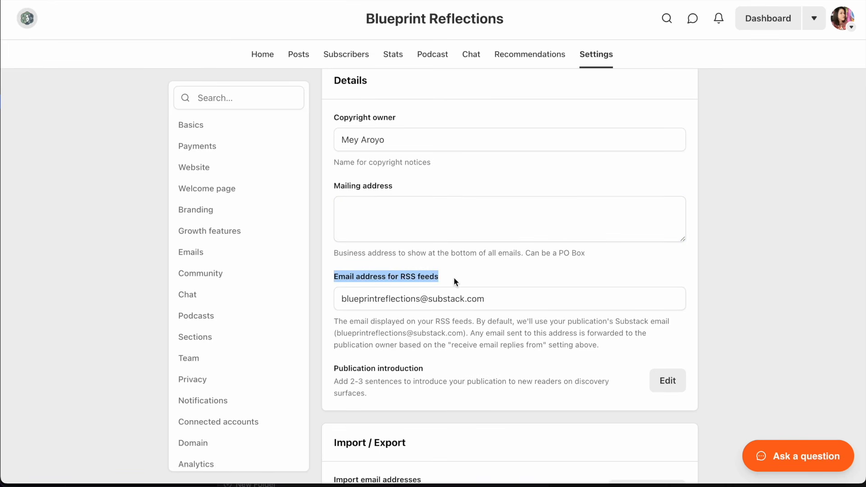
click(370, 297)
drag(345, 299, 543, 299)
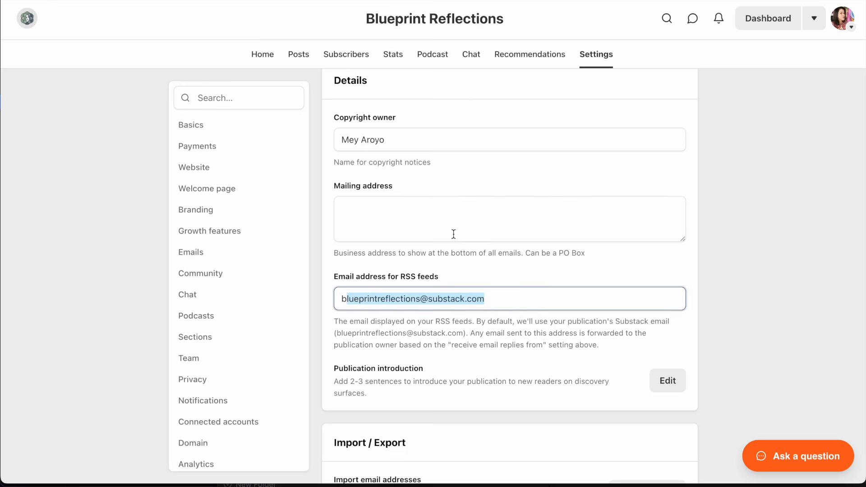
scroll(534, 257, down, 3)
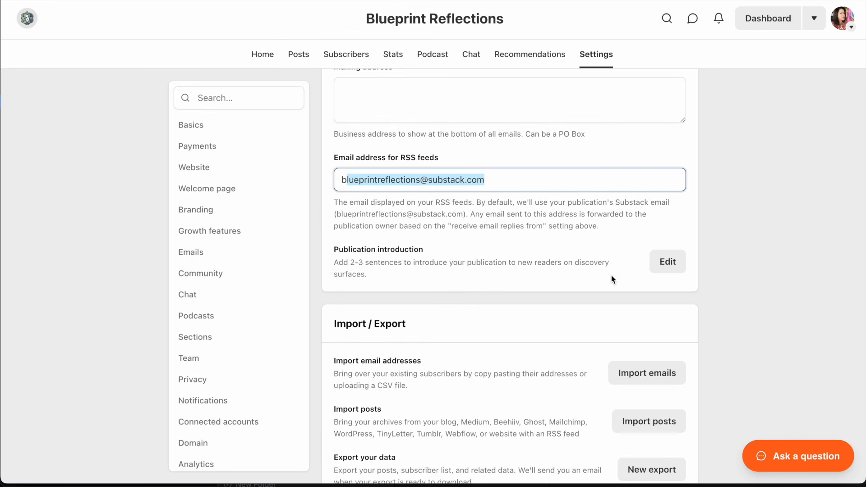
click(480, 276)
drag(391, 265, 590, 266)
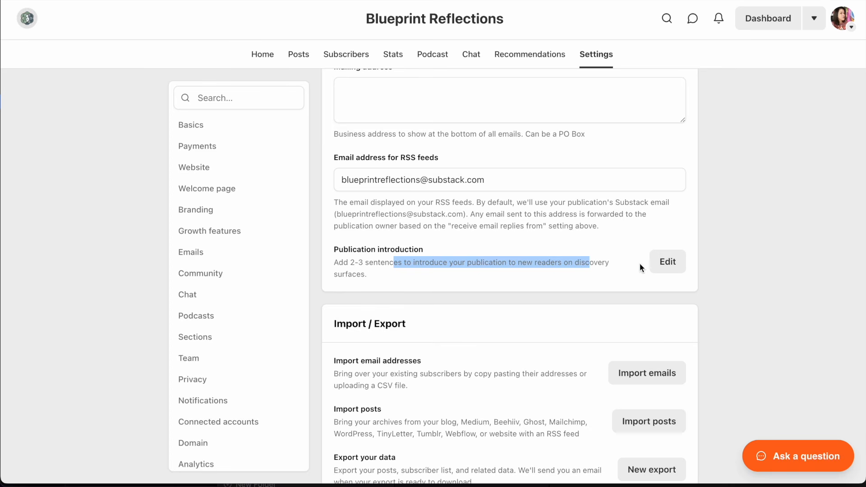
scroll(432, 257, down, 4)
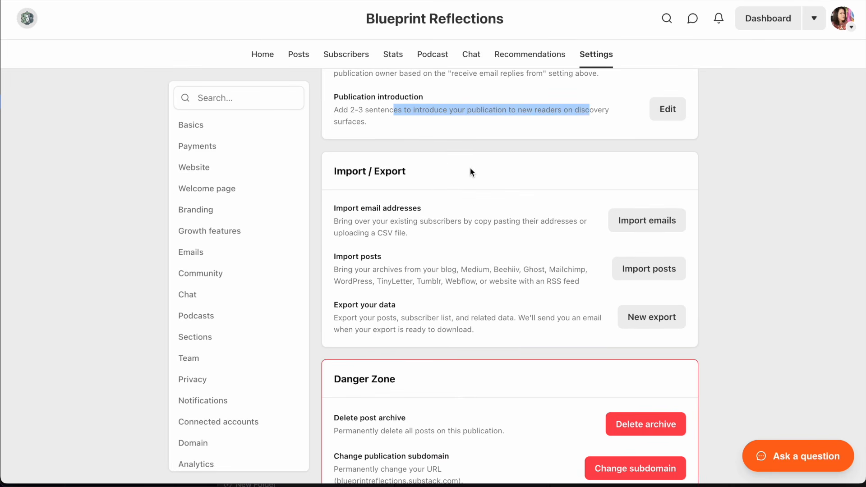
scroll(471, 173, down, 2)
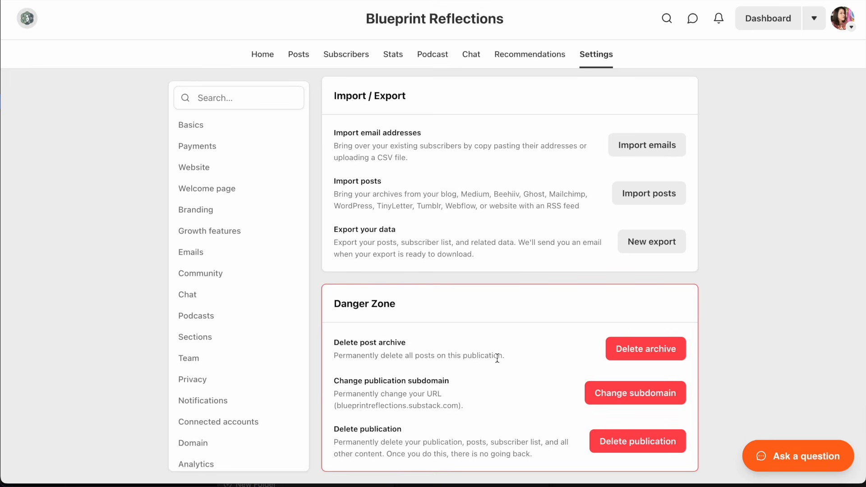
scroll(496, 357, up, 20)
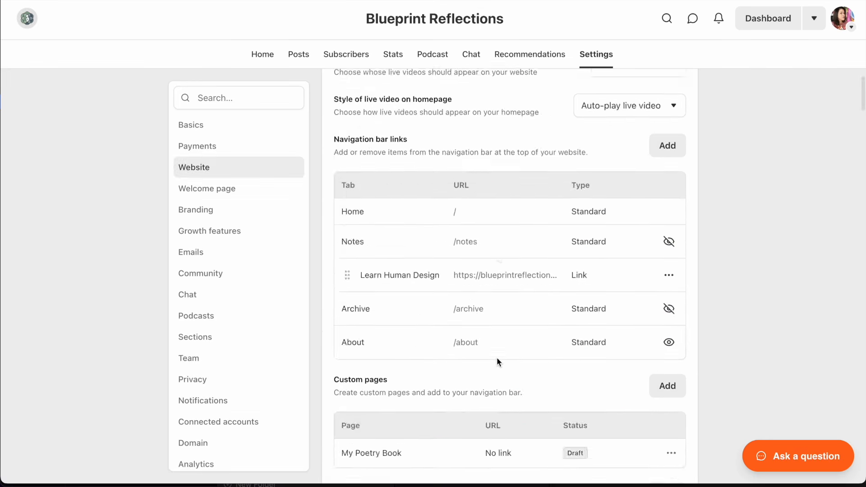
scroll(496, 357, up, 10)
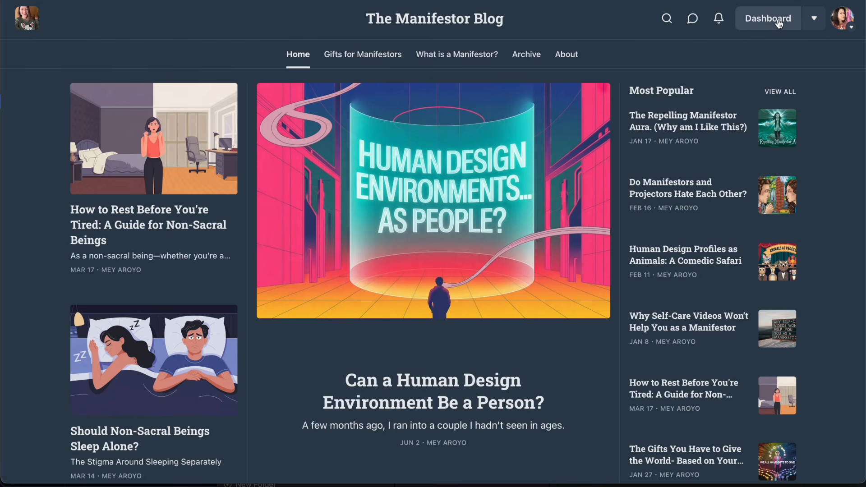
Open the dashboard of The Manifestor Blog and look over its home overview and recent posts
click(777, 20)
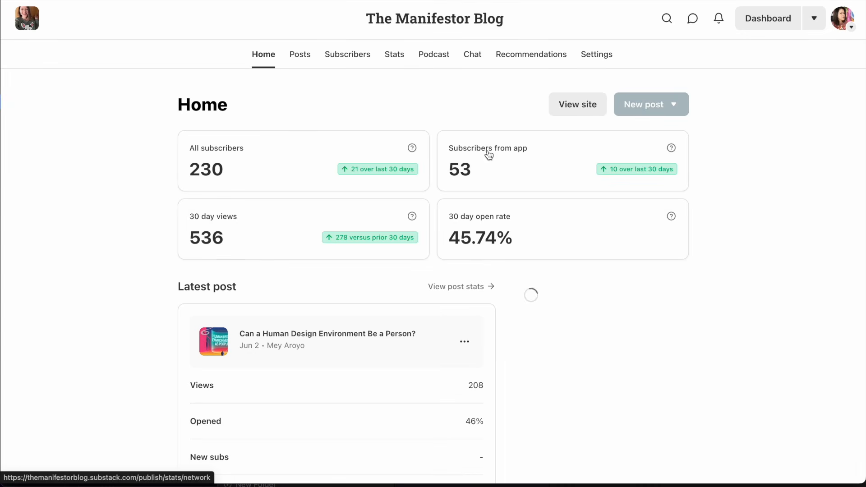
scroll(315, 117, down, 12)
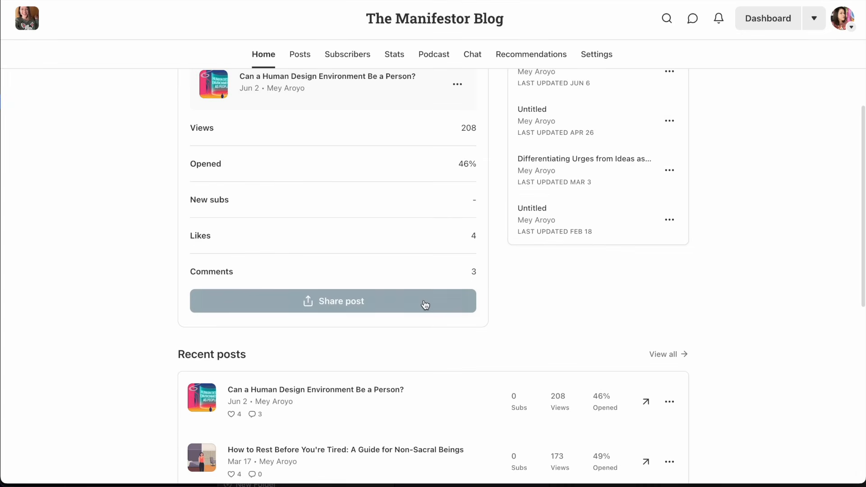
scroll(424, 299, up, 12)
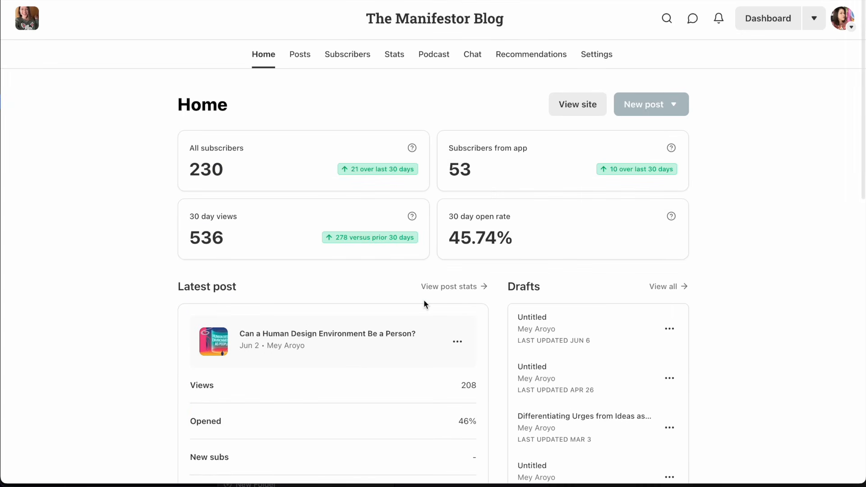
Examine the upload and recording options of a new audio post, and return to the dashboard
click(676, 105)
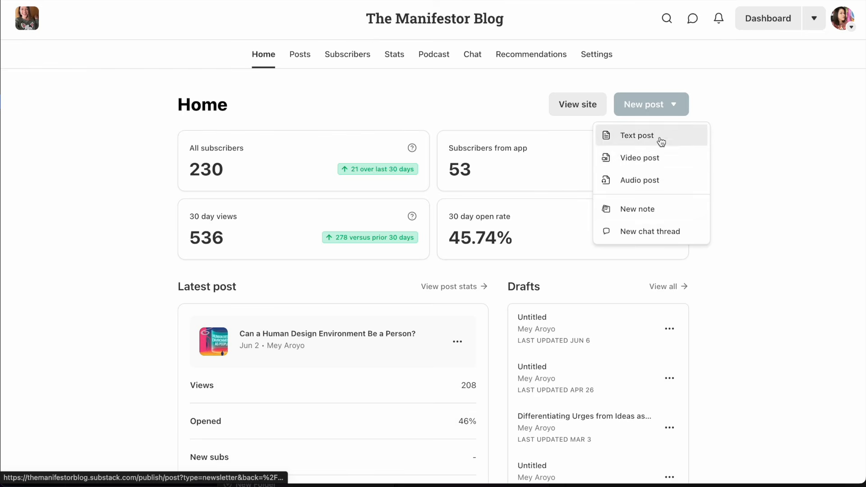
click(650, 161)
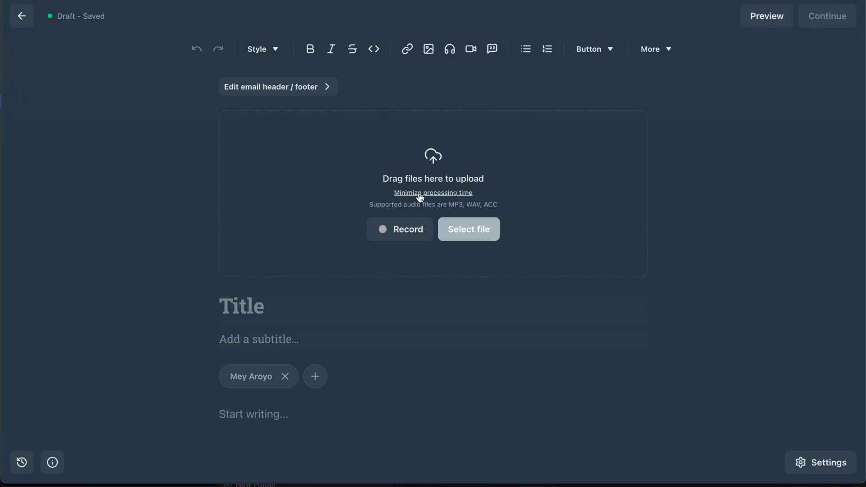
click(22, 16)
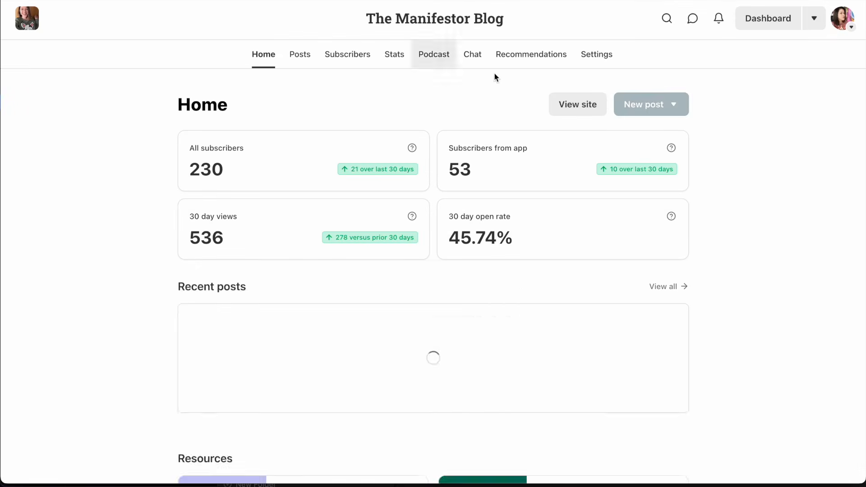
click(675, 107)
click(658, 182)
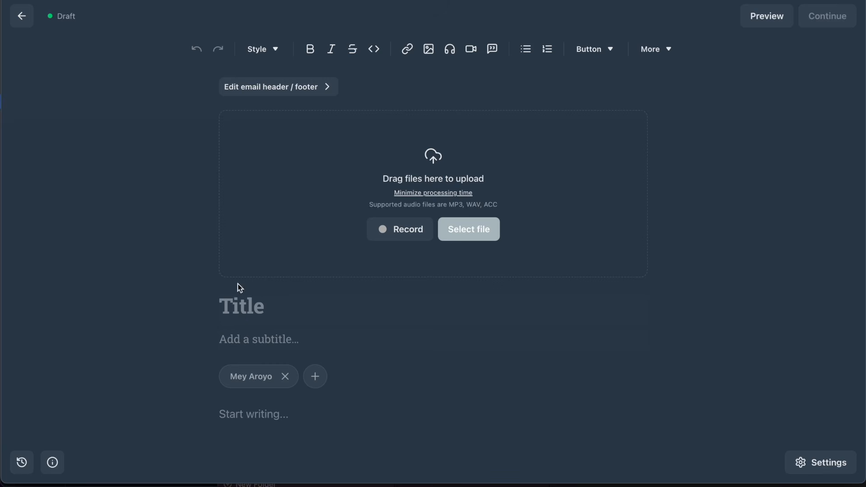
click(22, 23)
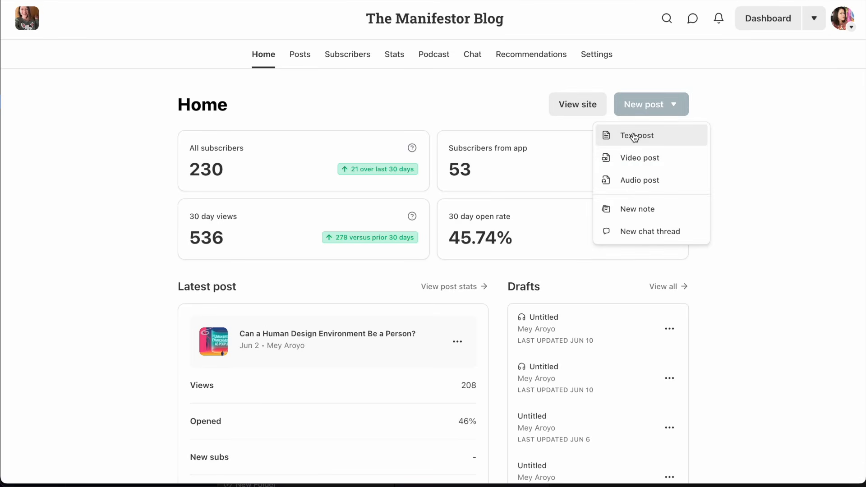
Create a new text post titled "Demo" with the subtitle "Hello"
click(634, 136)
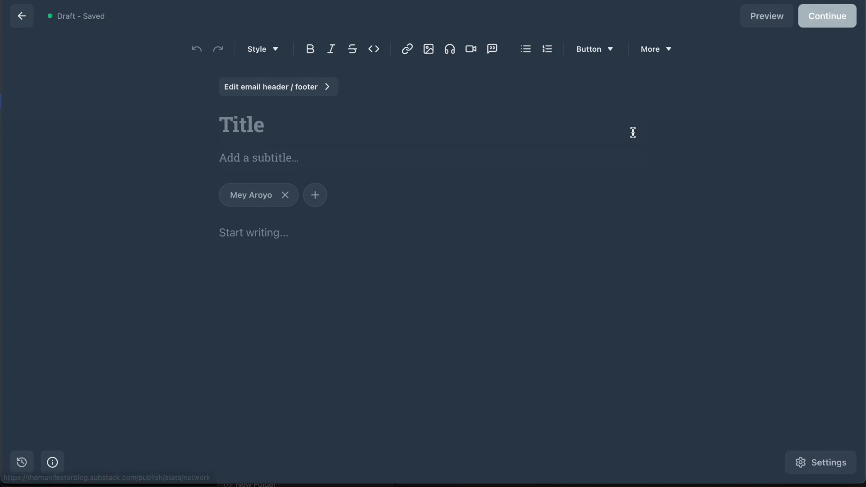
click(253, 235)
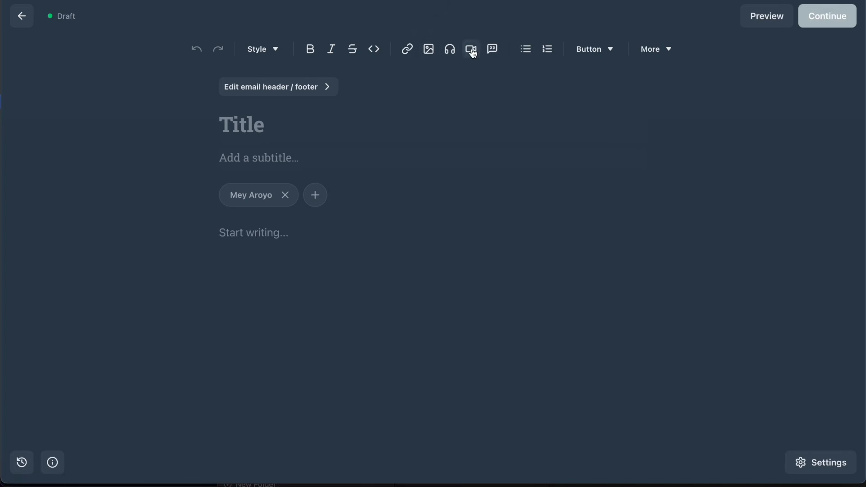
click(245, 122)
text(D)
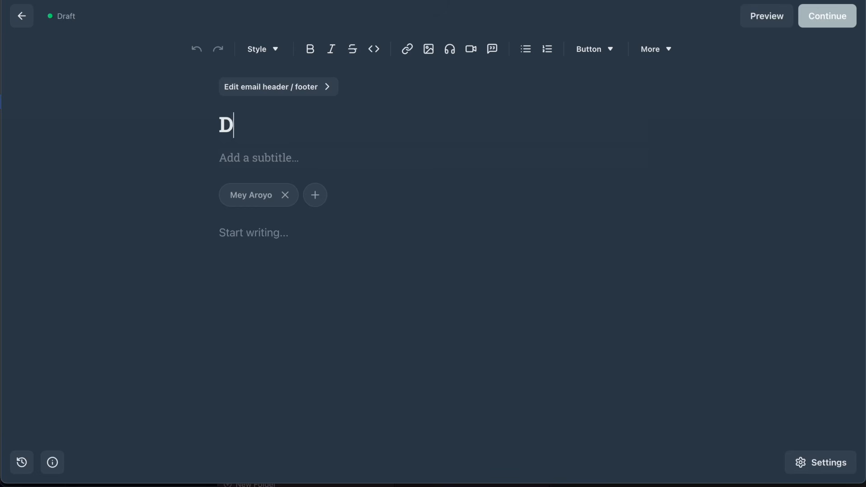
text(emo)
text(He)
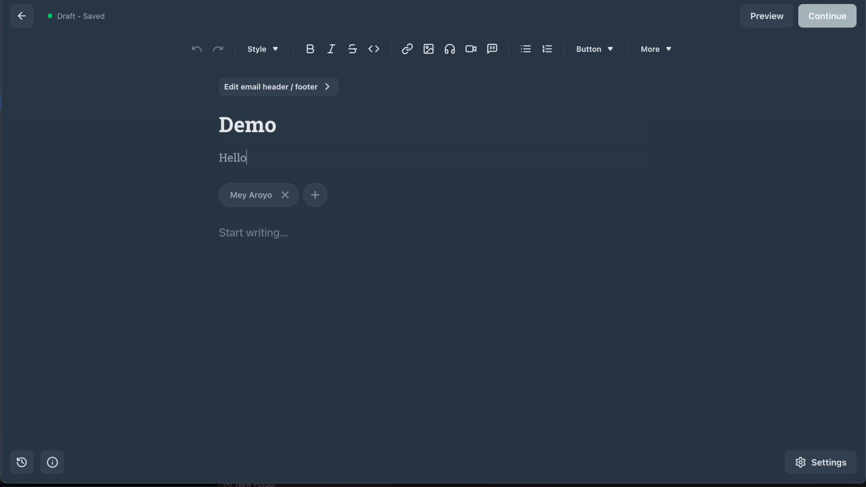
Write "kdjfghkjfhtg" in the post body and add a line "heading" below it, styled as Heading 1
click(393, 258)
text(kdjfghkjfhtg )
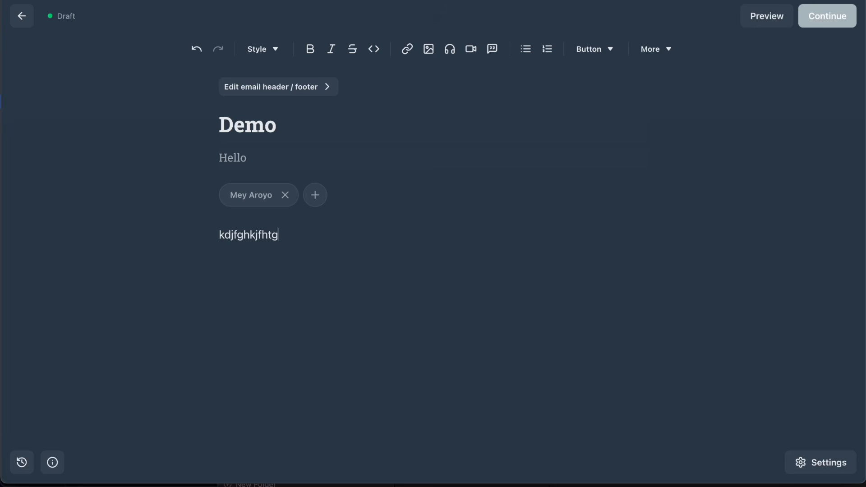
text(heading)
double_click(226, 267)
click(262, 50)
click(286, 101)
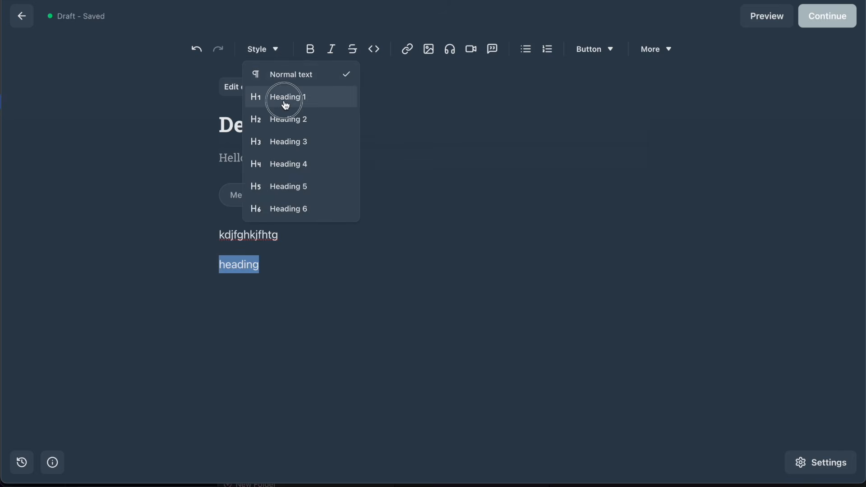
Add a line "Heading" below the Heading 1 line and style it as Heading 2
click(313, 280)
key(Return)
text(Heading)
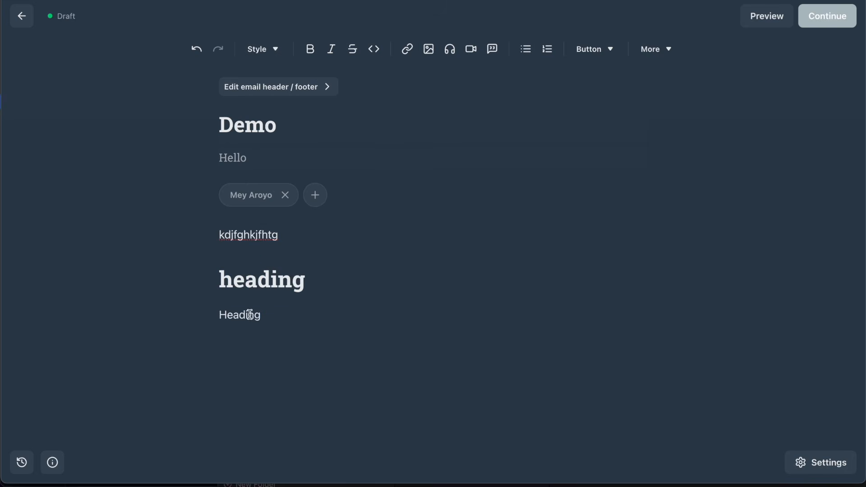
double_click(249, 314)
click(274, 52)
click(286, 120)
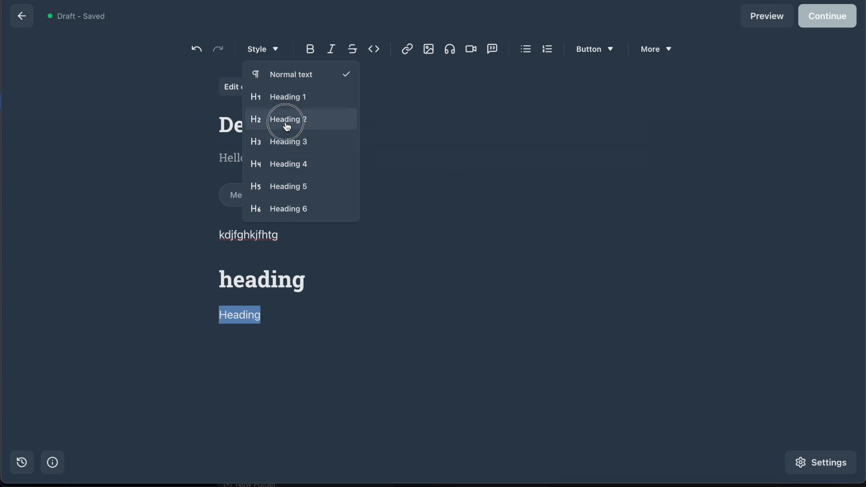
click(325, 324)
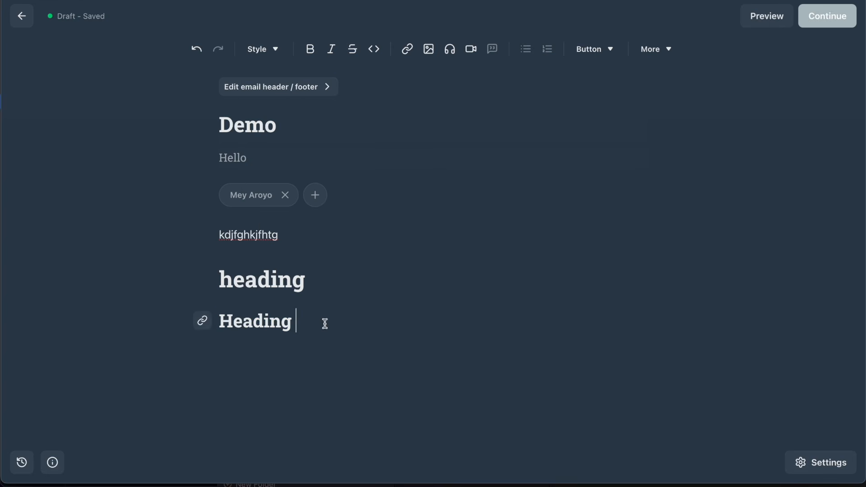
Make the body text "kdjfghkjfhtg" bold
double_click(259, 232)
key(ctrl+b)
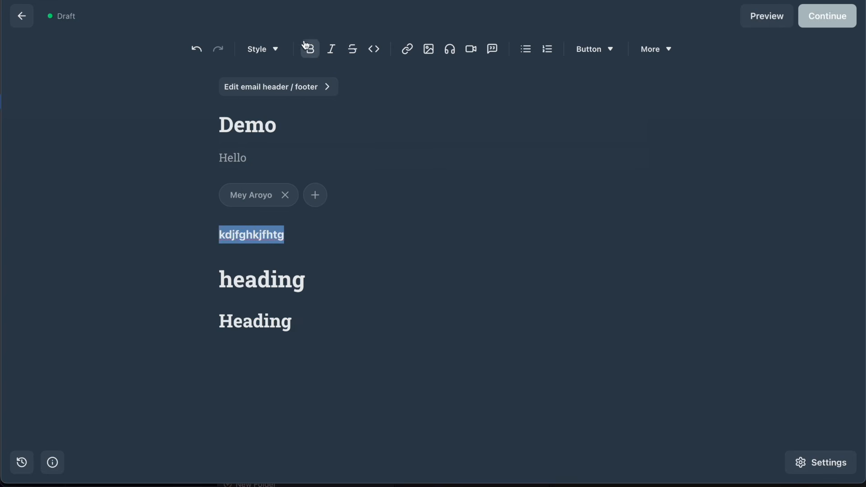
Apply italic and strikethrough formatting to the body text "kdjfghkjfhtg"
click(333, 50)
click(352, 52)
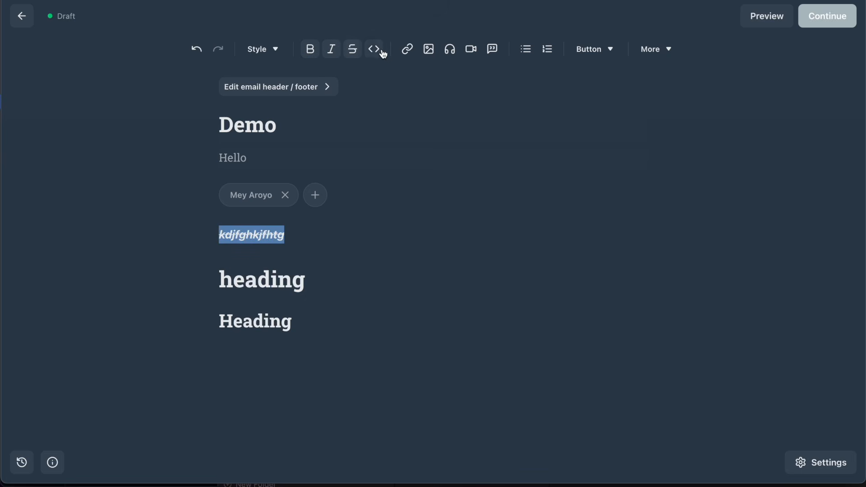
Try adding a code-formatted line "jmhbkj" below the Heading 2 line
click(305, 331)
key(Return)
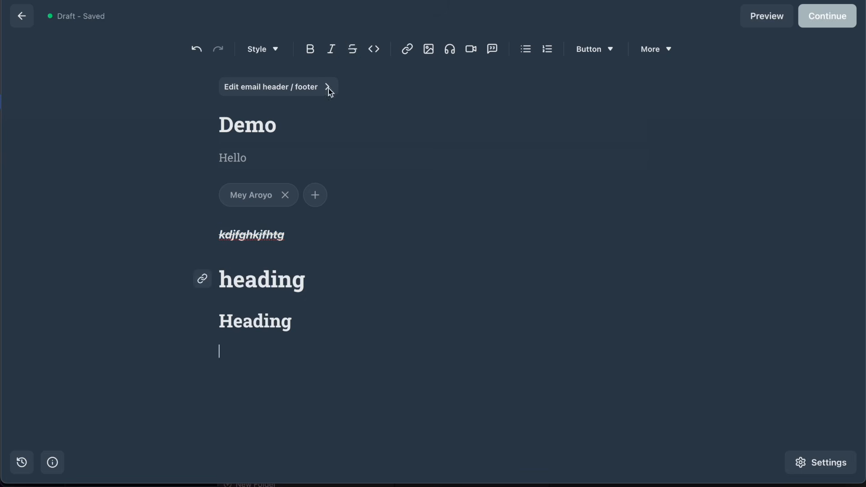
click(373, 50)
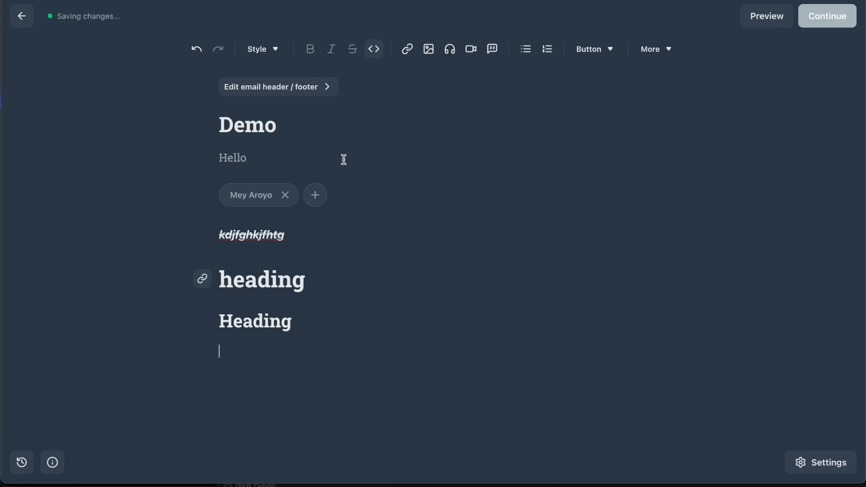
text(jmhbkj)
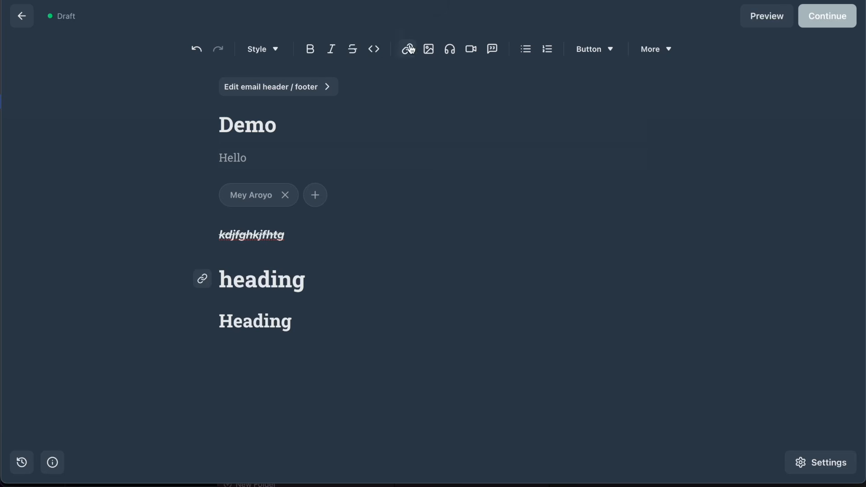
drag(294, 234, 193, 235)
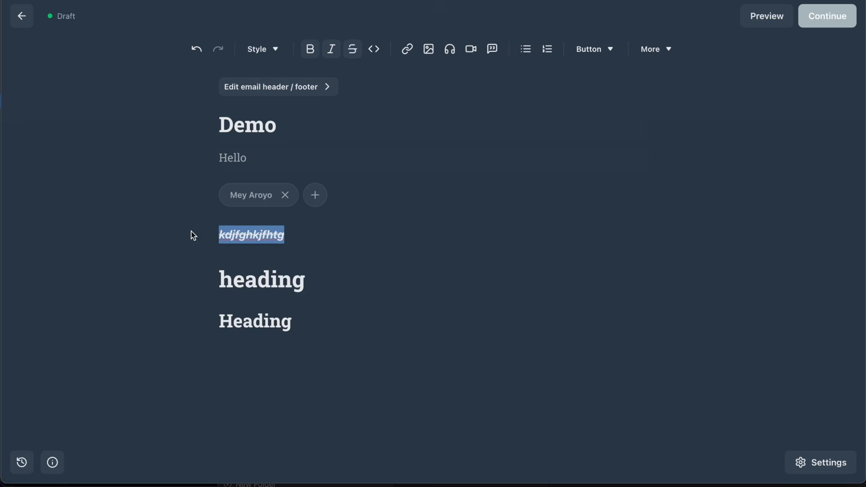
double_click(305, 278)
click(407, 52)
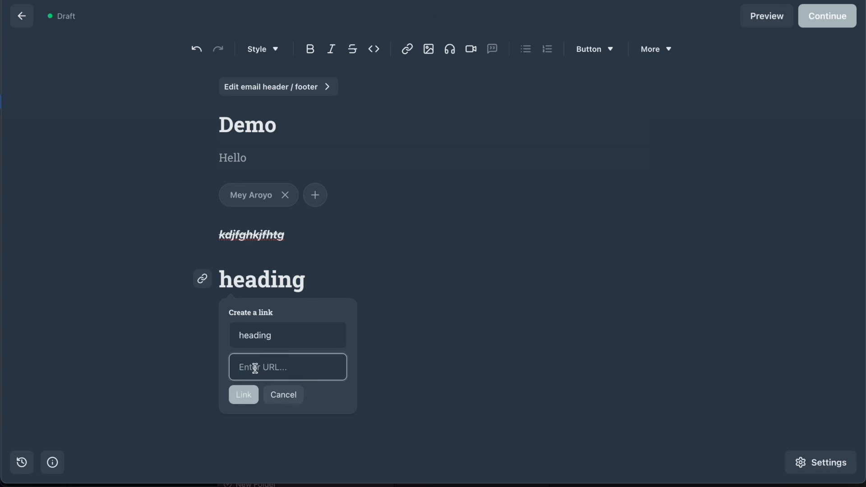
click(278, 400)
Insert an empty line between the Heading 1 and Heading 2 lines
click(333, 304)
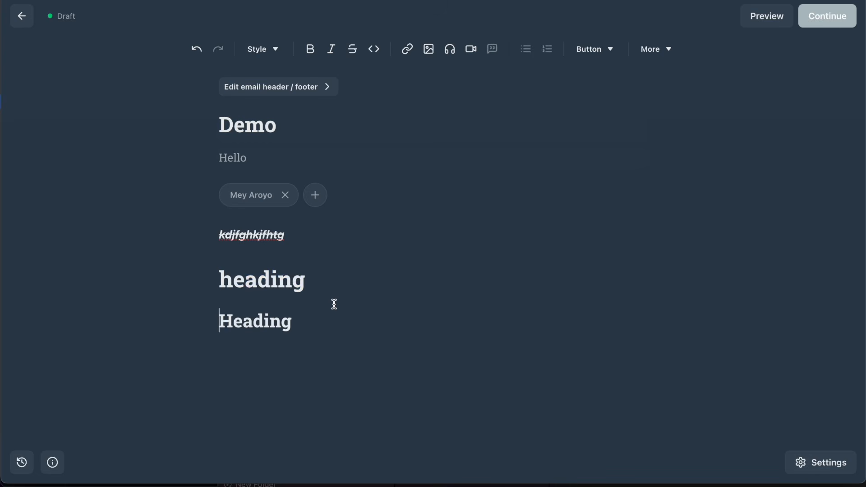
key(Return)
key(Up)
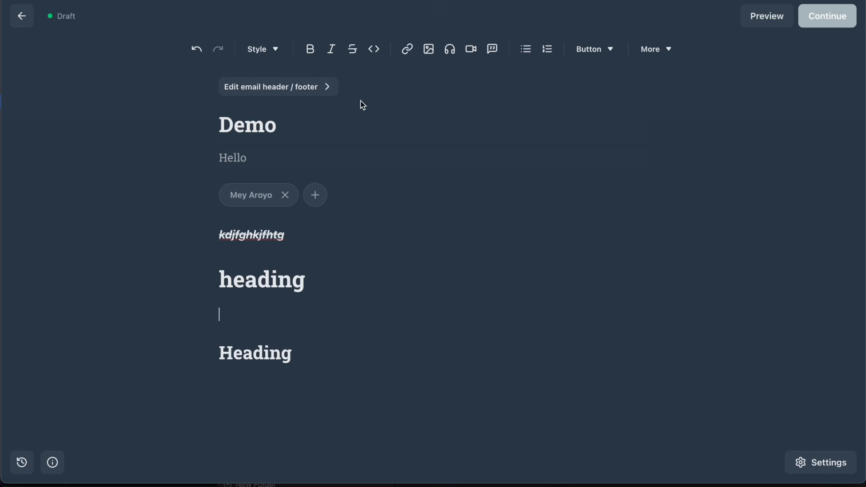
Add an image gallery of four stills on the empty line: one "welcome to the new", one "books by" and two "passive income plan" images
click(429, 48)
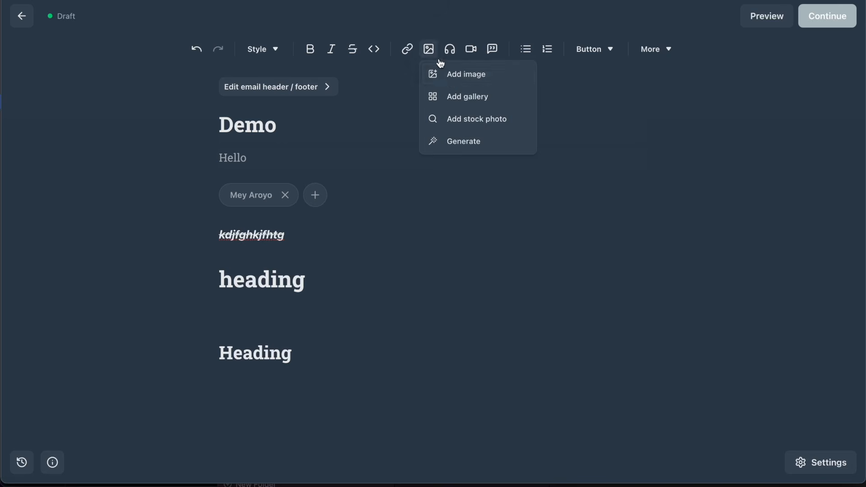
click(466, 97)
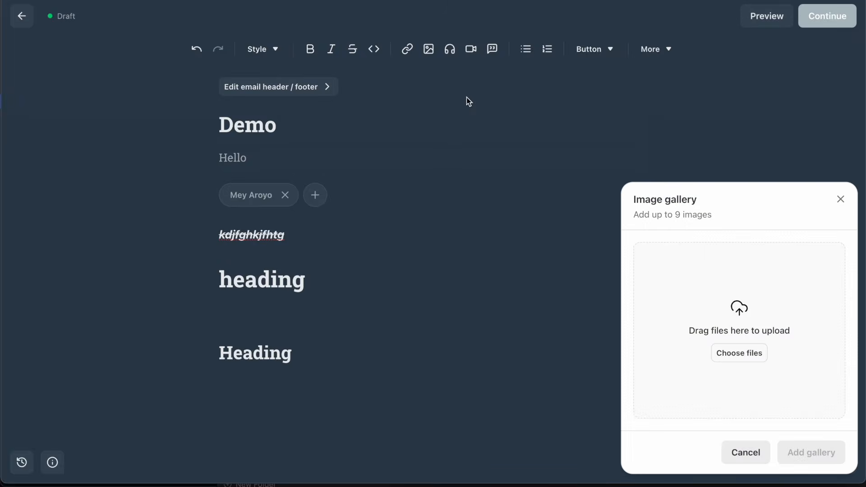
click(736, 361)
click(409, 230)
super+click(409, 150)
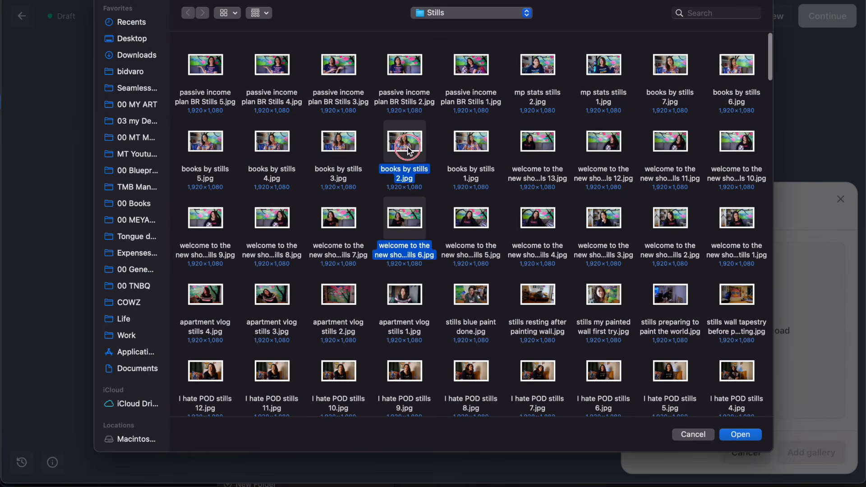
super+click(405, 68)
super+click(340, 68)
key(Return)
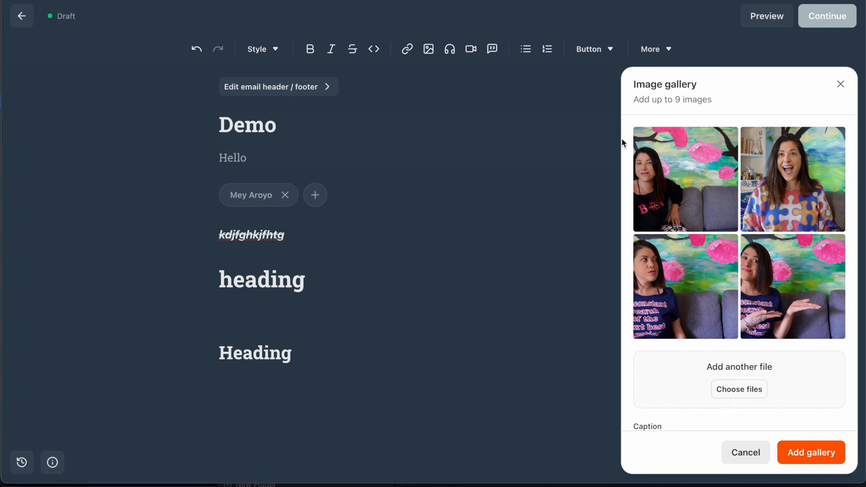
click(798, 443)
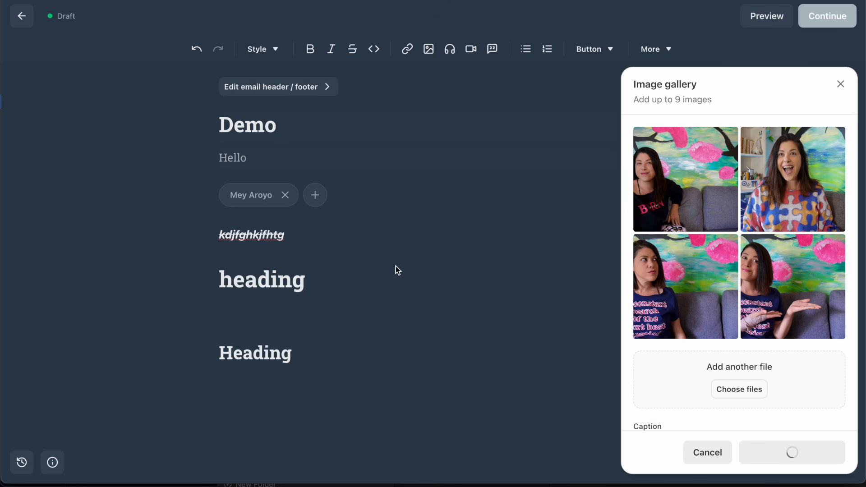
scroll(382, 243, down, 4)
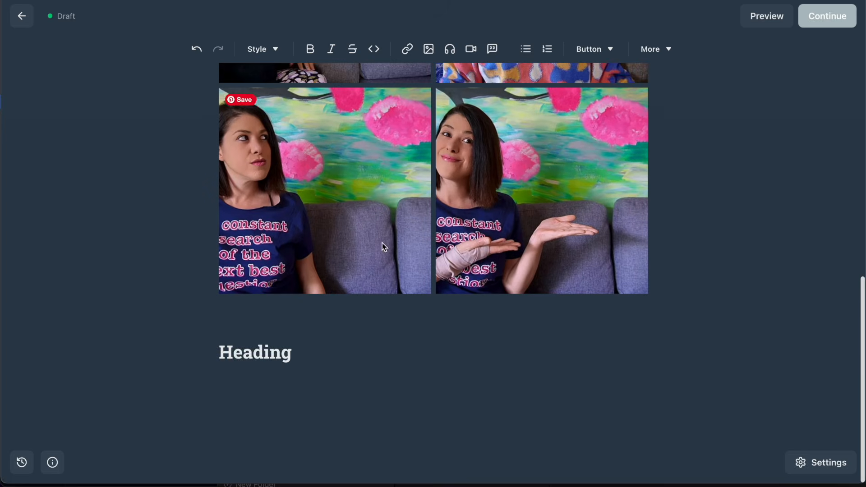
scroll(379, 301, up, 6)
Review the gallery's caption and alt text options without updating it, and delete the gallery from the post
click(396, 232)
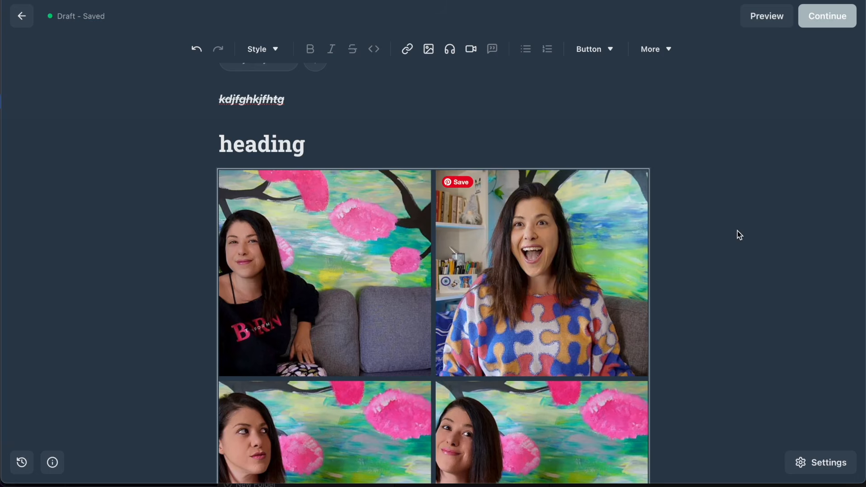
click(661, 178)
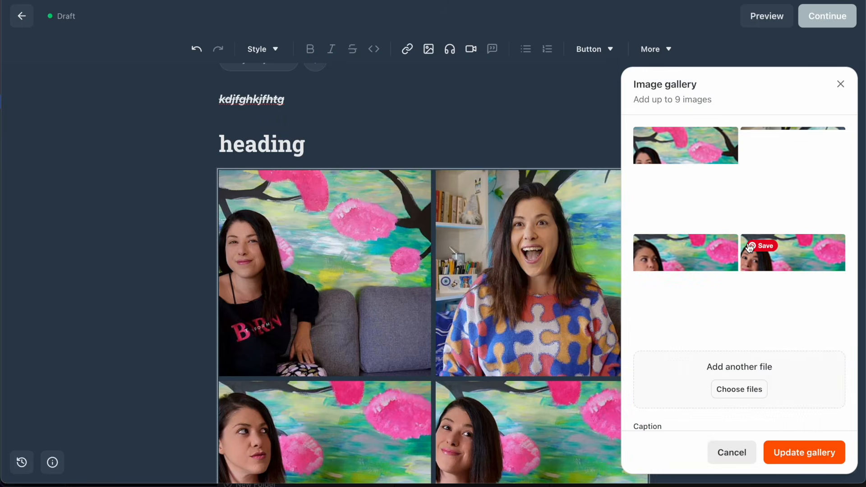
scroll(715, 379, down, 3)
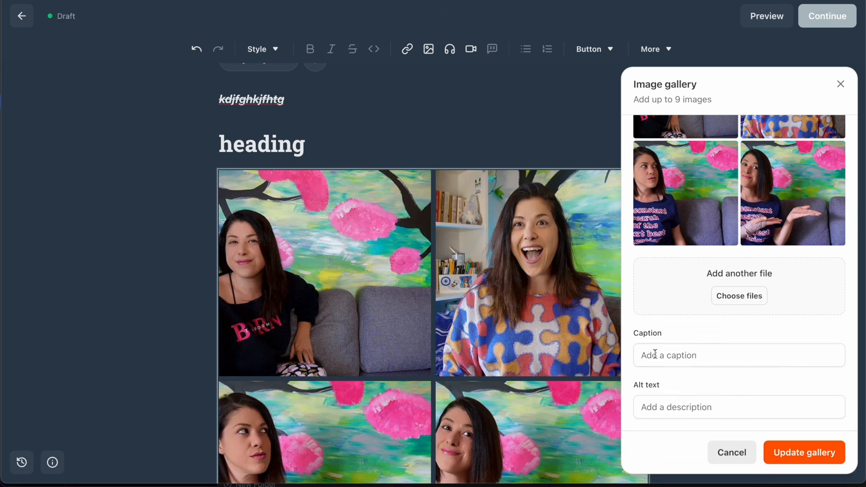
click(731, 453)
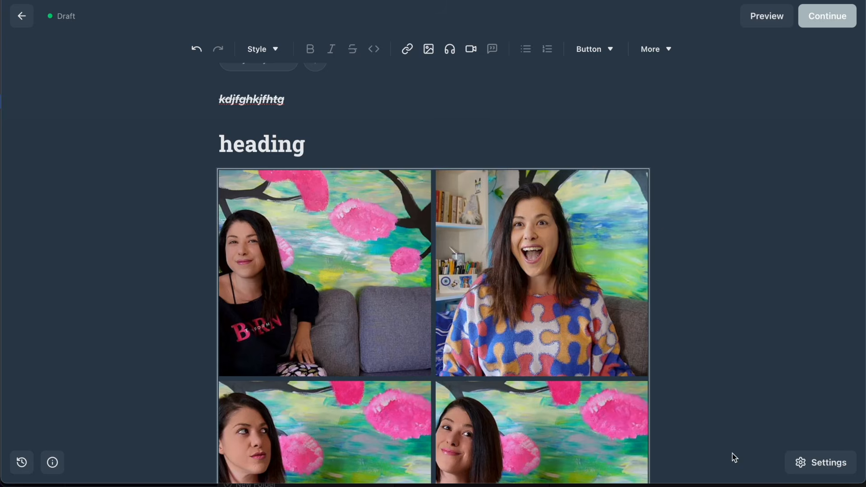
key(BackSpace)
click(428, 49)
click(454, 72)
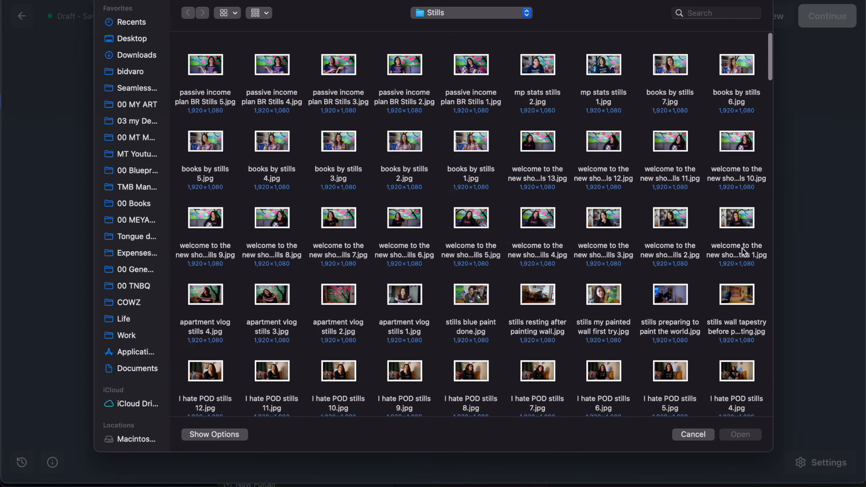
click(693, 435)
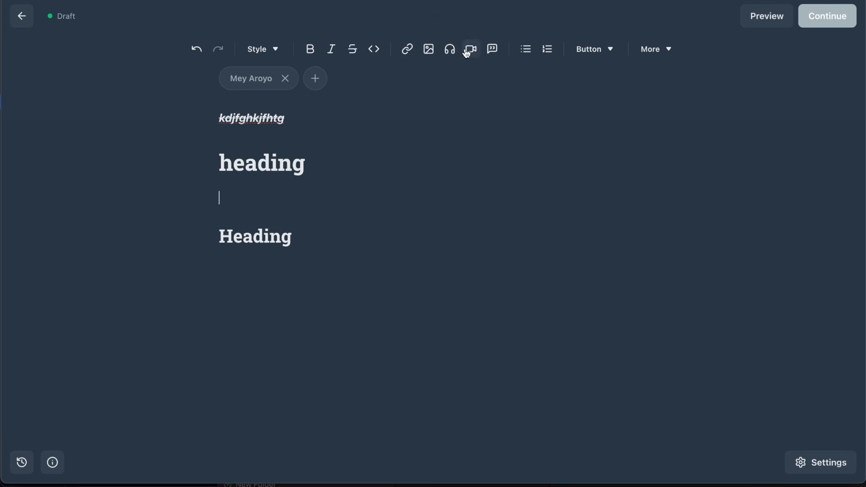
Generate images for the prompt "a woman walking through a field of sunflowers and cows" in the B&W style
click(429, 49)
click(460, 140)
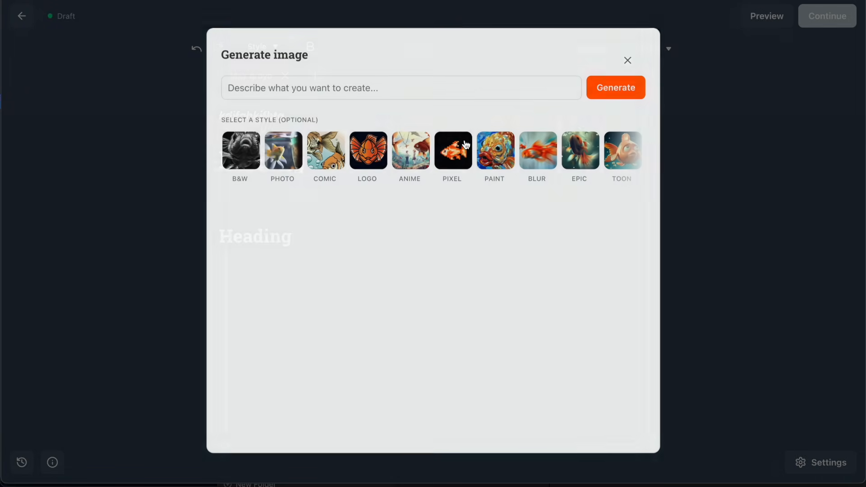
click(288, 86)
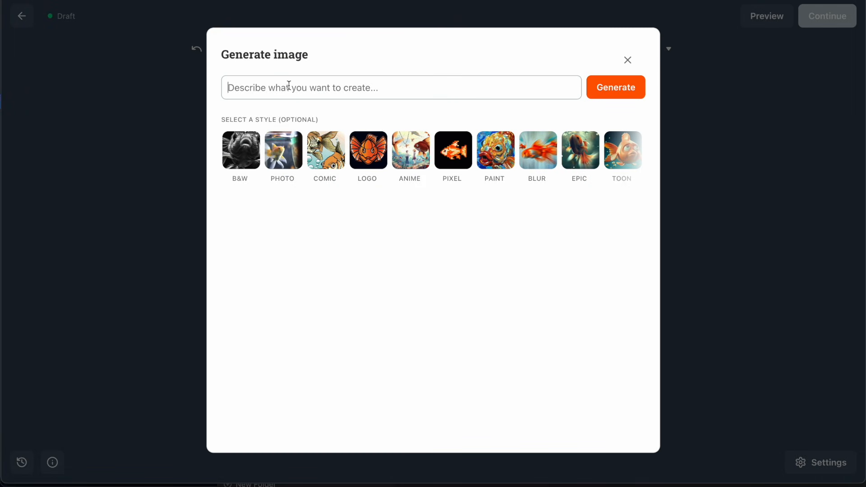
text(a woman w)
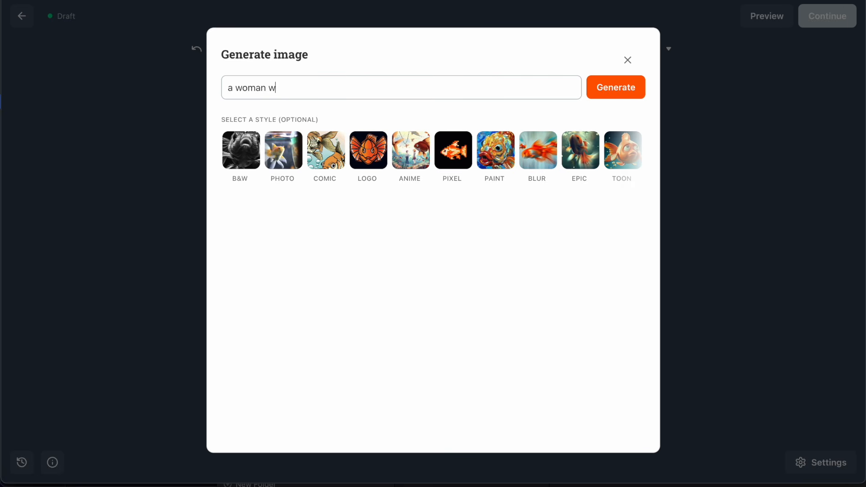
text(alking through a)
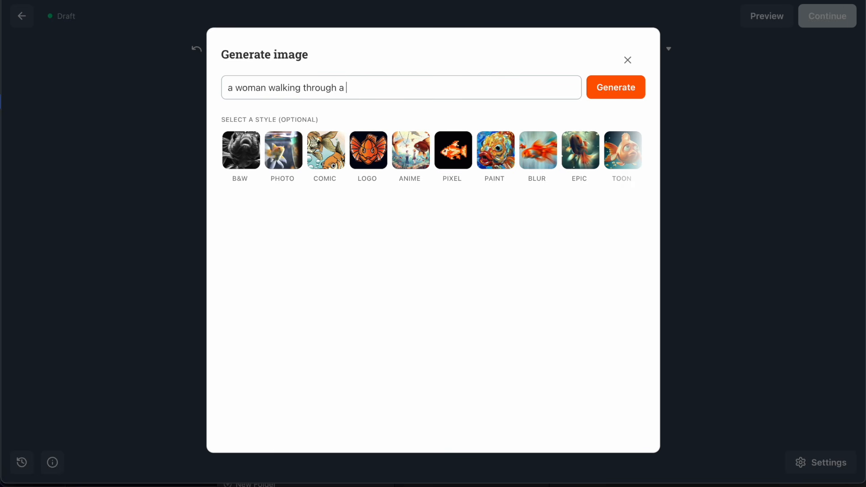
text( field of sunflowers and cows)
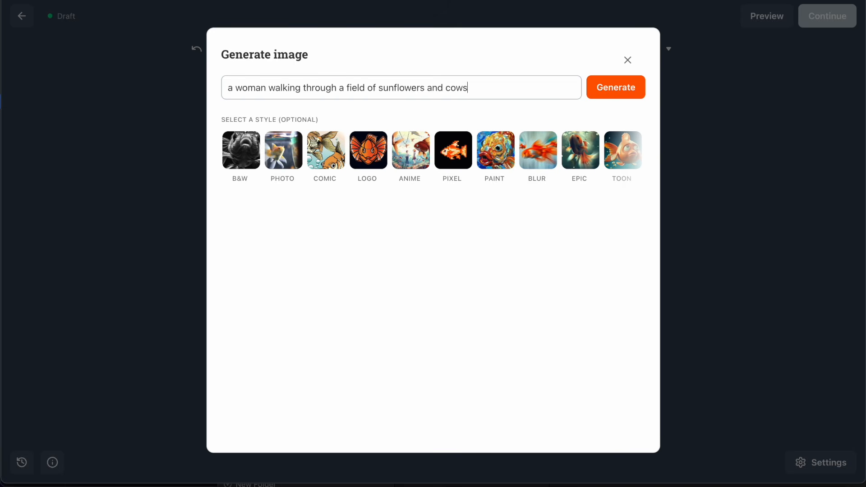
click(232, 157)
click(627, 95)
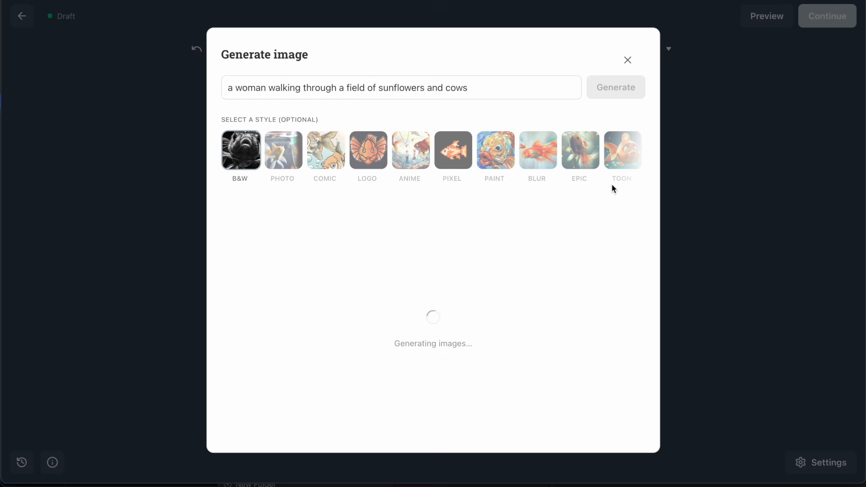
Insert the generated close-up of the woman looking toward the cows and change its caption to "hello"
scroll(490, 213, down, 1)
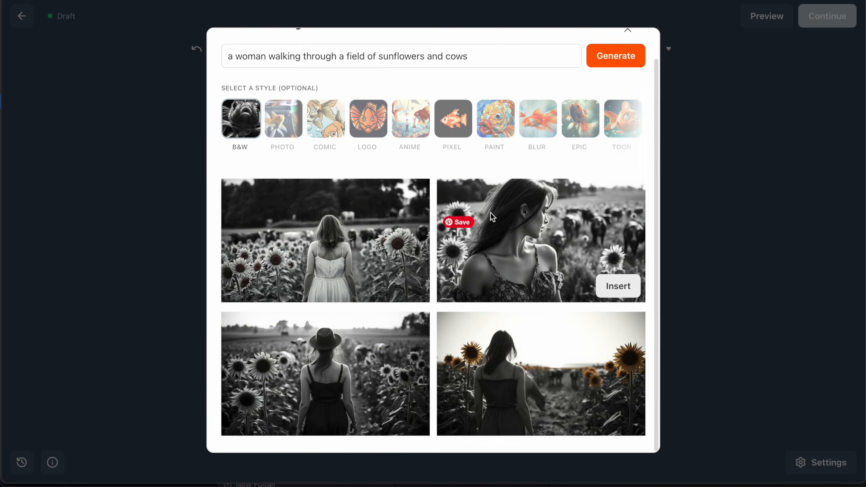
click(532, 238)
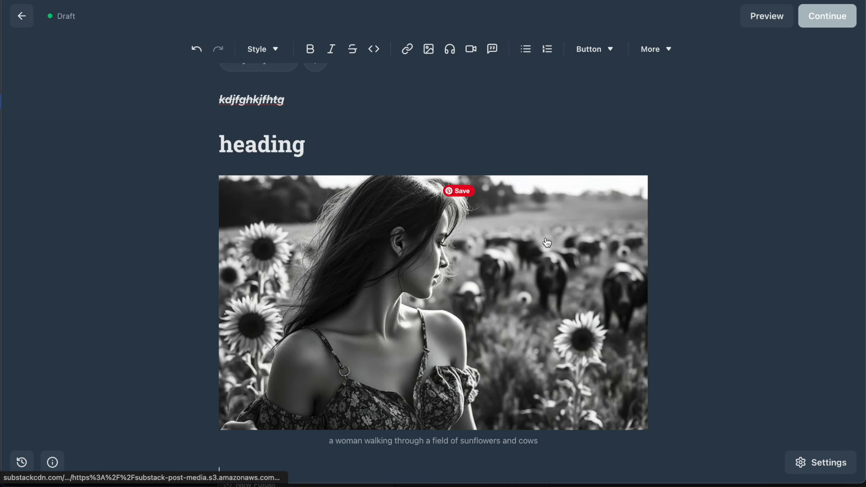
scroll(519, 345, down, 3)
triple_click(482, 354)
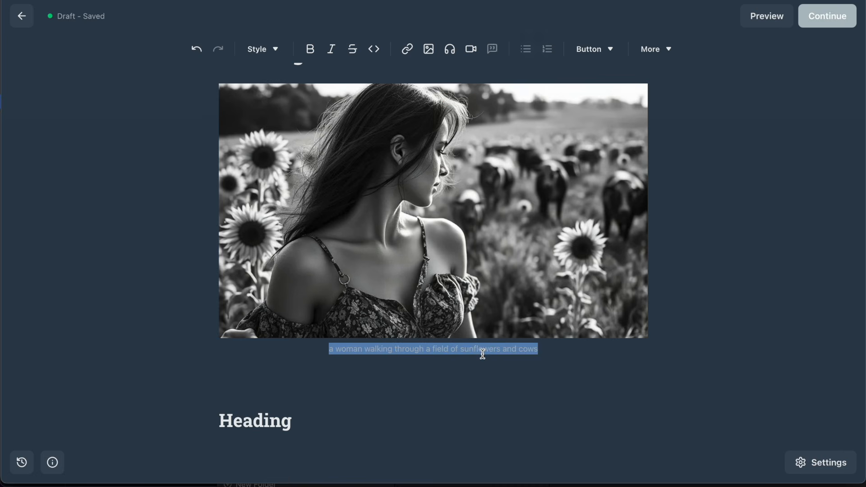
text(hello)
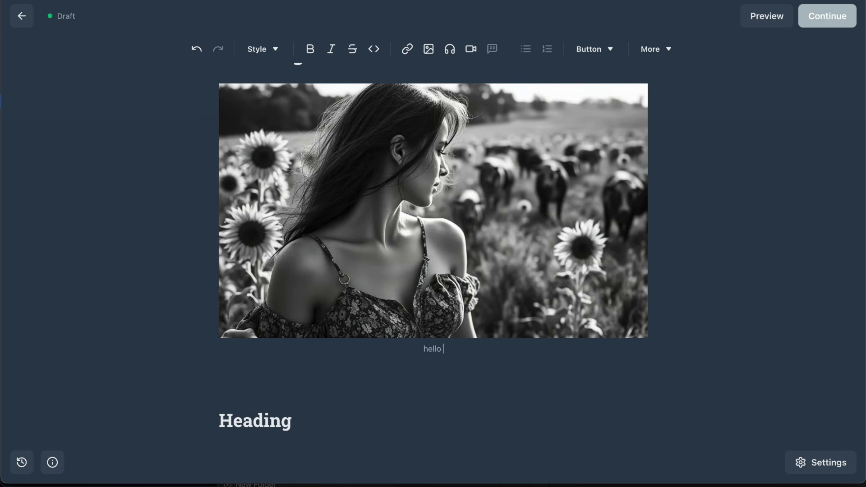
Examine the image, audio and video embed options for the empty line below the picture without adding anything
click(259, 387)
click(429, 49)
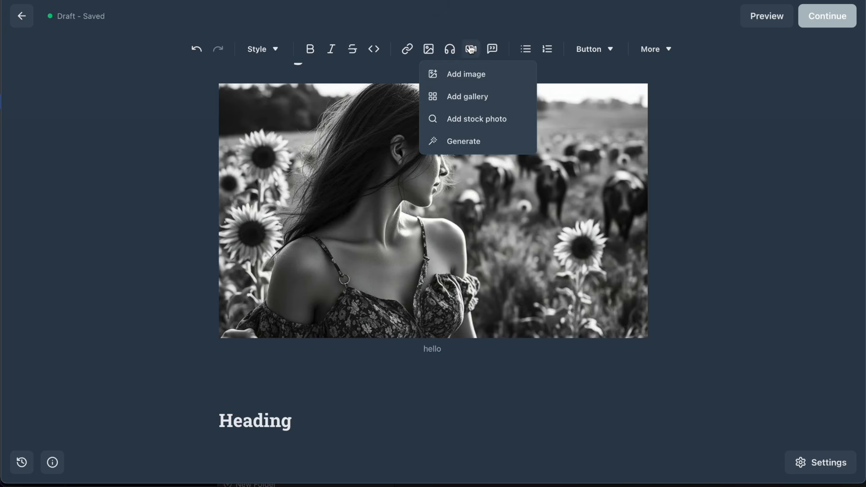
click(450, 49)
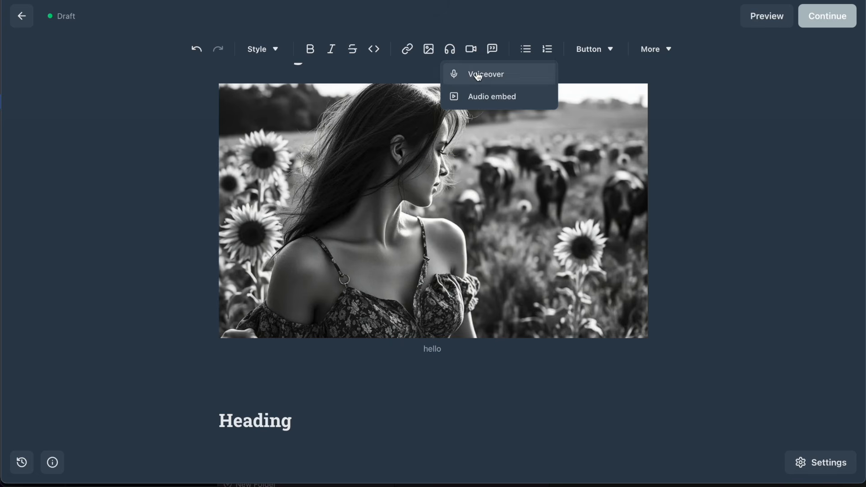
click(471, 48)
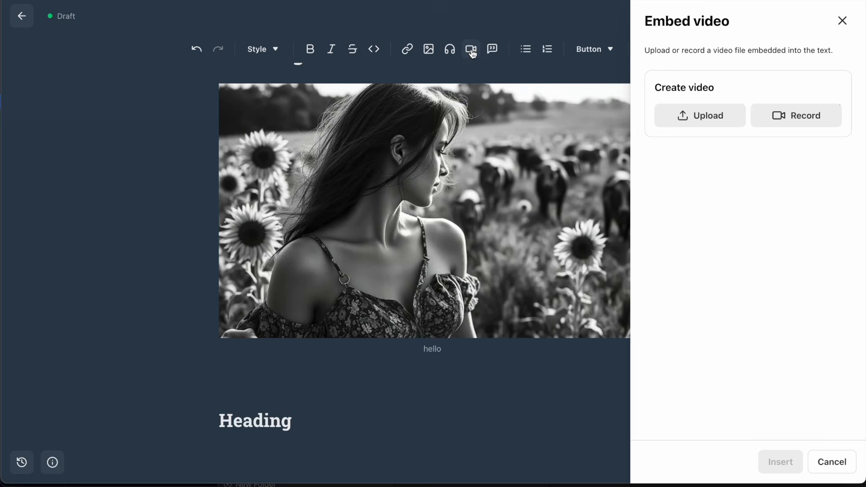
click(842, 21)
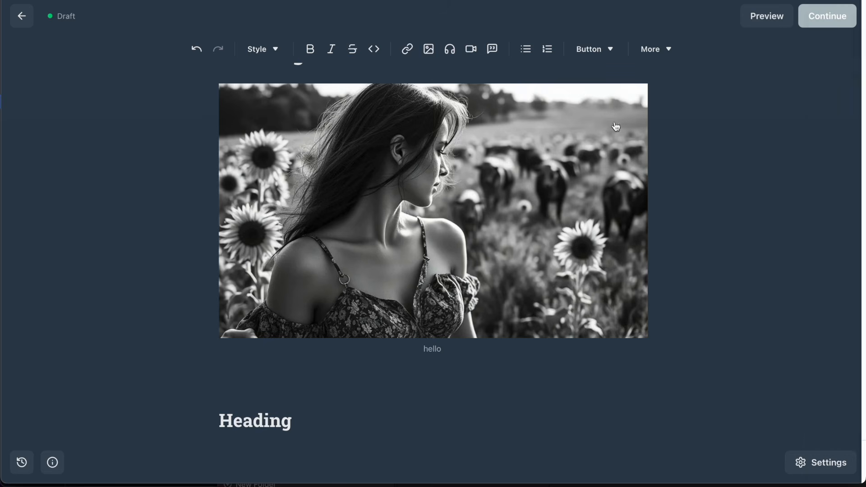
Add a block quote reading "lkhjsdkfjhdklg" below the sunflower picture and leave an empty line after it
click(495, 50)
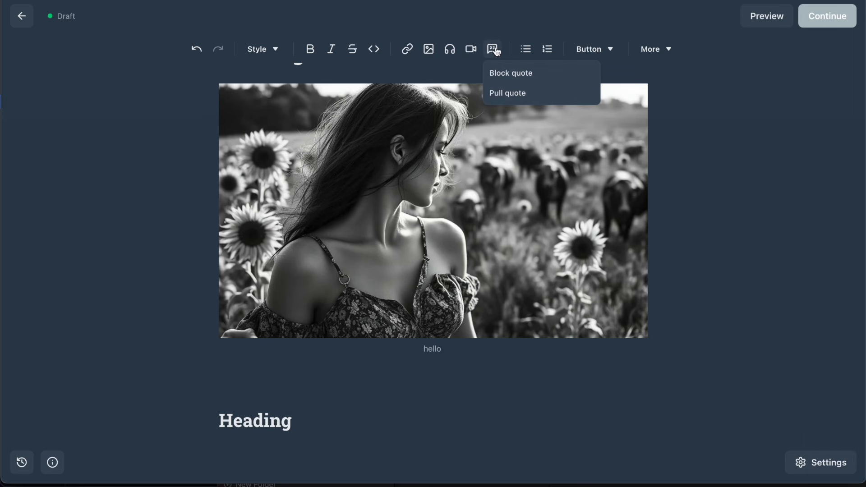
click(559, 103)
text(lkhjsdkfjhdklg)
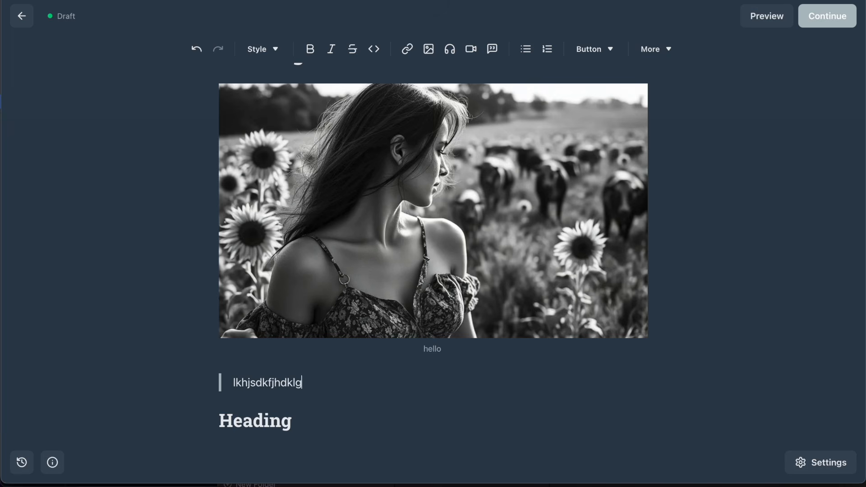
key(Return)
key(Return)
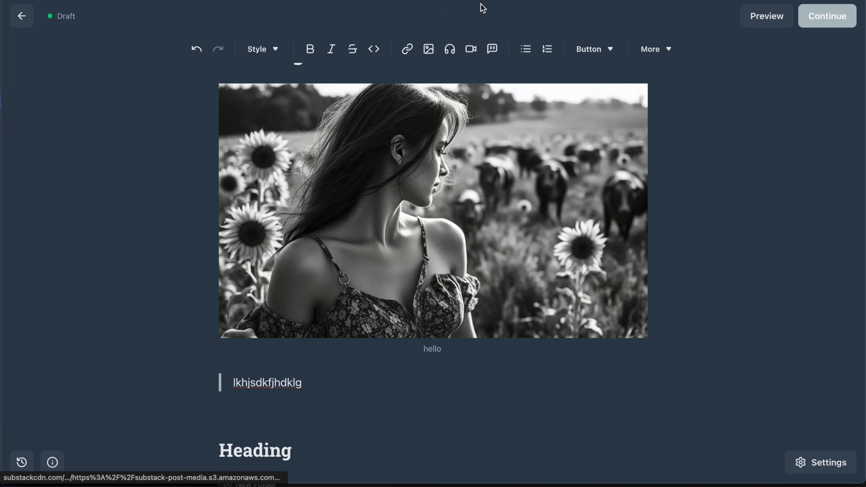
Insert a pull quote reading "lkjdgflkfjgklhj" below the block quote
click(492, 49)
click(498, 95)
text(lkj)
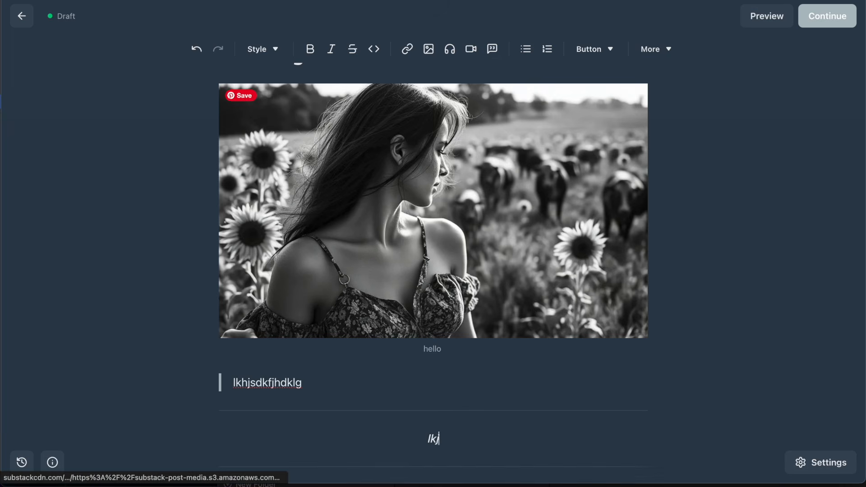
text(dgflkfjgklhj)
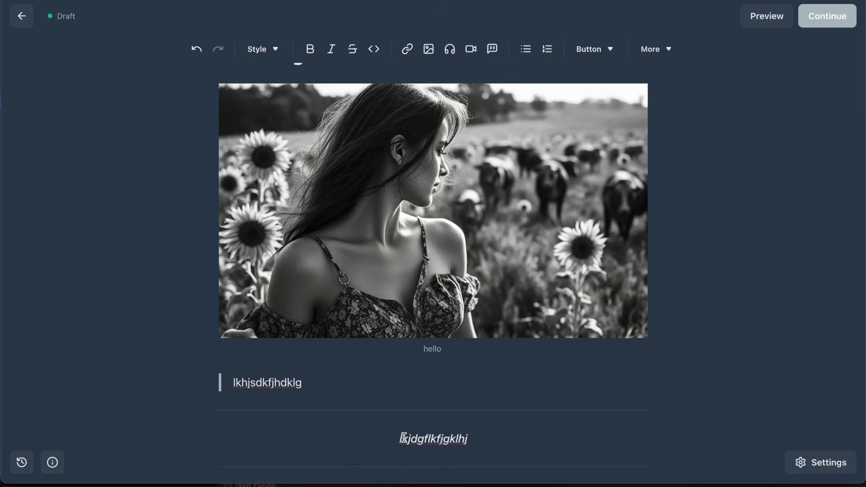
Create a bulleted list under the Heading line with the items "one" and "two"
scroll(440, 284, down, 3)
click(315, 356)
key(Return)
text(he)
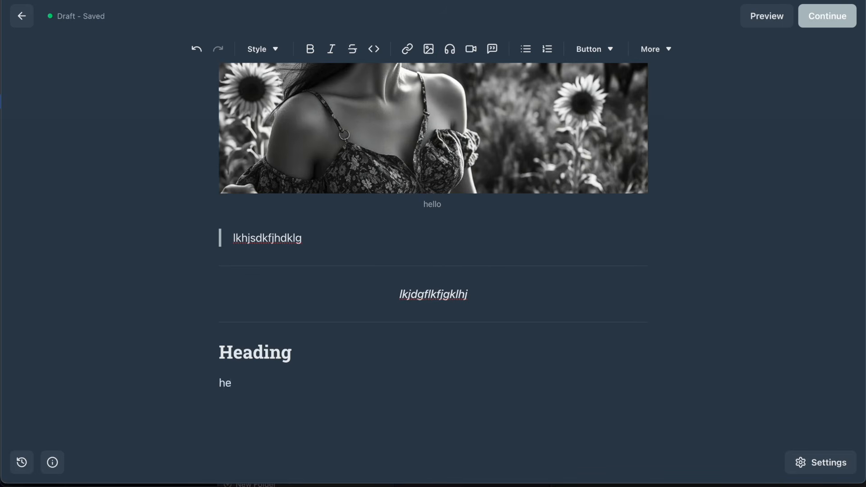
click(528, 50)
key(BackSpace)
click(526, 51)
text(one)
key(Return)
text(twoj)
key(BackSpace)
key(BackSpace)
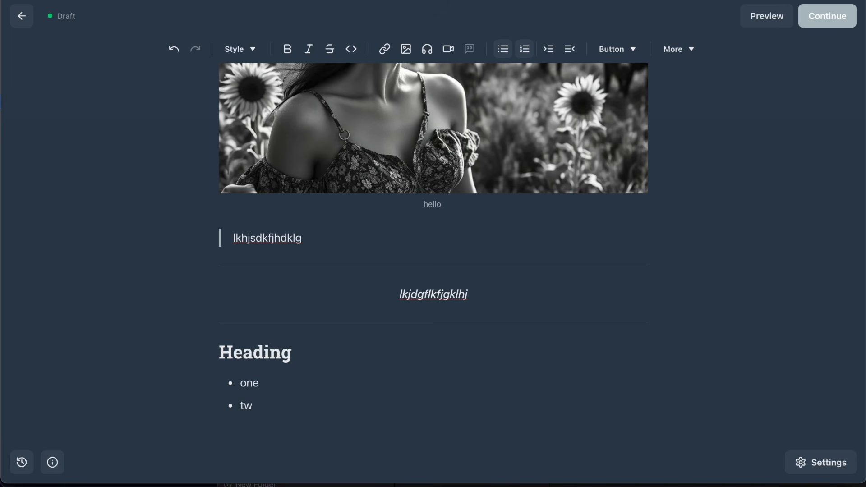
text(o)
Convert the two-item bulleted list under the heading into a numbered list
drag(261, 406, 212, 372)
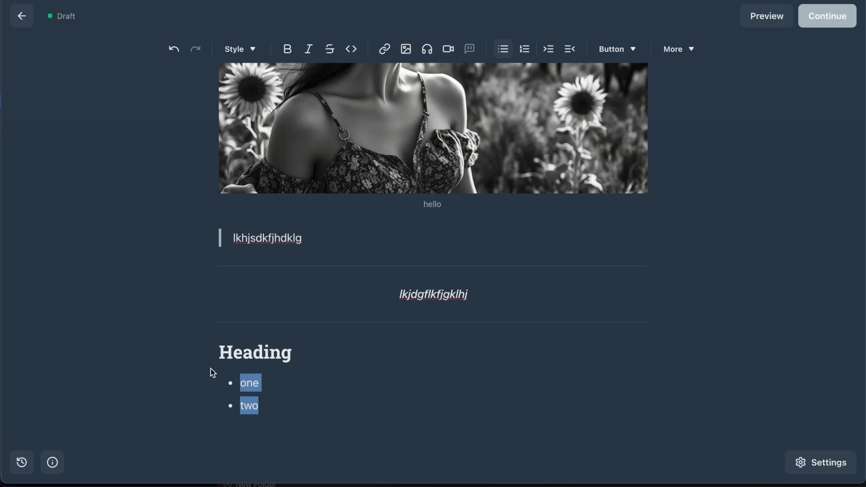
click(505, 50)
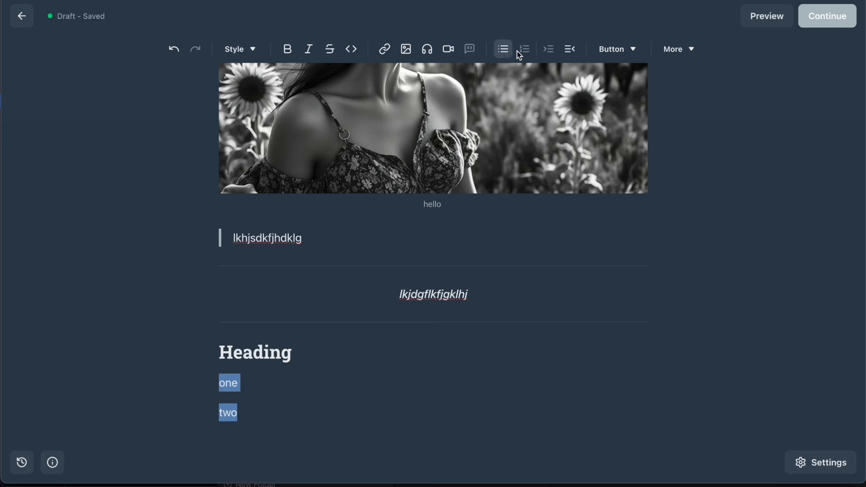
click(544, 49)
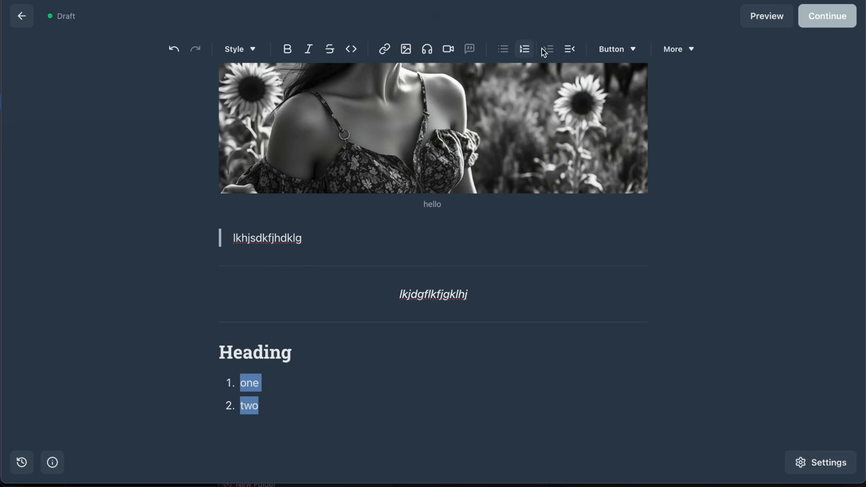
click(576, 61)
Insert a Subscribe button on a new line below the numbered list
click(590, 48)
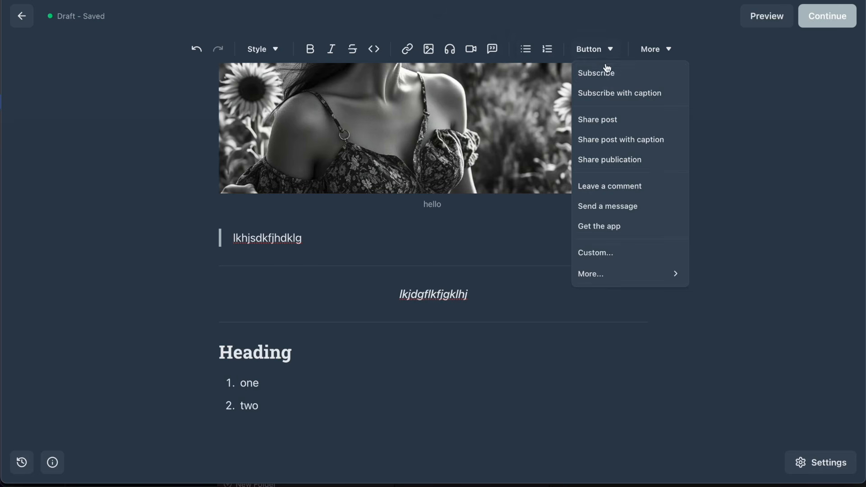
click(352, 297)
click(287, 409)
key(Return)
key(Return)
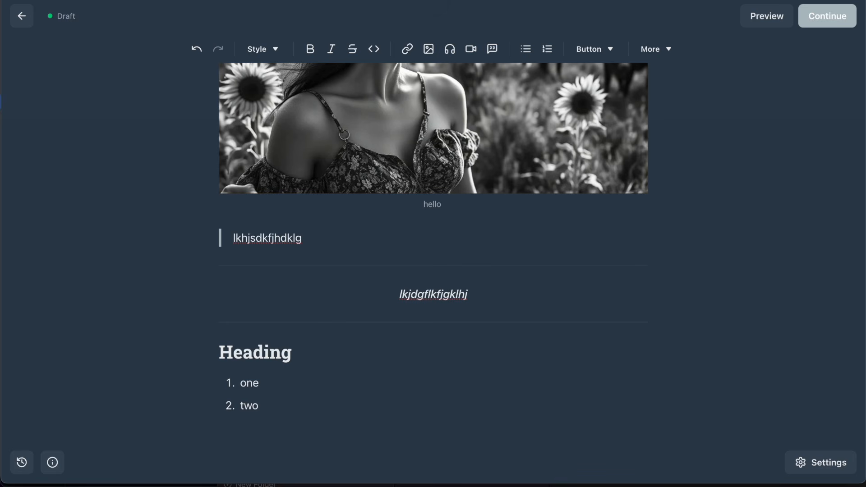
click(610, 50)
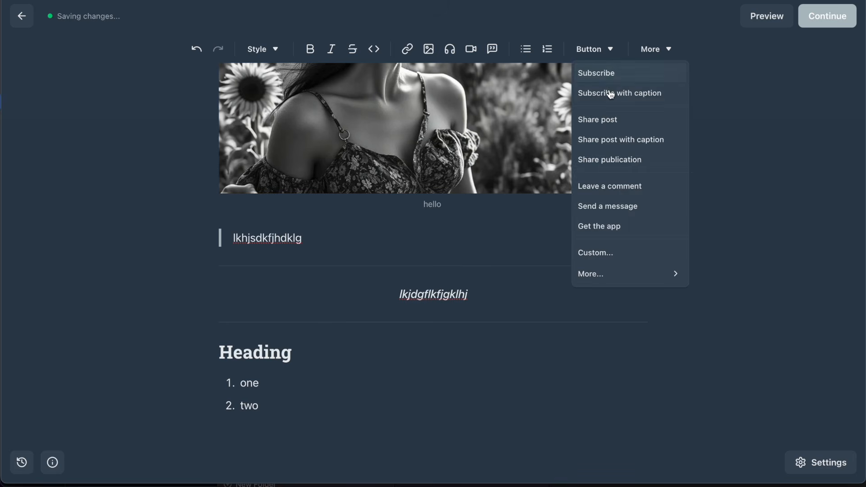
click(609, 76)
scroll(451, 271, down, 3)
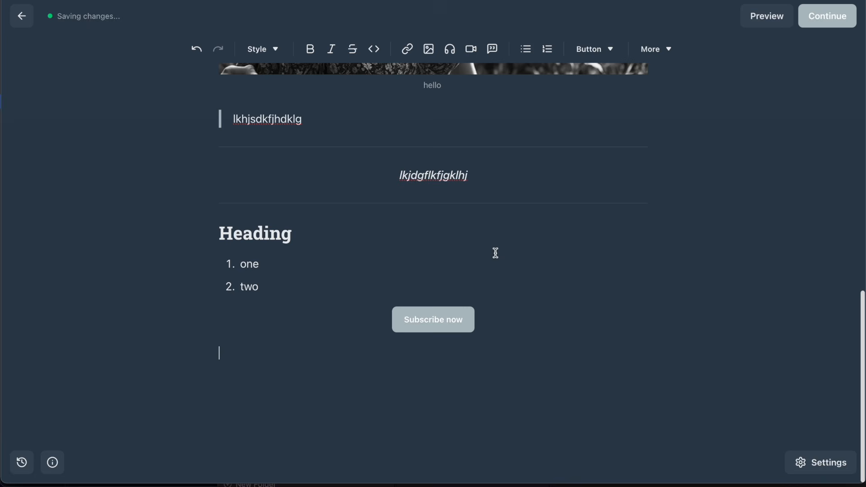
Insert a Subscribe with caption block below the Subscribe now button and place the cursor under it
click(602, 54)
click(599, 94)
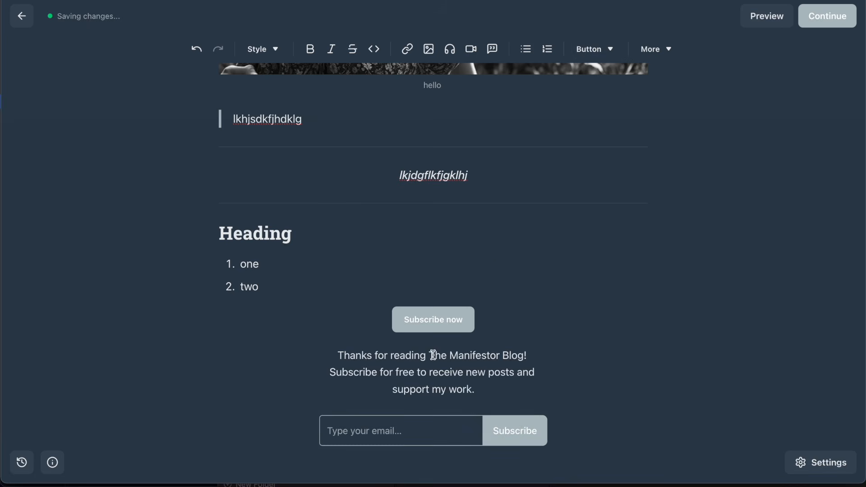
drag(479, 388, 328, 356)
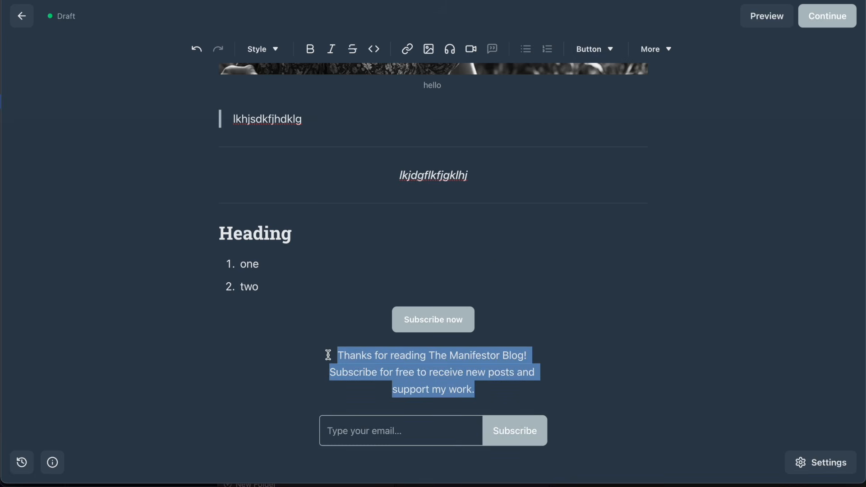
scroll(328, 355, down, 2)
click(305, 371)
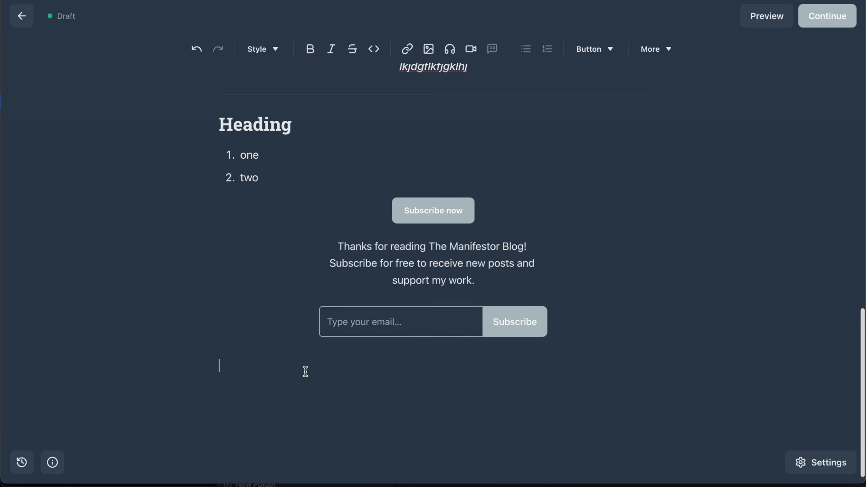
Add Share post, Leave a comment and Send a message buttons below the captioned subscribe form
click(595, 49)
click(608, 120)
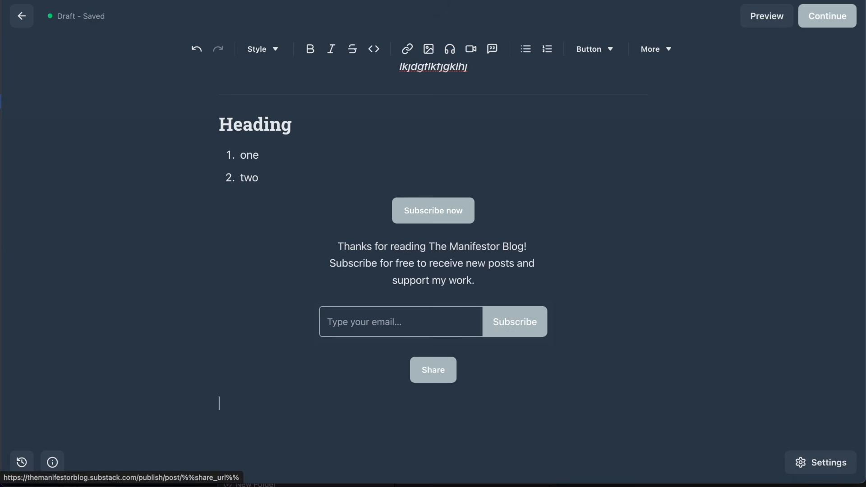
click(596, 51)
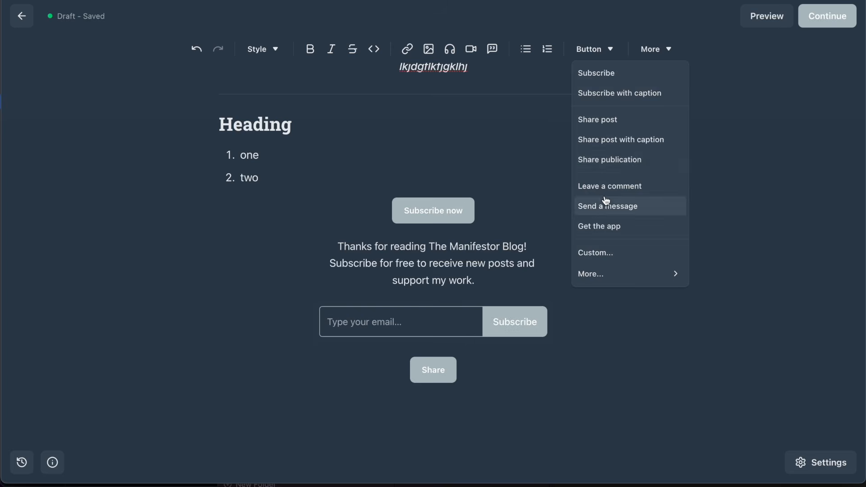
click(614, 191)
click(608, 51)
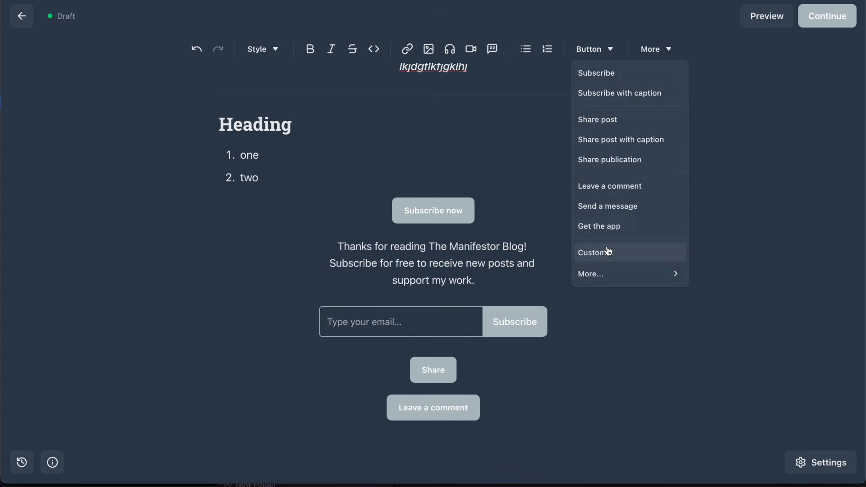
click(614, 204)
click(595, 50)
mouse_move(613, 287)
Insert a poll below the message button with the question "what do you think about substack?"
click(656, 49)
click(667, 207)
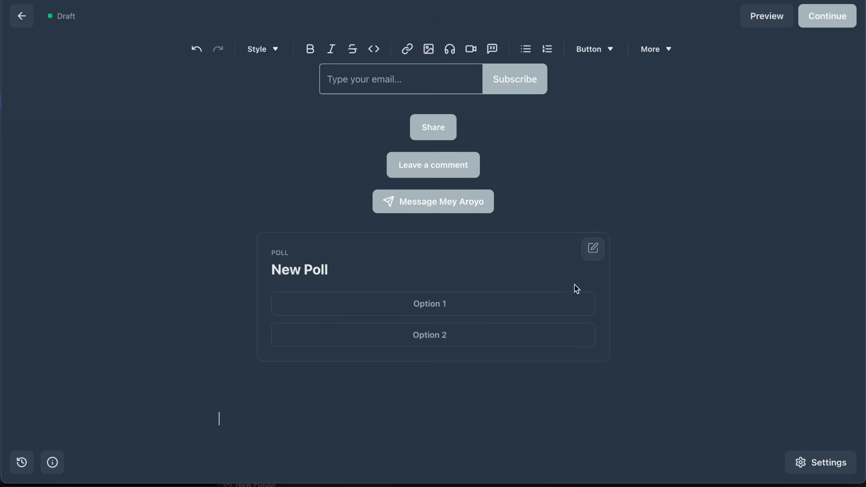
click(593, 250)
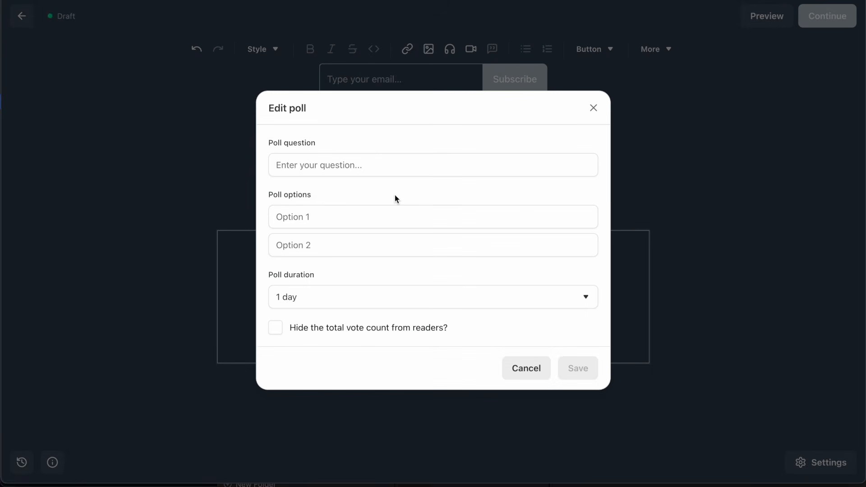
click(312, 165)
text(what do you think about substack?)
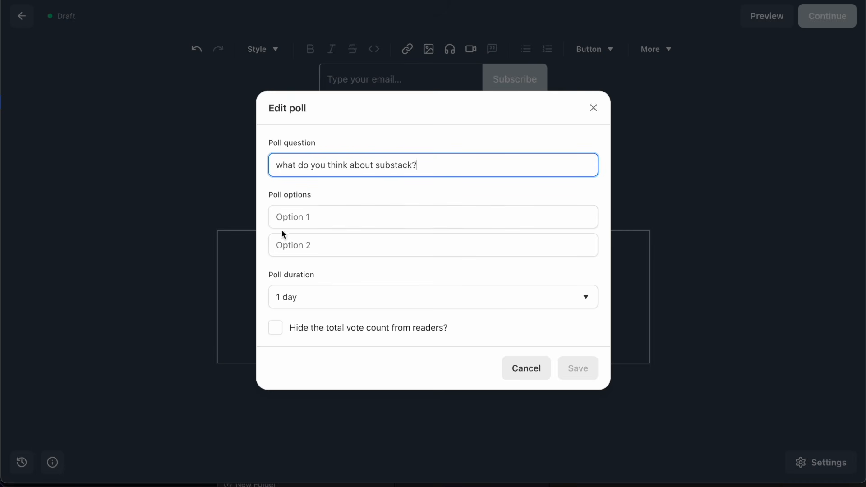
Give the poll the options "Loving it!", "Hating it!" and "Still thinking", and save it
click(281, 217)
text(Loving it!)
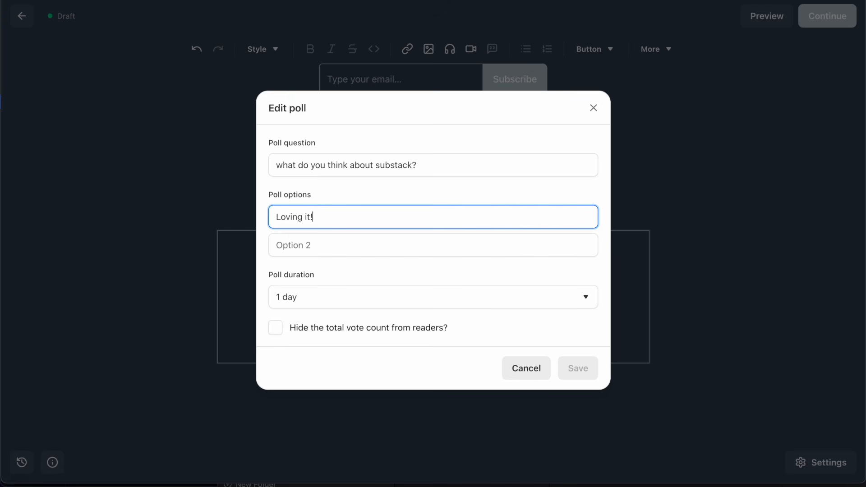
click(287, 245)
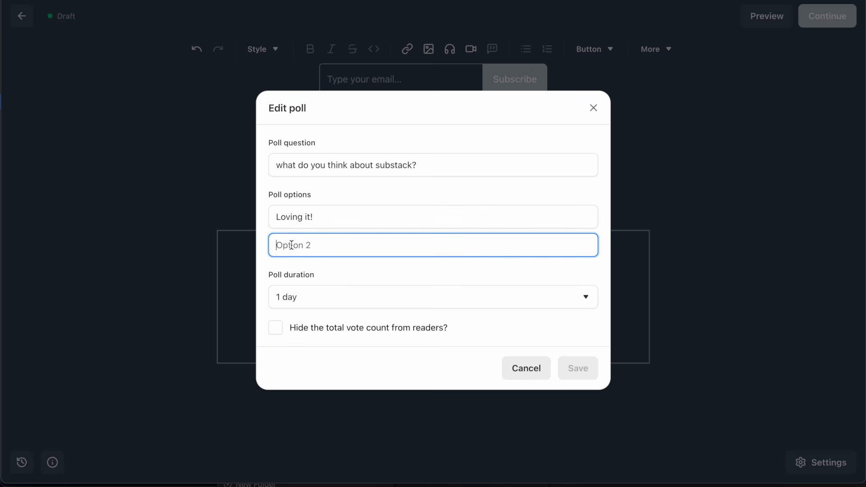
text(Hating it!)
click(304, 259)
text(Still thinking)
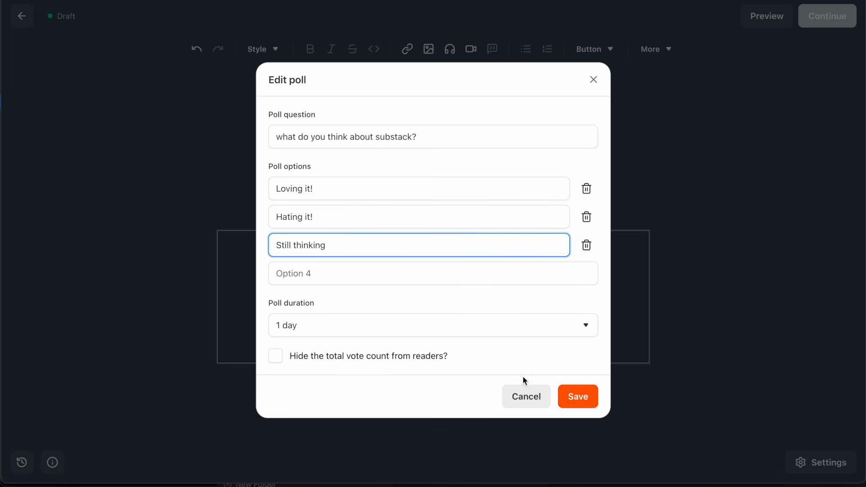
click(576, 396)
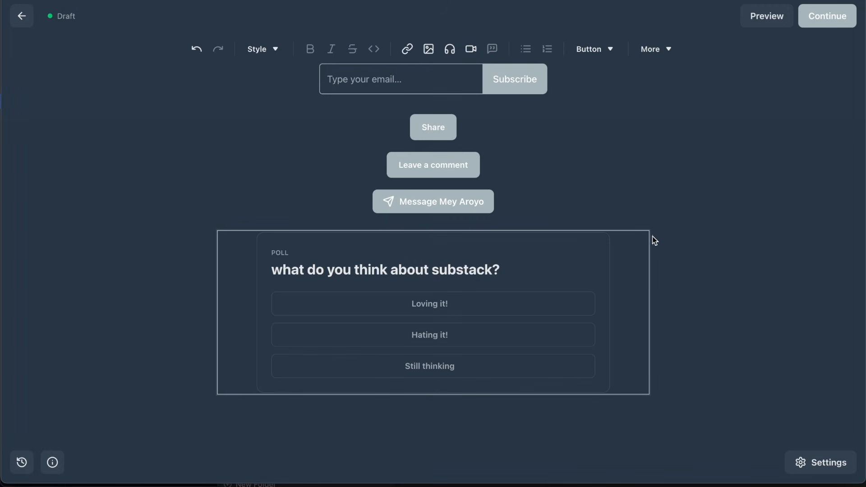
Insert a divider below the poll and review the other insertable elements
click(655, 49)
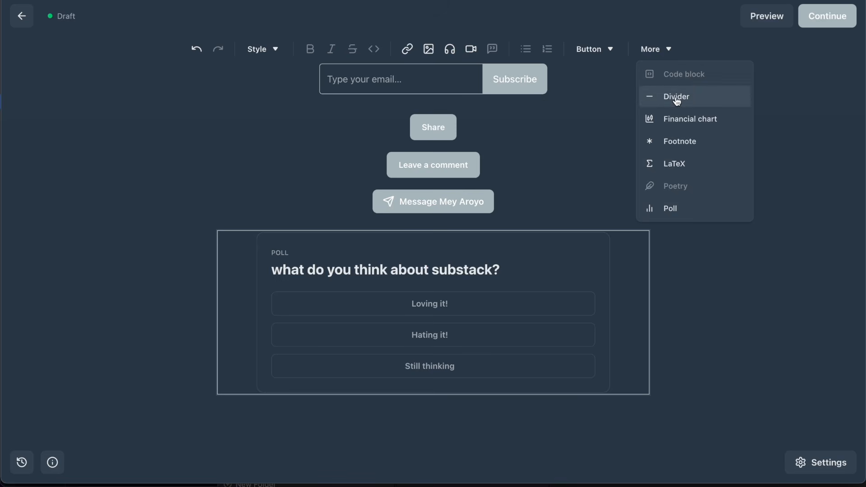
click(676, 97)
click(654, 52)
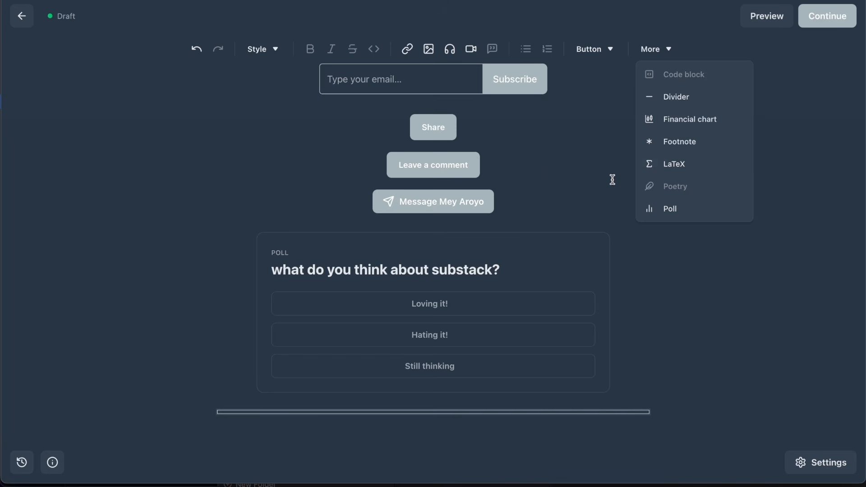
Delete the entire body content of the post, keeping the title and subtitle
click(567, 174)
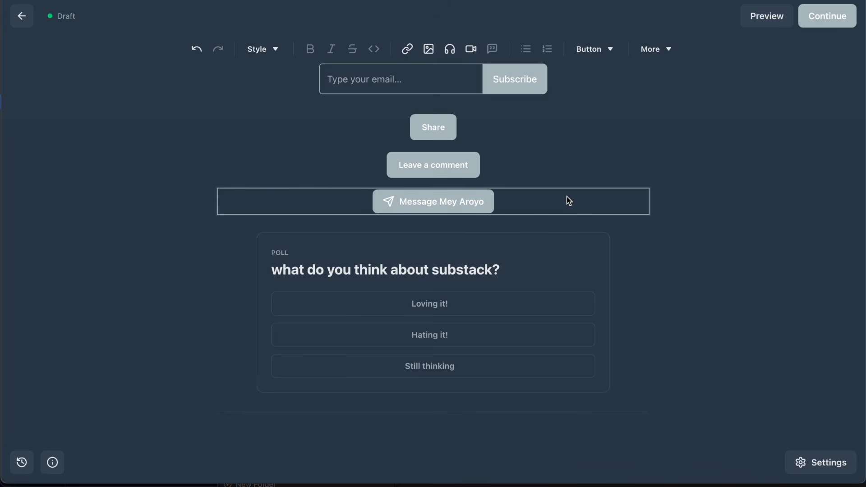
key(super+a)
key(BackSpace)
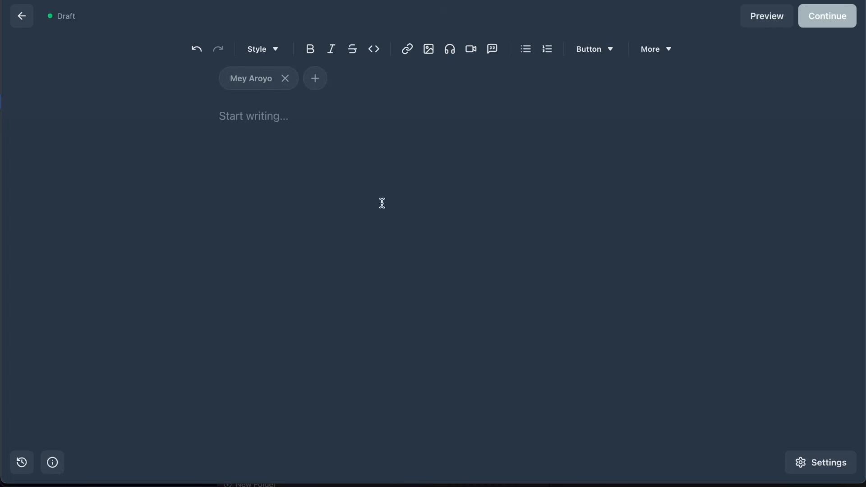
scroll(382, 203, up, 3)
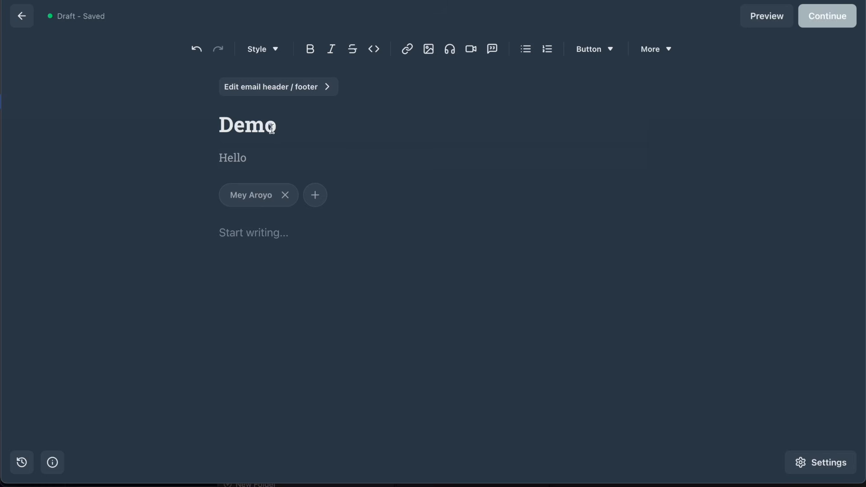
Switch to Notes and open the TMB folder to display the note on Manifestors with zodiac signs
mouse_move(261, 469)
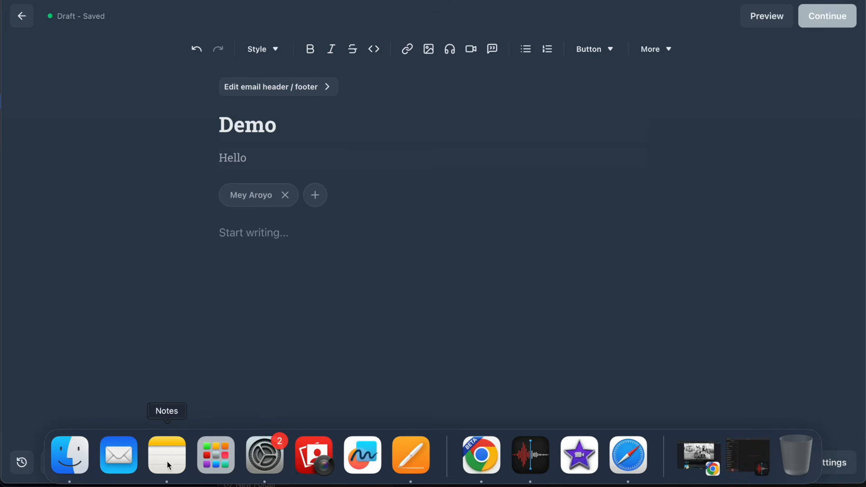
click(168, 467)
scroll(278, 333, down, 5)
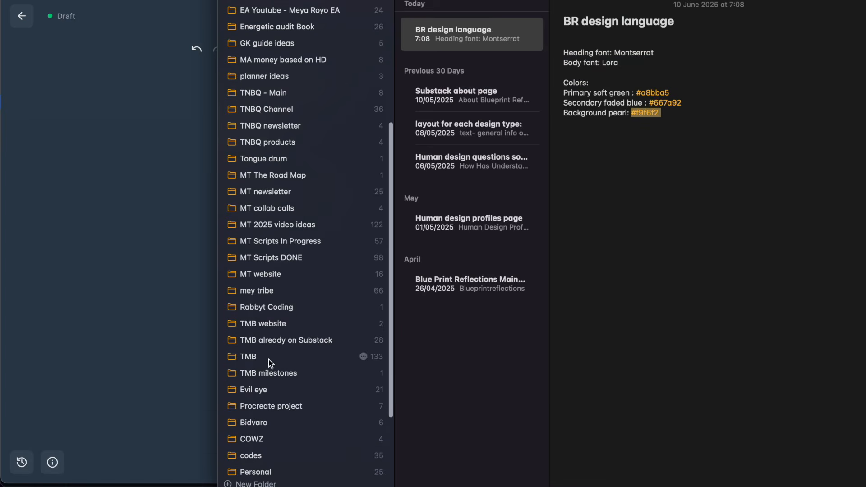
click(248, 359)
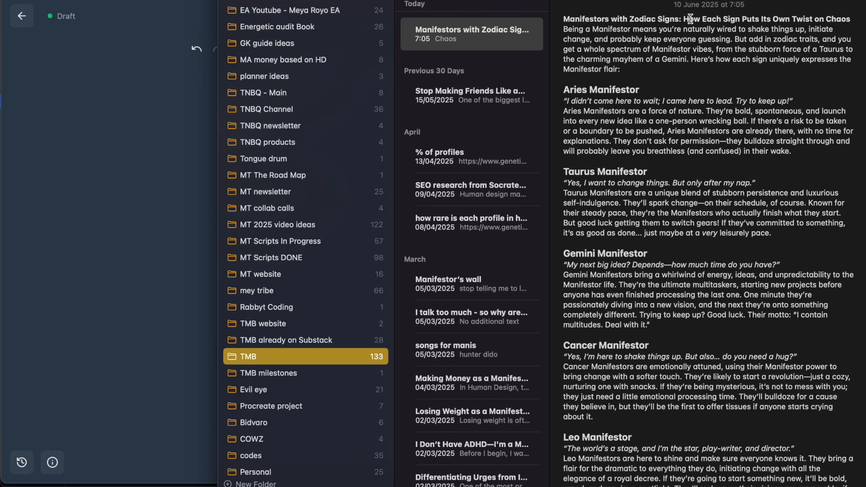
Copy the note's heading "Manifestors with Zodiac Signs: How Each Sign Puts Its Own Twist on Chaos" and use it to replace the Substack post's title
drag(856, 17, 562, 17)
key(super+c)
click(140, 118)
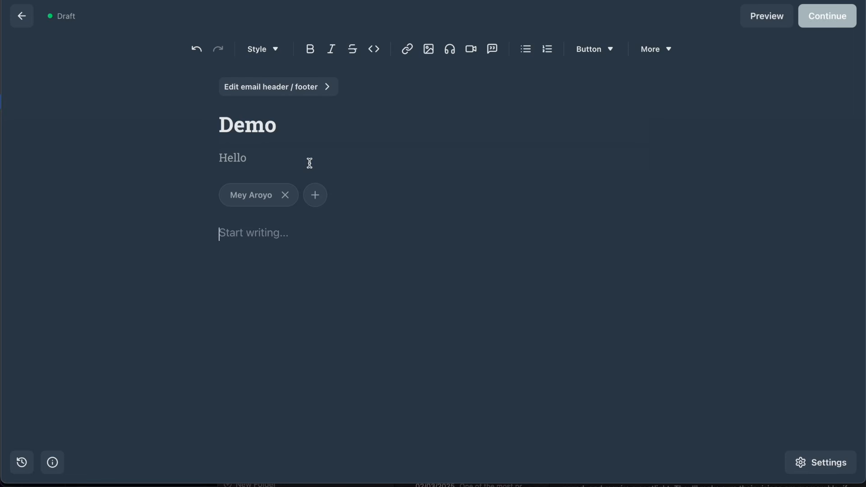
double_click(237, 123)
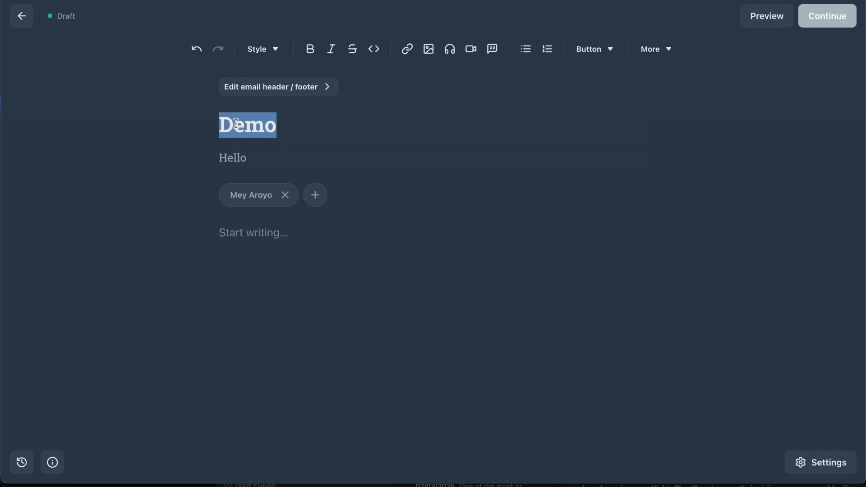
key(BackSpace)
key(super+v)
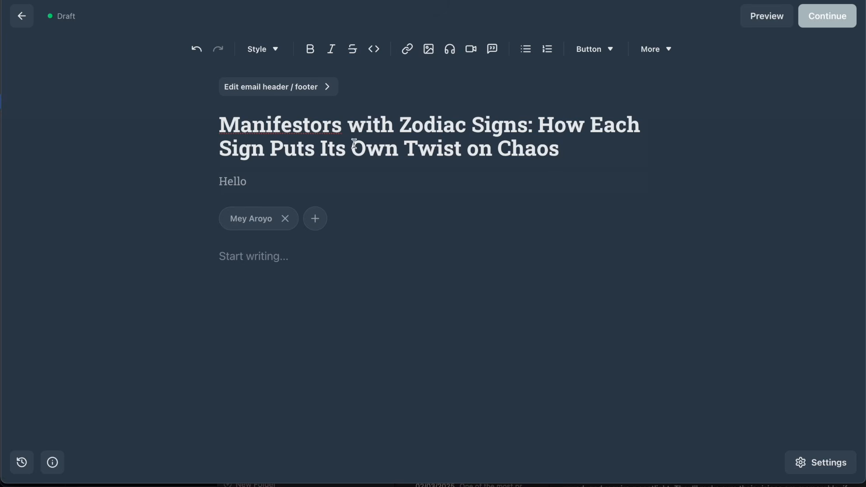
Shorten the title to "Manifestors VS Zodiac Signs" and replace the subtitle with "How Each Sign Puts Its Own Twist on Chaos"
double_click(370, 127)
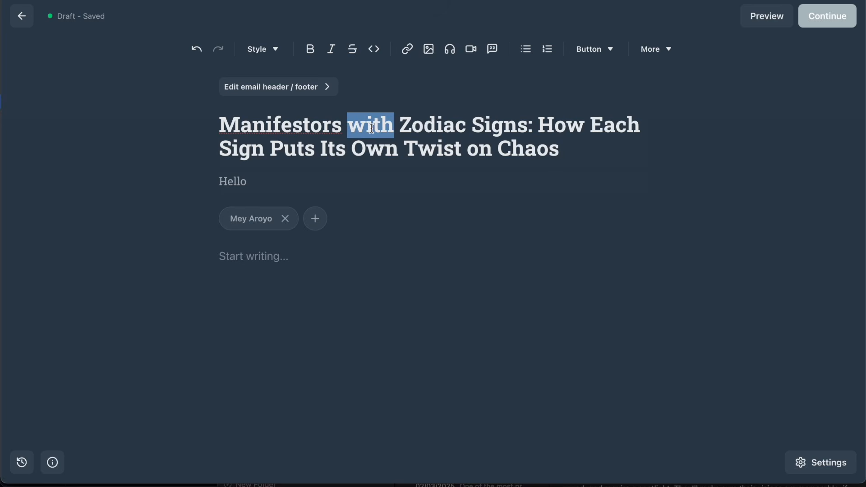
text(VS)
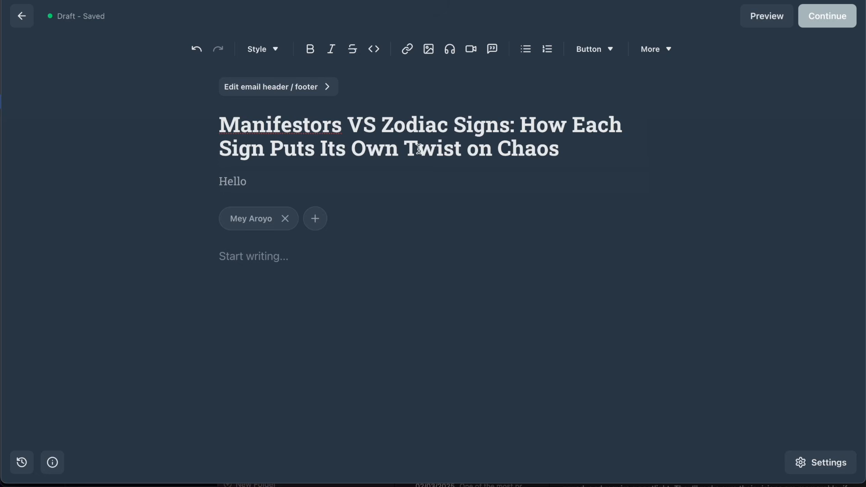
drag(578, 151, 519, 124)
key(ctrl+c)
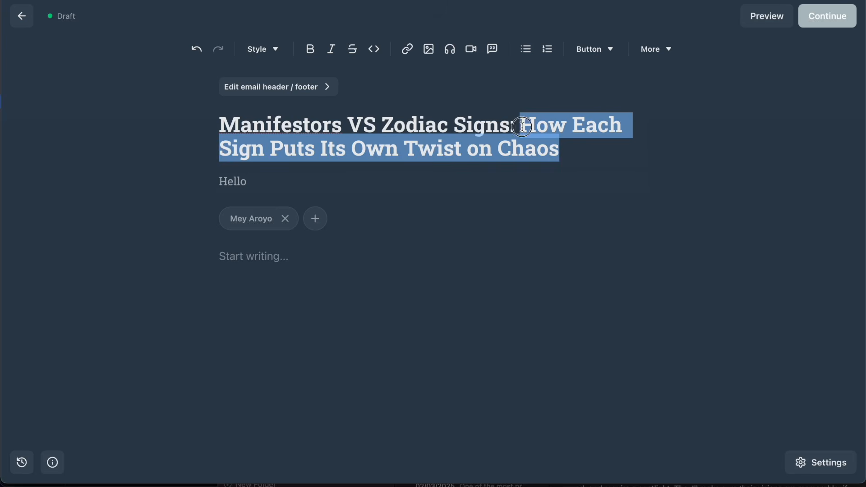
key(BackSpace)
double_click(290, 157)
key(ctrl+v)
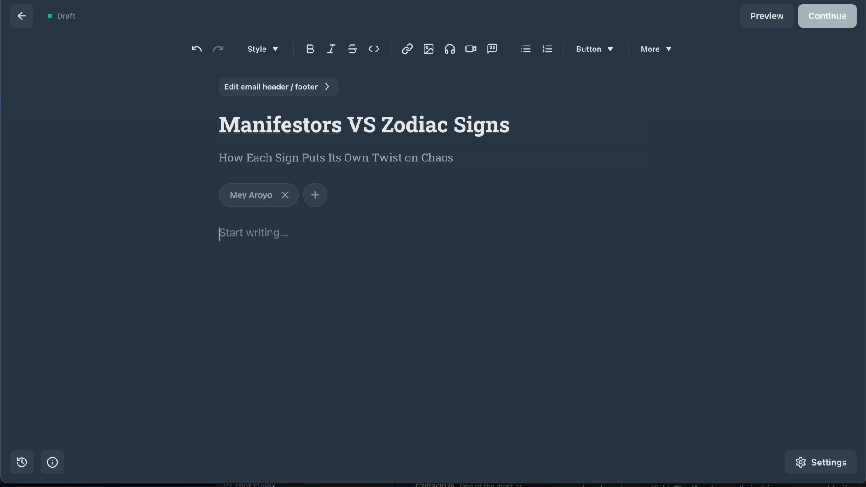
Copy the Manifestor note's text below its heading from Notes and paste it into the Substack post's body
click(165, 455)
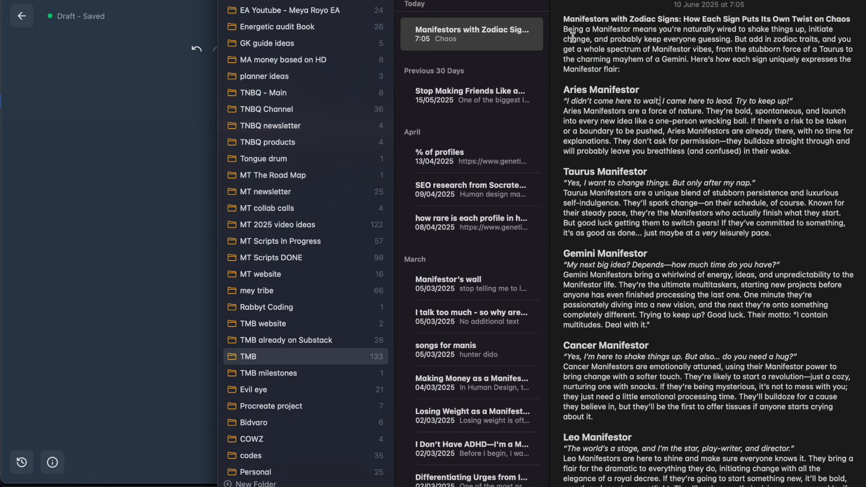
drag(563, 29, 799, 457)
click(161, 313)
key(super+v)
scroll(406, 233, up, 15)
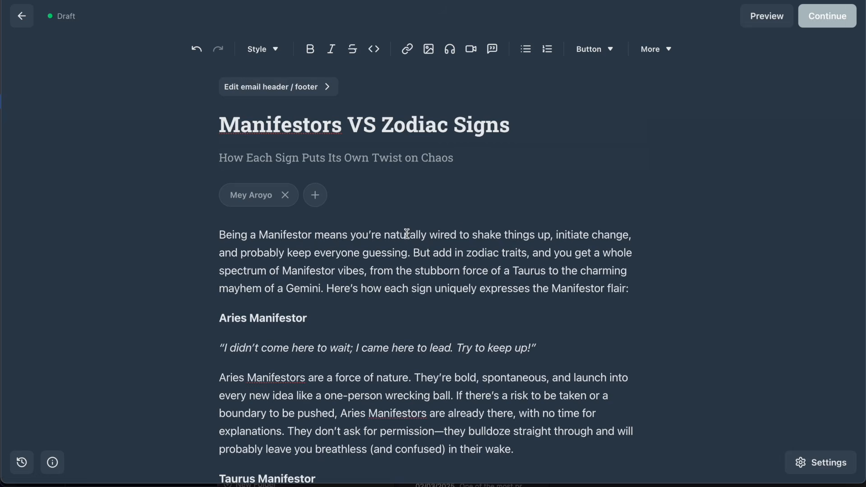
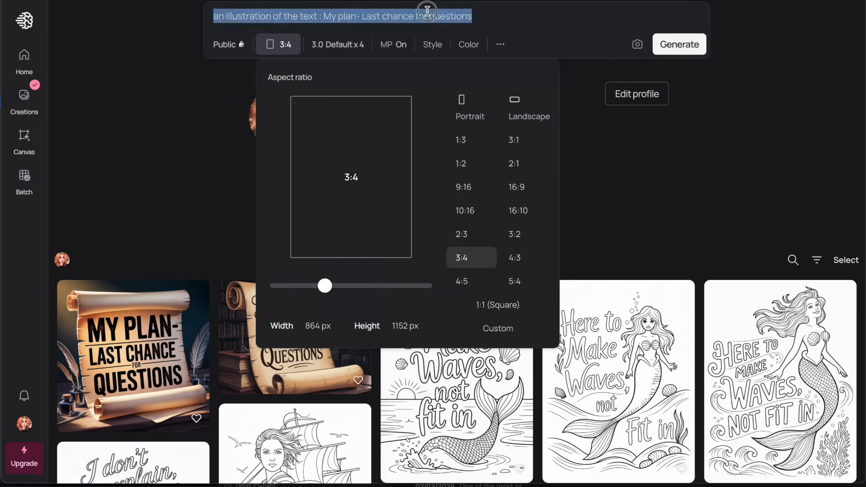
Switch to Ideogram and set the image aspect ratio to landscape 3:2
click(428, 10)
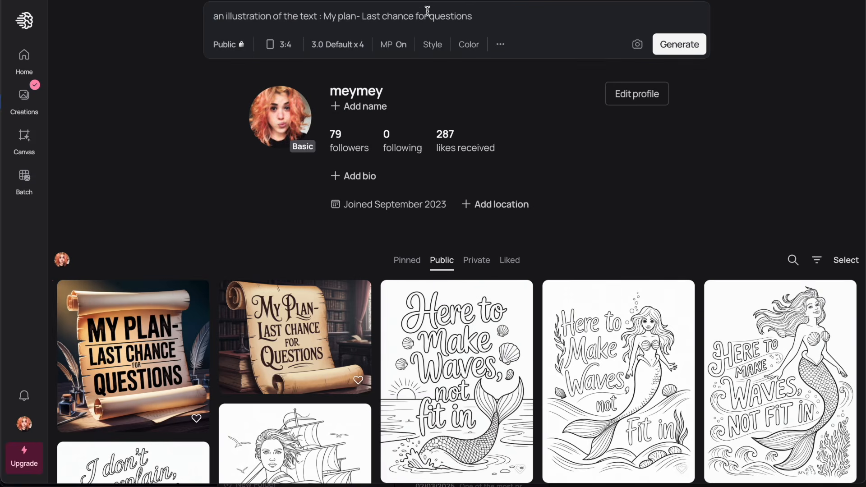
click(283, 46)
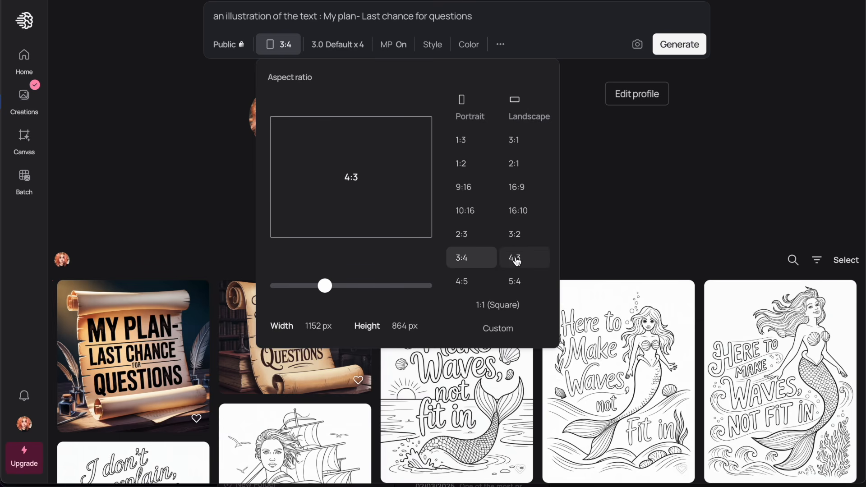
click(514, 234)
Copy the post title from Substack and generate two batches in Ideogram with the prompt "an illustration of the text : Manifestors VS Zodiac Signs"
triple_click(373, 17)
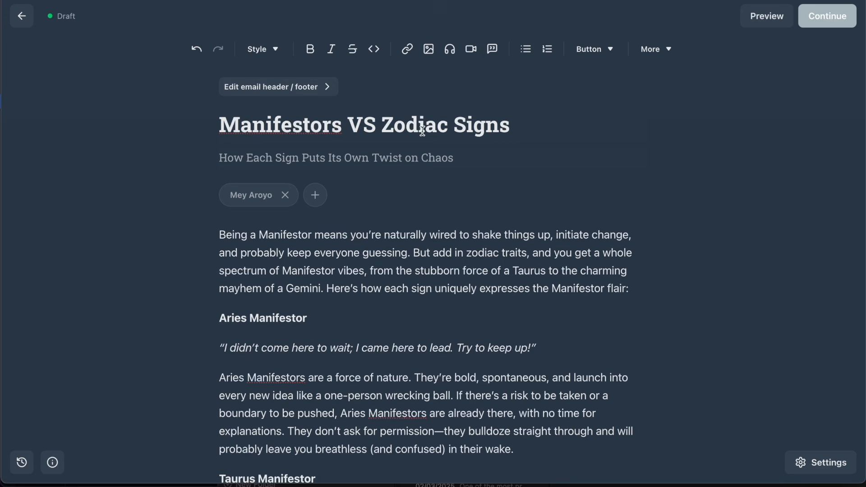
triple_click(423, 131)
key(ctrl+c)
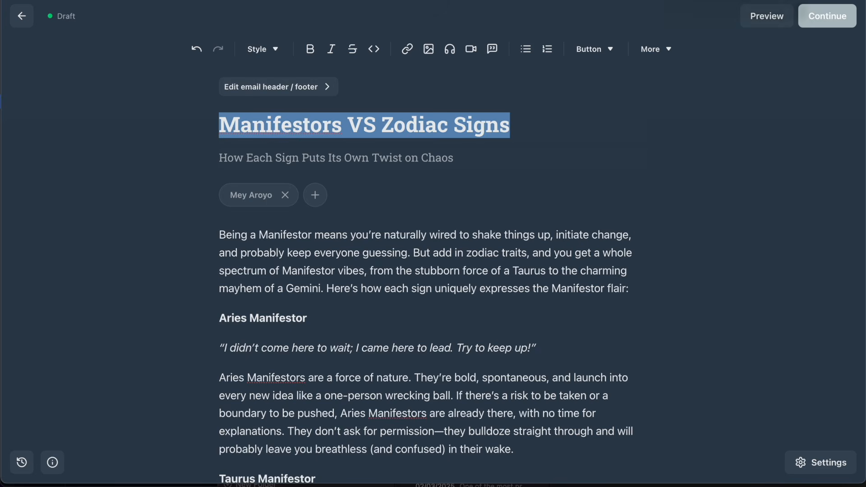
click(212, 2)
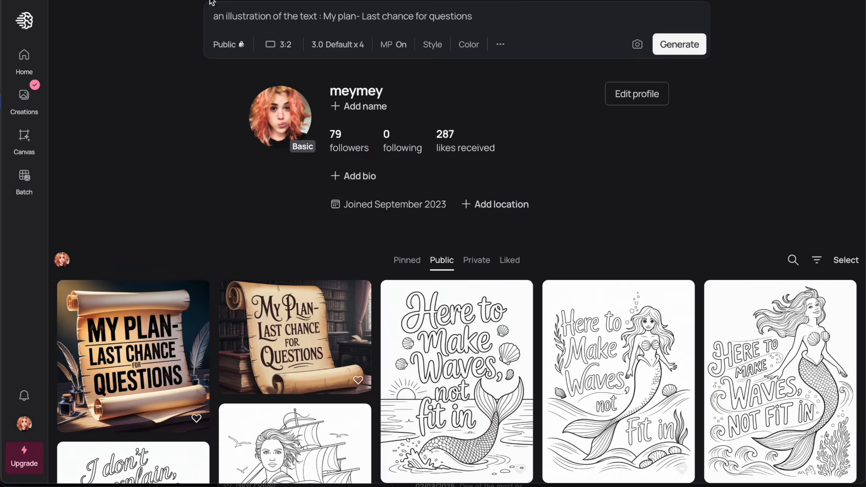
double_click(247, 15)
drag(476, 16, 325, 18)
key(ctrl+v)
key(Return)
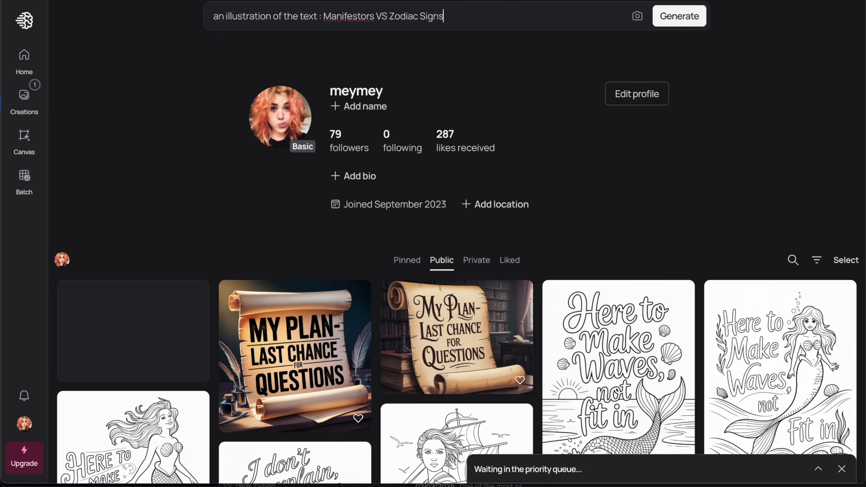
key(Return)
Extend the prompt with "featuring an endless astrology sky" on a new line and generate another batch
key(shift+Return)
text(featuring )
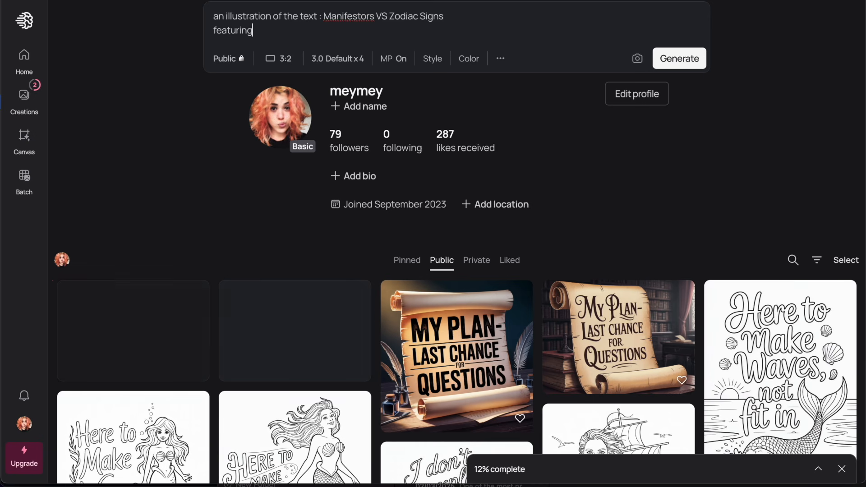
text(an endless astrology sky)
key(Return)
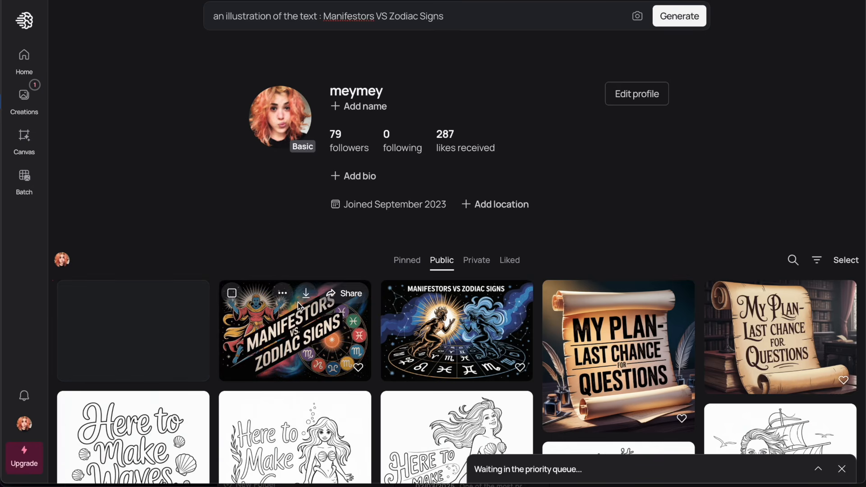
Open the first generated batch and download its variant with bold orange and blue lettering as a JPEG
click(437, 351)
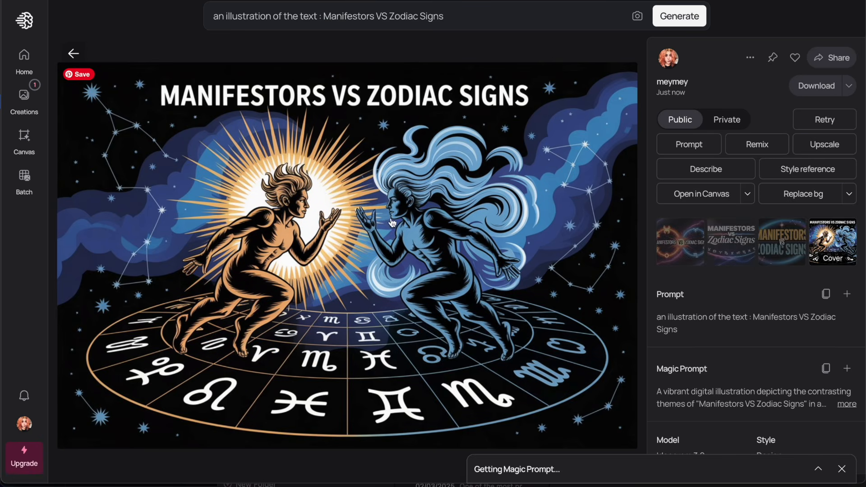
click(791, 253)
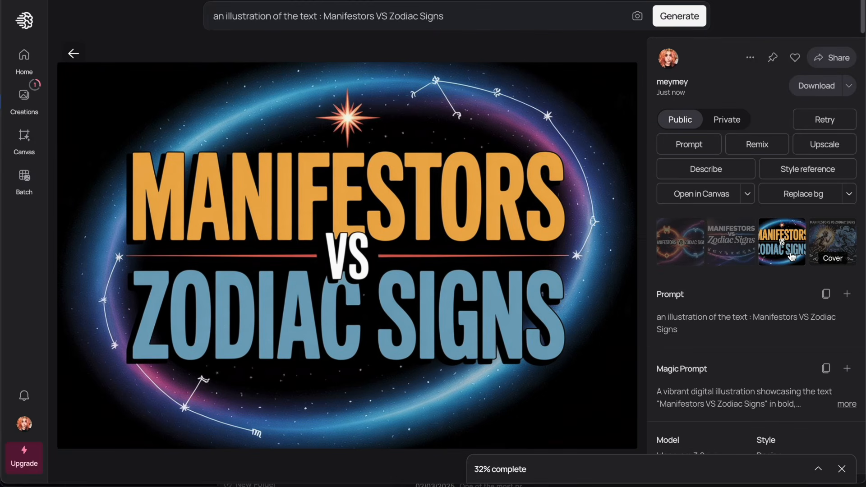
click(751, 57)
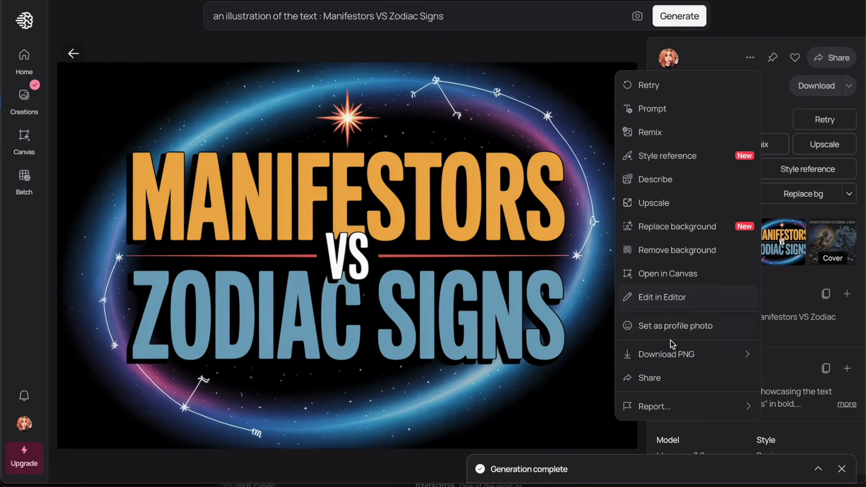
mouse_move(679, 357)
click(806, 380)
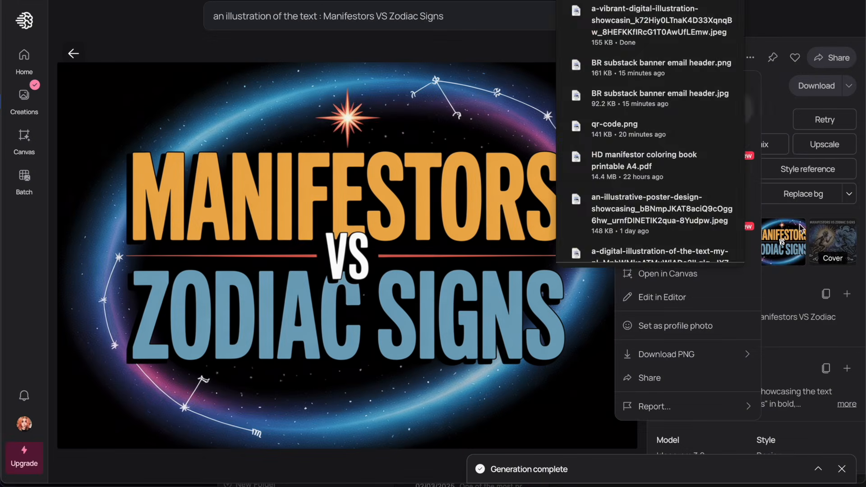
click(786, 277)
Examine the remaining variants of the first batch and the variants of the second batch
click(725, 254)
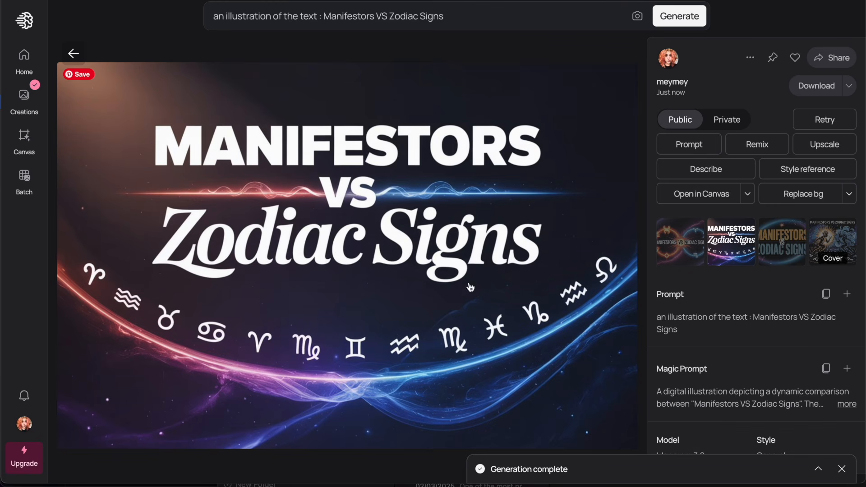
click(692, 250)
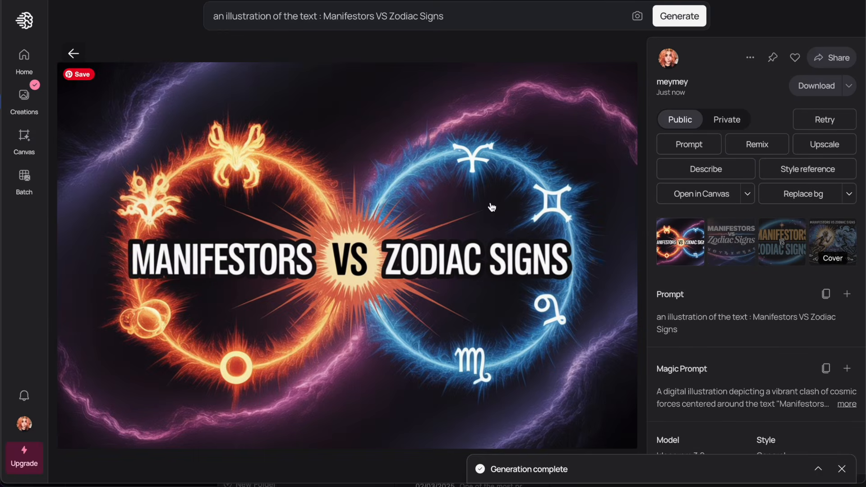
click(75, 53)
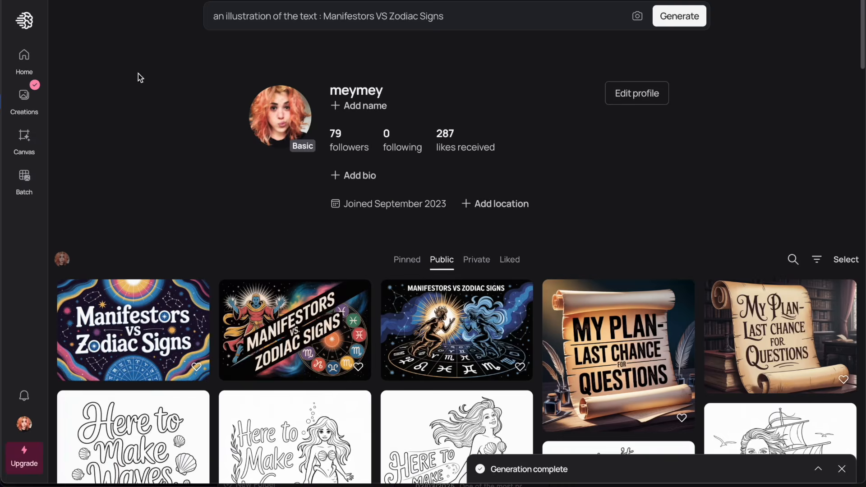
click(361, 312)
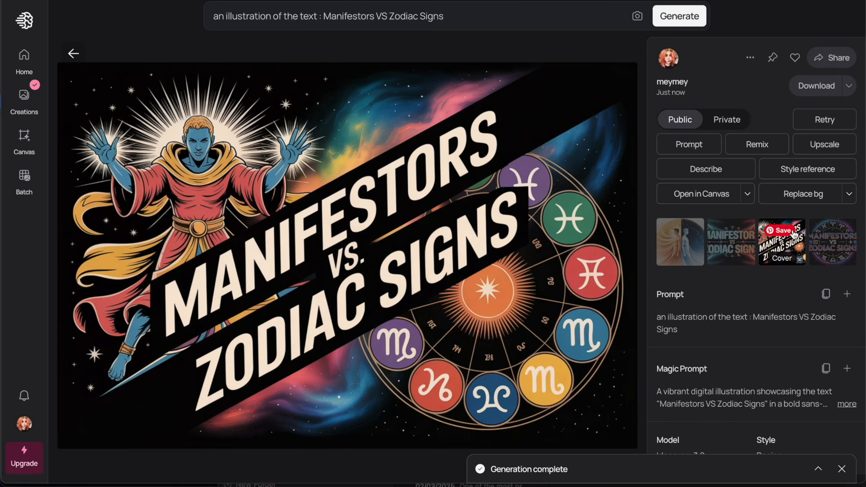
click(745, 259)
click(680, 258)
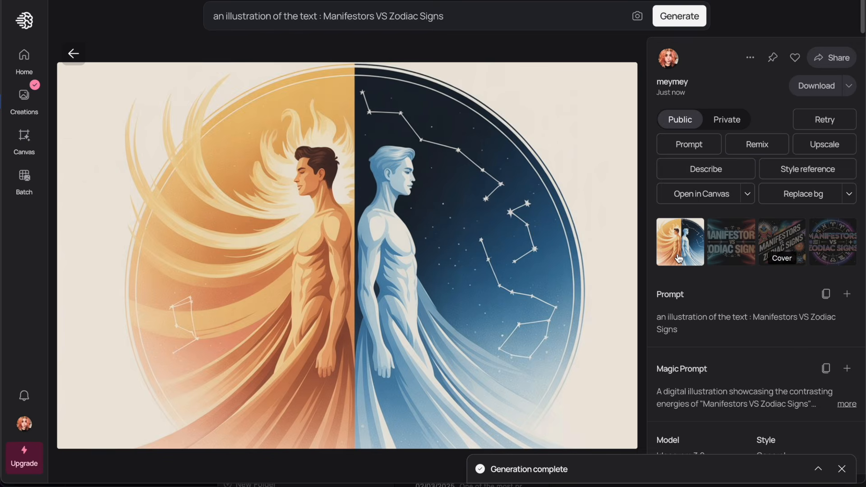
click(839, 251)
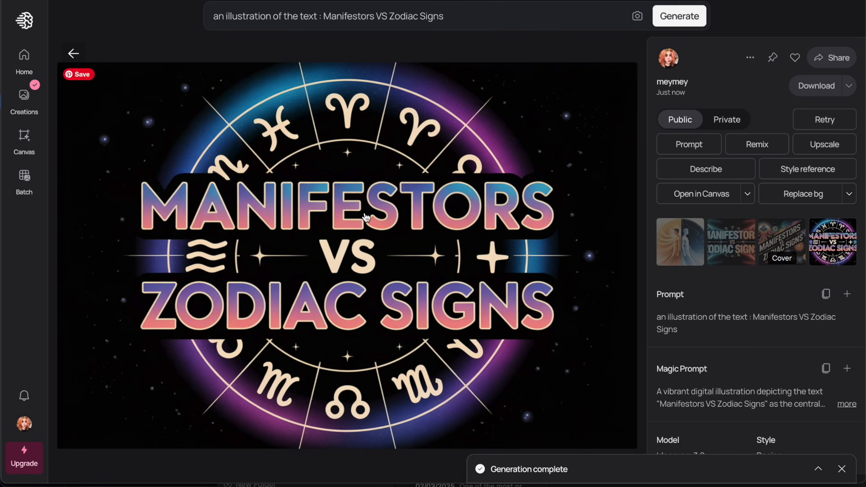
click(73, 53)
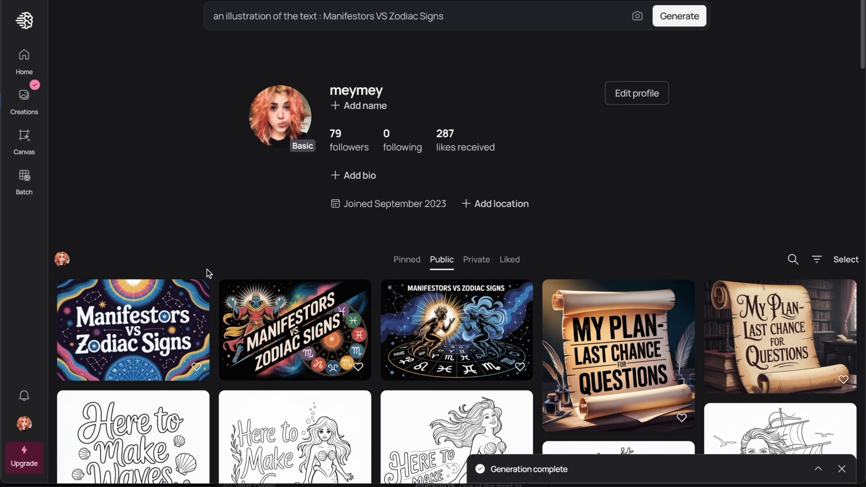
Compare the variants of the endless astrology sky batch and download the one framed by colorful clouds as a JPEG
click(149, 335)
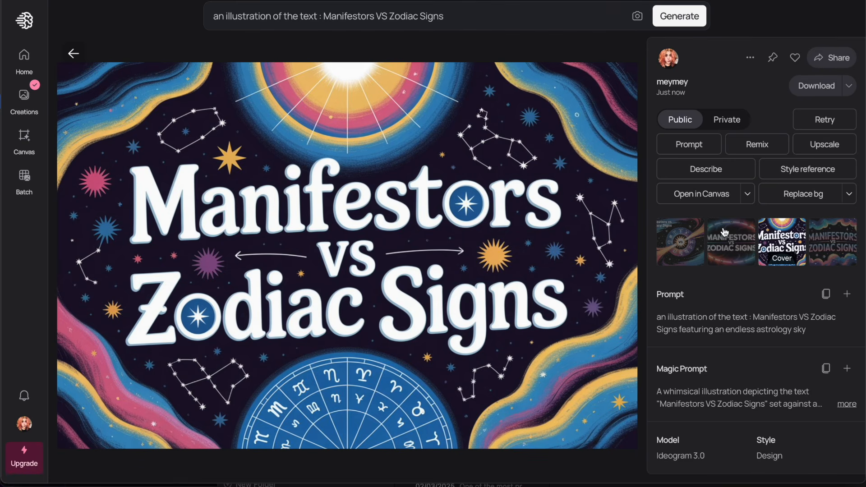
click(733, 252)
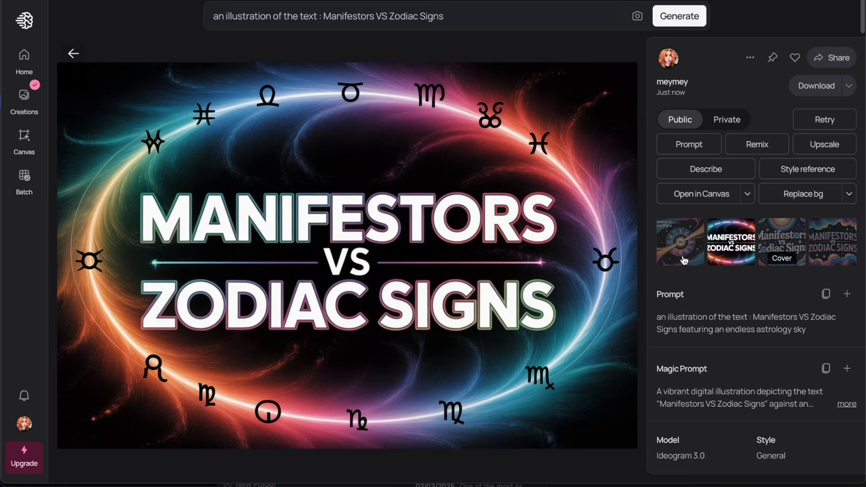
click(684, 261)
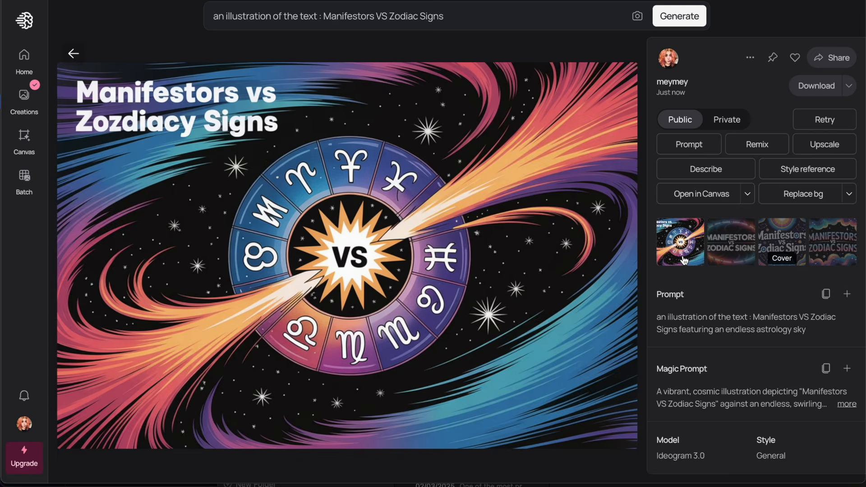
click(748, 257)
click(800, 256)
click(831, 258)
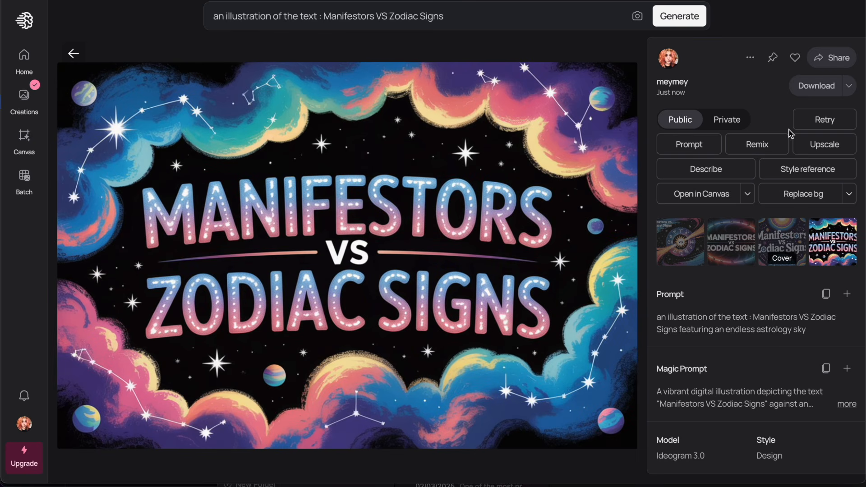
click(750, 56)
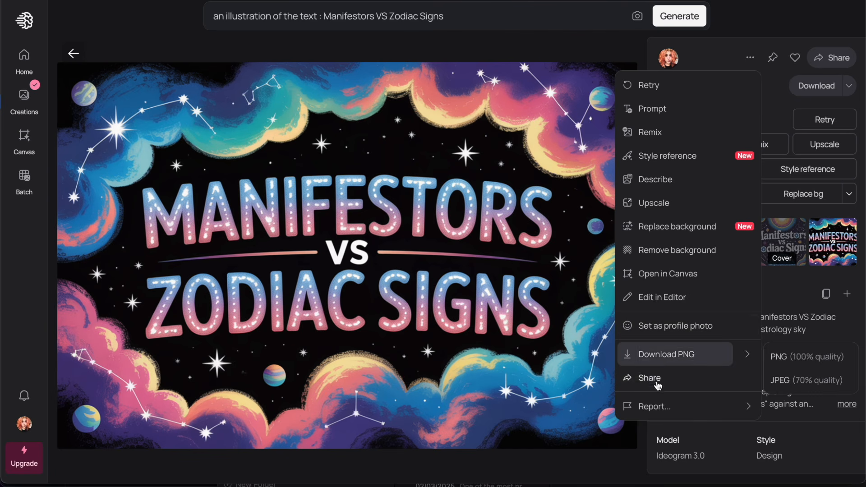
mouse_move(747, 354)
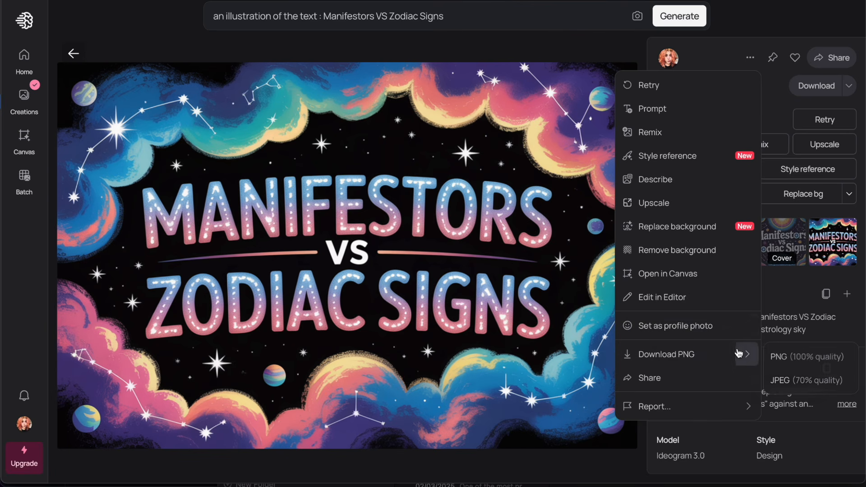
click(787, 379)
Rename the newly downloaded cloud-framed JPEG in Downloads as "Manifestors VS Zodiac Signs TMB substack banner"
click(71, 456)
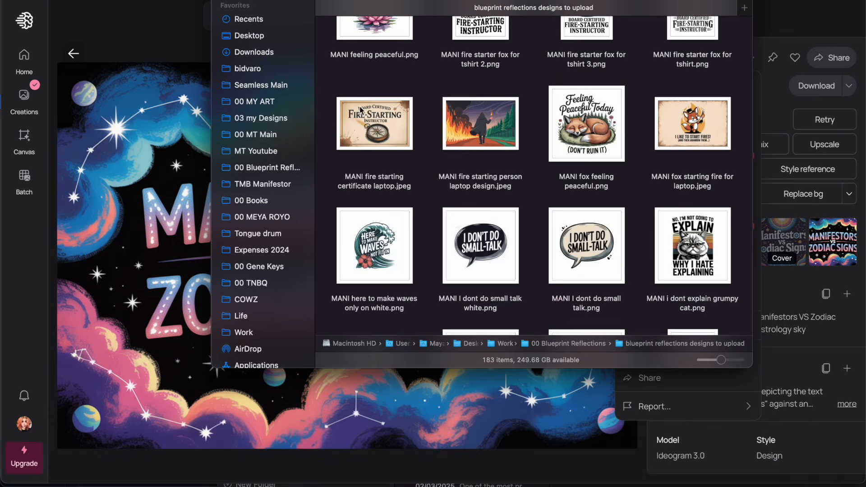
click(271, 52)
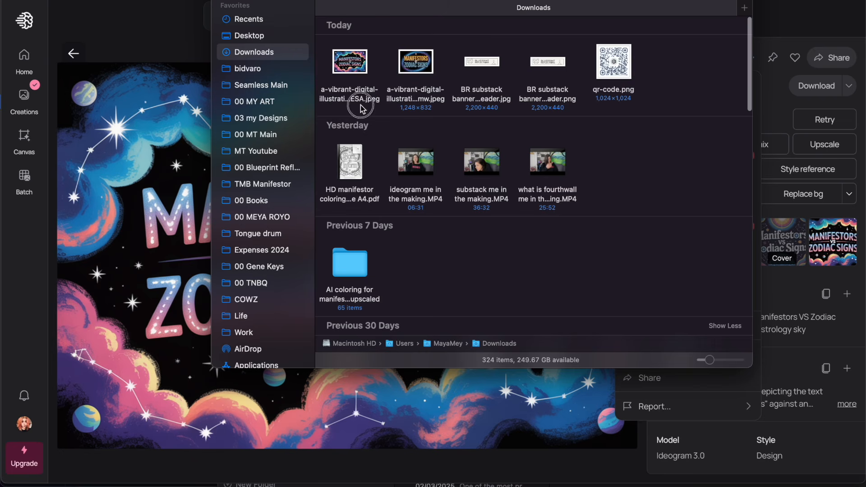
click(349, 95)
key(Return)
text(Manifestors VS Zodiac Signs)
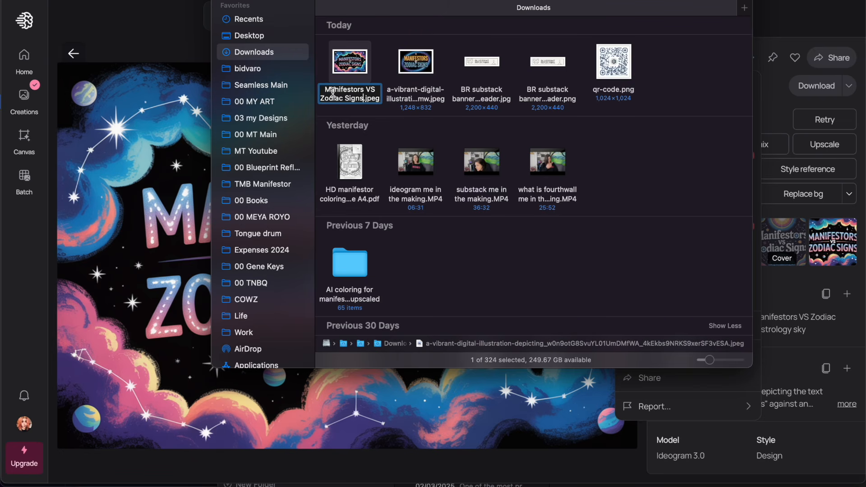
text(TMB)
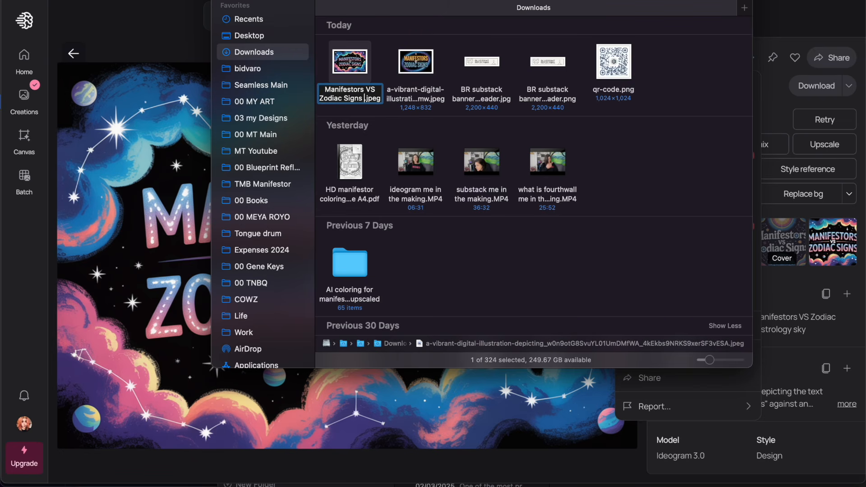
text( substack banner)
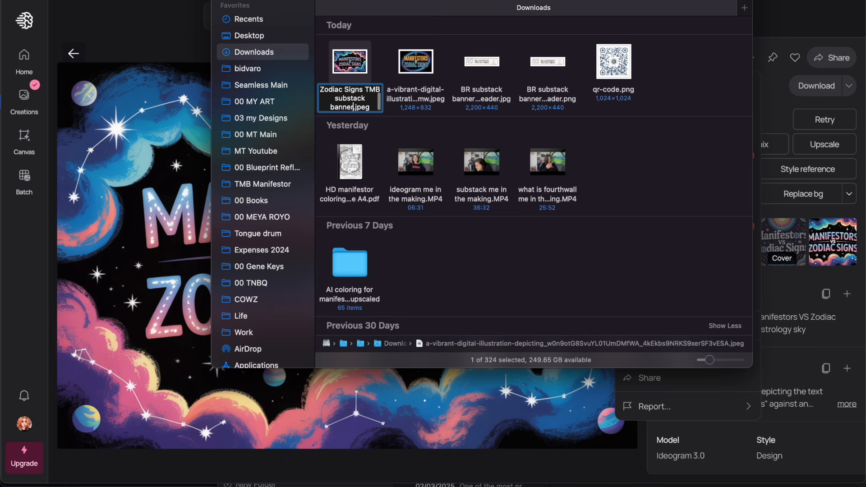
key(Return)
Return to the Substack draft and insert the renamed banner image from Downloads above the opening paragraph
click(203, 119)
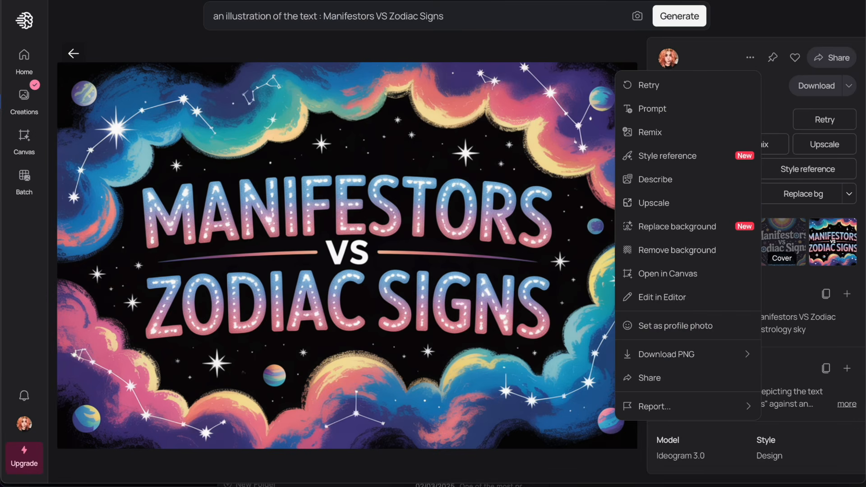
key(ctrl+Tab)
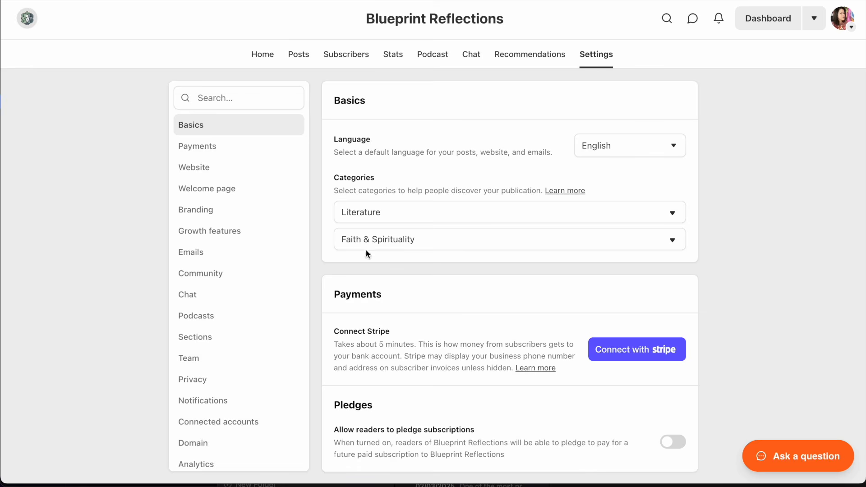
key(ctrl+Tab)
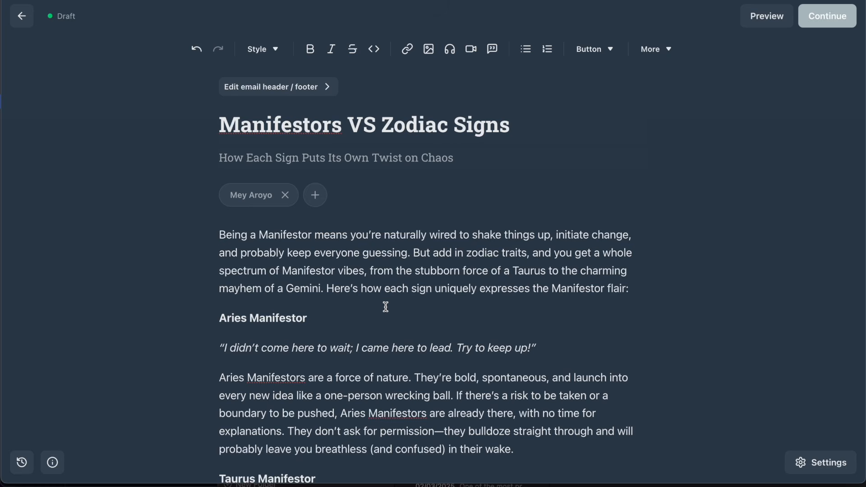
click(219, 231)
key(Return)
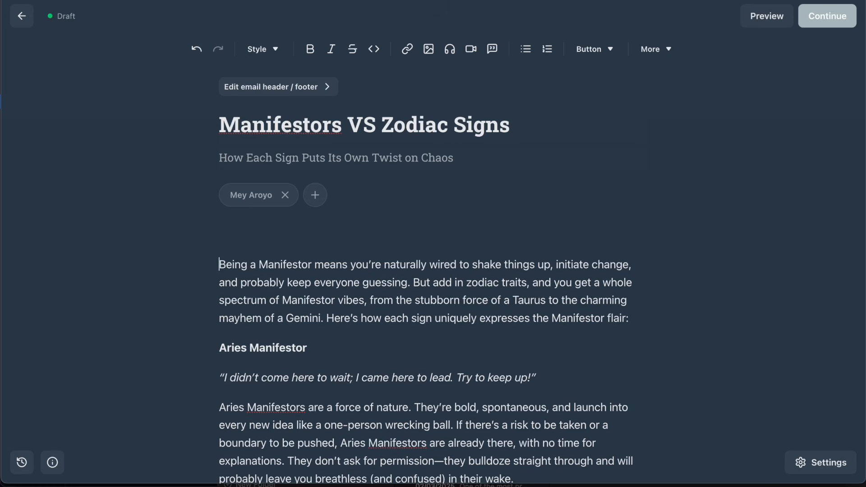
click(429, 48)
click(450, 76)
click(135, 55)
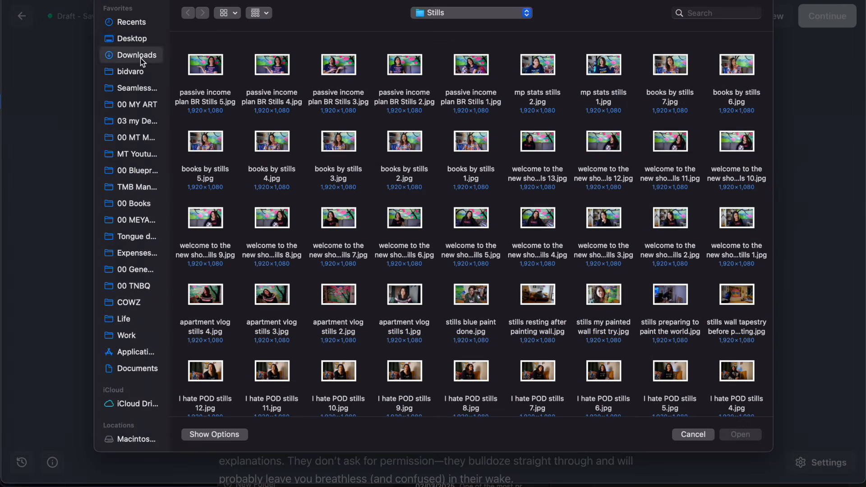
double_click(194, 70)
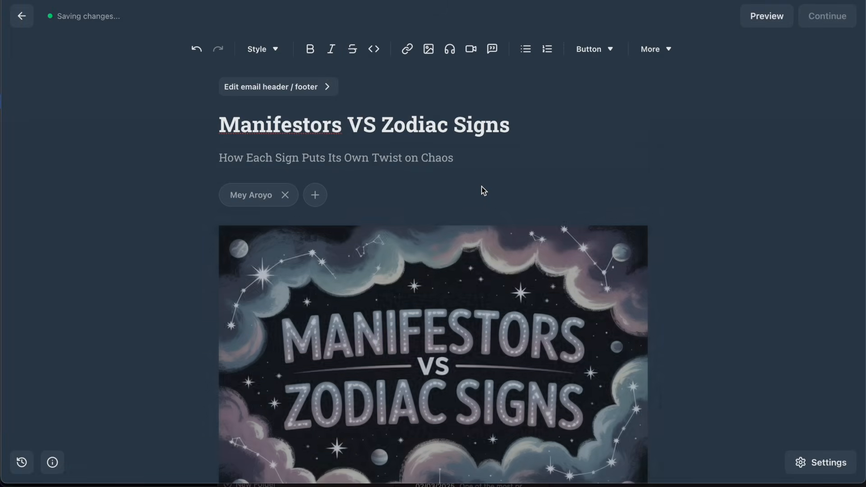
Format the "Aries Manifestor" line below the introduction as Heading 2
scroll(496, 203, down, 5)
click(311, 339)
triple_click(311, 340)
click(260, 49)
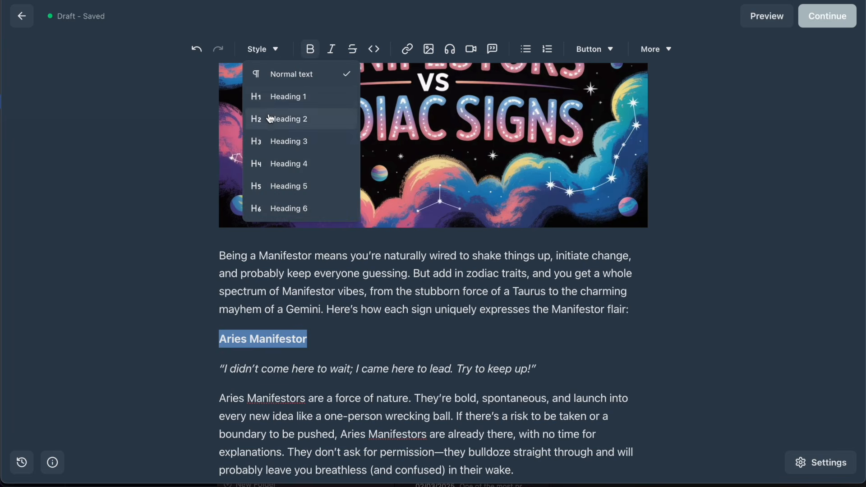
click(271, 120)
scroll(334, 207, down, 3)
click(336, 208)
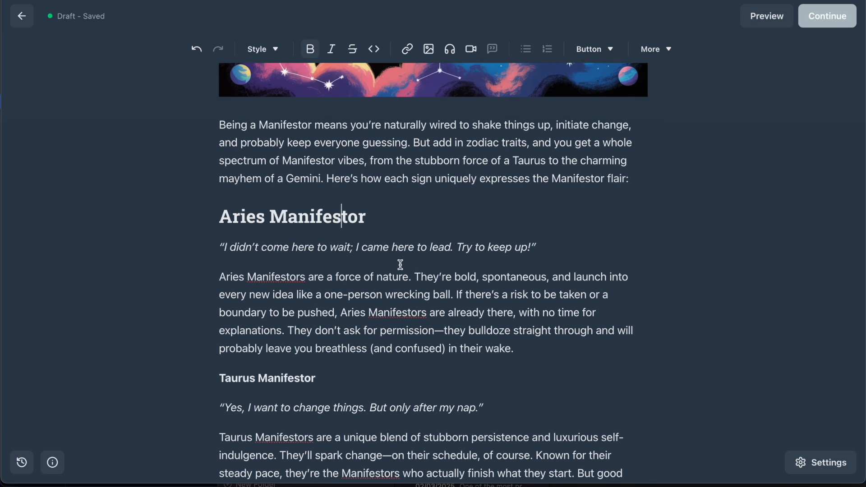
drag(540, 248, 217, 251)
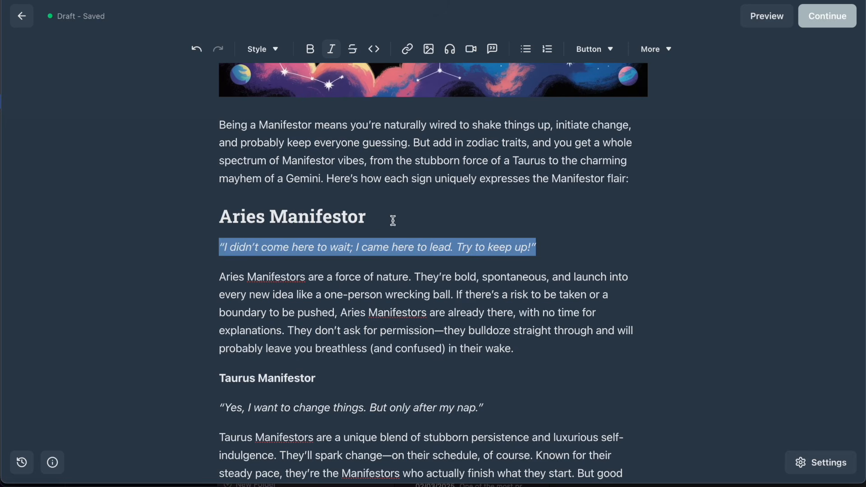
click(381, 198)
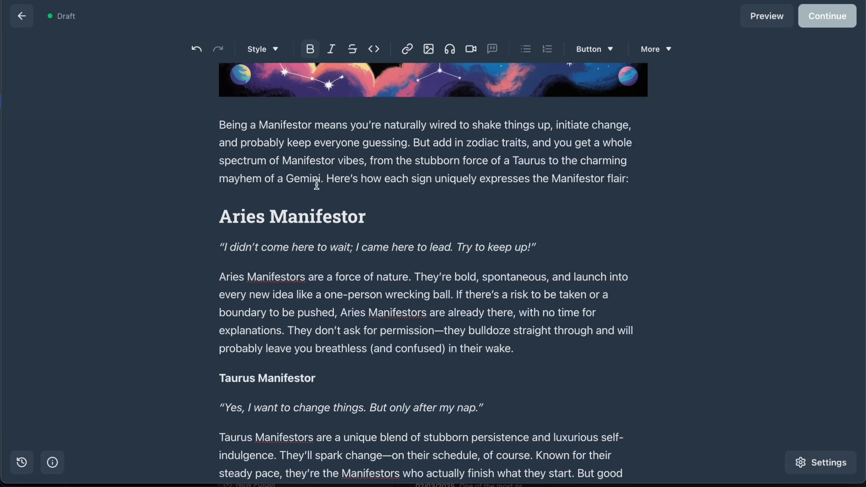
Apply the Heading 2 style to the "Taurus Manifestor" line
scroll(317, 185, down, 3)
triple_click(299, 249)
click(273, 51)
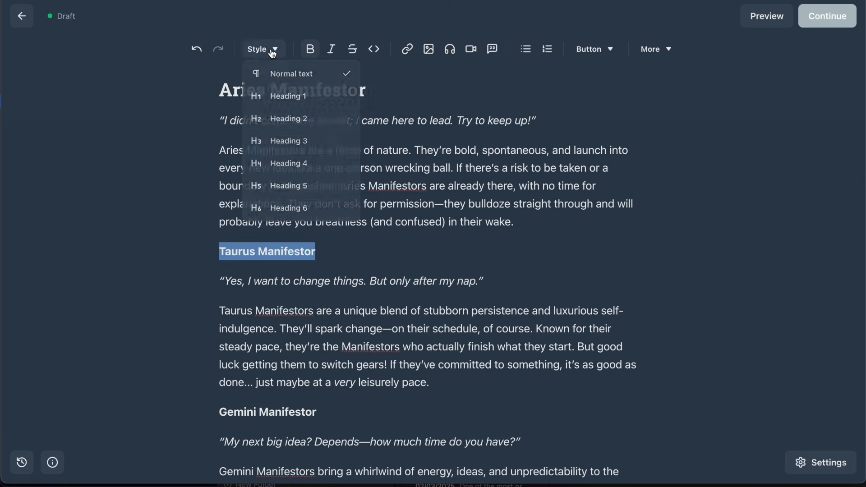
click(284, 118)
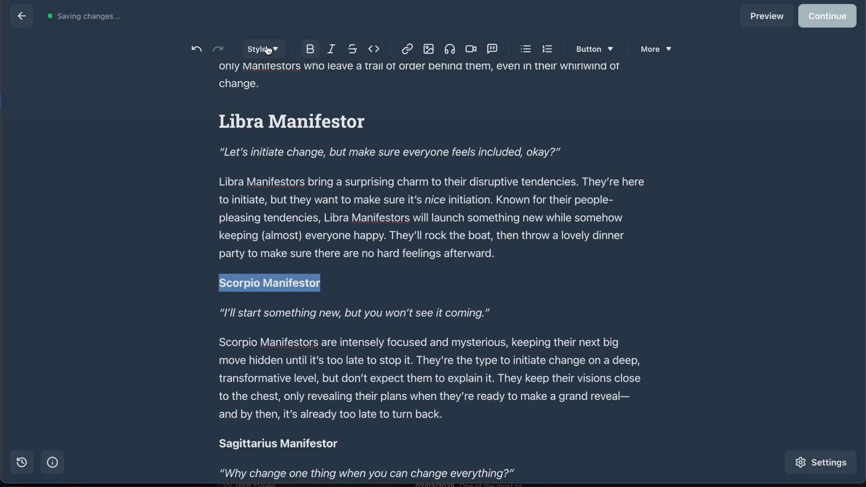
Apply the Heading 2 style to the "Scorpio Manifestor" and "Sagittarius Manifestor" lines
click(270, 49)
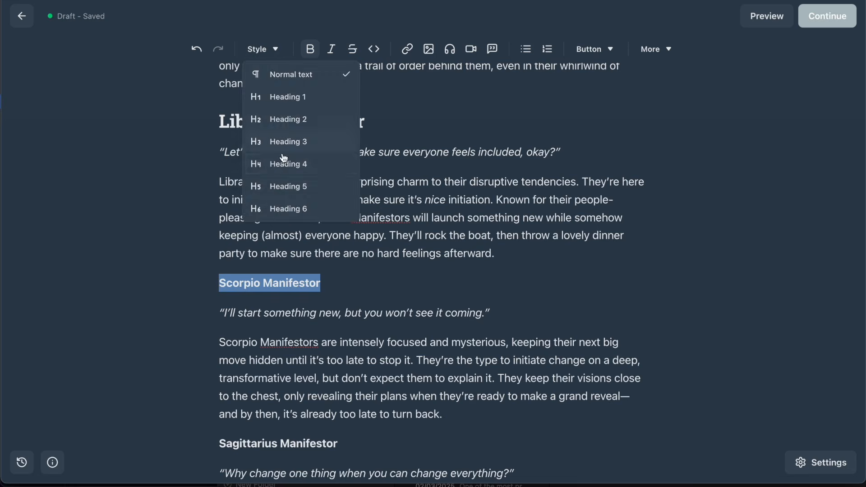
click(284, 120)
scroll(360, 237, down, 4)
drag(337, 297, 217, 294)
click(275, 51)
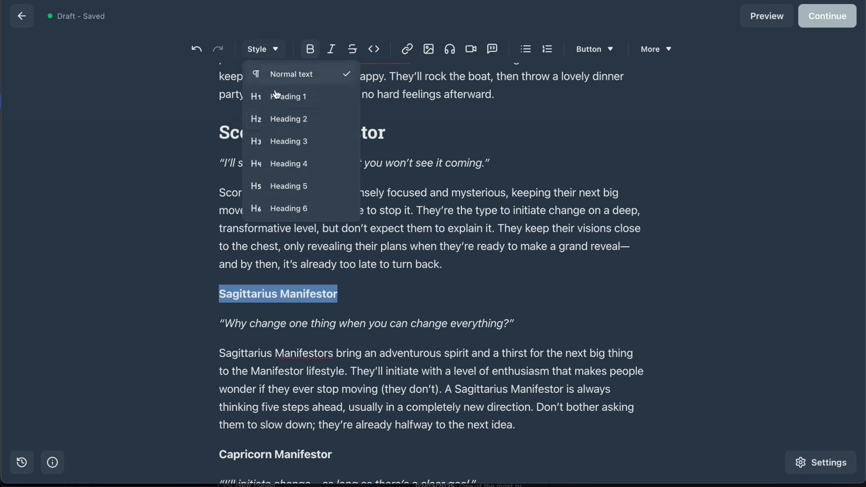
click(282, 119)
Apply the Heading 2 style to the "Capricorn Manifestor" and "Aquarius Manifestor" lines
scroll(357, 275, down, 4)
drag(333, 292, 208, 301)
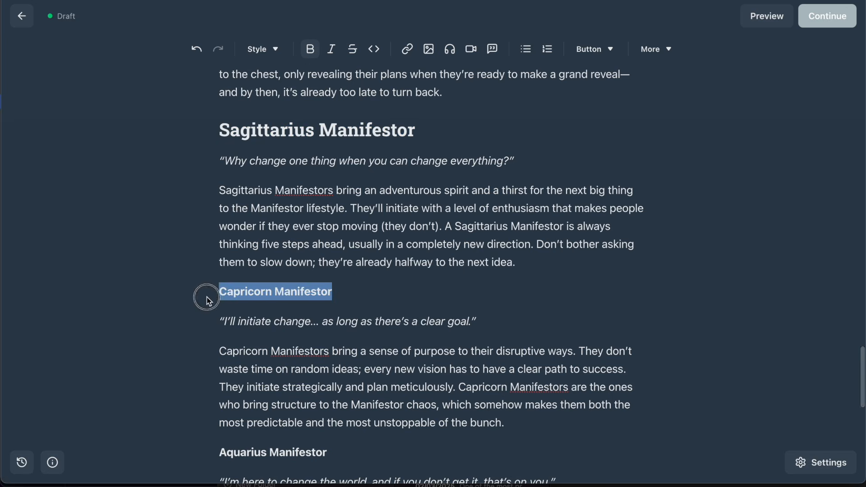
click(263, 49)
click(283, 120)
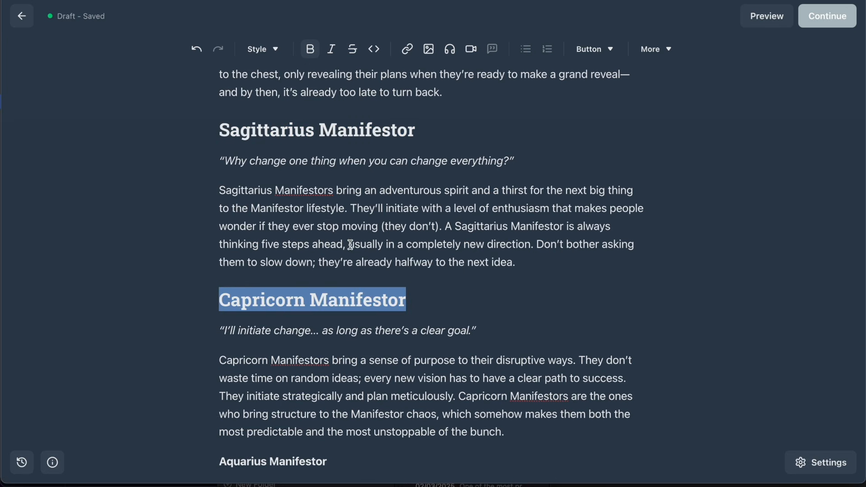
scroll(350, 244, down, 3)
drag(334, 312, 217, 314)
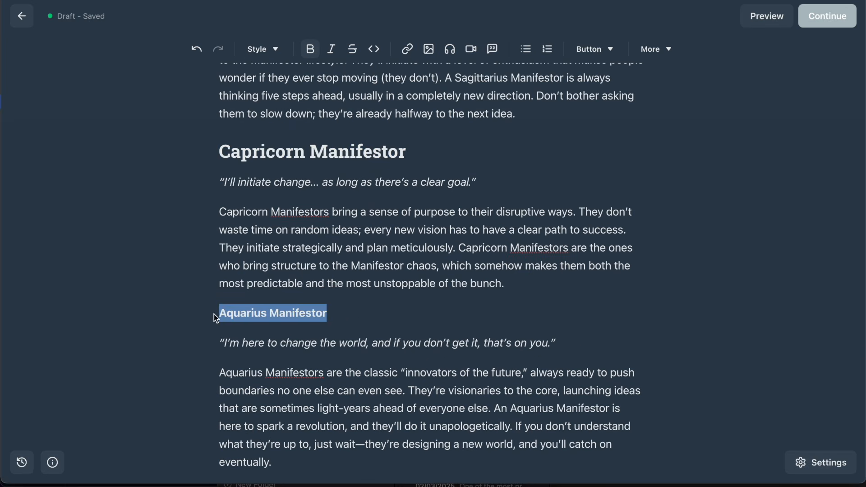
click(263, 48)
click(282, 118)
Apply the Heading 2 style to the "Pisces Manifestor" line near the end of the post
scroll(345, 264, down, 4)
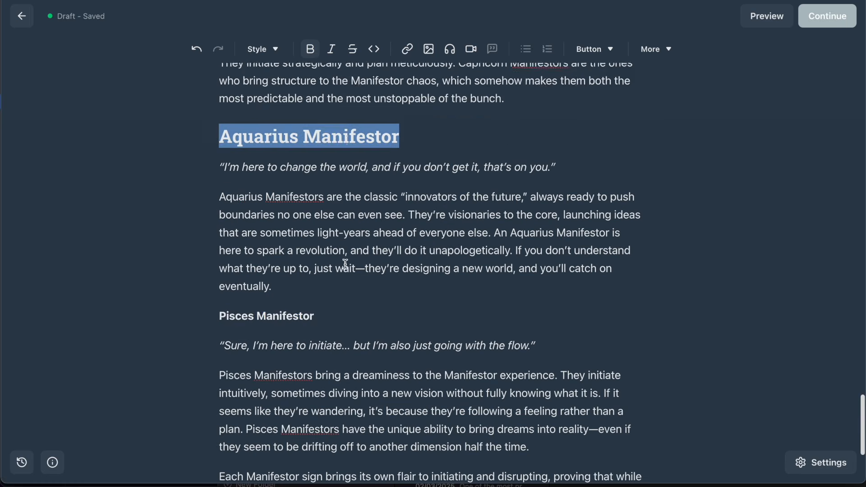
scroll(345, 265, down, 1)
drag(377, 294, 198, 293)
click(264, 50)
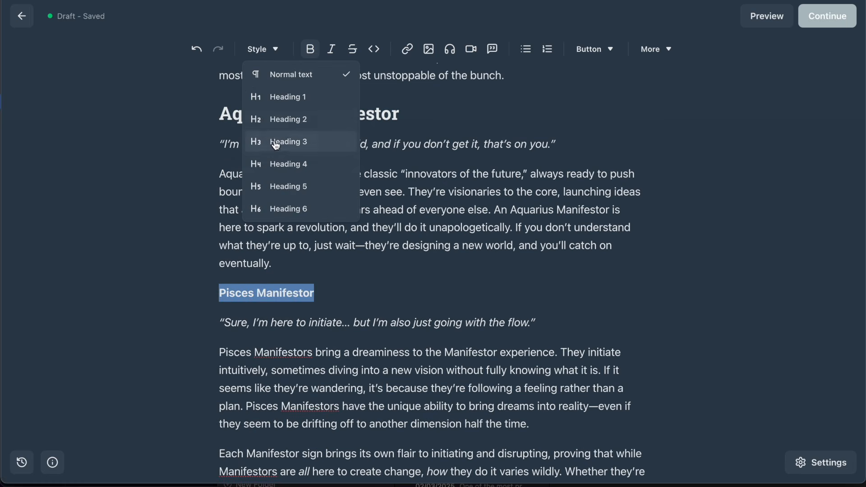
click(280, 119)
Review the post's zodiac section headings from the closing paragraph back up to the Gemini section
scroll(289, 396, down, 4)
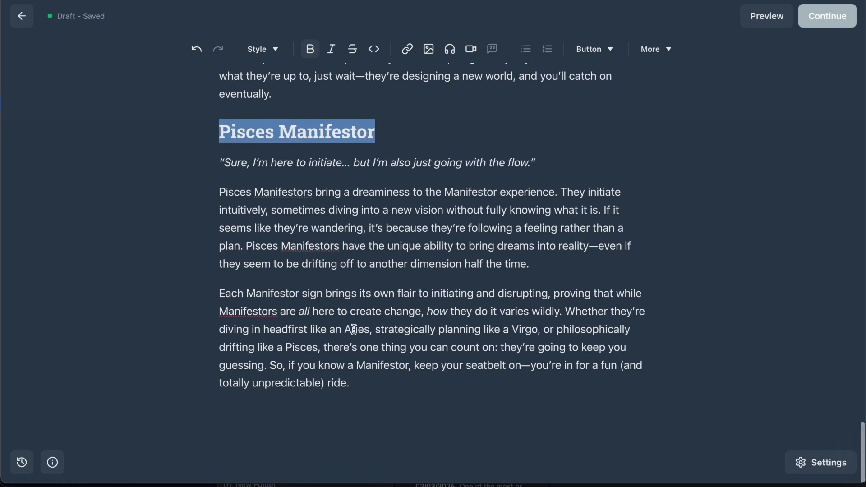
scroll(356, 334, up, 12)
scroll(409, 374, up, 8)
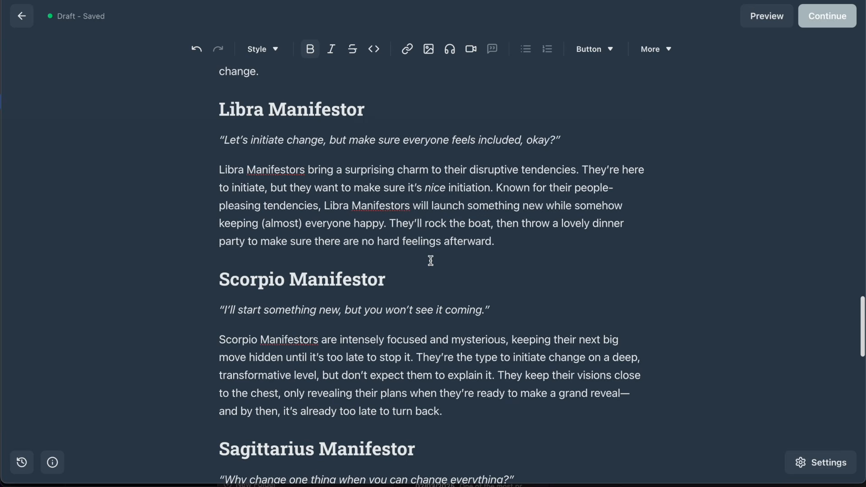
scroll(431, 261, up, 12)
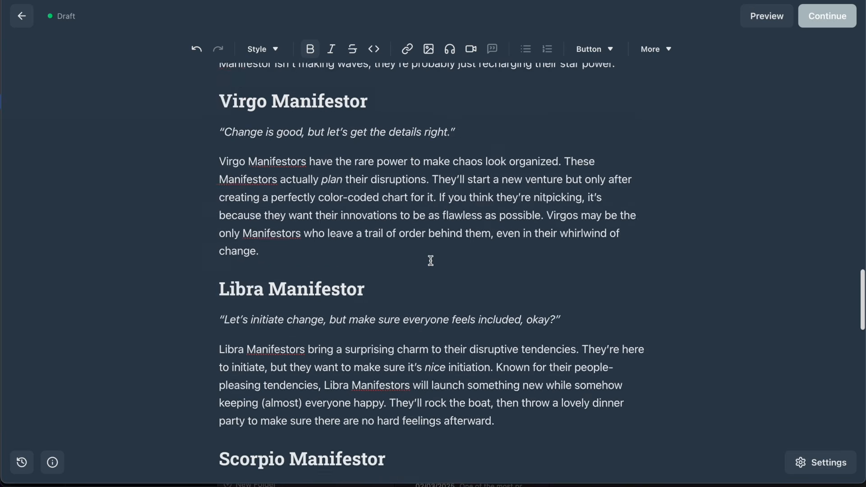
scroll(431, 260, up, 9)
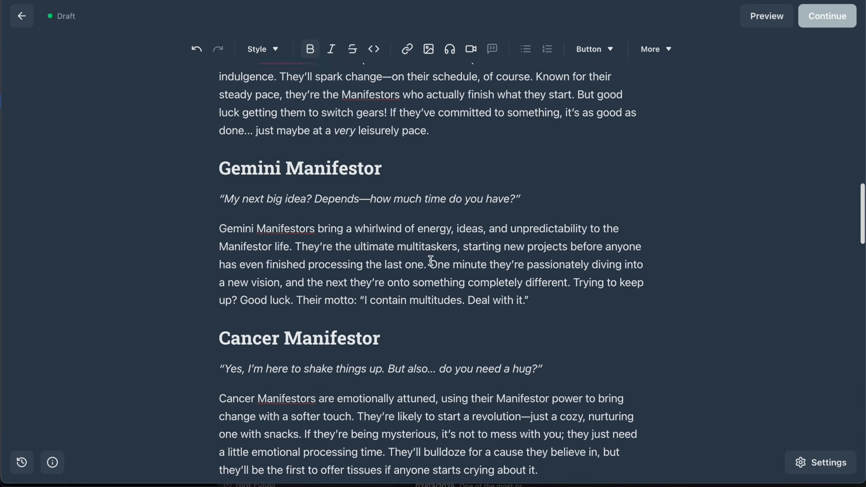
scroll(431, 261, down, 5)
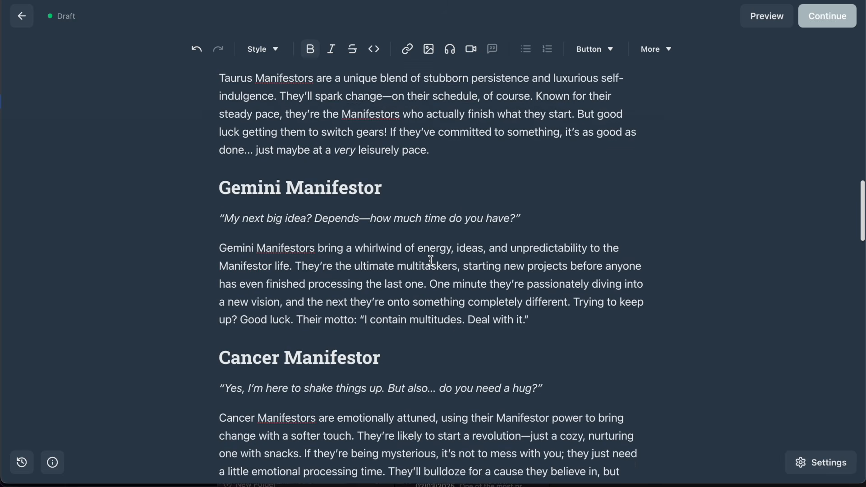
Insert a Subscribe with caption block after the Scorpio Manifestor paragraph, about halfway through the post's later zodiac sections
click(548, 329)
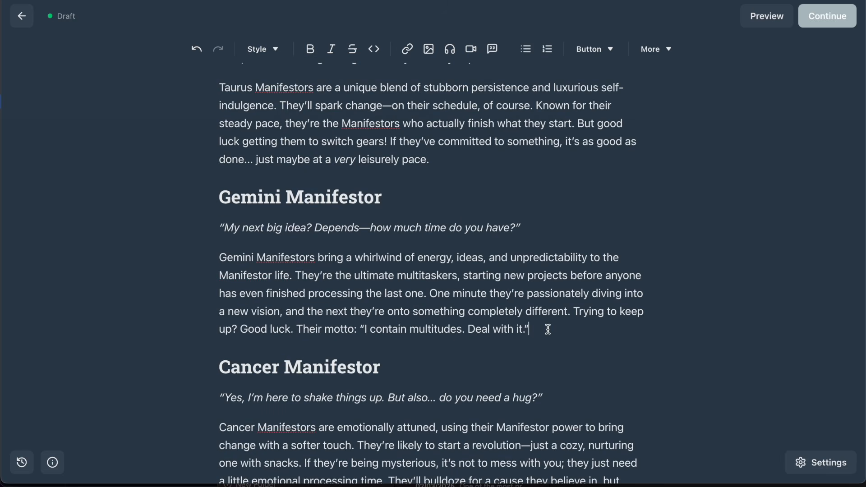
scroll(548, 329, up, 8)
scroll(548, 332, down, 10)
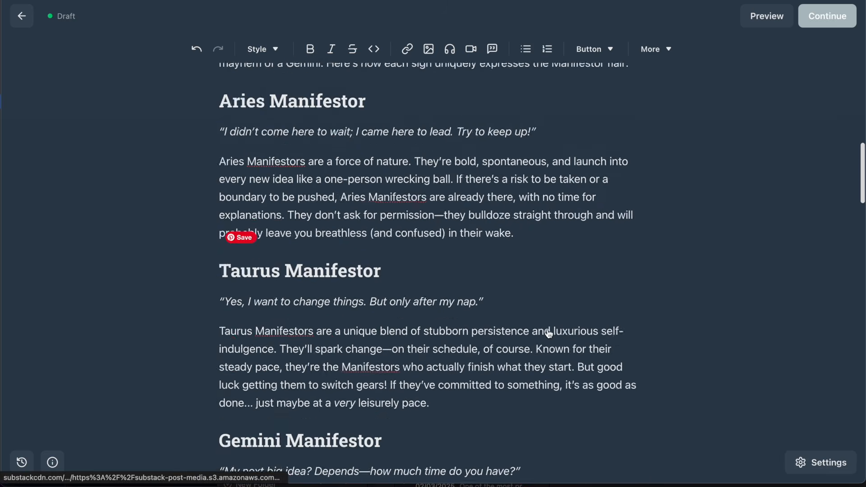
scroll(548, 334, down, 12)
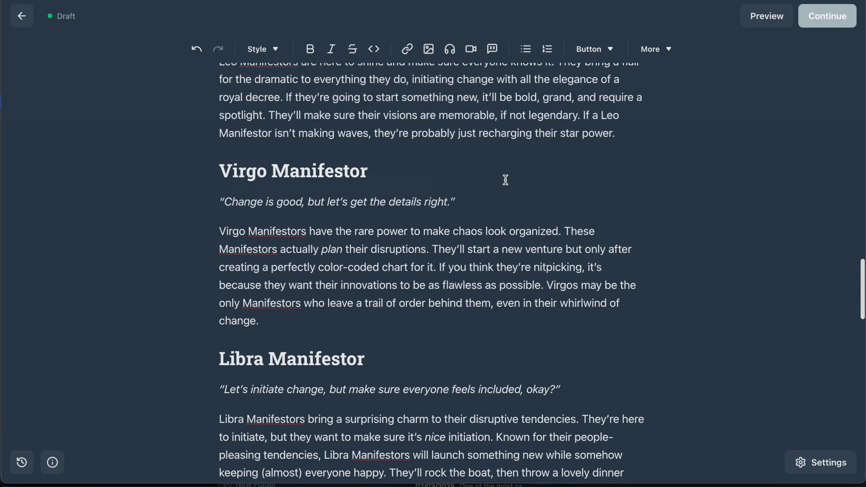
scroll(458, 207, down, 1)
scroll(417, 233, down, 1)
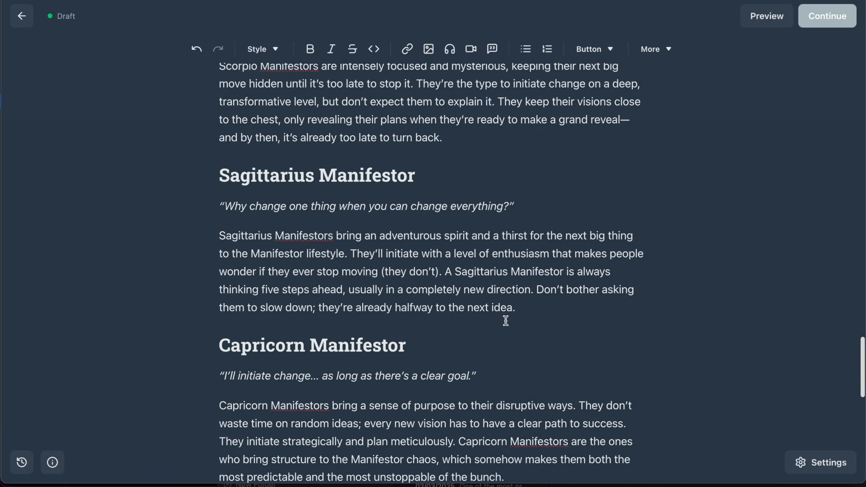
scroll(450, 319, up, 10)
scroll(425, 266, down, 5)
scroll(451, 284, down, 3)
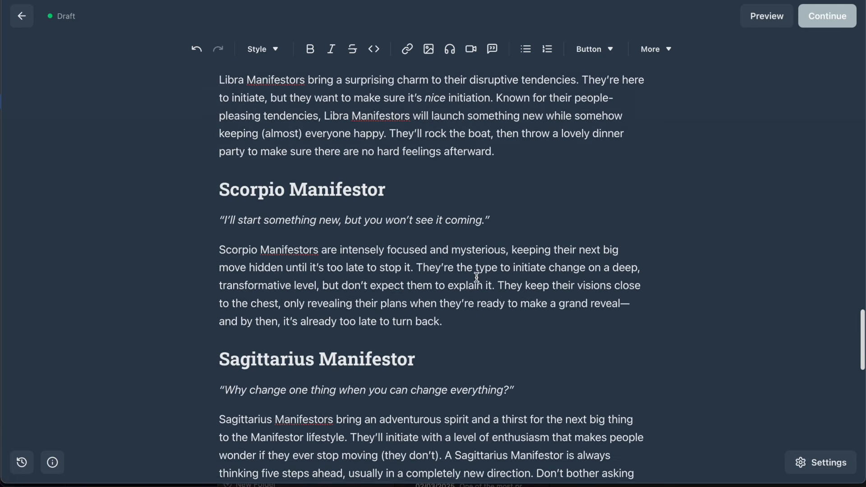
click(517, 281)
key(Return)
click(609, 53)
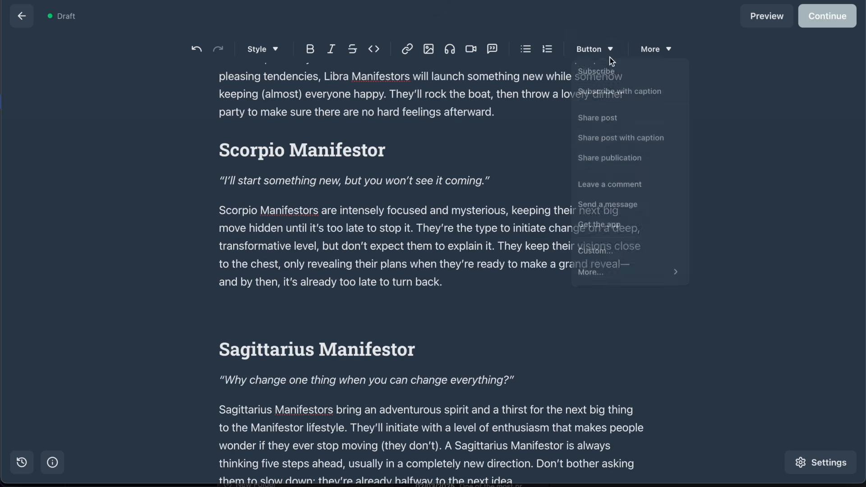
click(628, 100)
Replace the subscribe caption with "Liking what you’re reading so far? Consider subscribing to The Manifestor Blog- it’s FREE :)" and delete the empty line below the block
drag(475, 348, 321, 315)
key(BackSpace)
key(super+v)
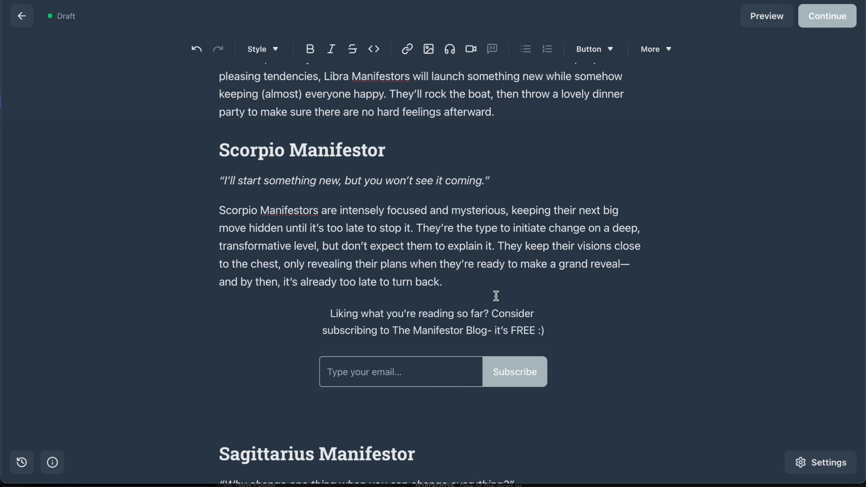
click(295, 416)
key(BackSpace)
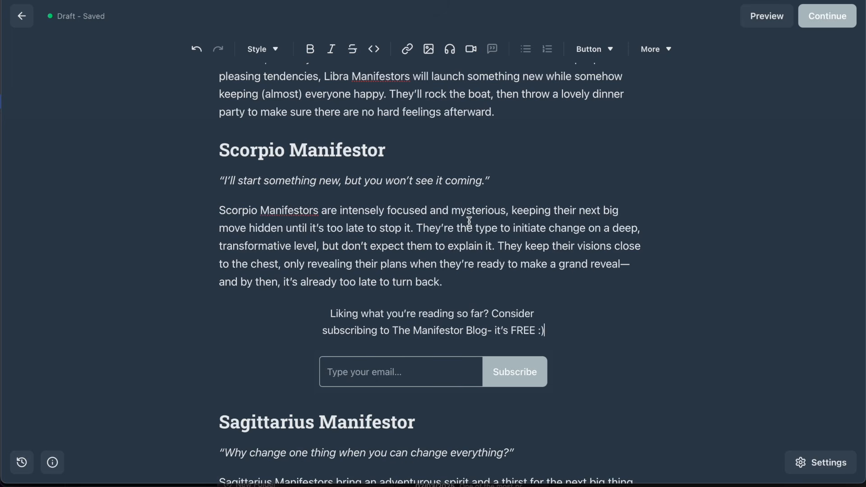
Review the post from its title illustration down through the zodiac sections to the closing paragraph
scroll(469, 221, down, 5)
scroll(469, 221, down, 12)
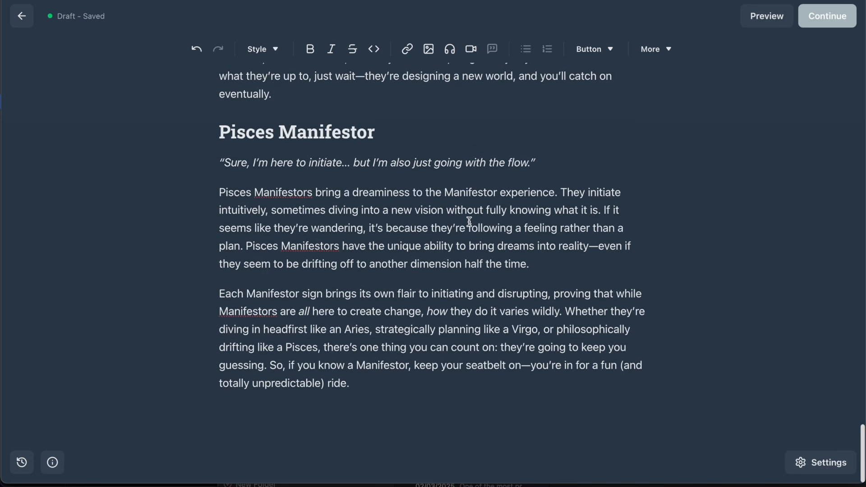
click(310, 227)
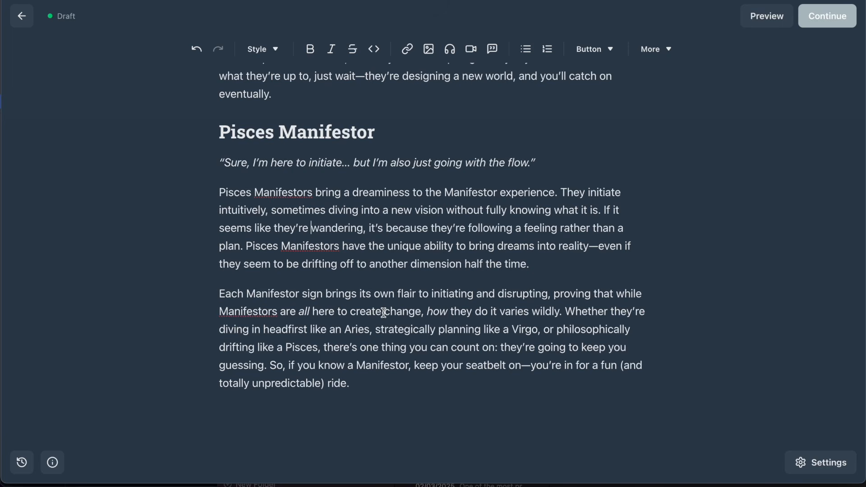
click(364, 391)
scroll(414, 330, up, 20)
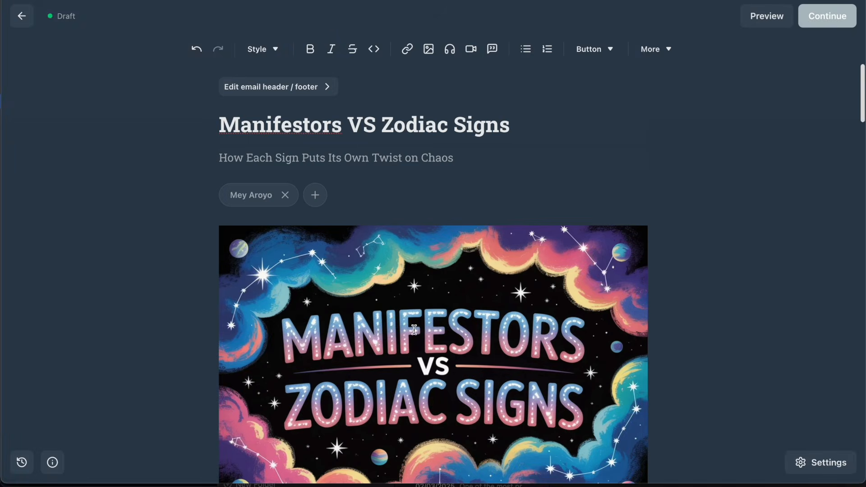
scroll(517, 152, down, 15)
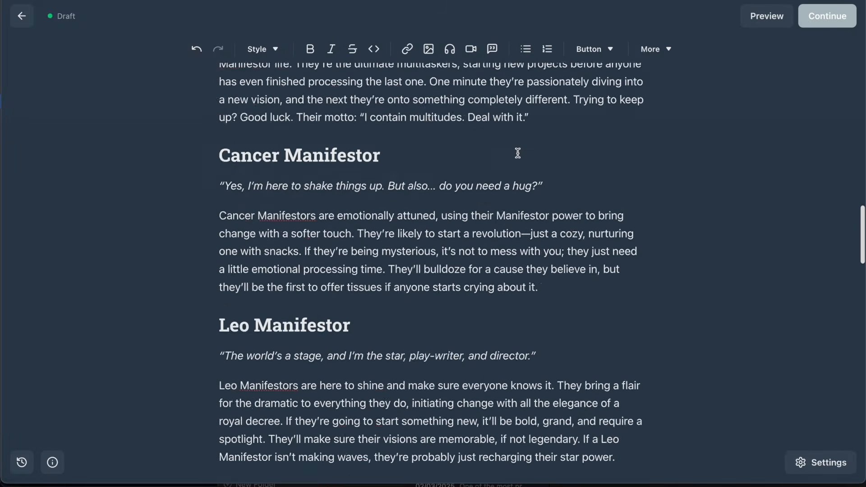
scroll(518, 152, down, 10)
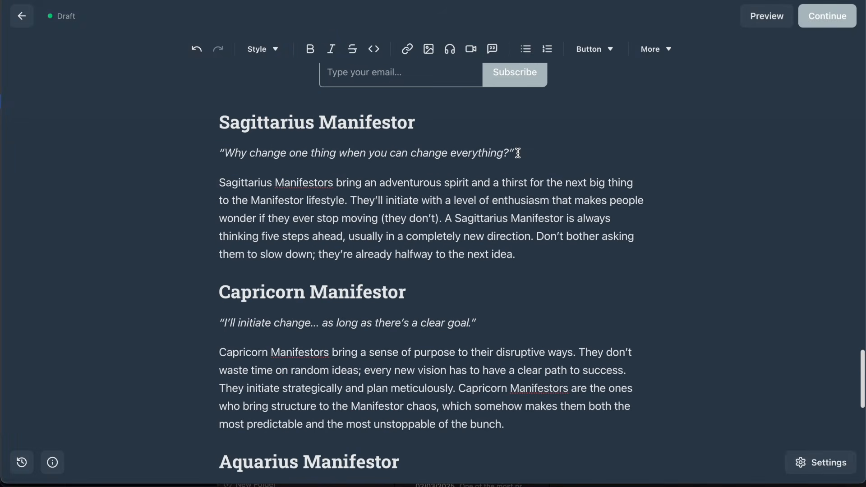
scroll(517, 153, down, 8)
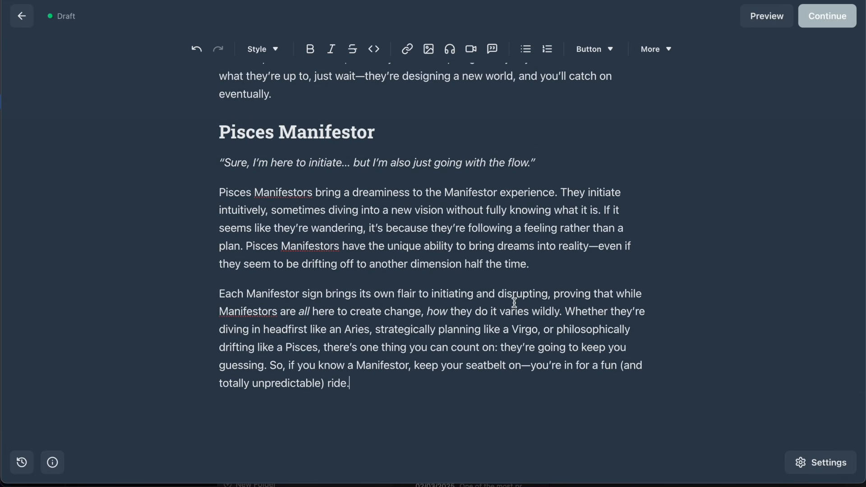
scroll(514, 303, up, 10)
scroll(515, 303, down, 9)
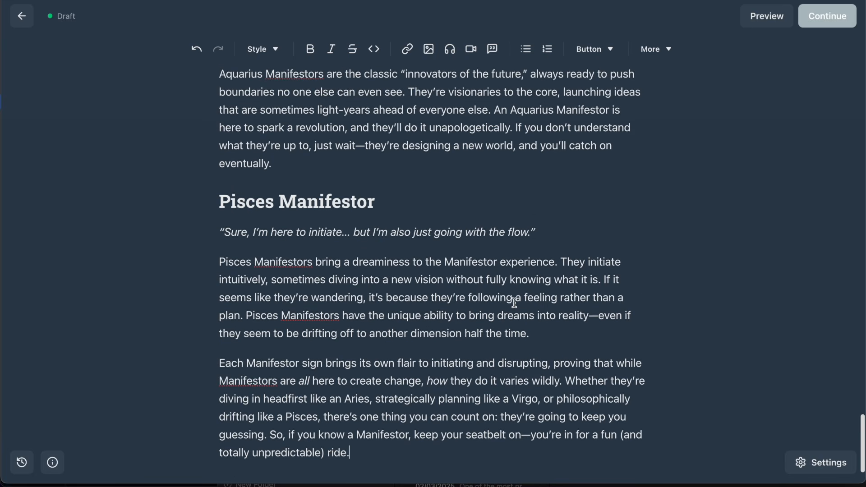
Add the Heading 2 title "So what have we learned?" between the Pisces Manifestor paragraph and the closing paragraph
scroll(514, 303, down, 2)
click(535, 278)
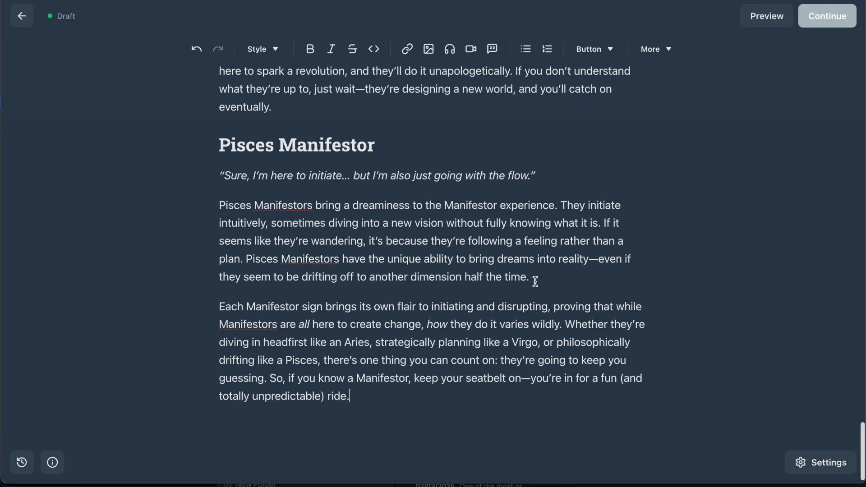
key(Return)
click(276, 50)
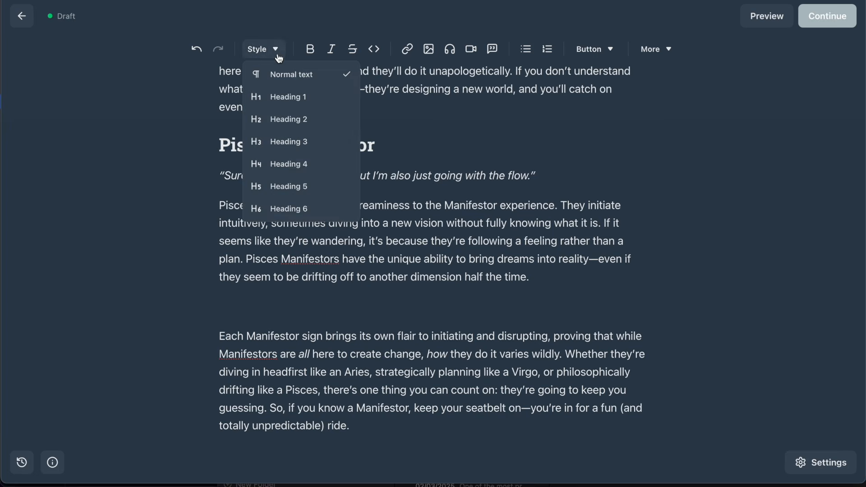
click(276, 121)
text(So wha)
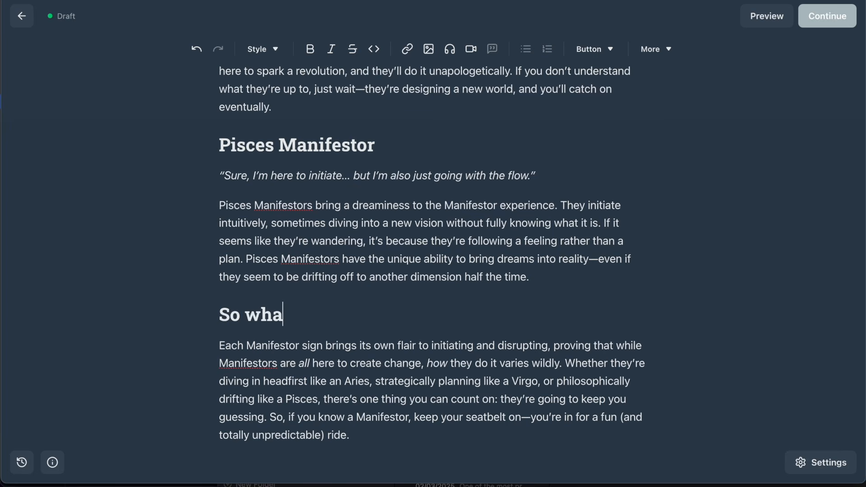
text(t have we learned?)
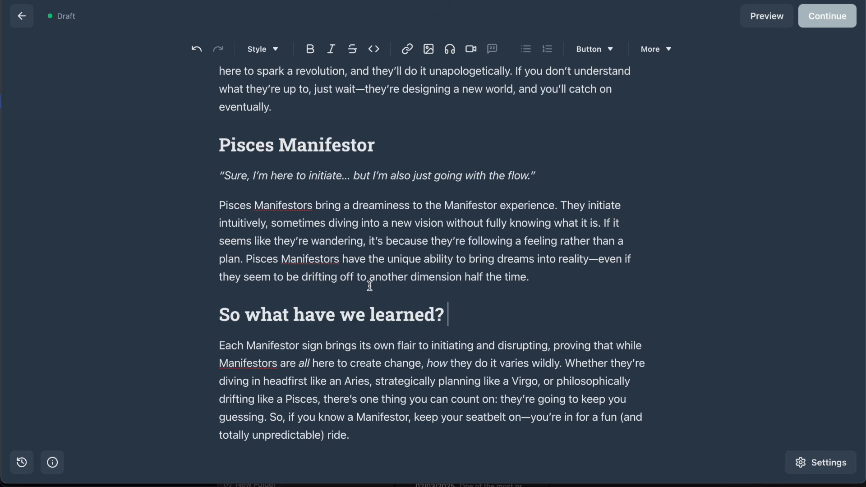
Insert the photo of the woman sitting on the couch from the Stills folder below the closing paragraph
scroll(370, 286, down, 1)
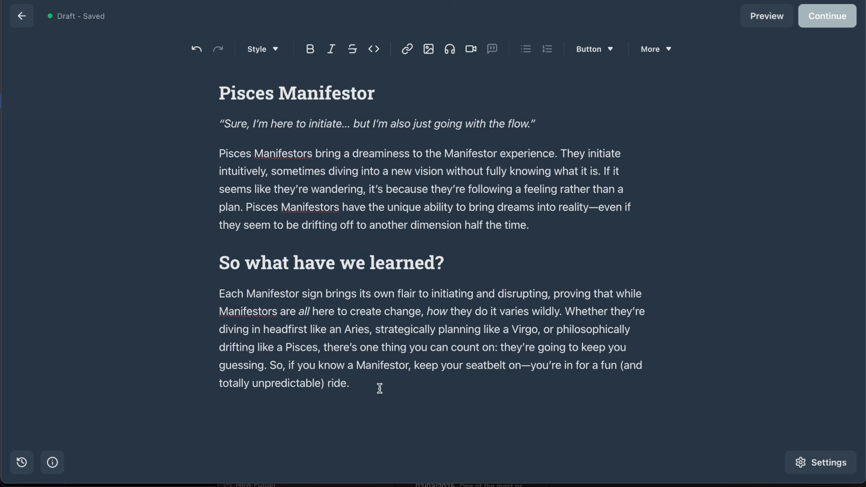
click(366, 381)
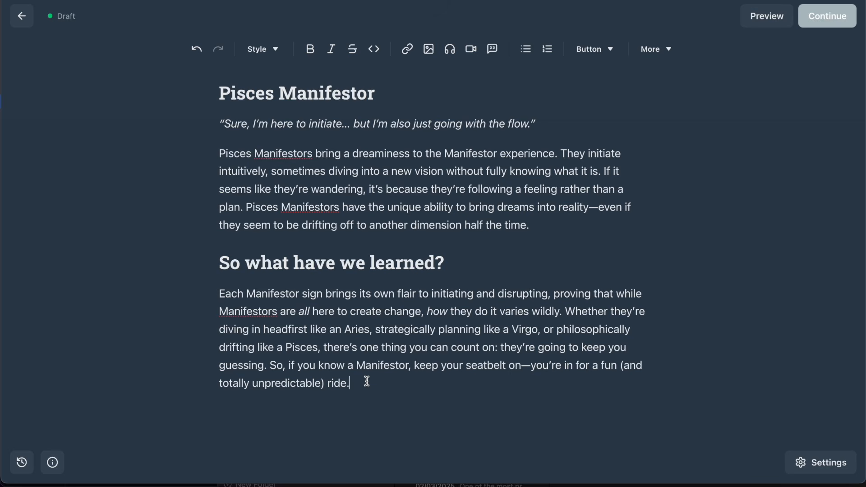
key(Return)
click(429, 50)
click(450, 73)
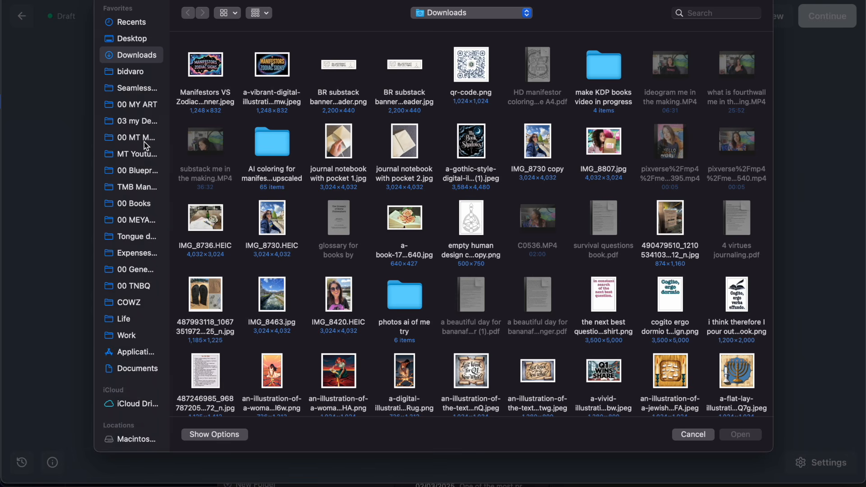
click(147, 158)
double_click(540, 72)
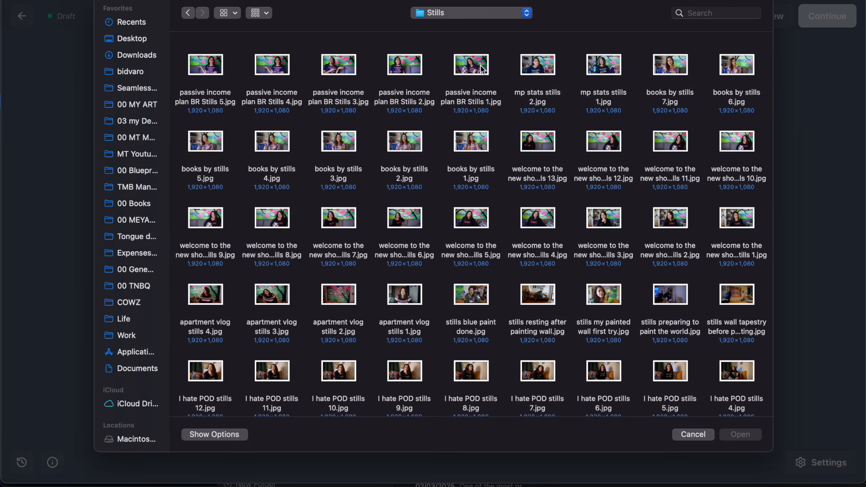
double_click(484, 70)
scroll(443, 284, down, 5)
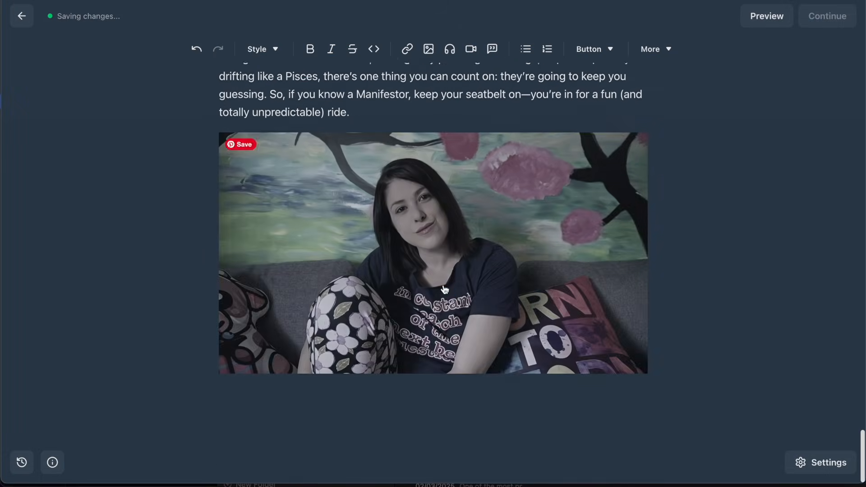
Write the sign-off below the photo: the Cancer Manifestor remark, a request for readers' zodiac signs in the comments, and a PS about BLUEPRINT REFLECTIONS
click(296, 394)
text(Per)
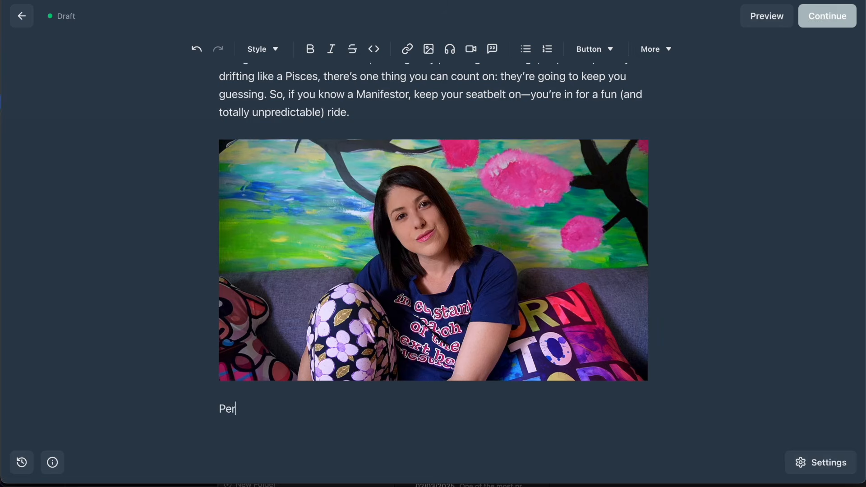
text(Personally? I’m a Cancer Manifestor, and yeah, I am definitely the one to give you blunt truth, shake you up, and then give you homemade cookies (or is that the "kitchens" environment in me?") Would love to hear in the comments - what is YOUR zodiac sign, and can you relate to that sign + Manifestor vibes as described in the post?  PS- informing a bit... I am working on a new project called BLUEPRINT REFLECTIONS It's about ALL Human design types (information website already LIVE HERE) and I am working on some Human Design inspired poetry that will be posted on my new publication!)
scroll(493, 204, up, 2)
scroll(493, 204, down, 4)
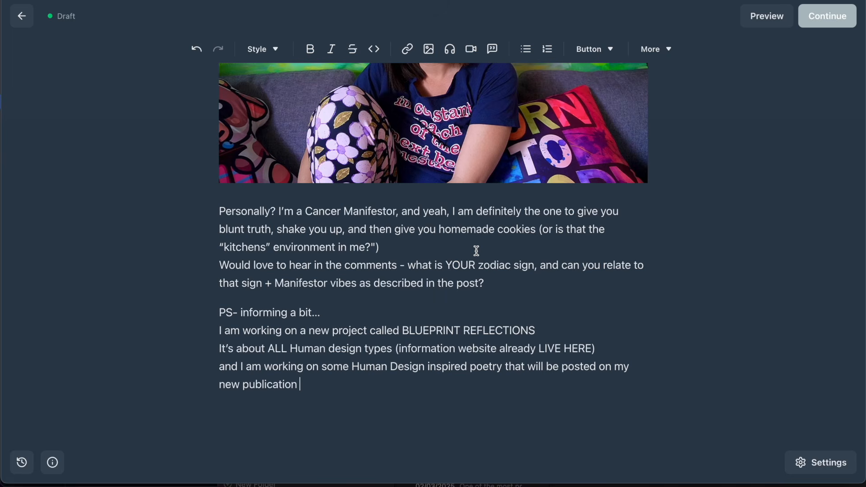
Delete the stray quotation mark after "environment in me?" and make the "PS- informing a bit…" line bold
click(377, 247)
key(BackSpace)
drag(328, 313, 210, 315)
key(ctrl+b)
click(396, 294)
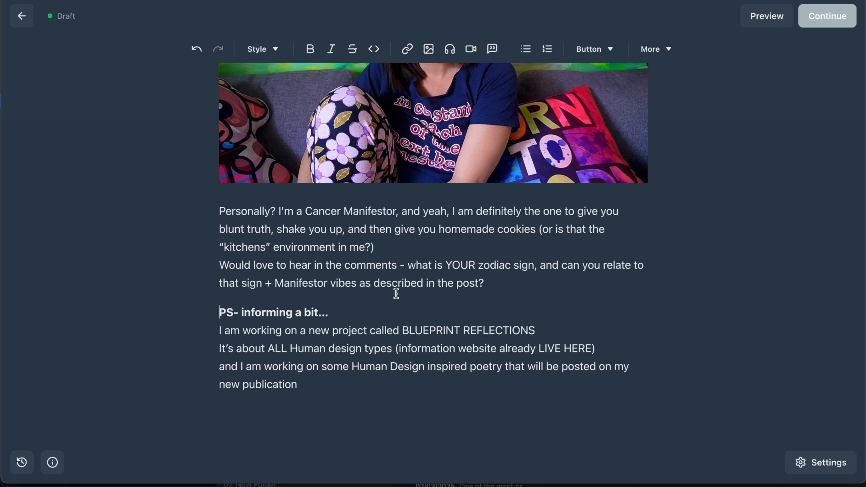
click(241, 333)
drag(241, 333, 464, 332)
click(405, 334)
drag(243, 349, 507, 348)
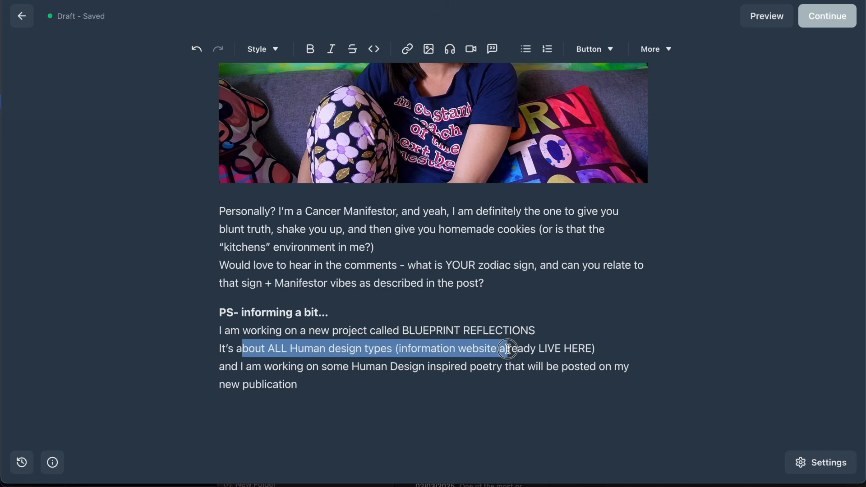
drag(409, 348, 635, 349)
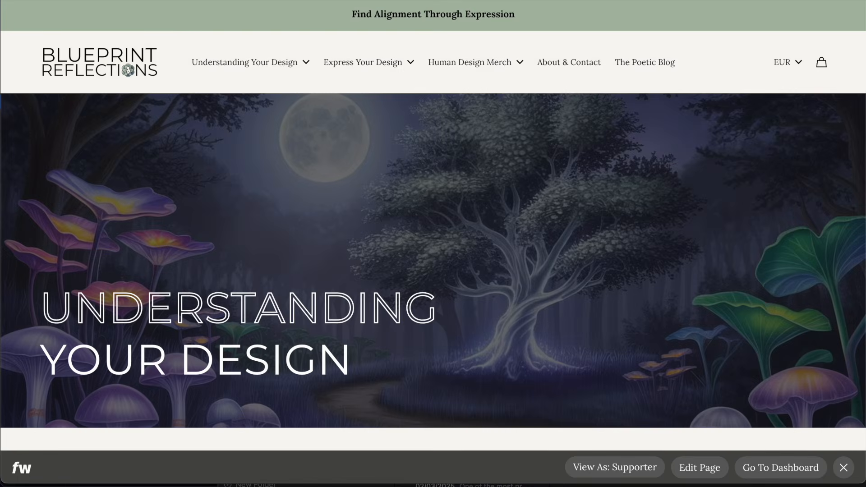
Copy the Blueprint Reflections website address and link the words "LIVE HERE" in the PS to it
key(BackSpace)
key(BackSpace)
key(BackSpace)
key(BackSpace)
key(BackSpace)
key(BackSpace)
key(BackSpace)
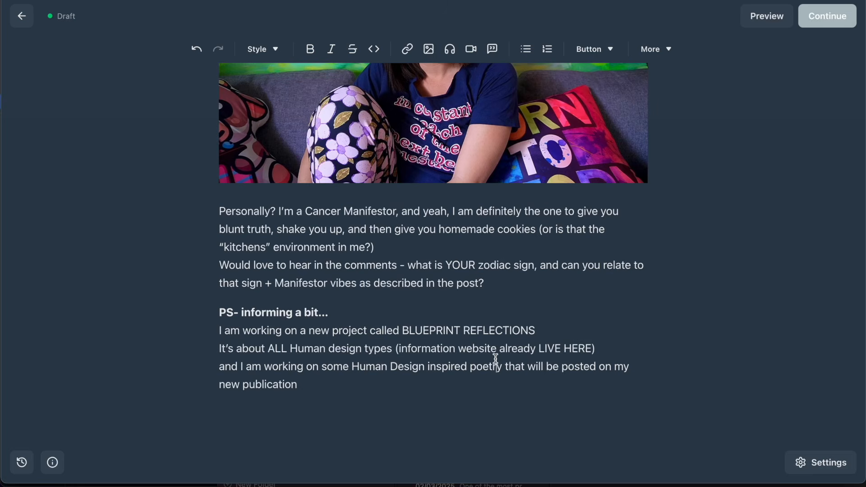
drag(539, 348, 592, 348)
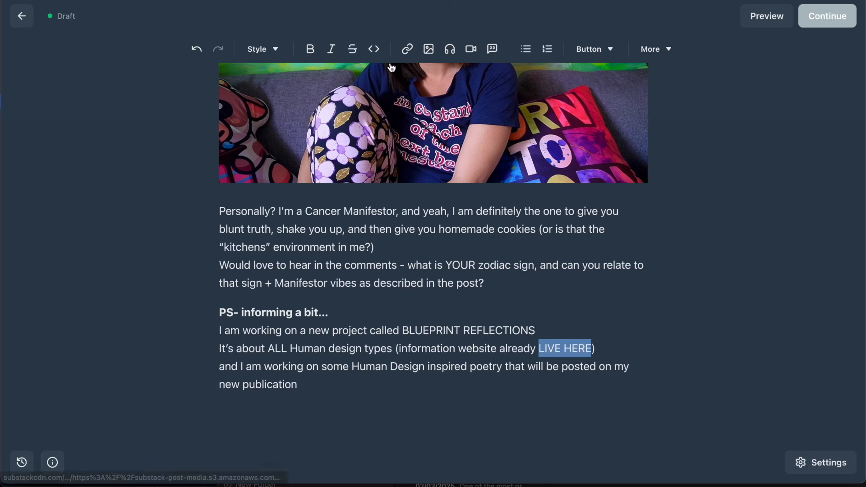
click(407, 48)
key(ctrl+v)
click(560, 411)
click(313, 349)
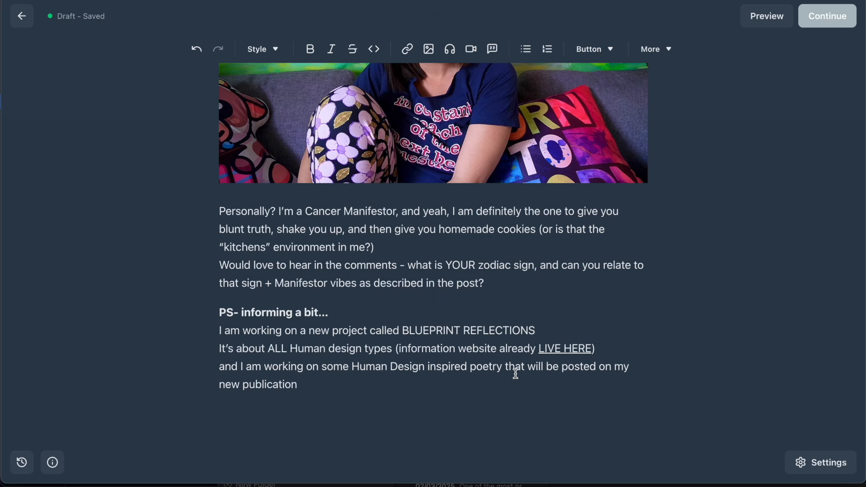
Complete the PS with "with that same name." and embed the Blueprint Reflections publication's subscribe card below it
click(307, 382)
text(with that same name.)
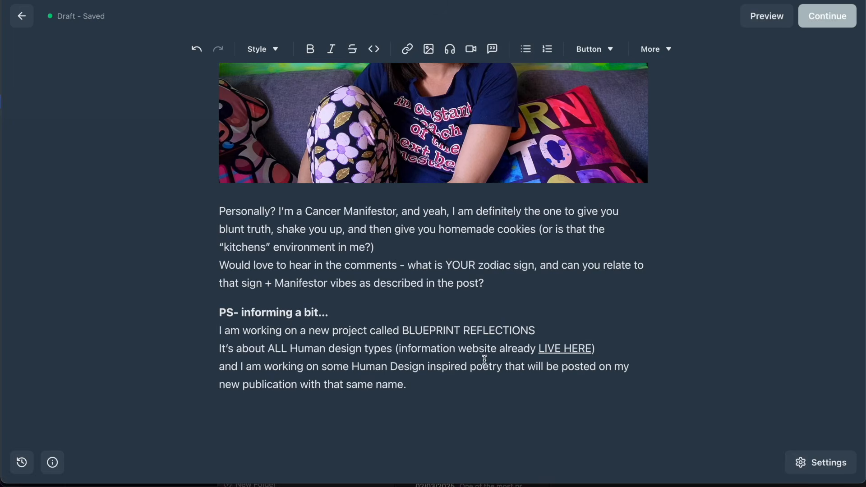
key(Return)
key(ctrl+v)
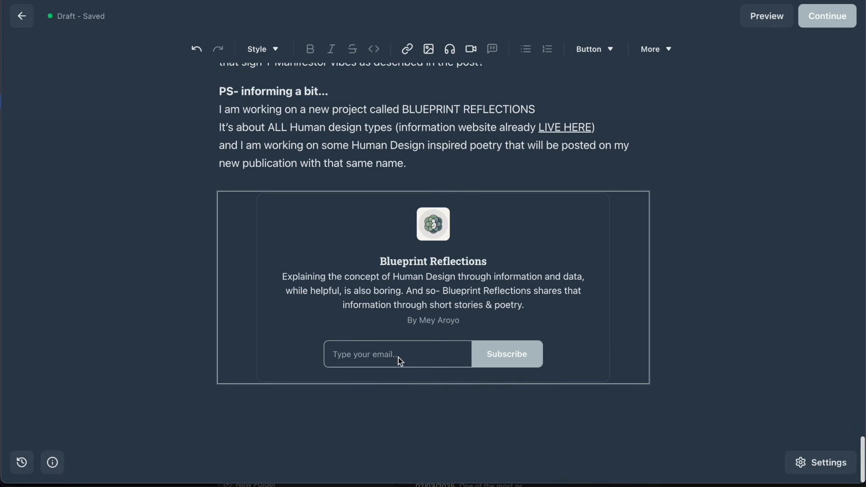
Replace the full stop after "same name" with "»" and write "See you soon, Love," plus the author's first name below the publication card
click(417, 165)
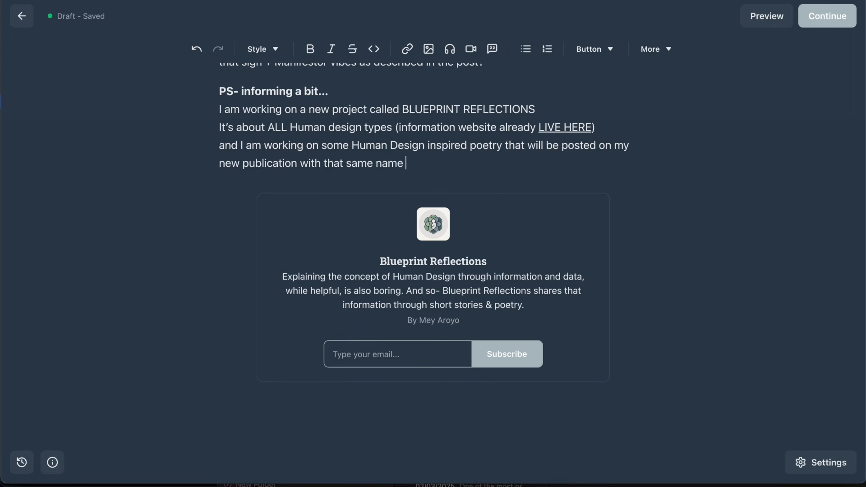
click(310, 409)
text(See you soon)
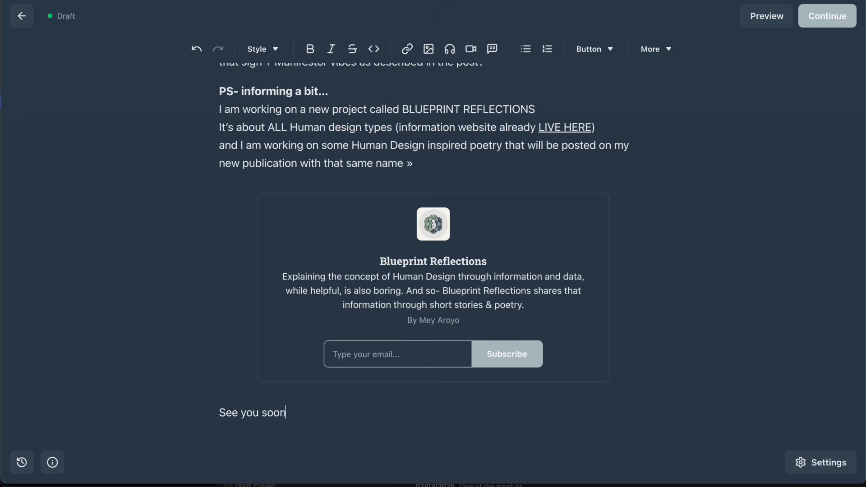
text(Love, me)
key(BackSpace)
key(BackSpace)
text(Mey)
Review the whole draft from the sign-off and photo through the zodiac sections up to the introduction and header illustration
scroll(333, 308, up, 5)
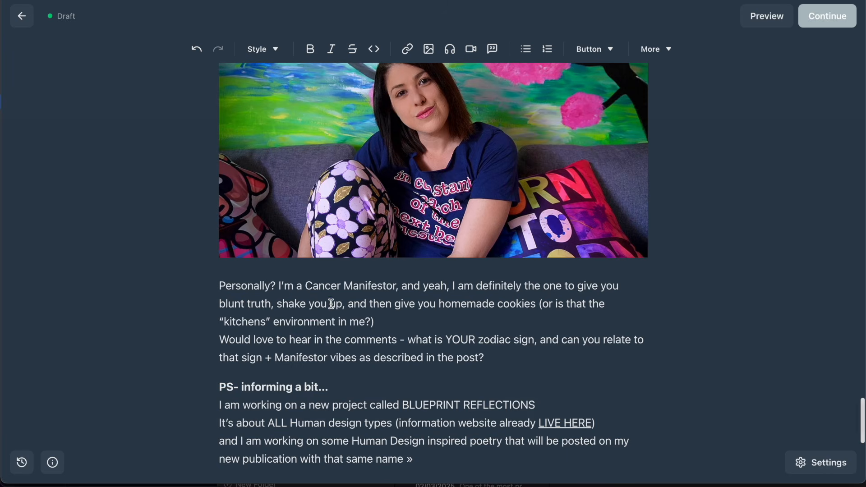
scroll(333, 308, up, 2)
scroll(333, 308, down, 6)
scroll(333, 308, down, 5)
scroll(519, 385, up, 20)
scroll(571, 389, up, 20)
scroll(570, 390, down, 20)
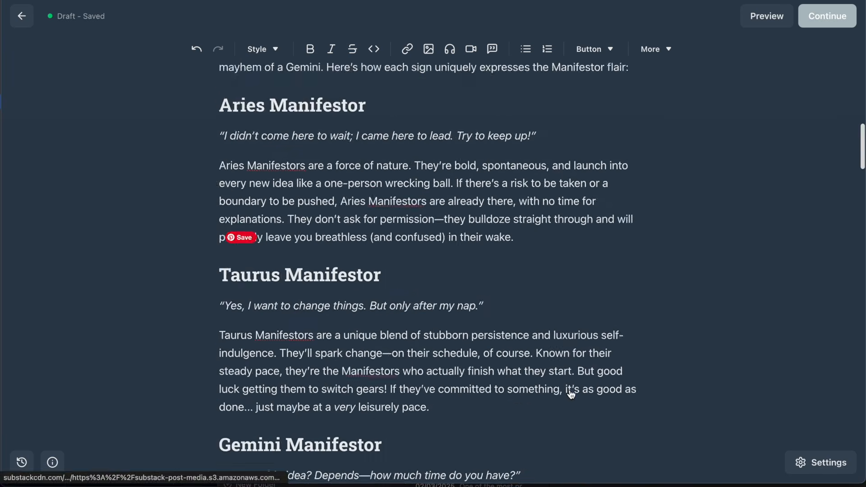
scroll(570, 390, down, 8)
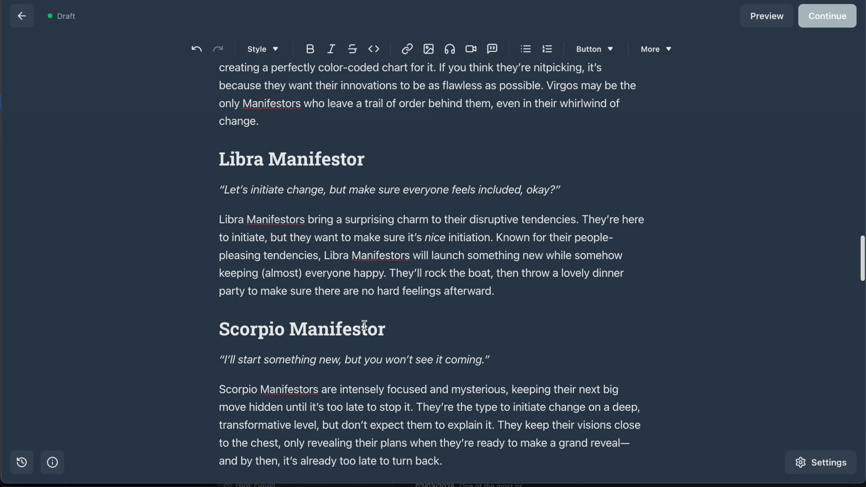
scroll(364, 326, up, 8)
scroll(364, 325, up, 20)
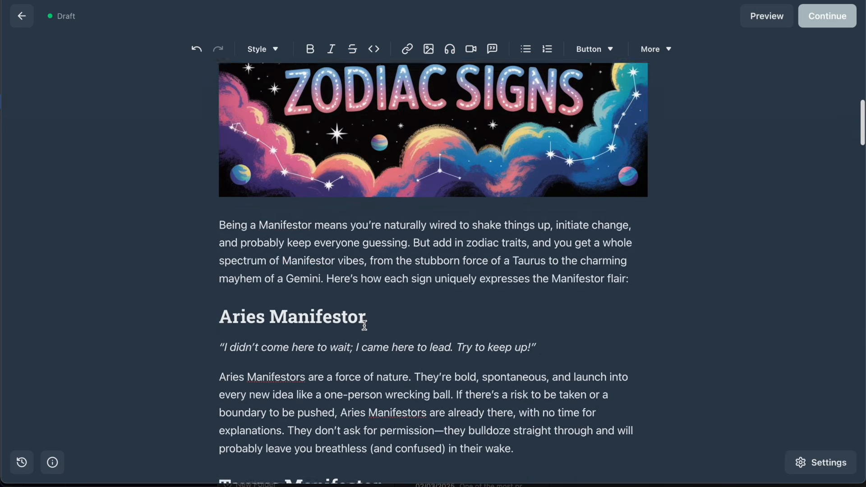
Continue to the post's publishing options and add the tag "Human design"
click(827, 17)
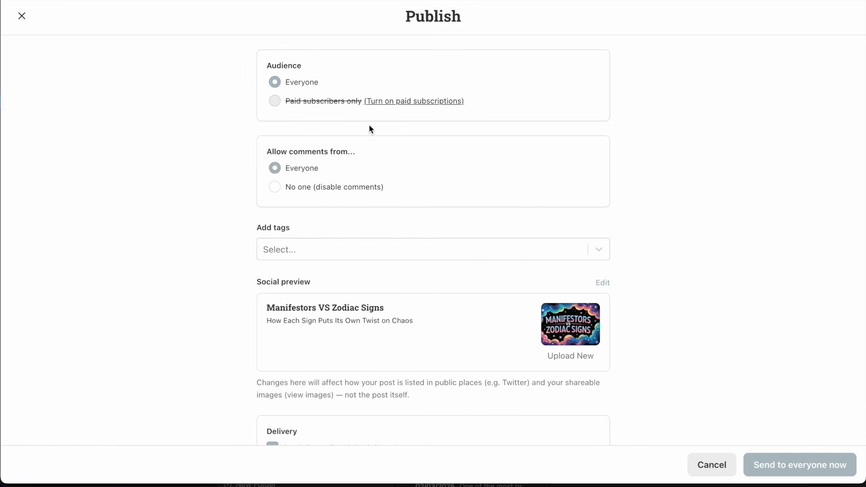
click(290, 248)
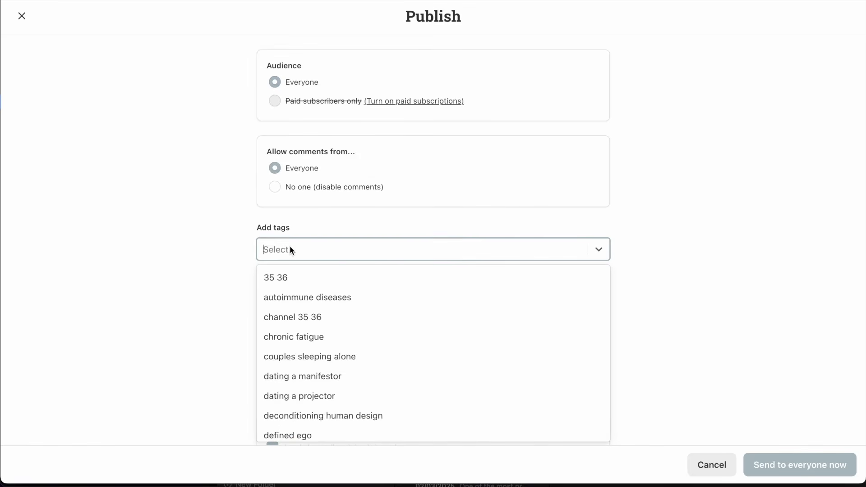
text(Human design,)
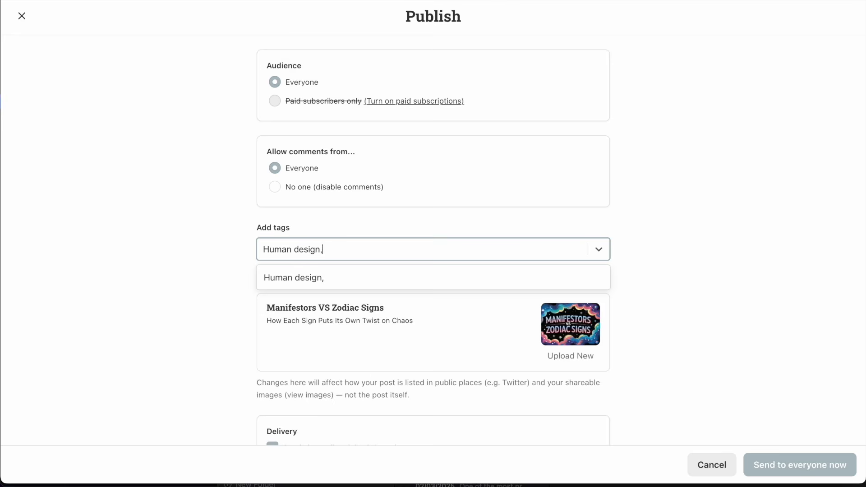
scroll(321, 345, down, 2)
scroll(322, 345, up, 2)
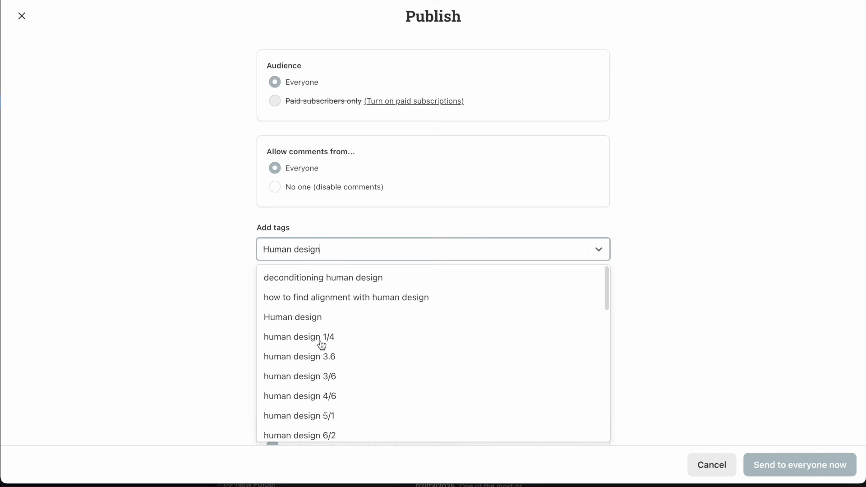
click(321, 316)
Add the existing tag "human design manifestor" to the post
text(Huamn design man)
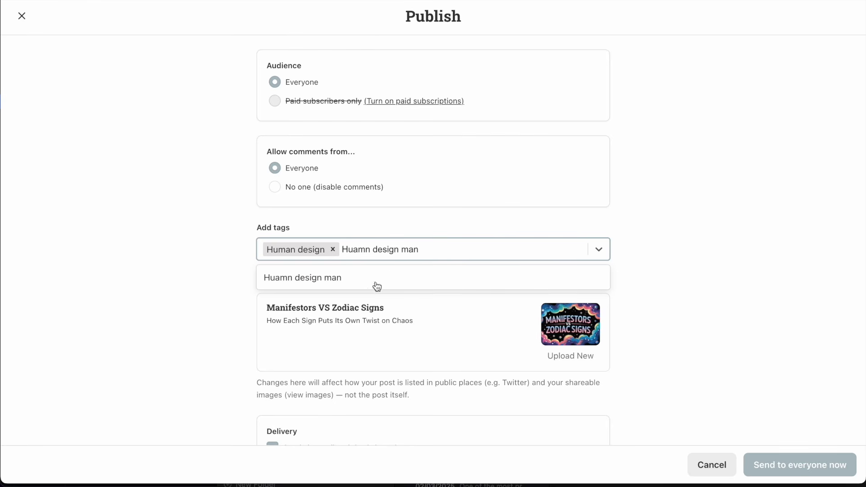
key(BackSpace)
key(BackSpace)
key(BackSpace)
key(BackSpace)
key(BackSpace)
key(BackSpace)
key(BackSpace)
key(BackSpace)
key(BackSpace)
key(BackSpace)
key(BackSpace)
key(BackSpace)
key(BackSpace)
key(BackSpace)
text(man design m)
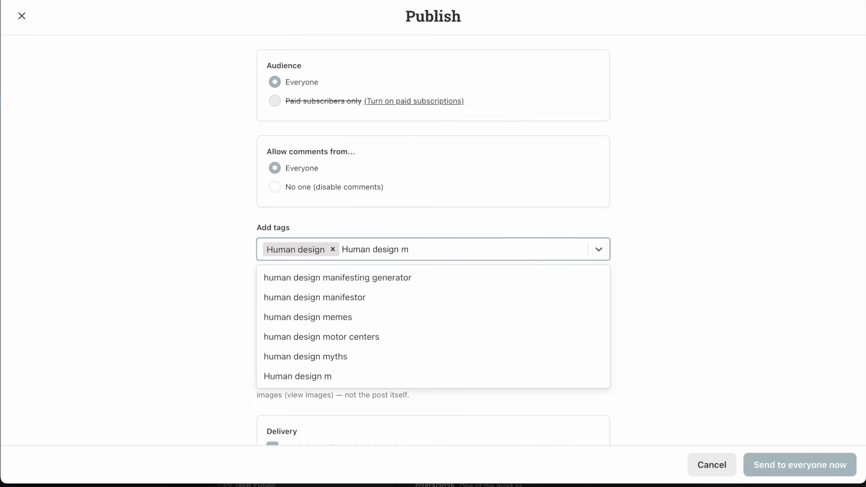
click(358, 298)
Add a new tag "Zodiac signs" to the post
text(Zo)
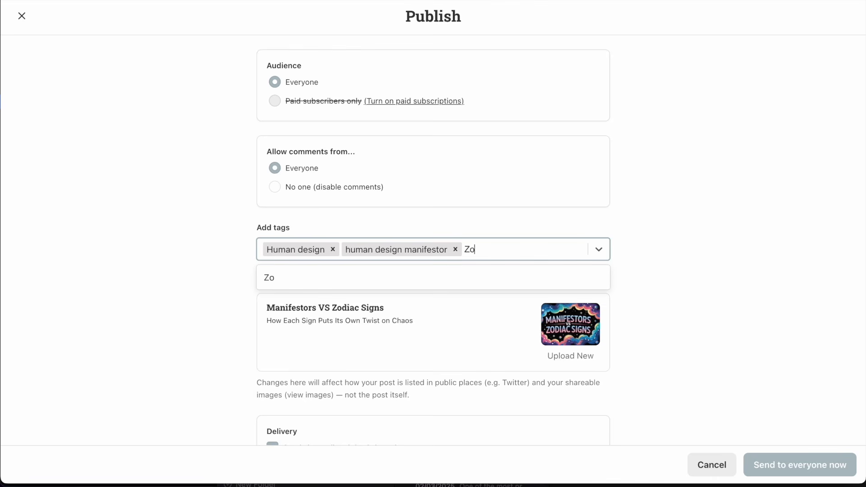
text(diac signs,)
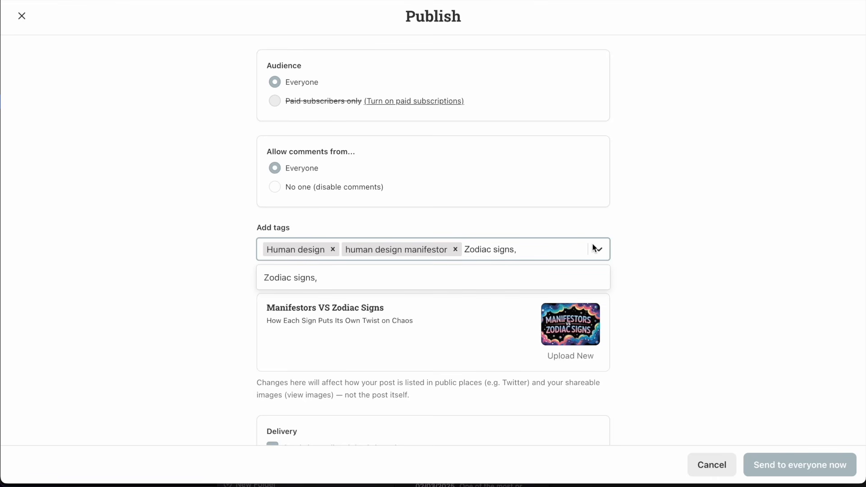
key(Return)
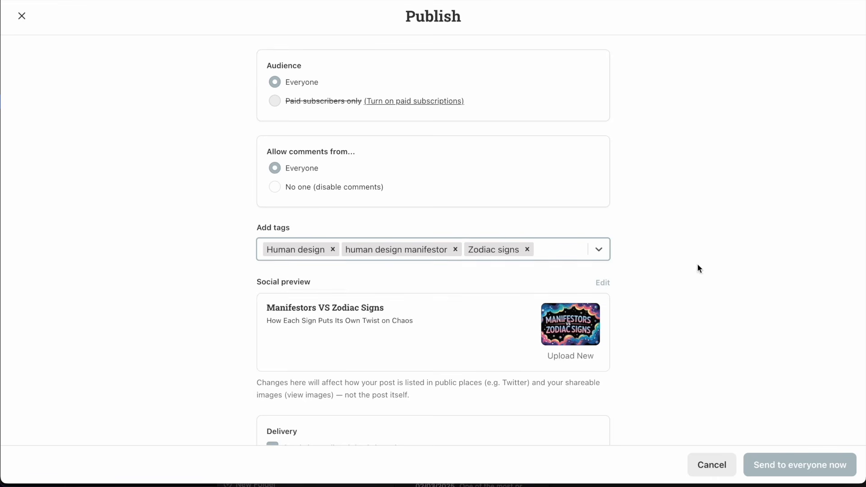
scroll(646, 273, down, 2)
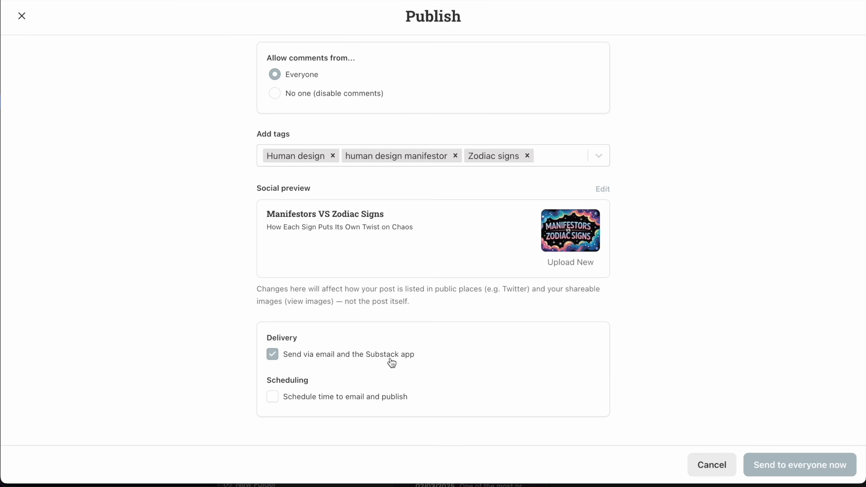
click(304, 400)
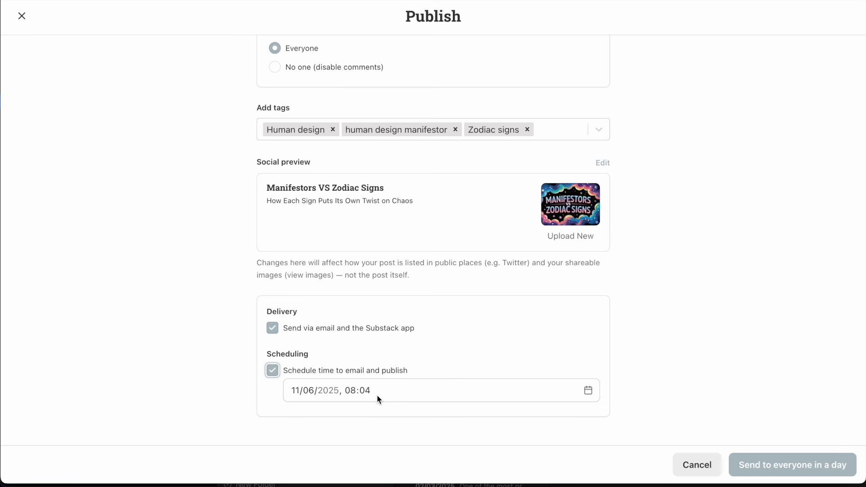
click(273, 370)
scroll(451, 368, up, 2)
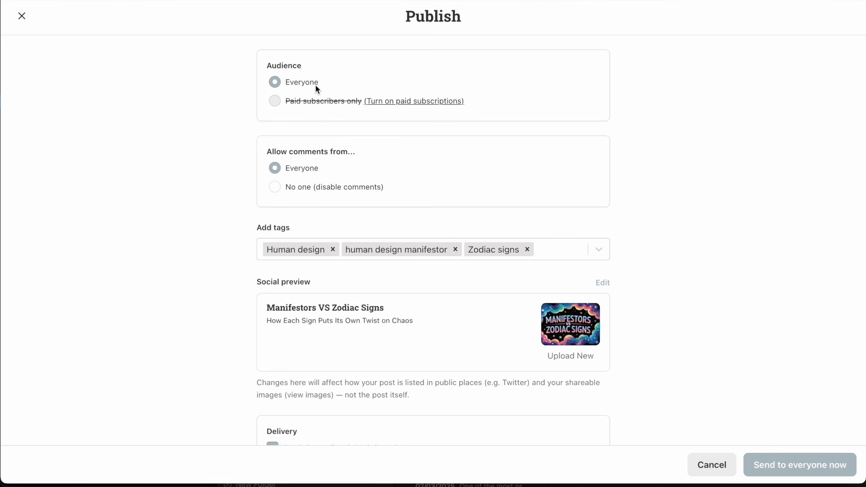
Publish the post by sending it to everyone now
click(821, 468)
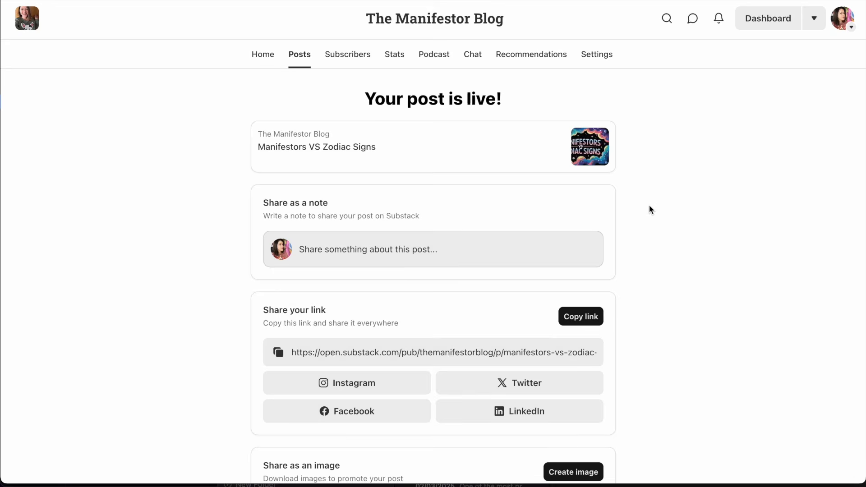
Switch to Mail, open the "Manifestors VS Zodiac Signs" email and examine its banner, subtitle, illustration, sections and subscribe block
click(722, 1)
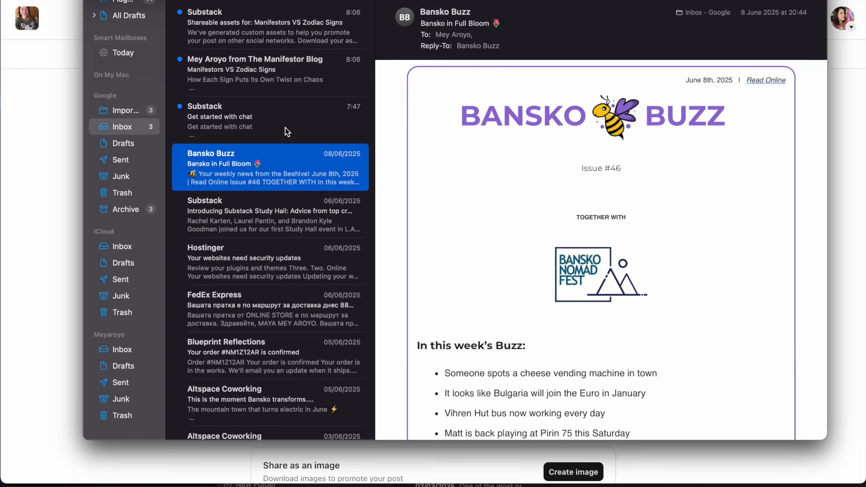
double_click(270, 66)
scroll(530, 184, down, 3)
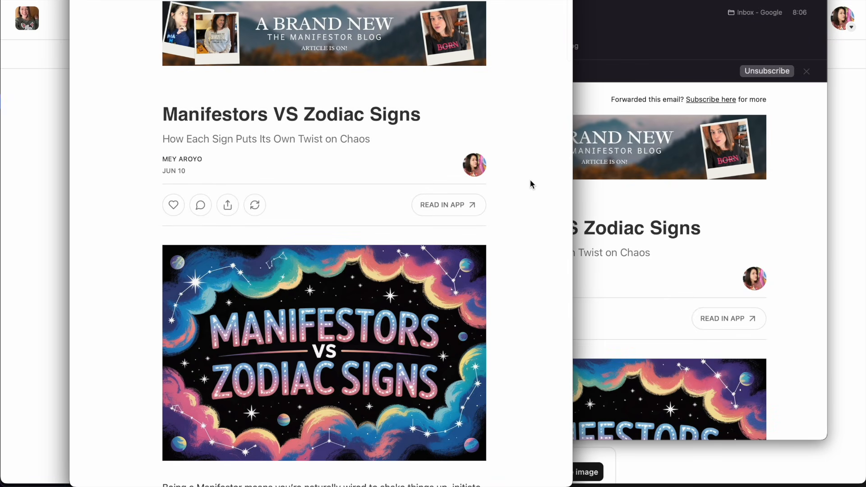
drag(285, 36, 288, 59)
scroll(524, 54, down, 3)
drag(176, 81, 383, 87)
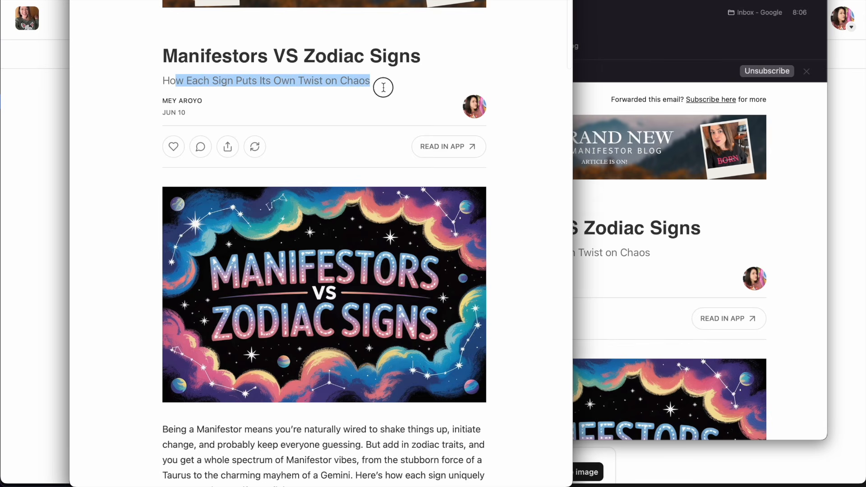
scroll(443, 113, down, 2)
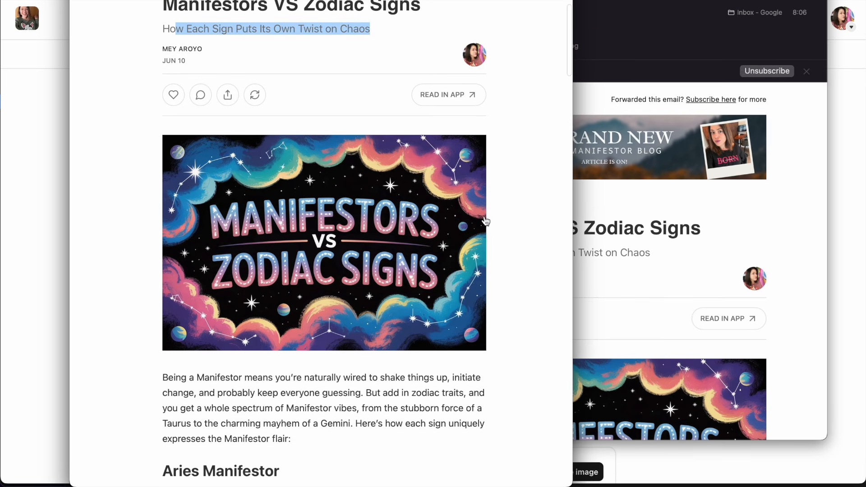
scroll(506, 219, down, 4)
scroll(505, 219, down, 15)
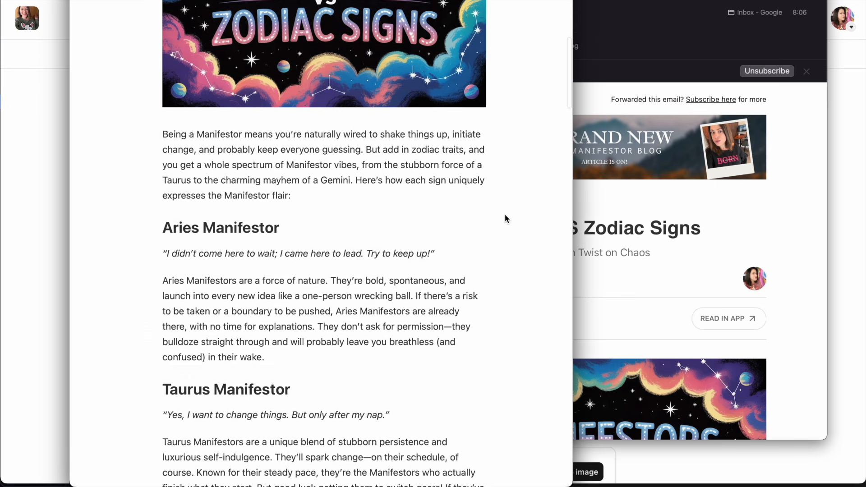
scroll(505, 218, down, 20)
scroll(505, 219, up, 4)
scroll(505, 219, up, 8)
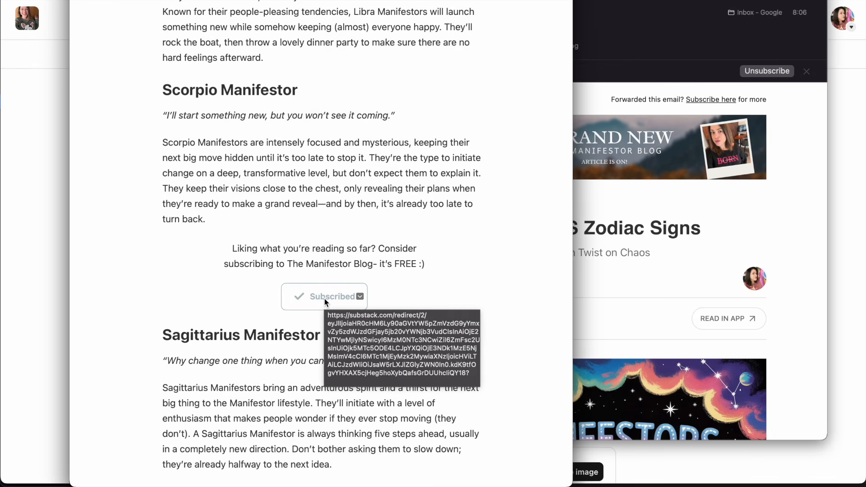
Examine the end of the email: the PS, publication card, sign-off and the footer text with the Human Design business guide link
scroll(520, 172, down, 20)
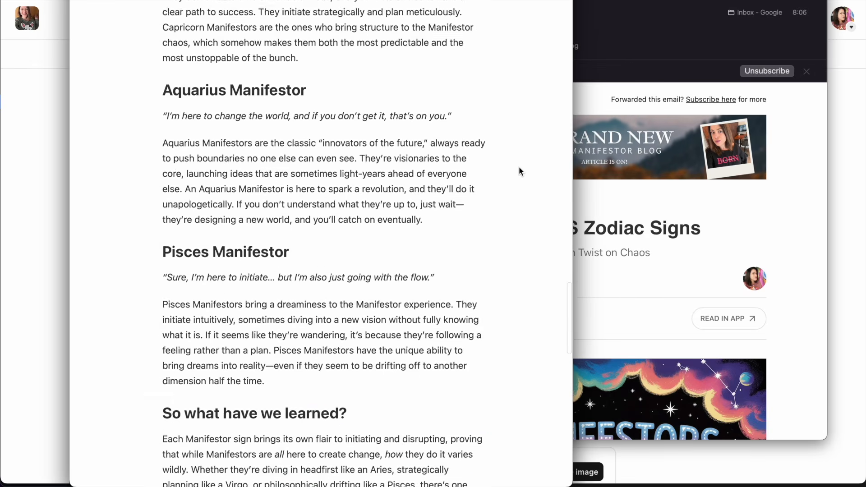
scroll(519, 172, down, 6)
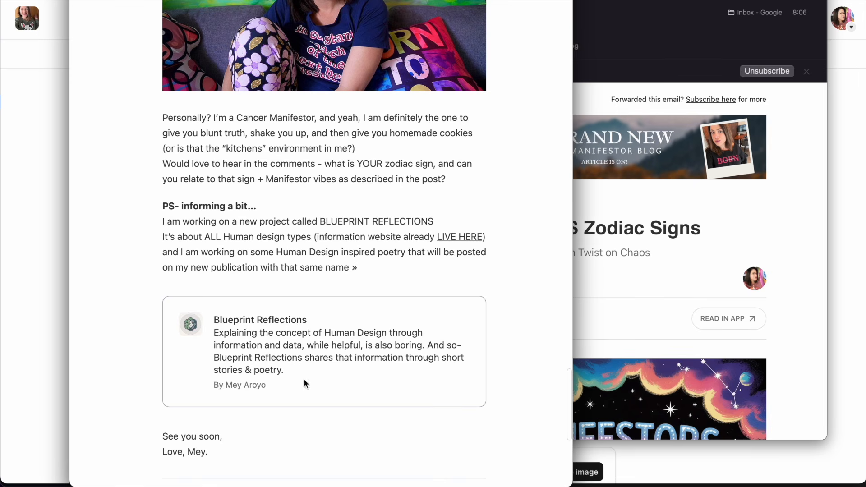
scroll(289, 253, down, 3)
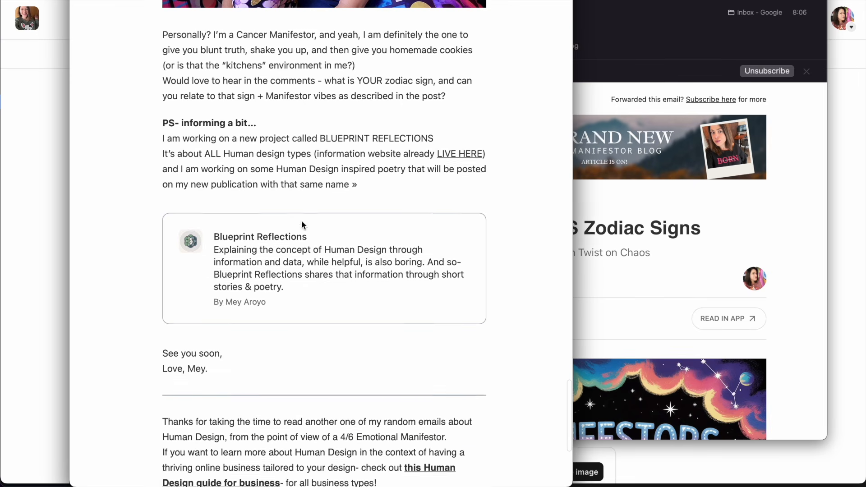
click(182, 363)
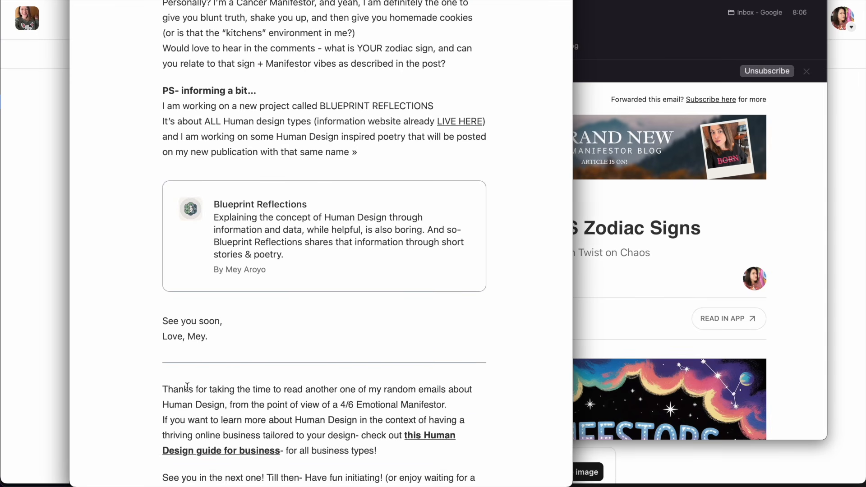
drag(162, 388, 508, 439)
scroll(512, 447, down, 3)
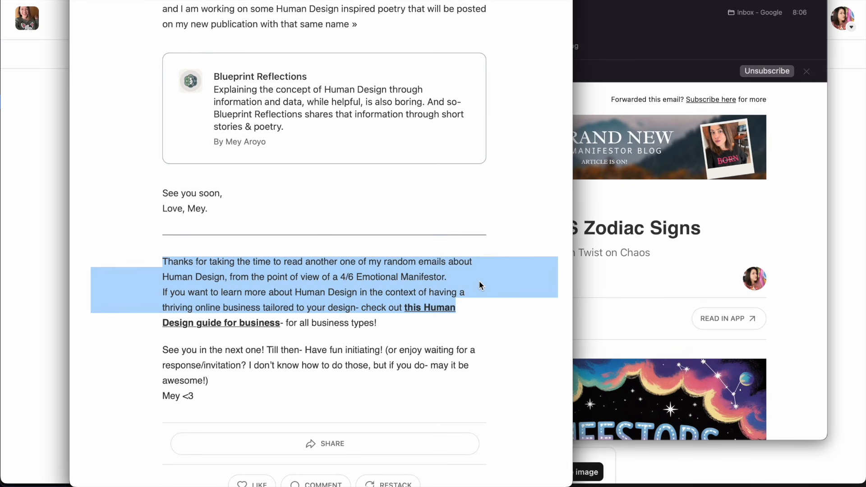
click(359, 306)
drag(377, 308, 478, 331)
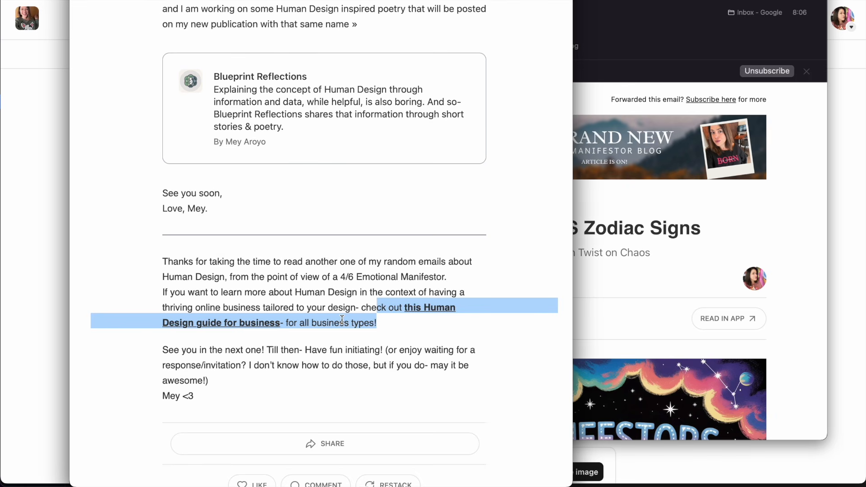
scroll(342, 320, up, 7)
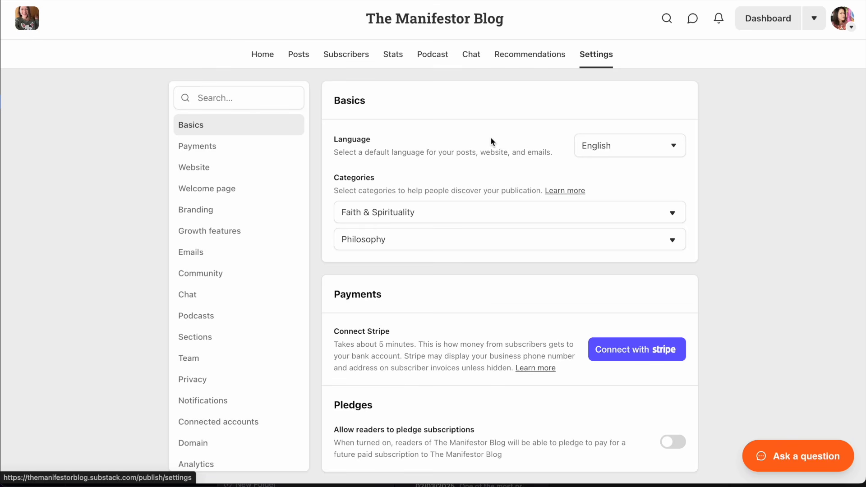
Expand the full custom tags list in the Website settings and view the page of the "Zodiac signs" tag
click(194, 167)
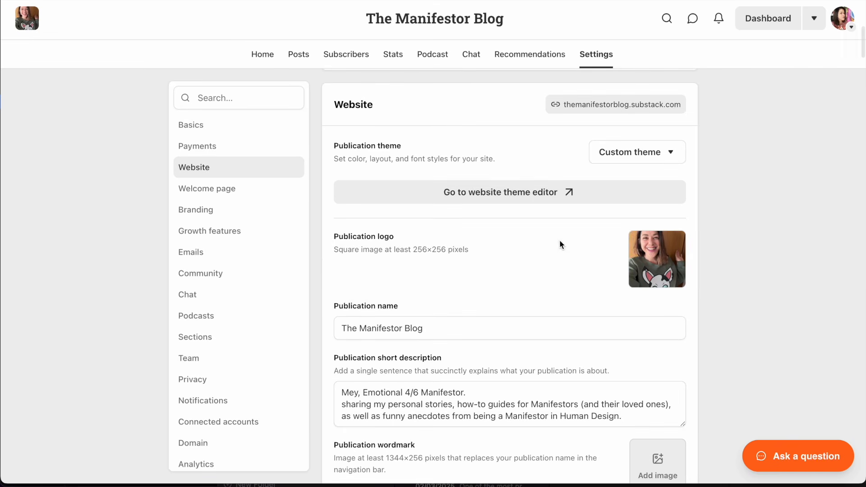
scroll(560, 244, down, 20)
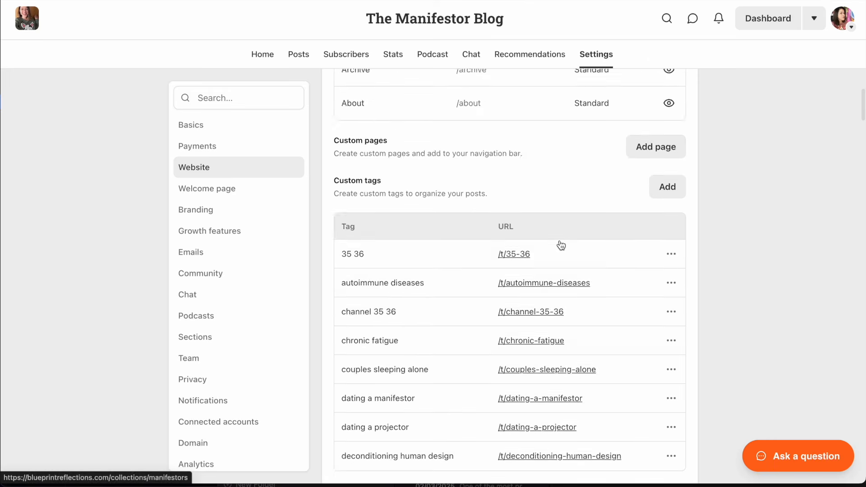
scroll(561, 245, down, 3)
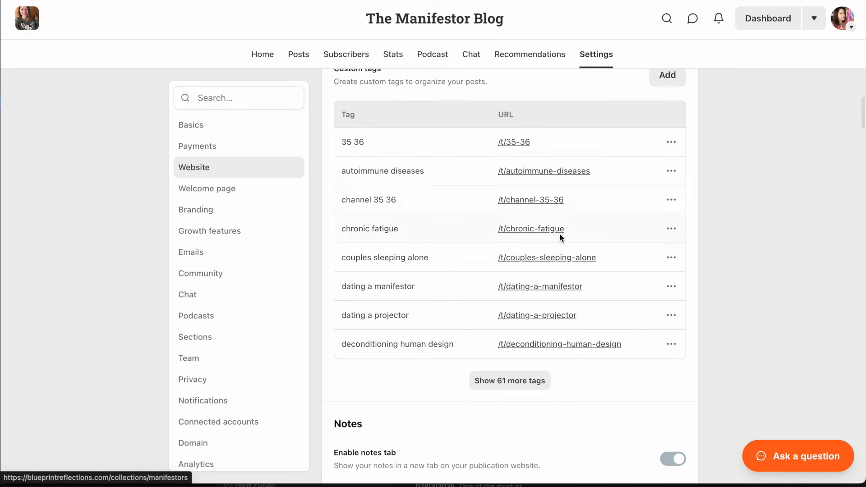
click(516, 387)
scroll(507, 209, down, 10)
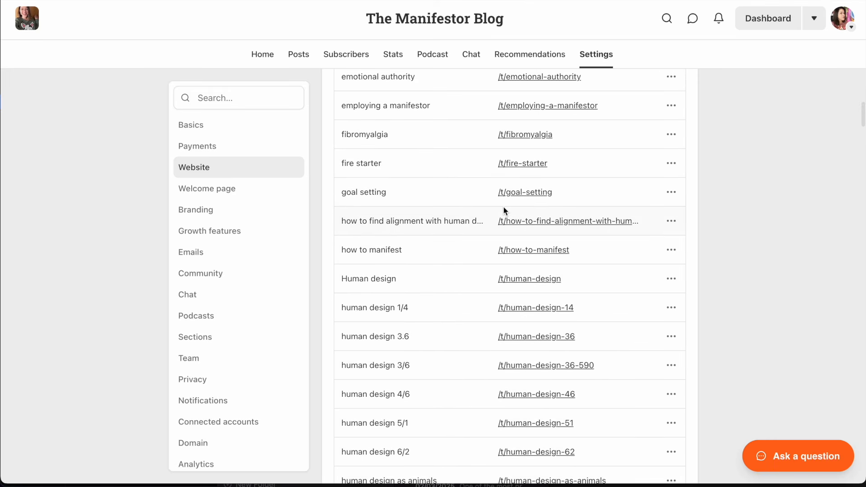
scroll(504, 209, down, 20)
click(527, 205)
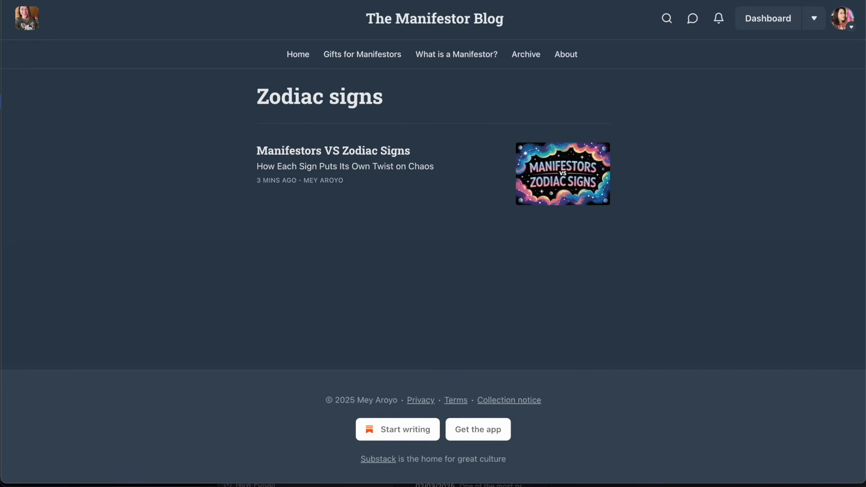
click(753, 0)
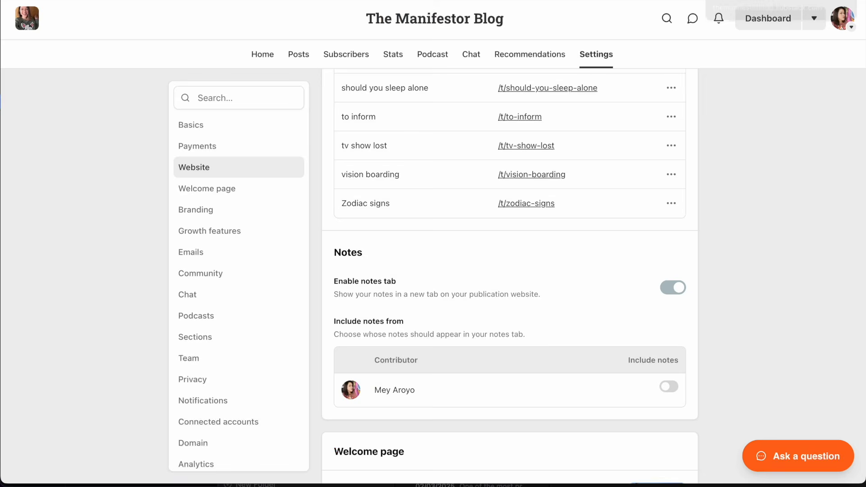
Open the homepage links for editing and examine the existing links with their groups and URLs
scroll(440, 279, up, 9)
scroll(439, 278, up, 15)
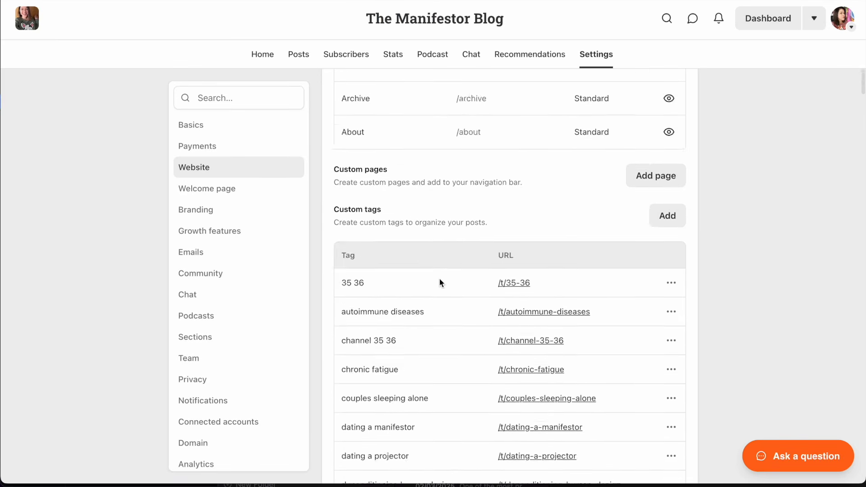
scroll(456, 293, down, 6)
scroll(472, 310, up, 7)
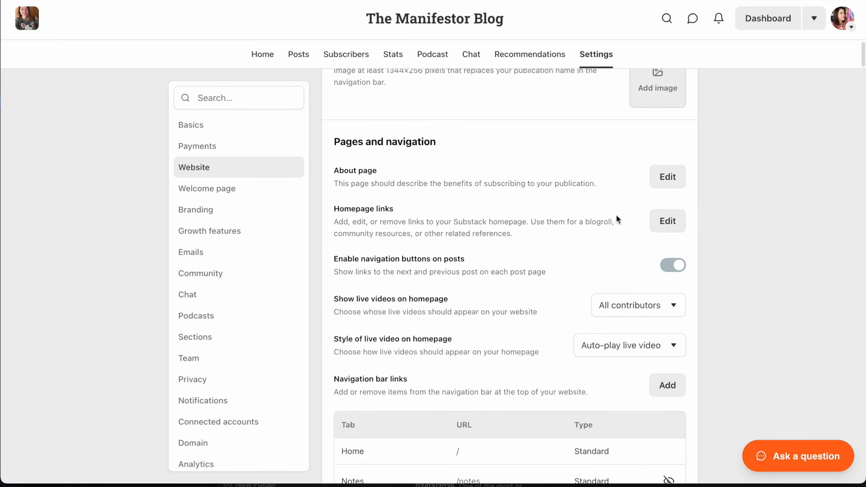
drag(381, 222, 533, 241)
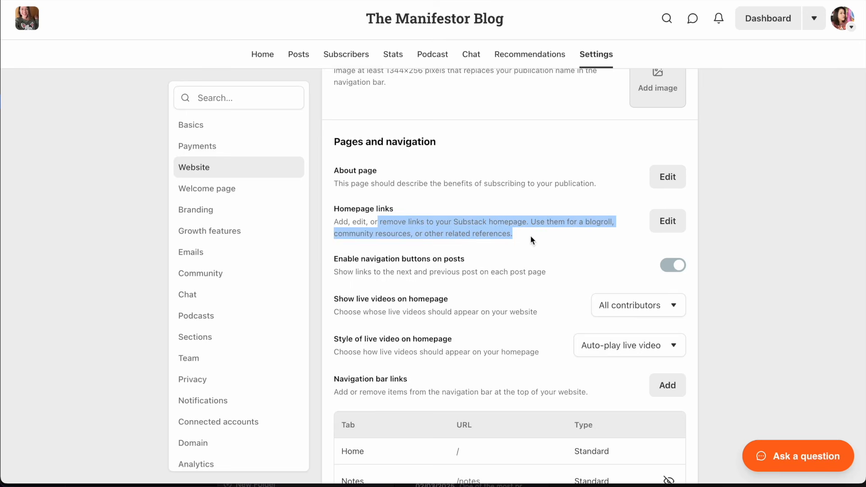
click(669, 223)
scroll(346, 191, down, 7)
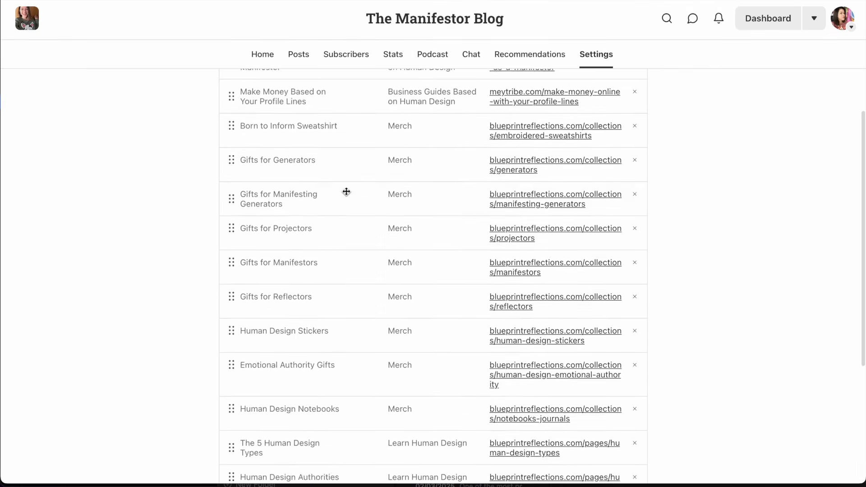
scroll(346, 191, up, 5)
scroll(346, 191, up, 1)
scroll(344, 290, down, 7)
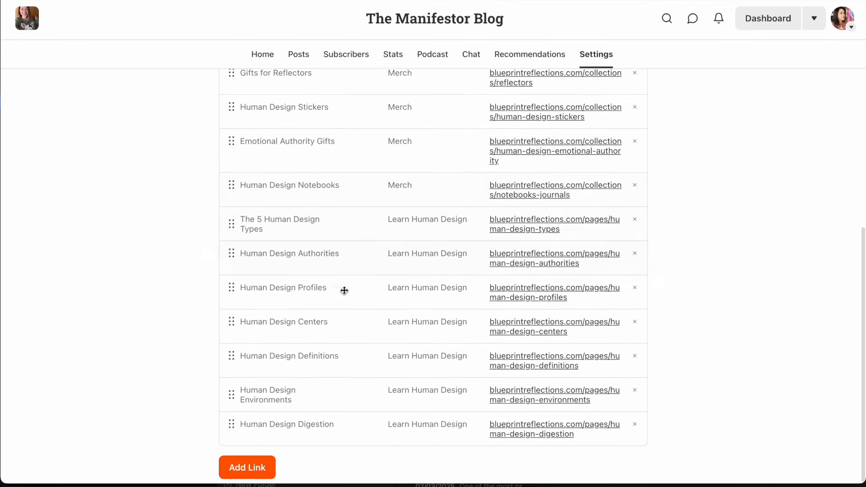
Start a new homepage link titled "Manifestors VS Zodiac Signs"
click(248, 471)
click(352, 198)
text(Maniofesto)
key(BackSpace)
key(BackSpace)
key(BackSpace)
key(BackSpace)
key(BackSpace)
key(BackSpace)
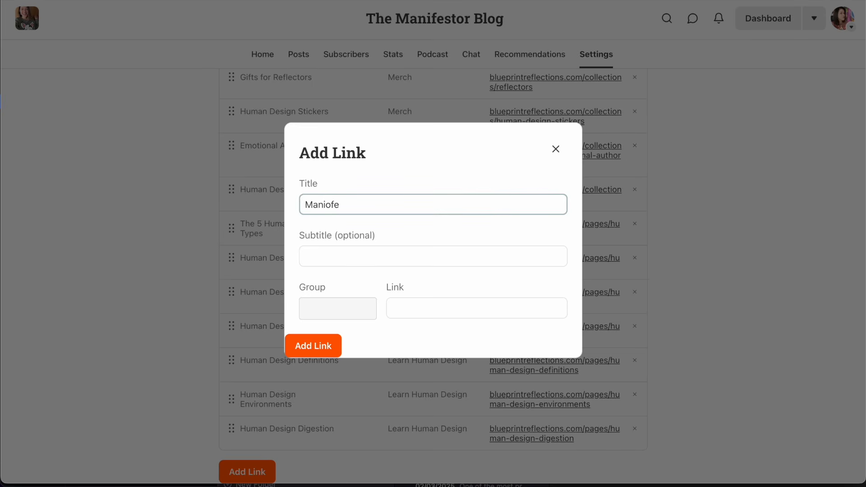
text(festors VS Zodia)
key(BackSpace)
key(BackSpace)
key(BackSpace)
text(diac Signs)
Paste the zodiac-signs tag page URL as the link, assign it to the Learn Human Design group and add it
click(393, 308)
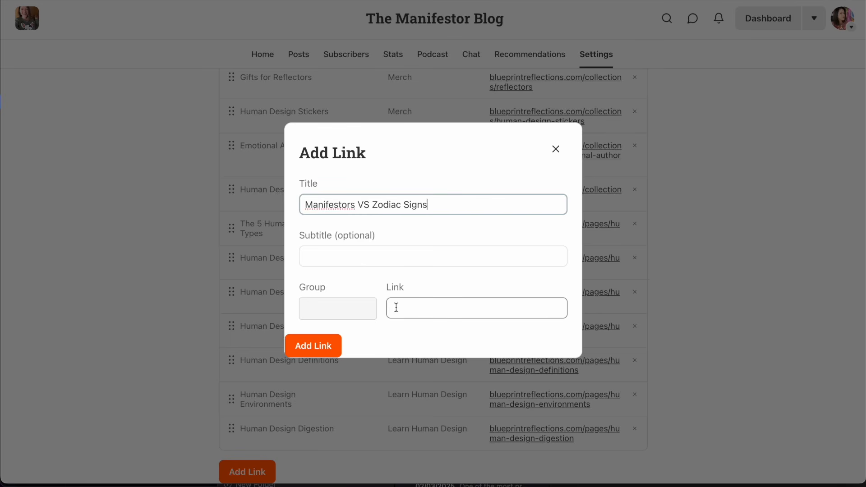
key(ctrl+v)
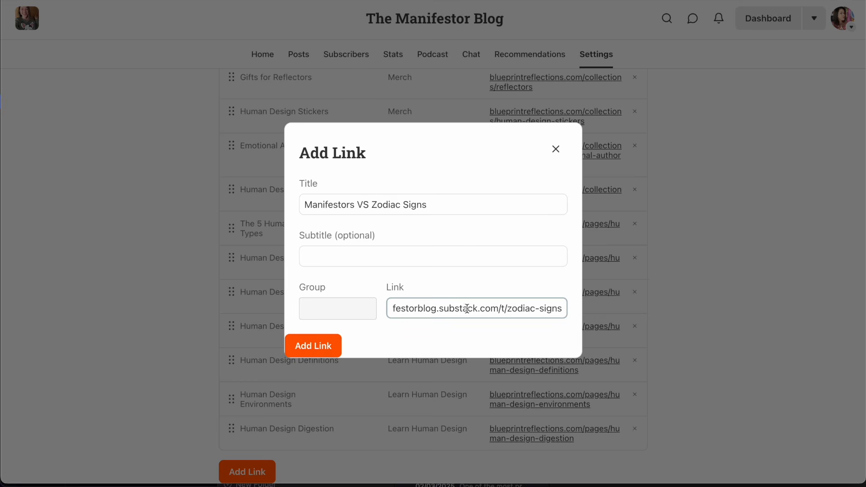
click(353, 310)
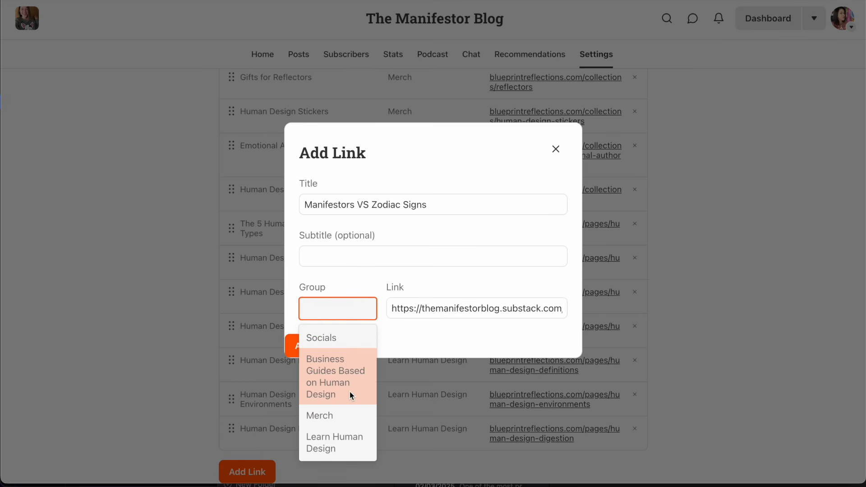
click(333, 441)
click(313, 347)
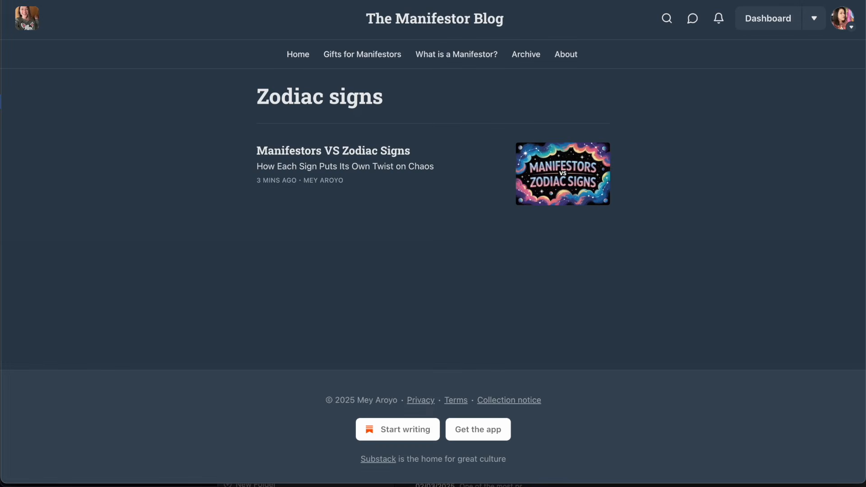
Check the Learn Human Design links on the blog's homepage and follow the new "Manifestors VS Zodiac Signs" link
click(451, 19)
scroll(735, 275, down, 15)
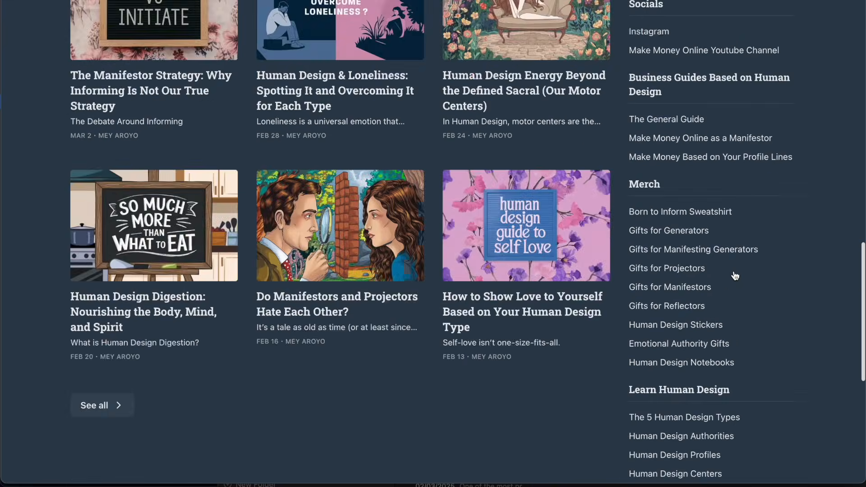
scroll(681, 274, up, 1)
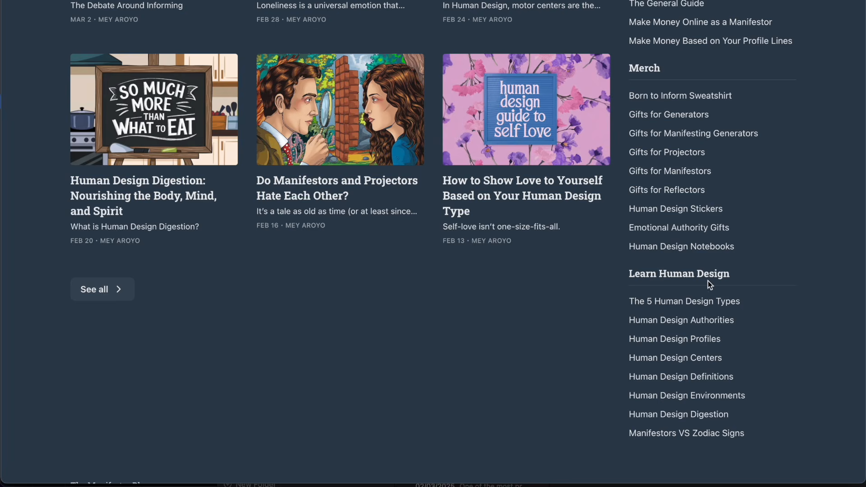
click(694, 434)
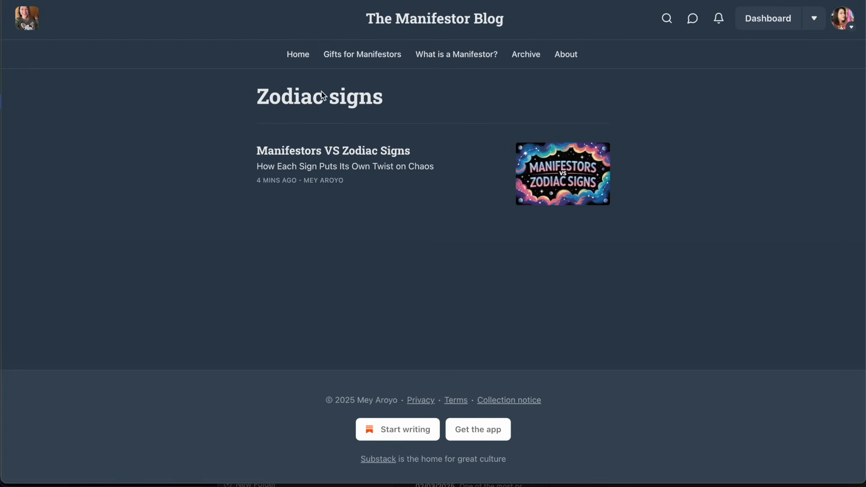
Open the "Manifestors VS Zodiac Signs" post from the tag page and examine its banner and sign sections
click(362, 156)
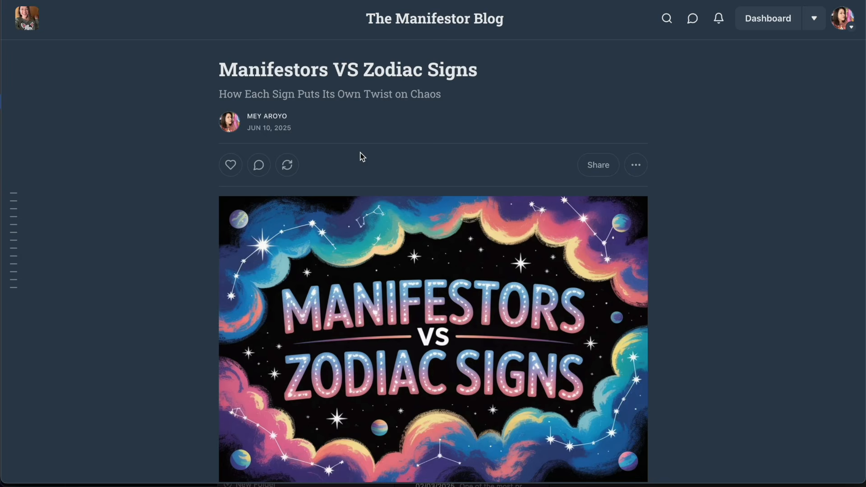
scroll(581, 167, down, 9)
scroll(581, 167, down, 20)
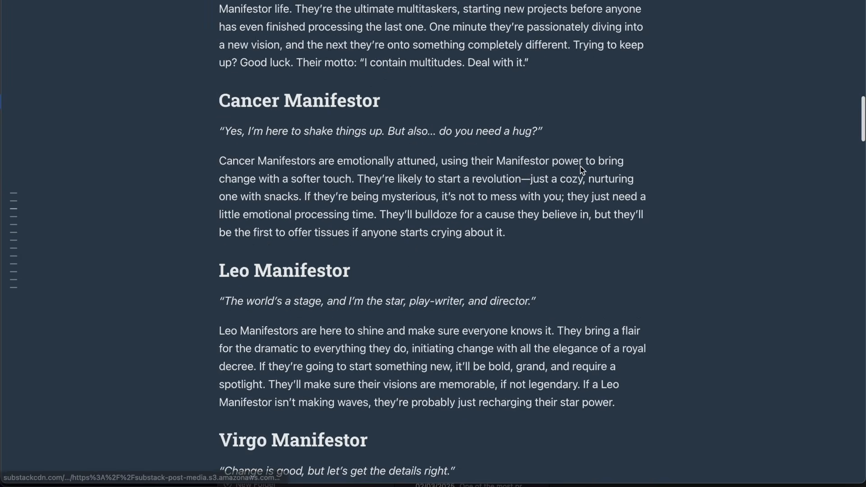